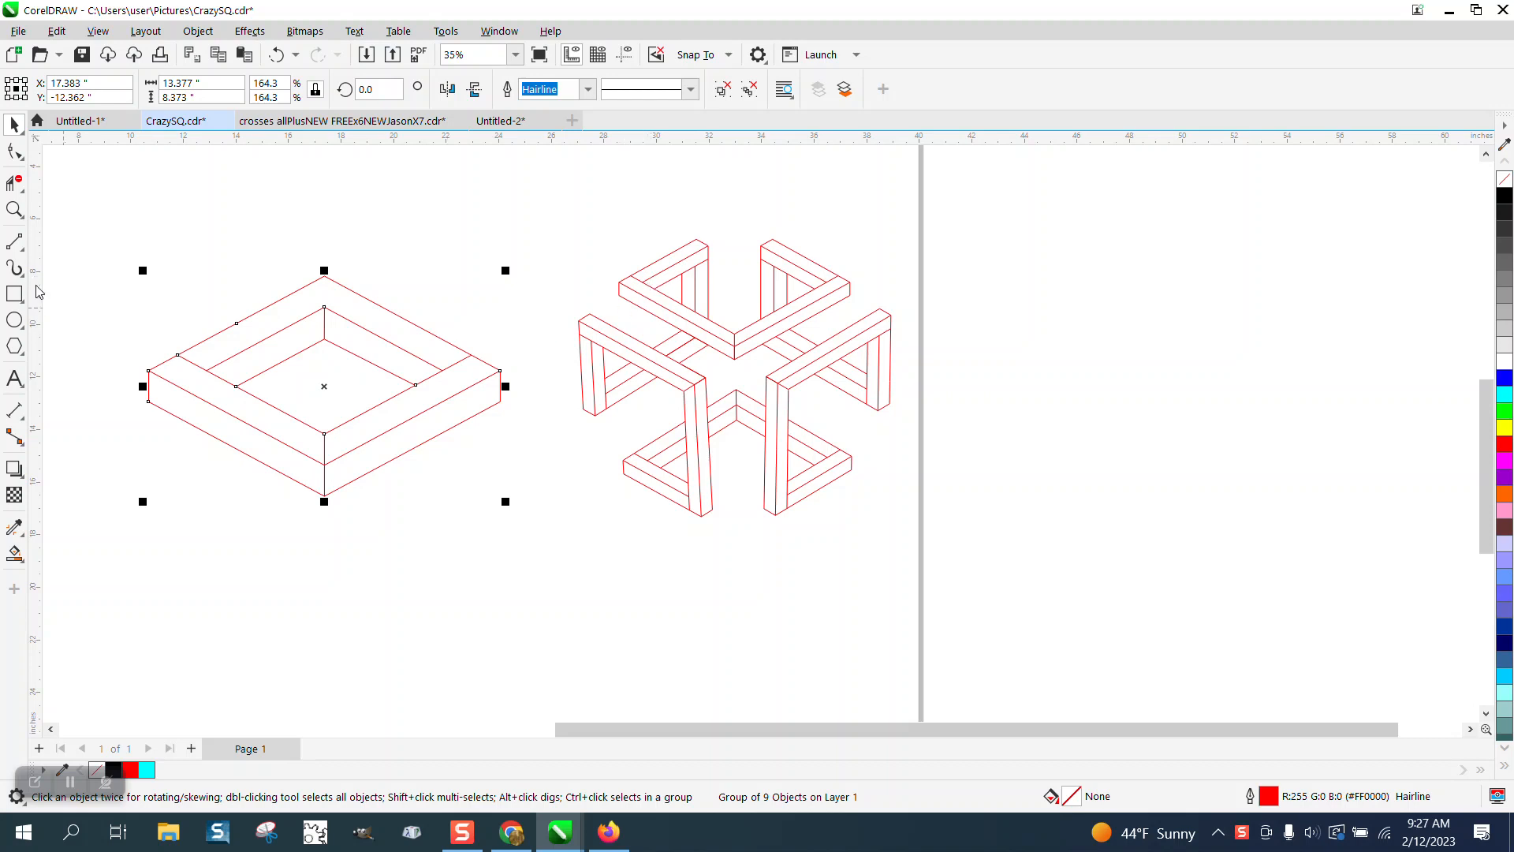
- Draw a vertical two-point line about 12 inches tall beside the diamond frame and center it on the page
left_click(21, 249)
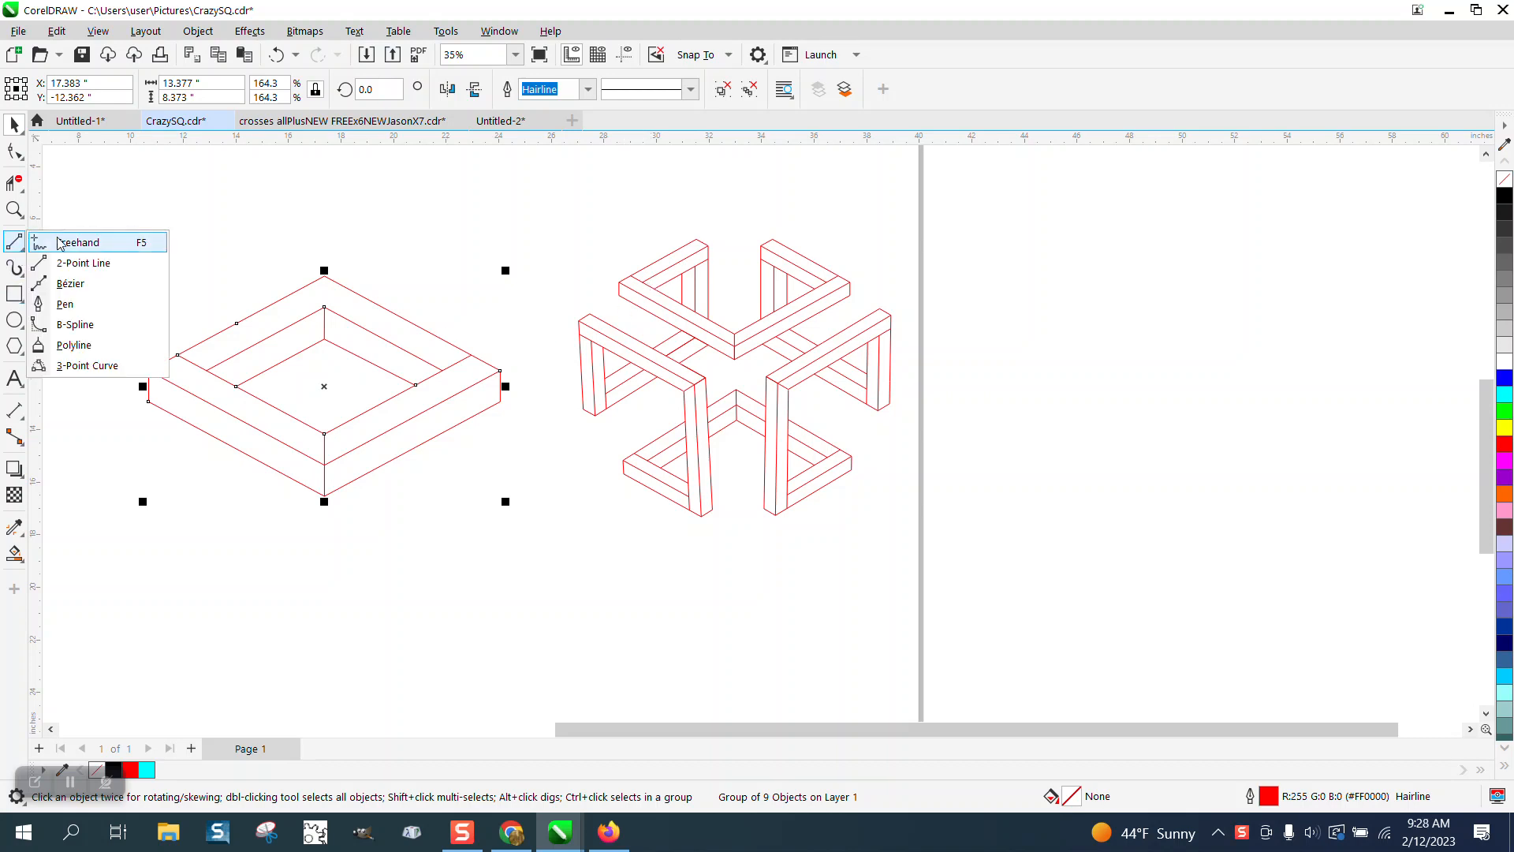
left_click(78, 262)
left_click_drag(84, 243, 85, 573)
left_click(19, 132)
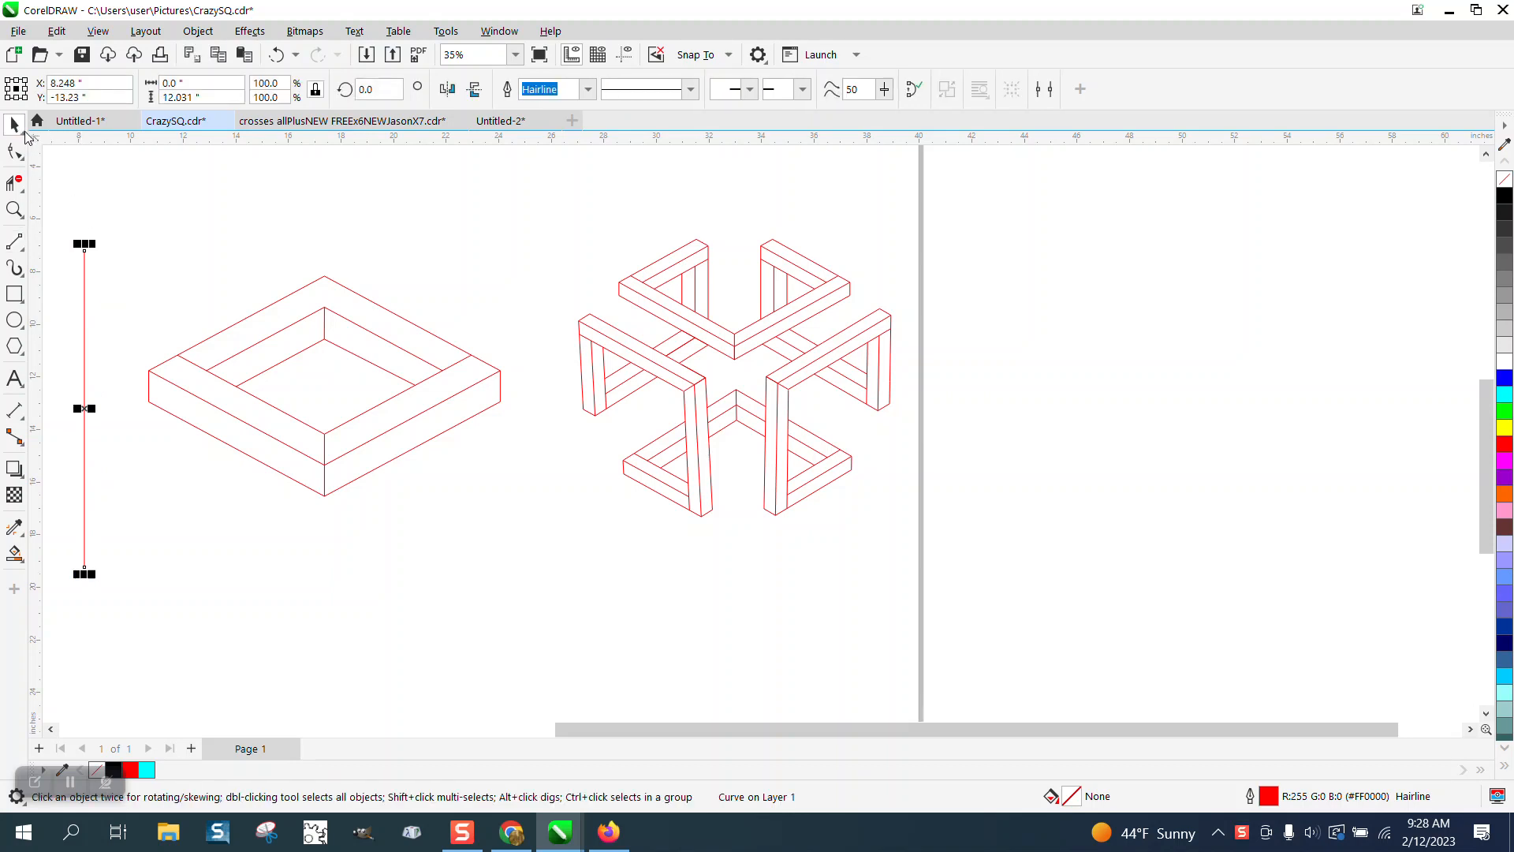
key("p")
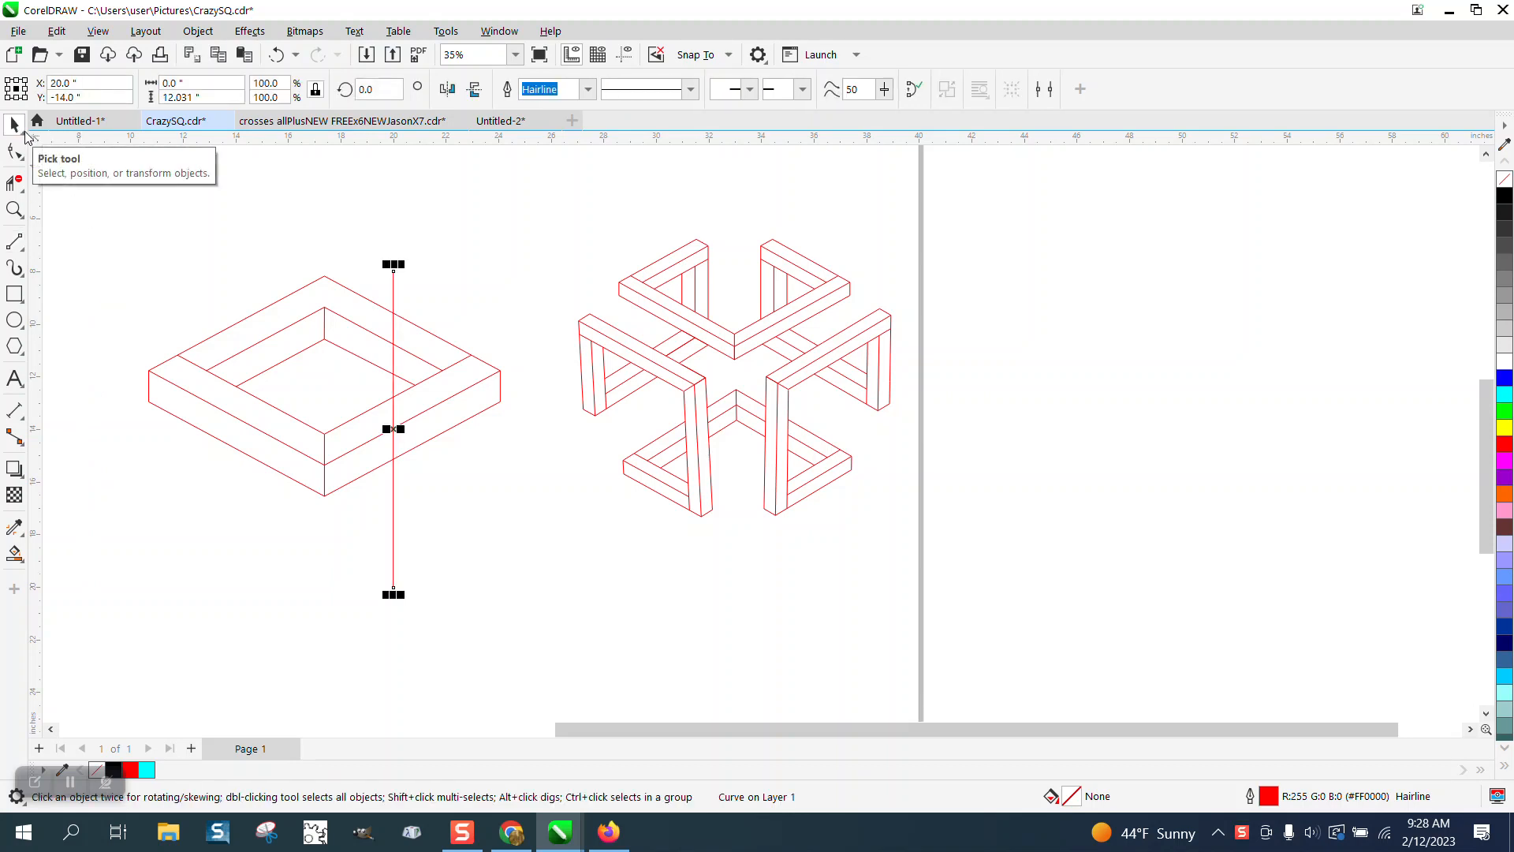
- Center the diamond frame group on the page and move the cube figure right, clear of the frame
left_click(325, 276)
key("p")
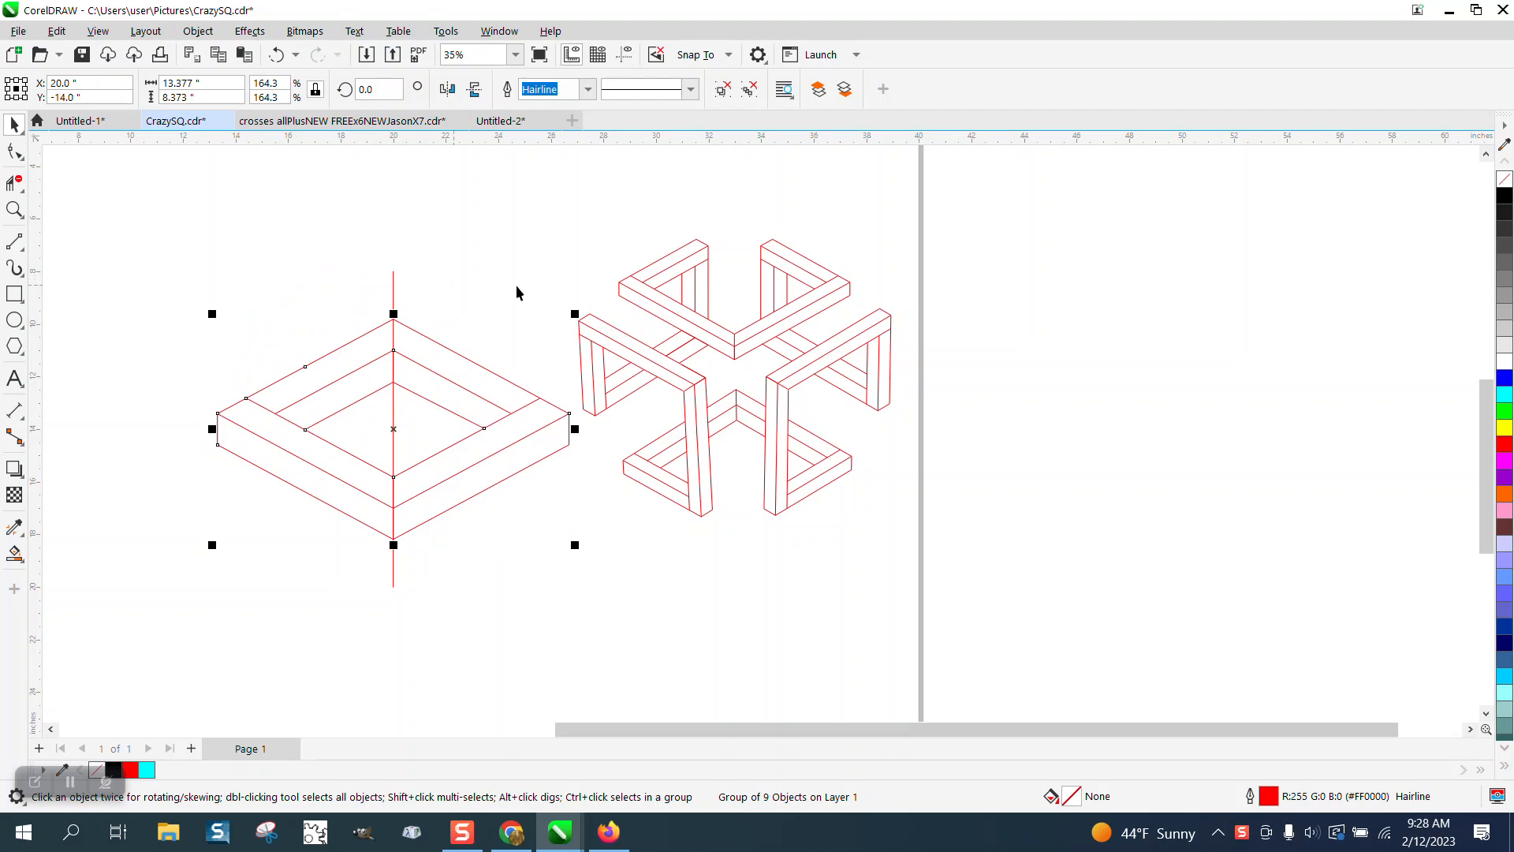
left_click_drag(612, 339, 761, 350)
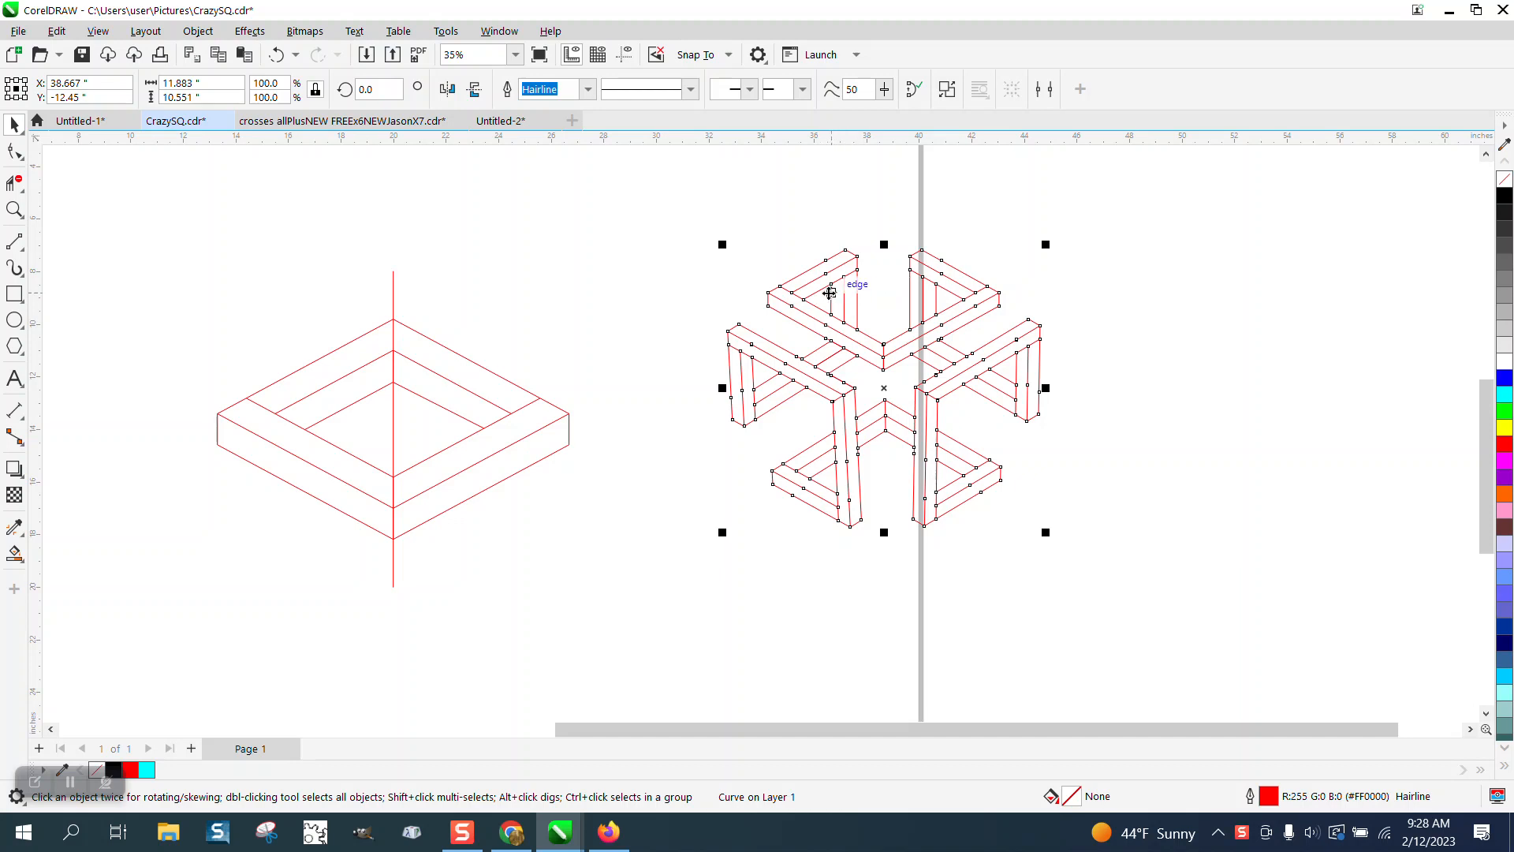
left_click(418, 291)
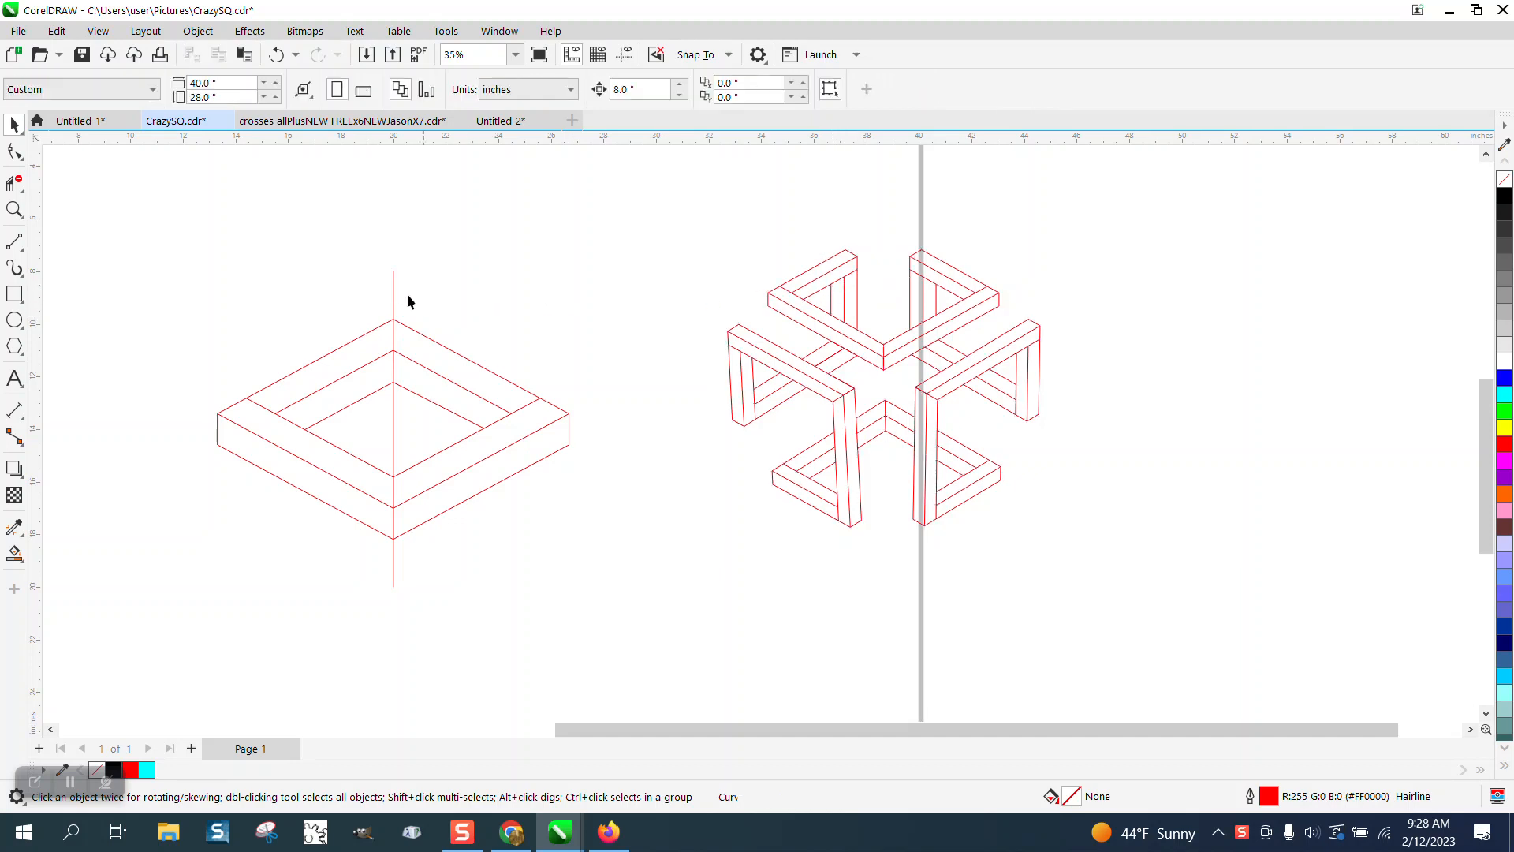
- Set the nudge distance to 1 inch and try a copy of the vertical center line nudged to the left
left_click(394, 302)
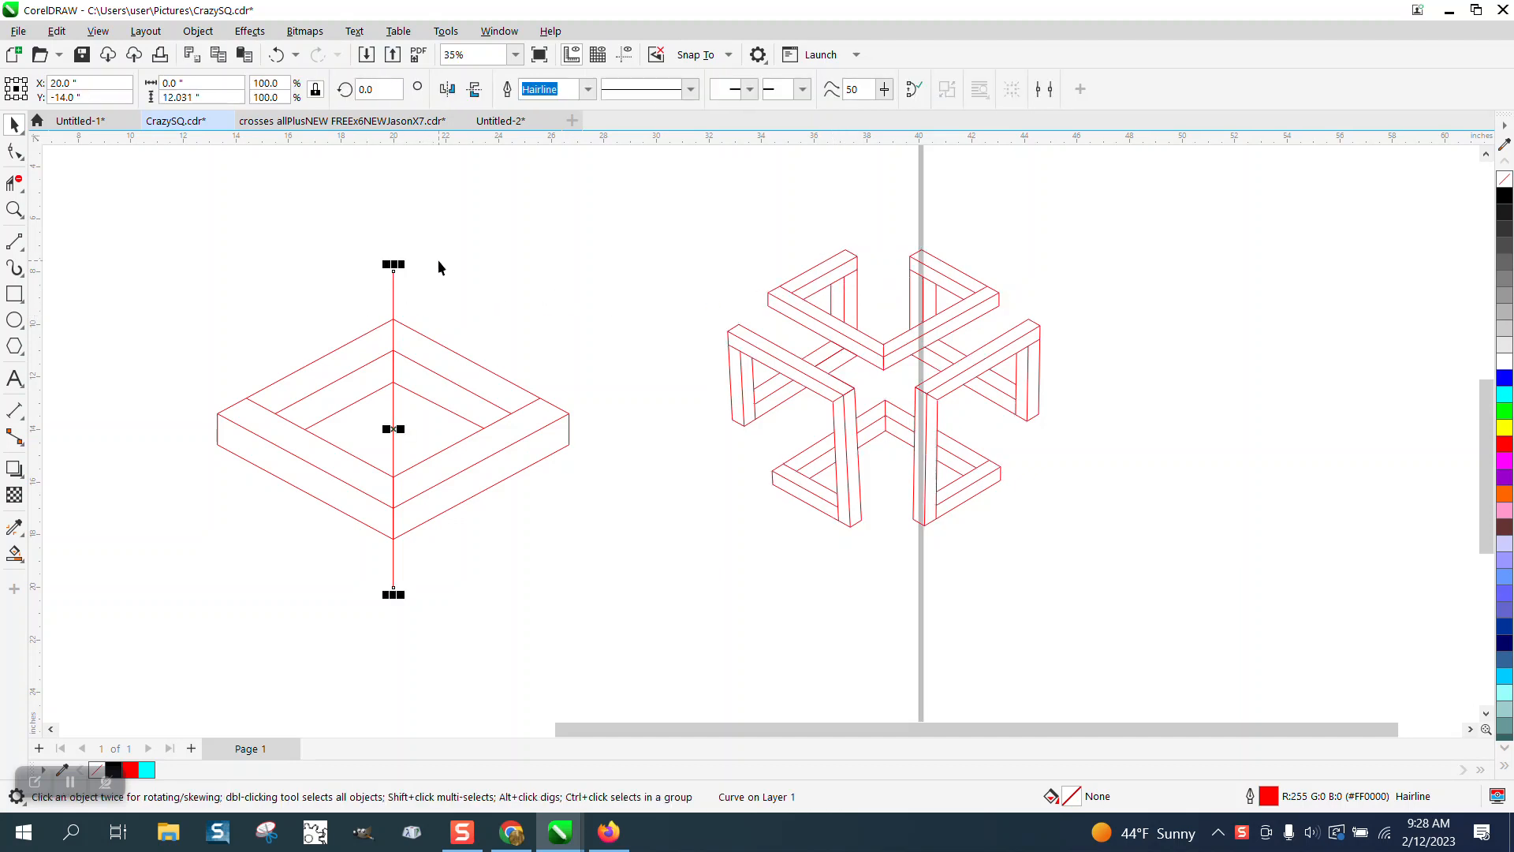
left_click(475, 241)
left_click_drag(662, 91, 603, 97)
left_click_drag(186, 297, 643, 563)
left_click(598, 218)
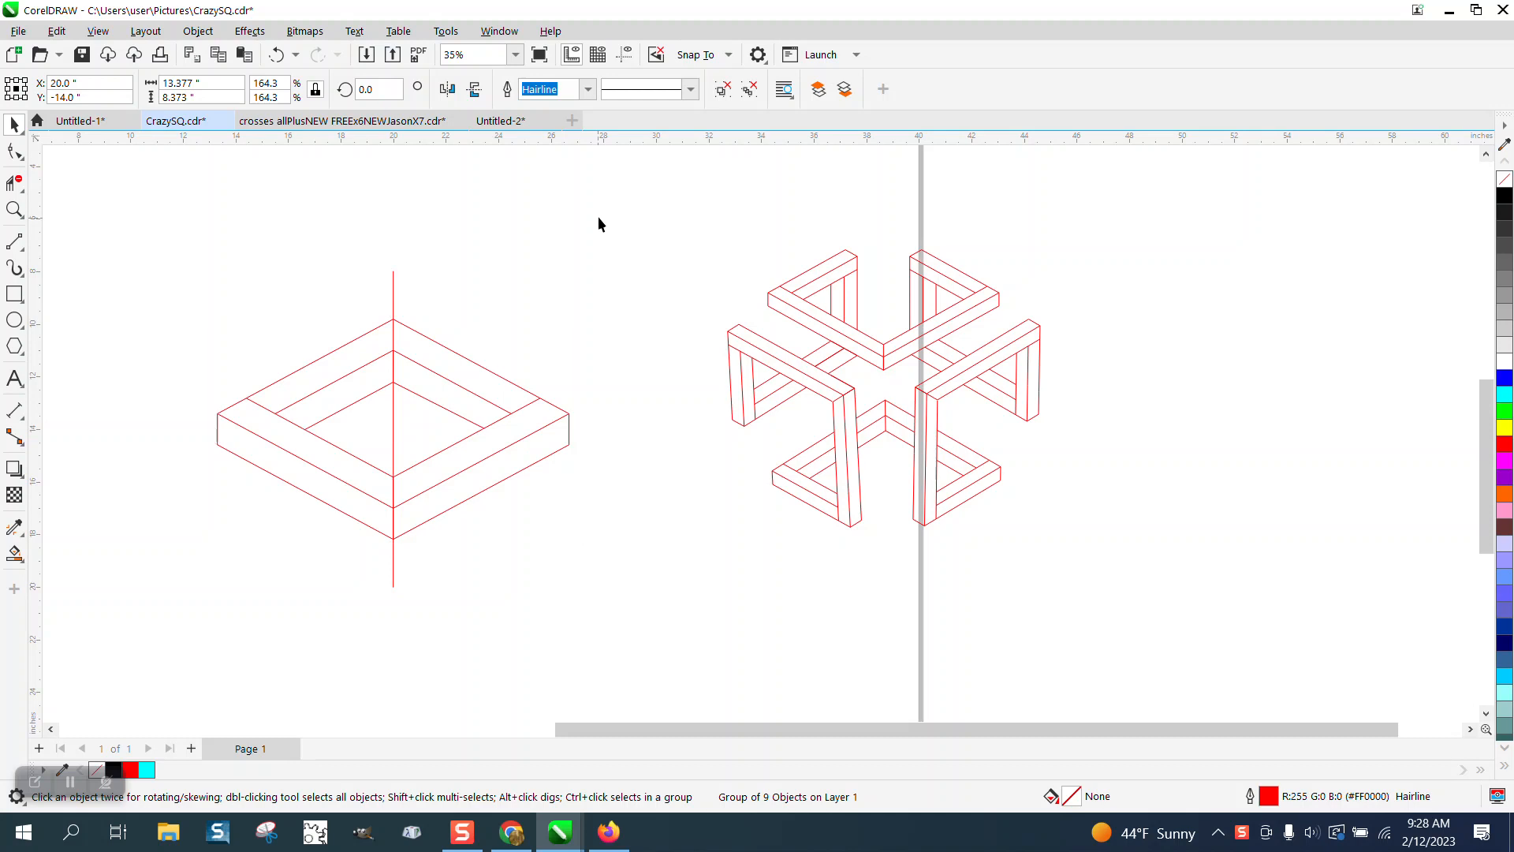
double_click(627, 89)
type("1")
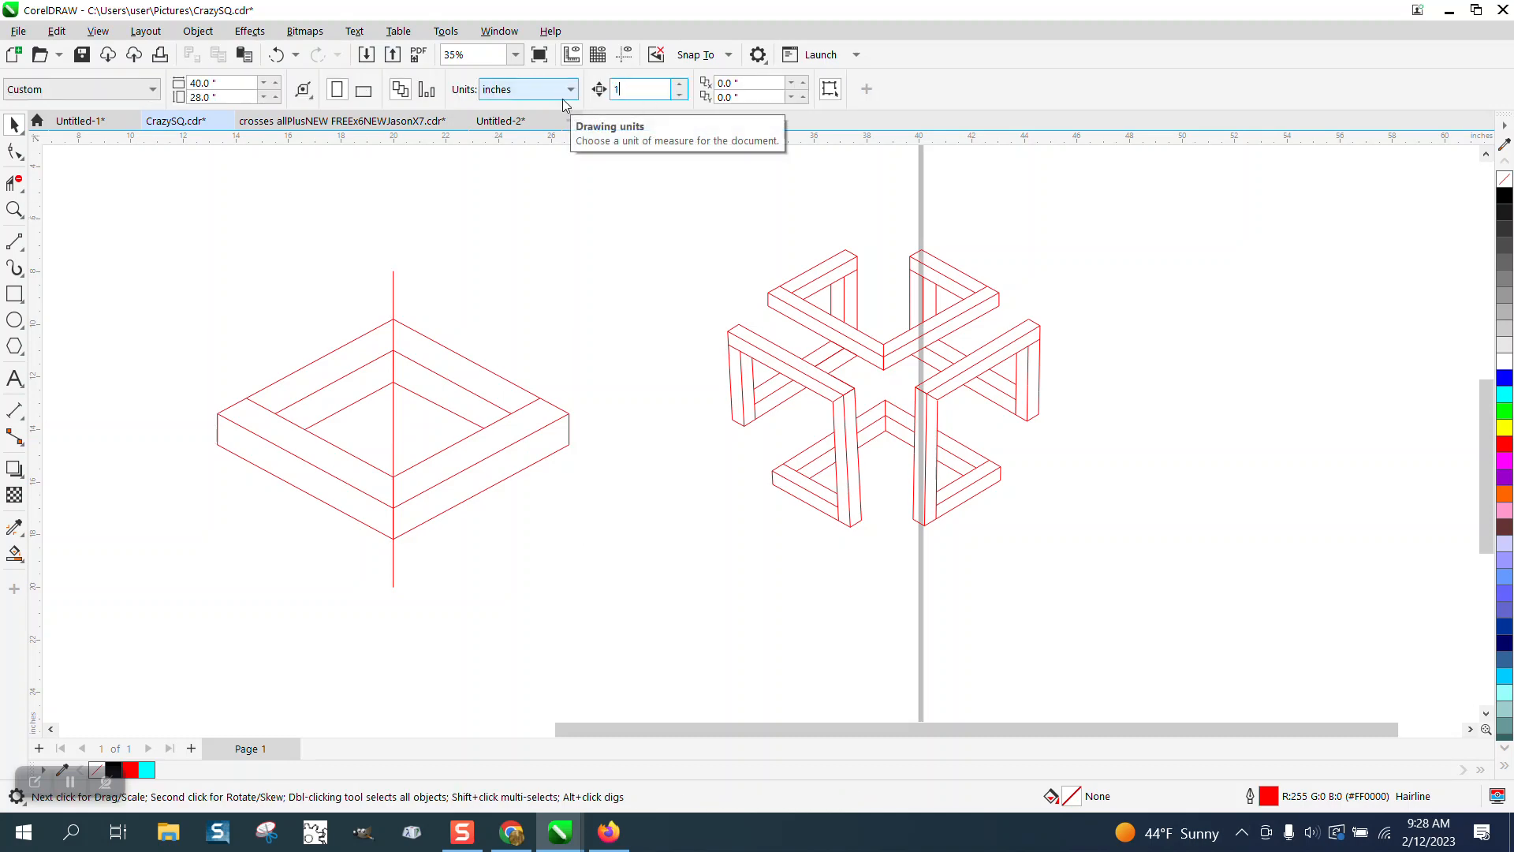
left_click(393, 304)
key("KP_Add")
key("Left")
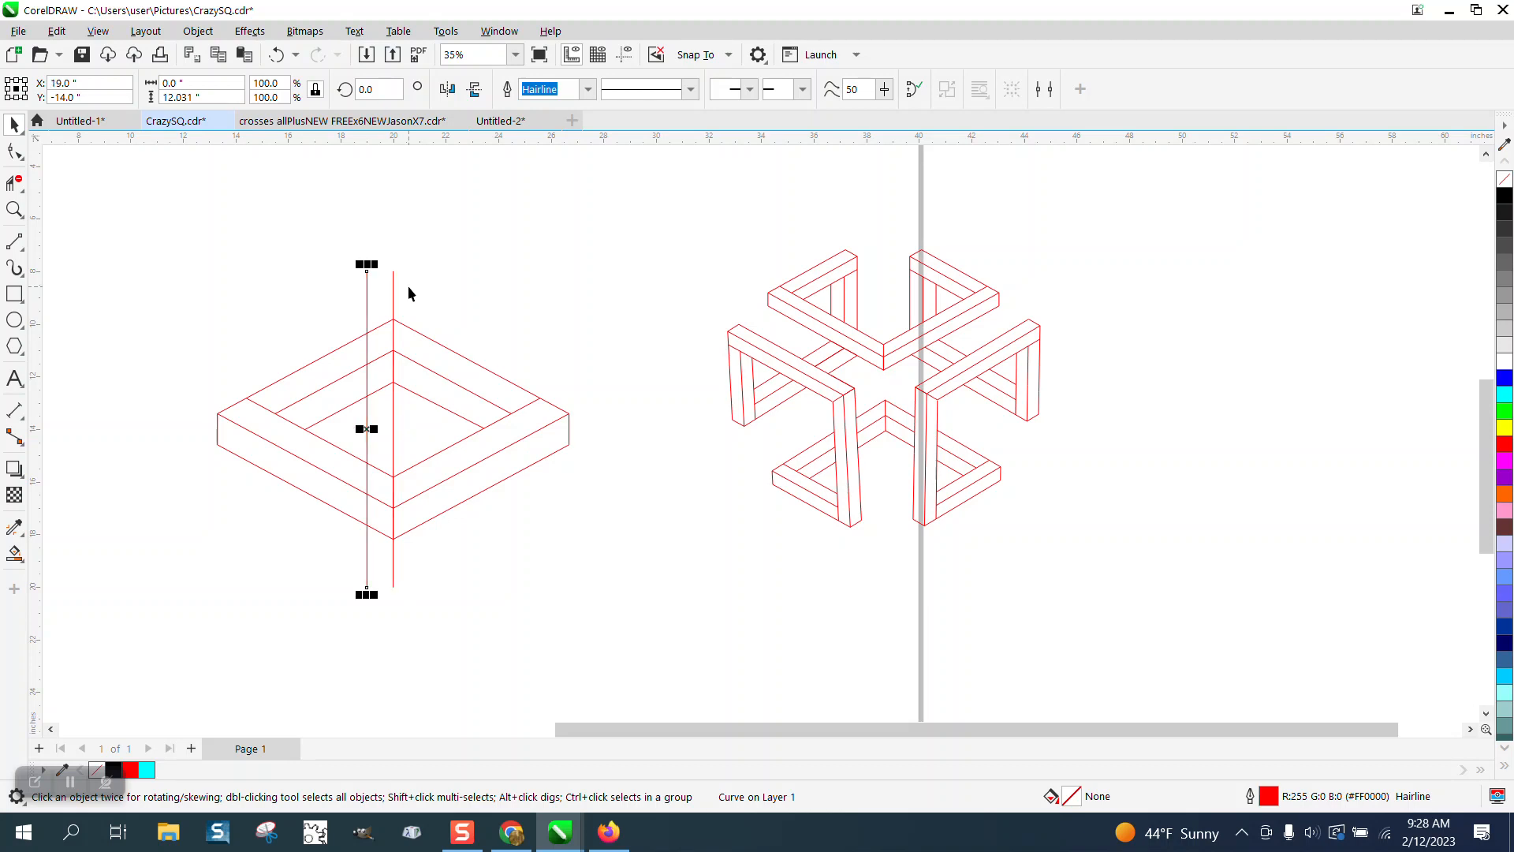
key("Delete")
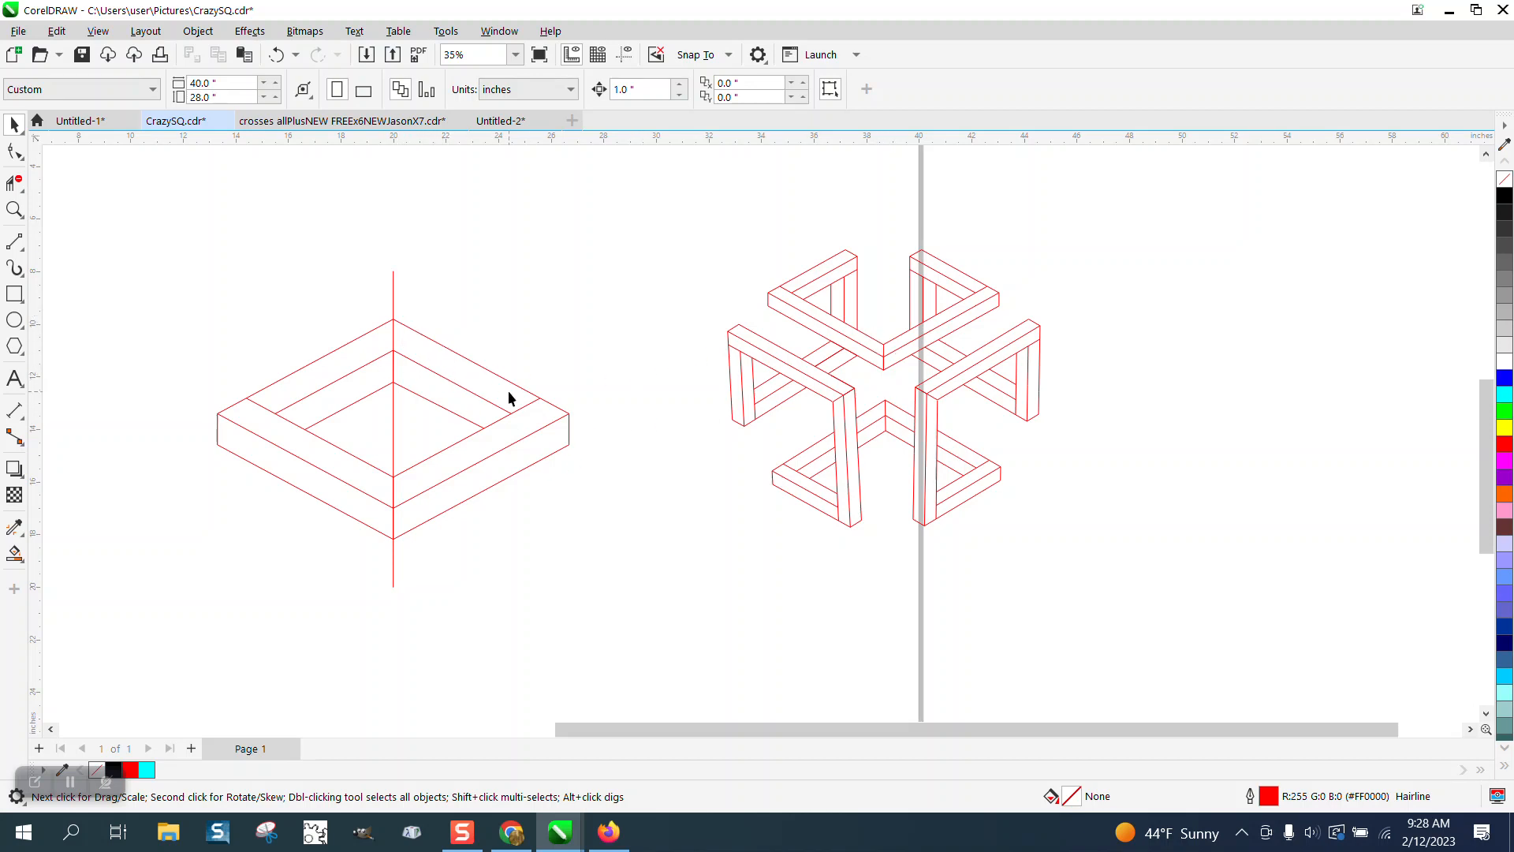
- Set the nudge distance to 0.75 inches
left_click(393, 308)
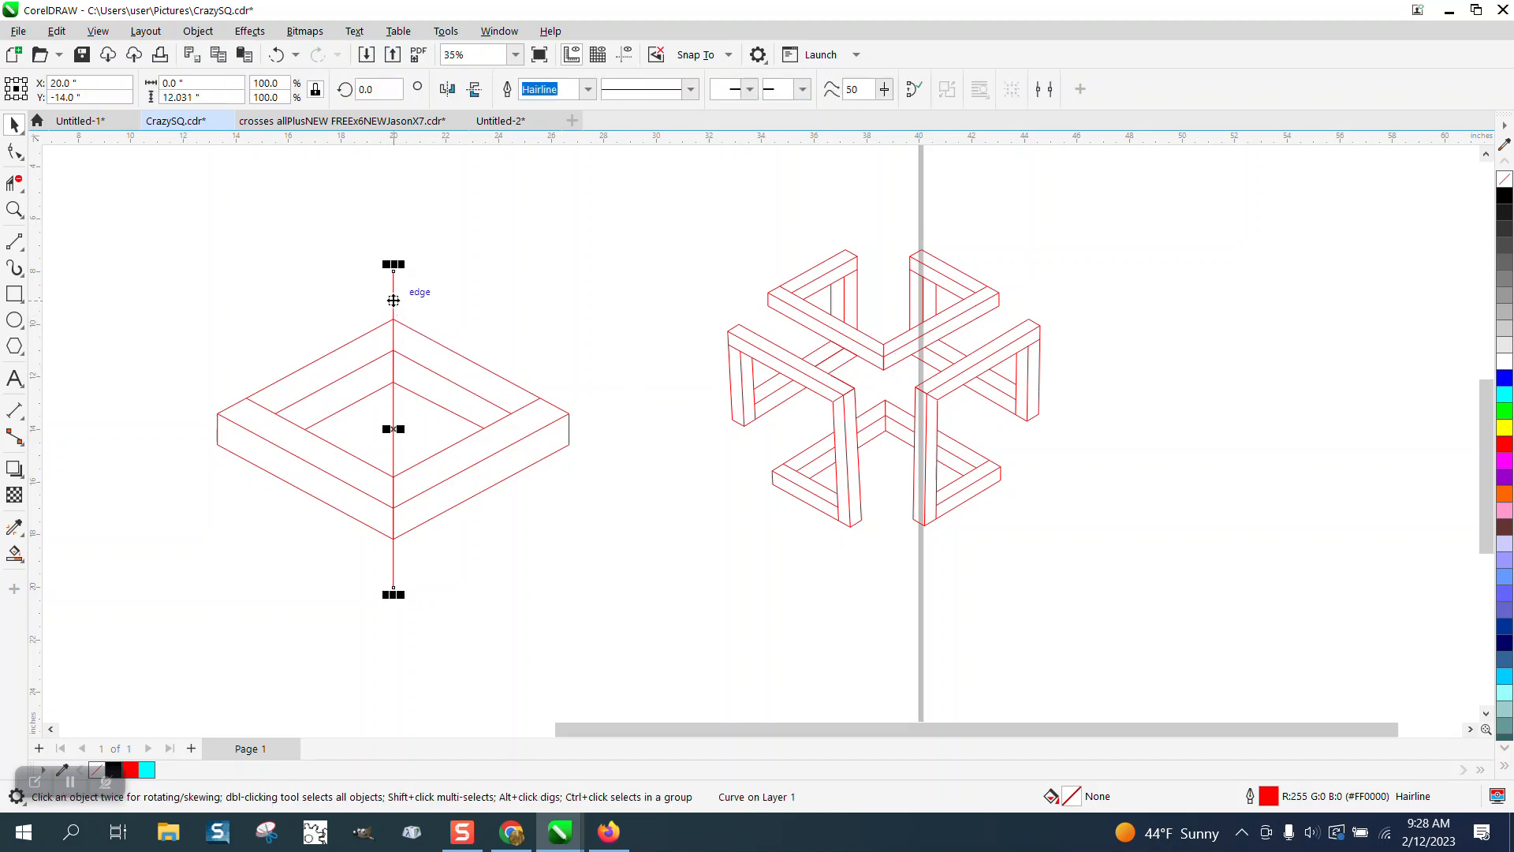
left_click(593, 225)
double_click(647, 94)
type(".875")
key("BackSpace")
type("5")
key("Return")
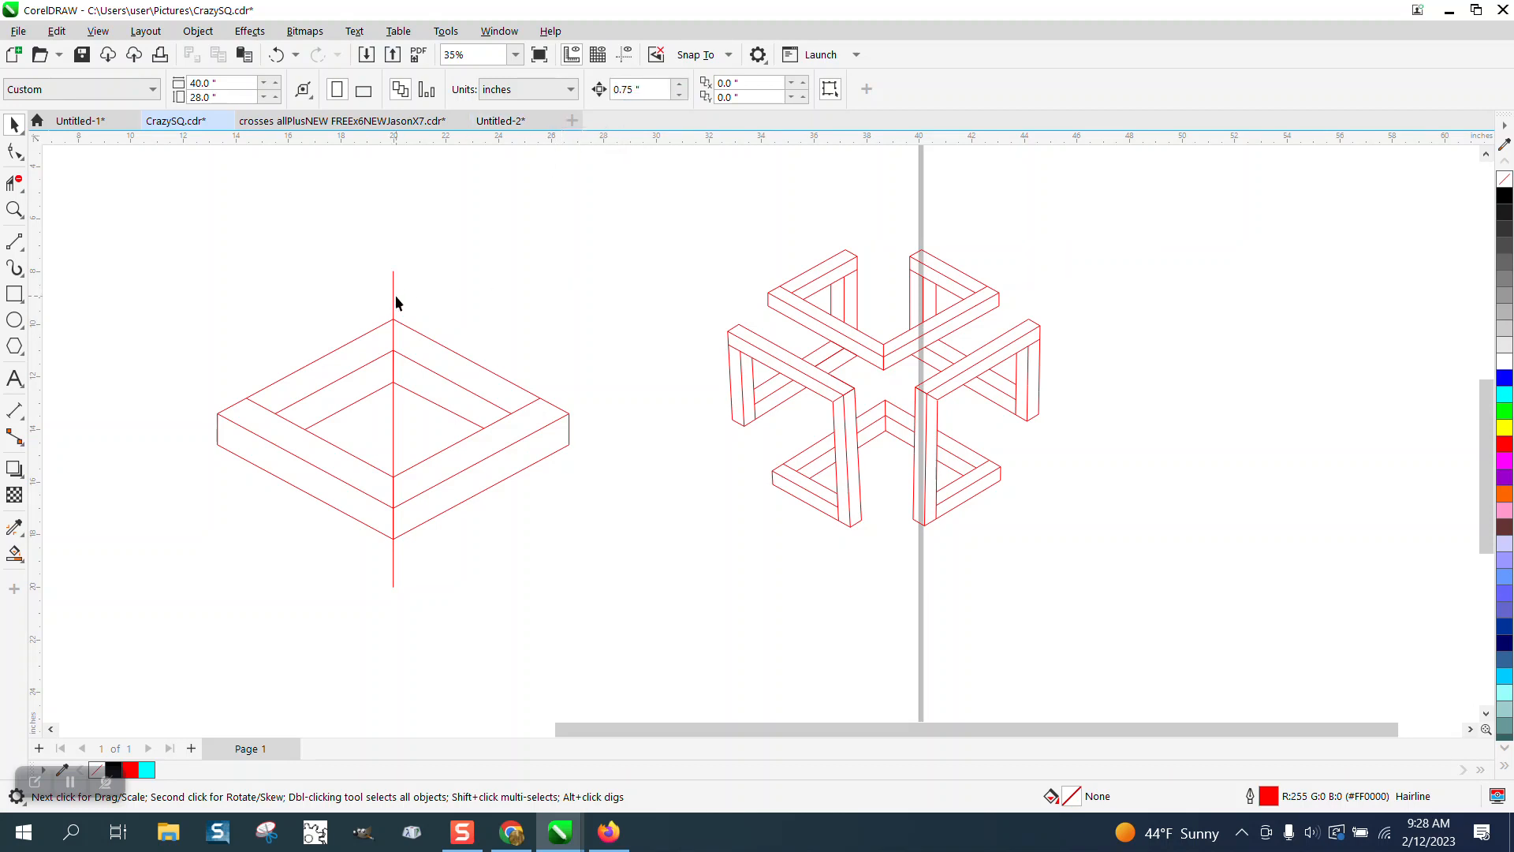
- Make three copies of the vertical center line to its left, spaced 0.75 inches apart
key("F10")
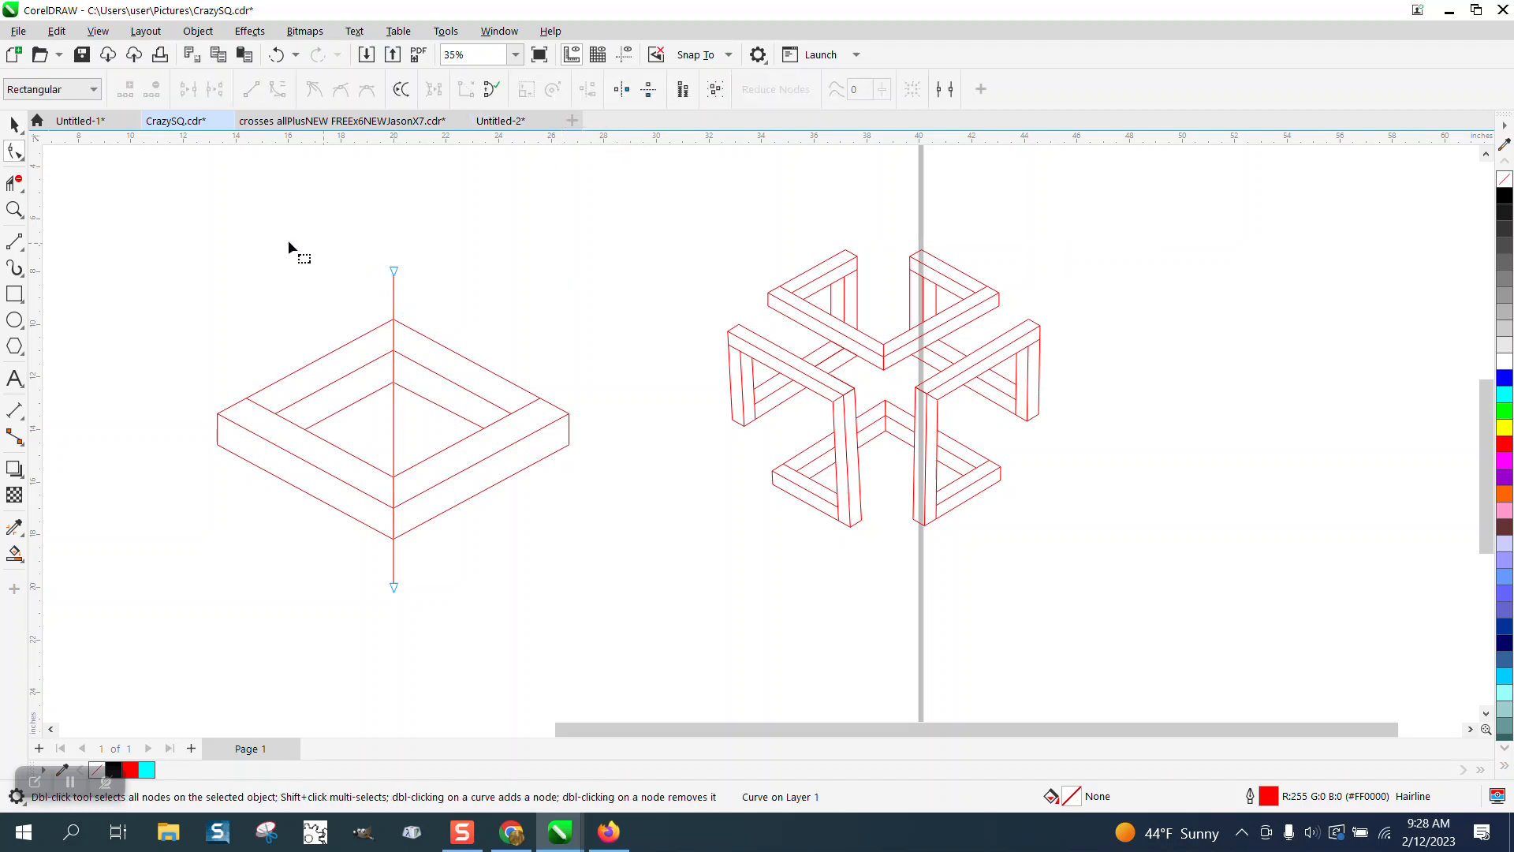
left_click(16, 124)
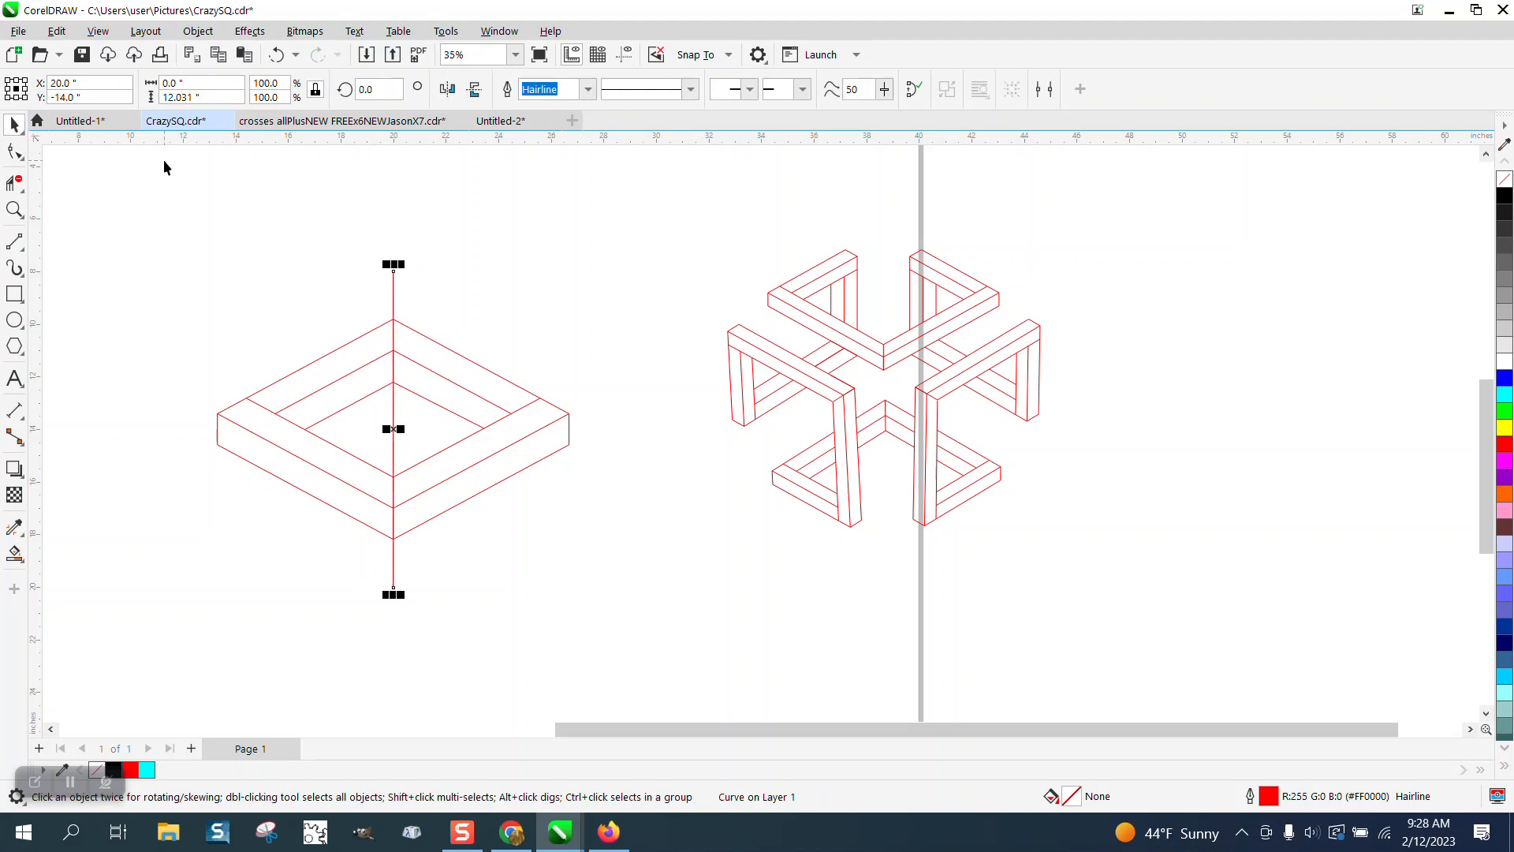
key("Left")
key("ctrl+d")
key("ctrl+d")
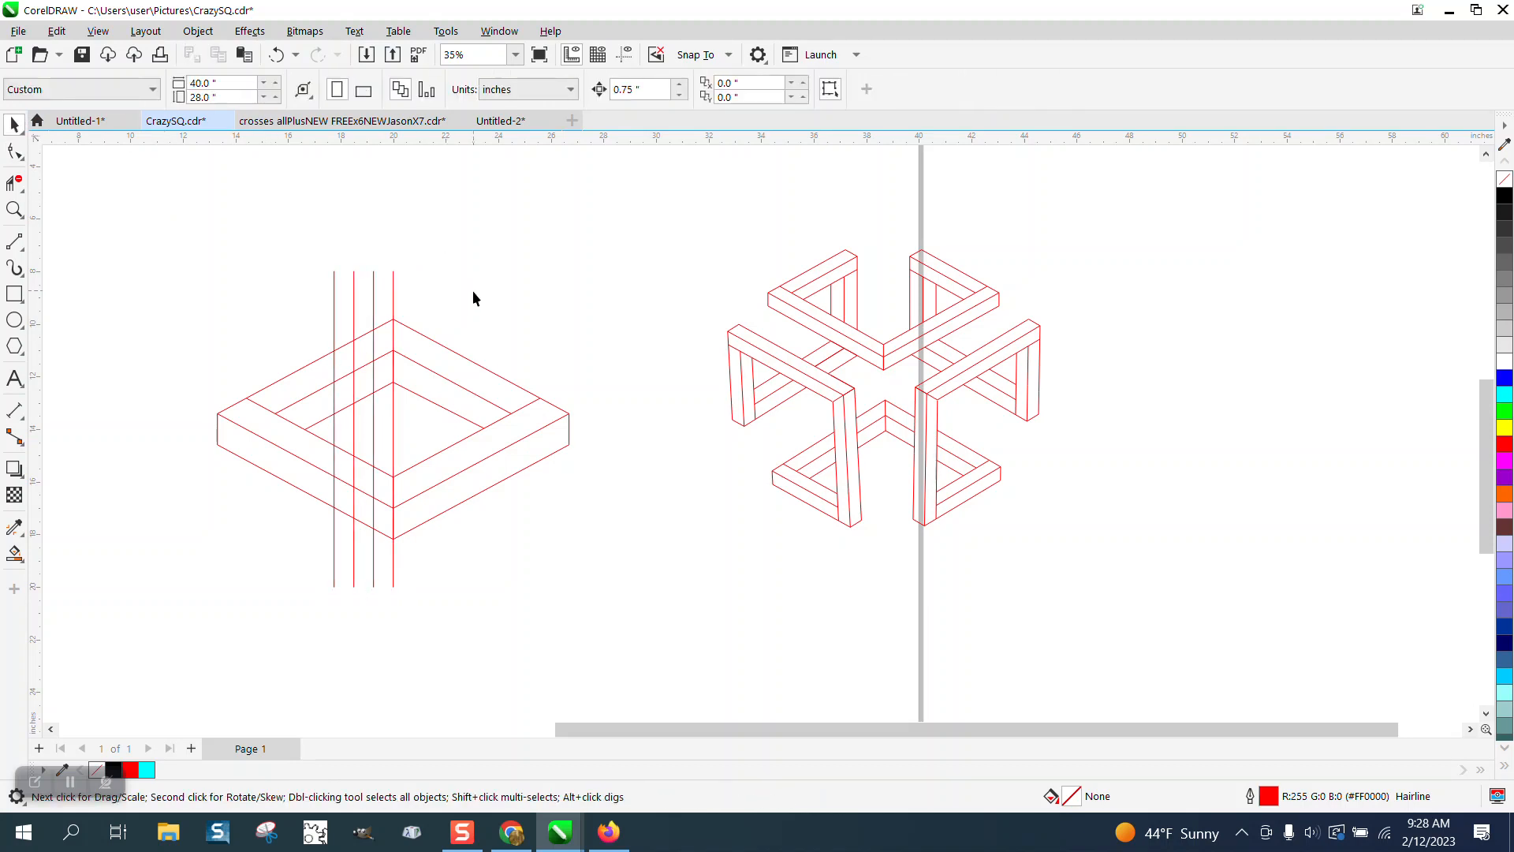
- Make three copies of the vertical center line to its right, spaced 0.75 inches apart
left_click(393, 298)
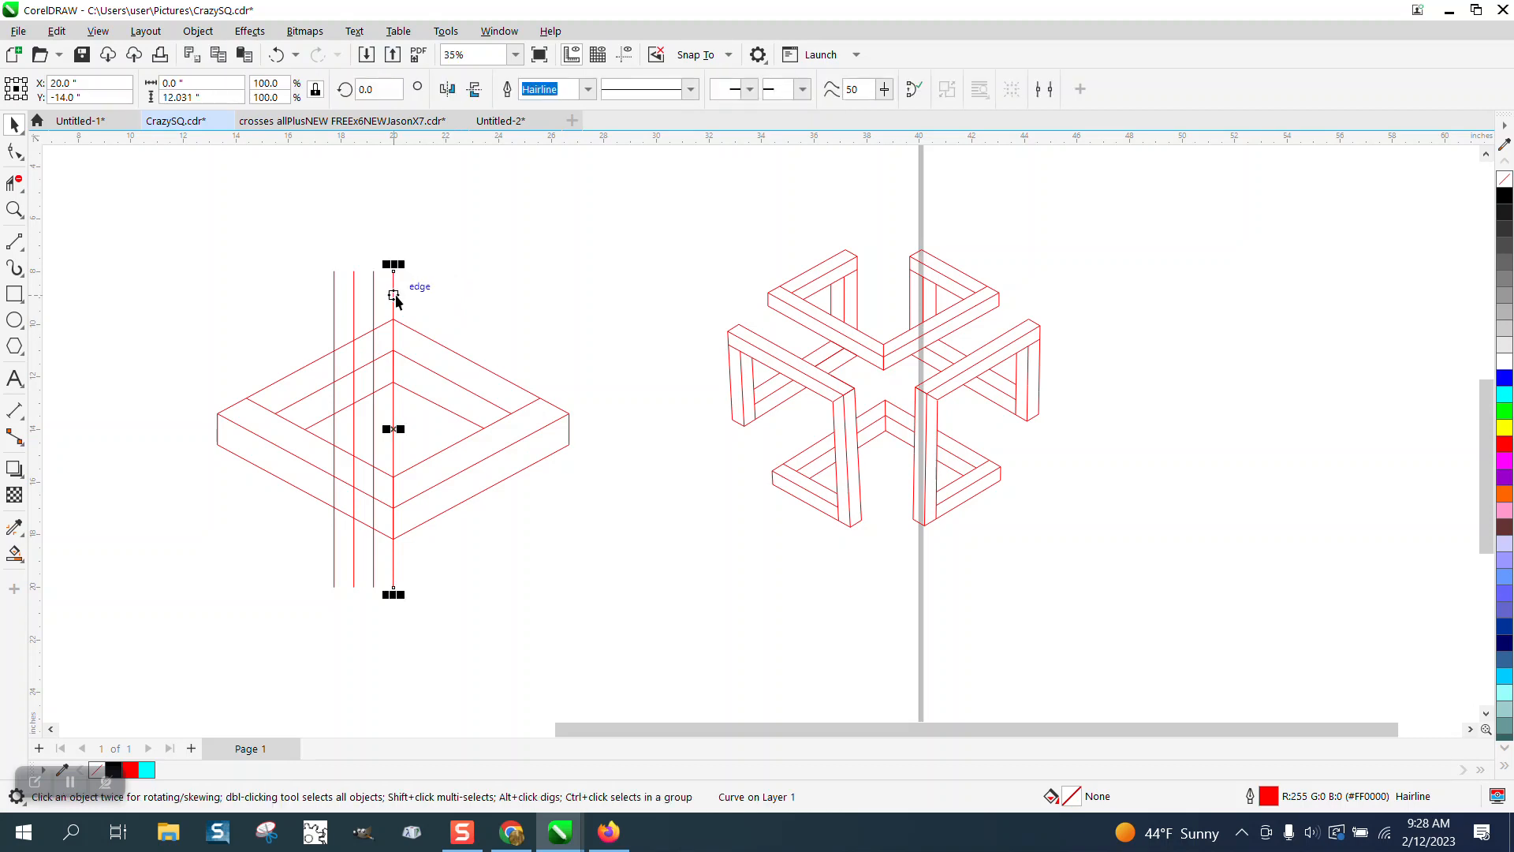
key("ctrl+d")
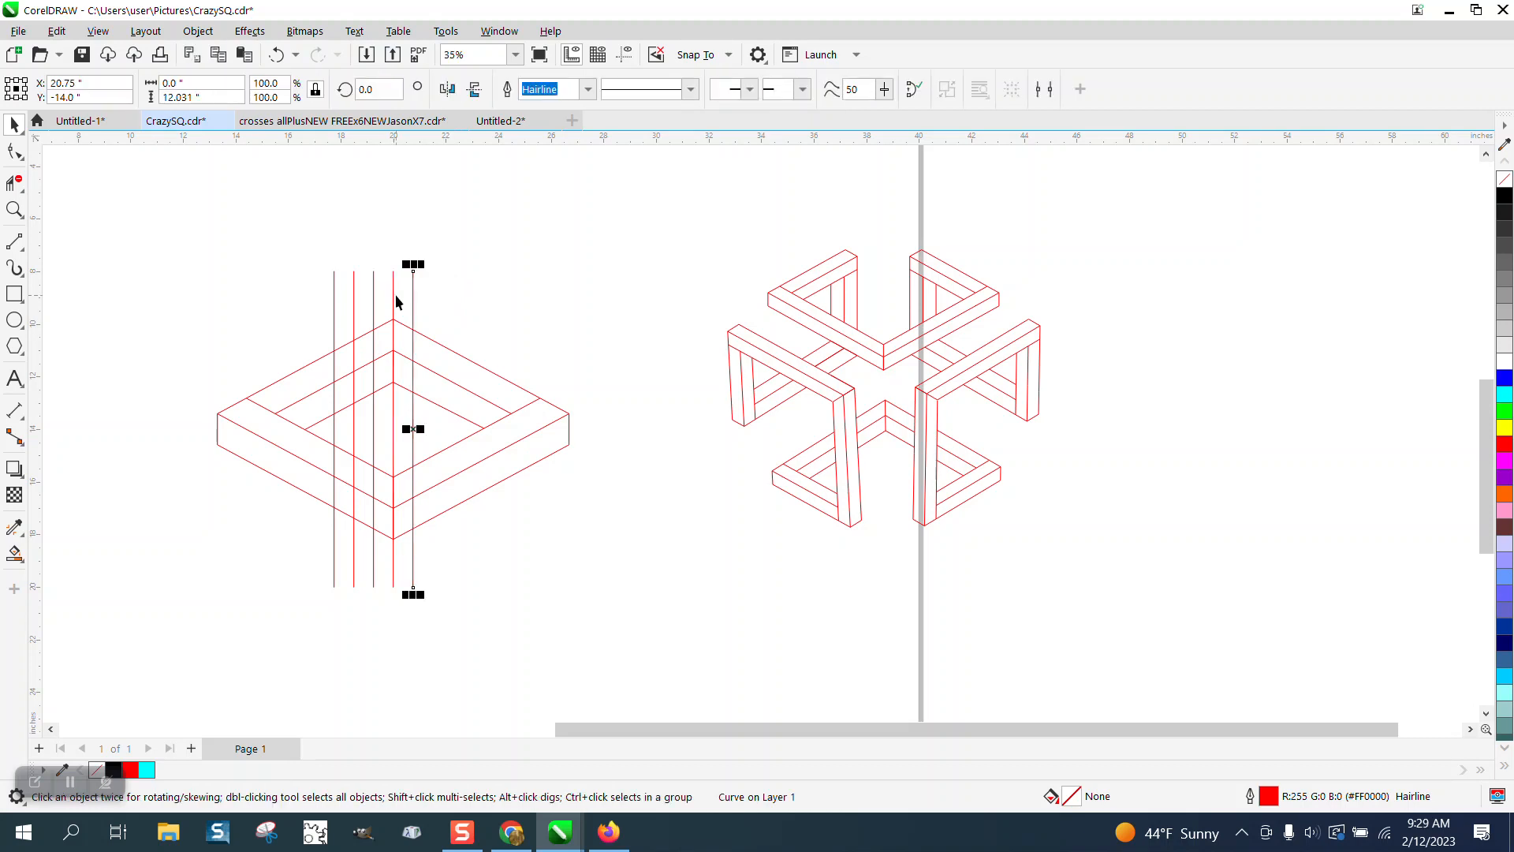
key("ctrl+d")
key("ctrl+d")
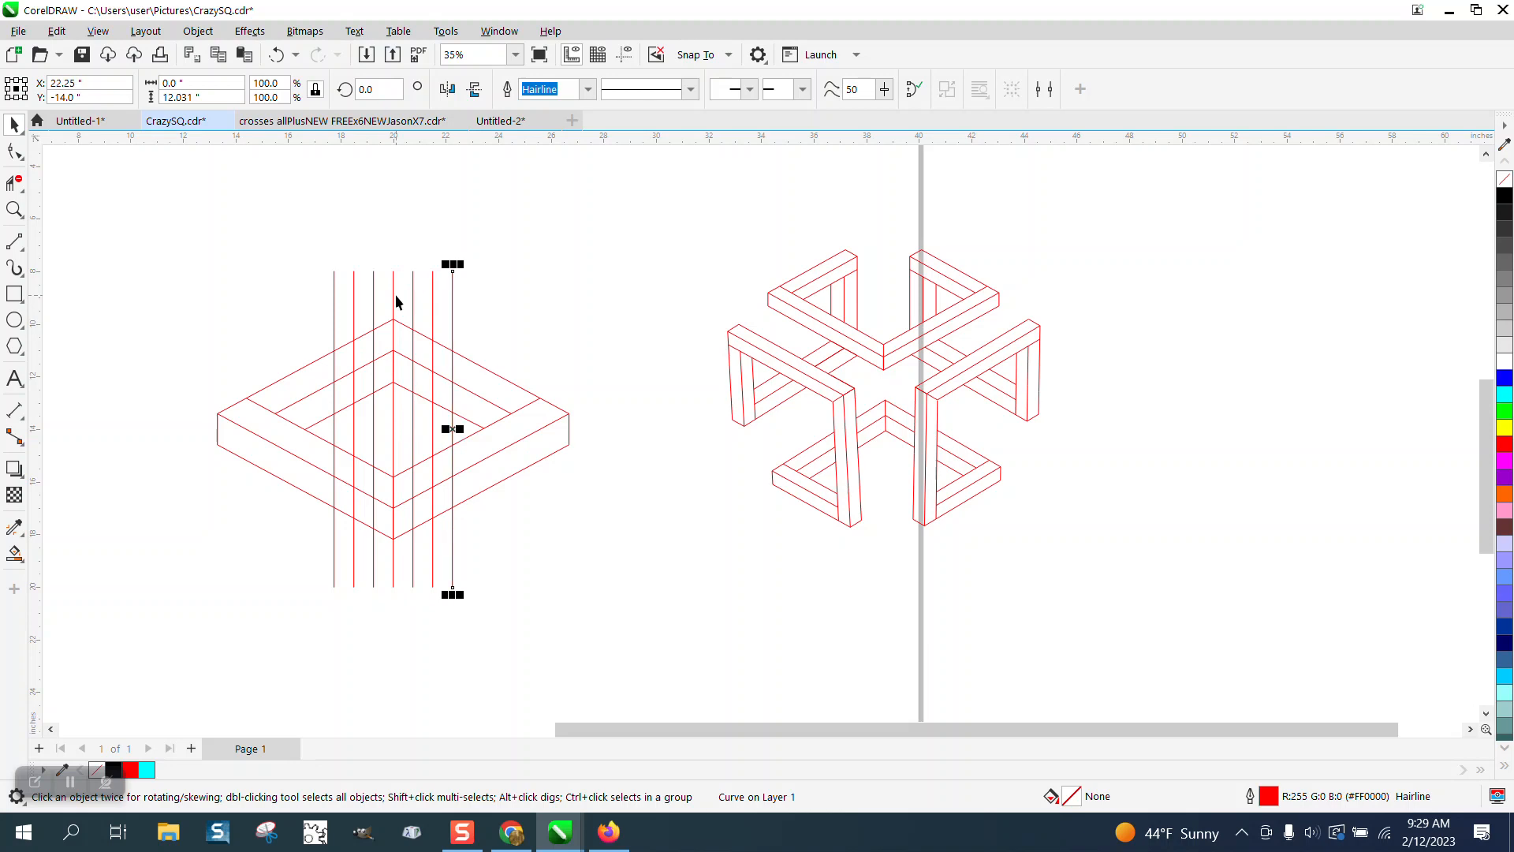
- Delete the original center line and remove the frame's back corner segments between the two innermost vertical lines
left_click(395, 302)
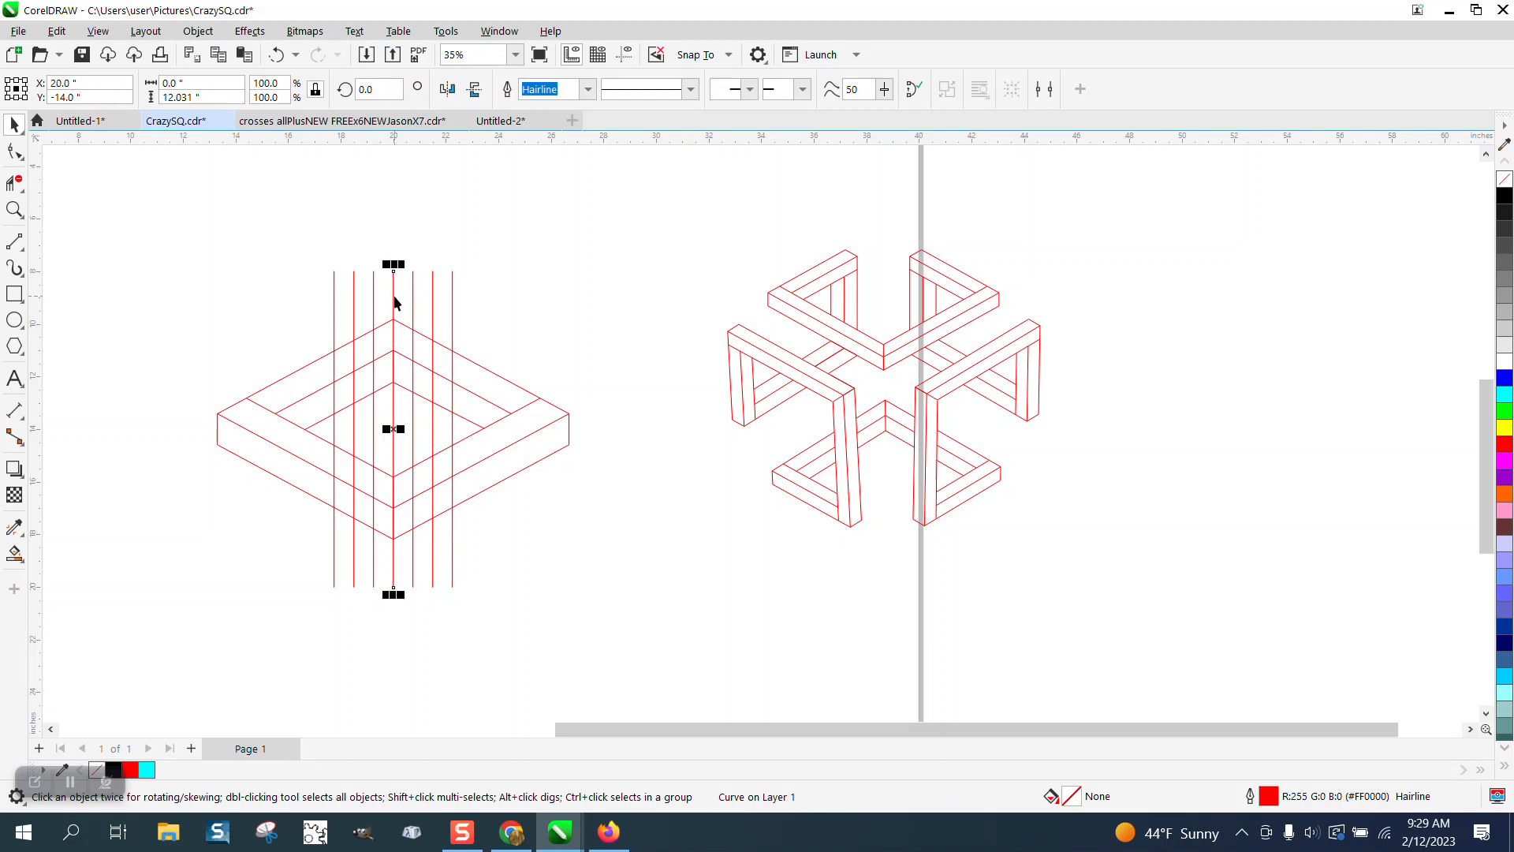
key("Delete")
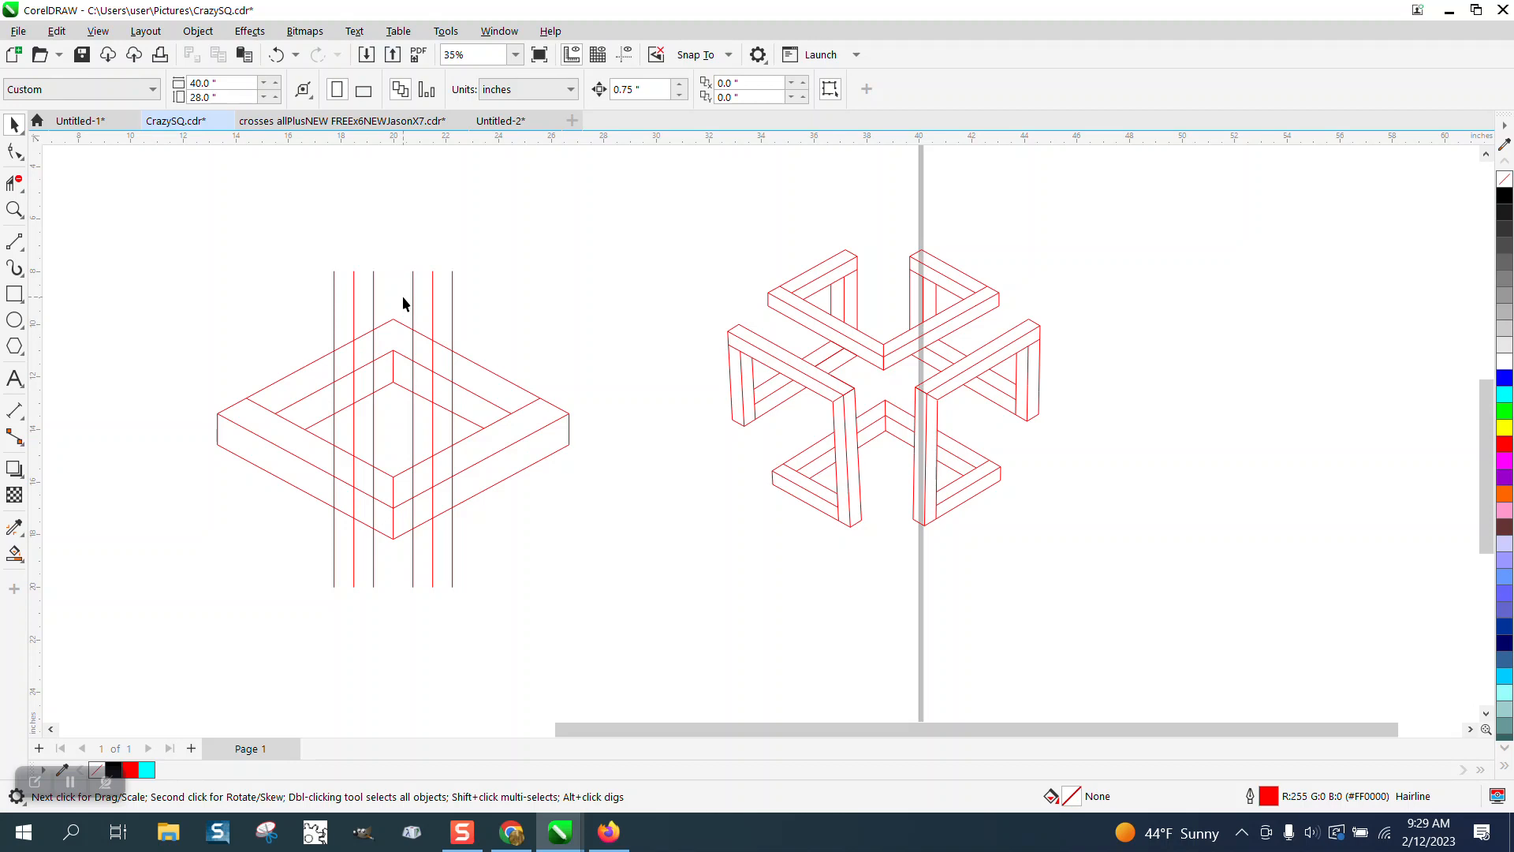
left_click(14, 183)
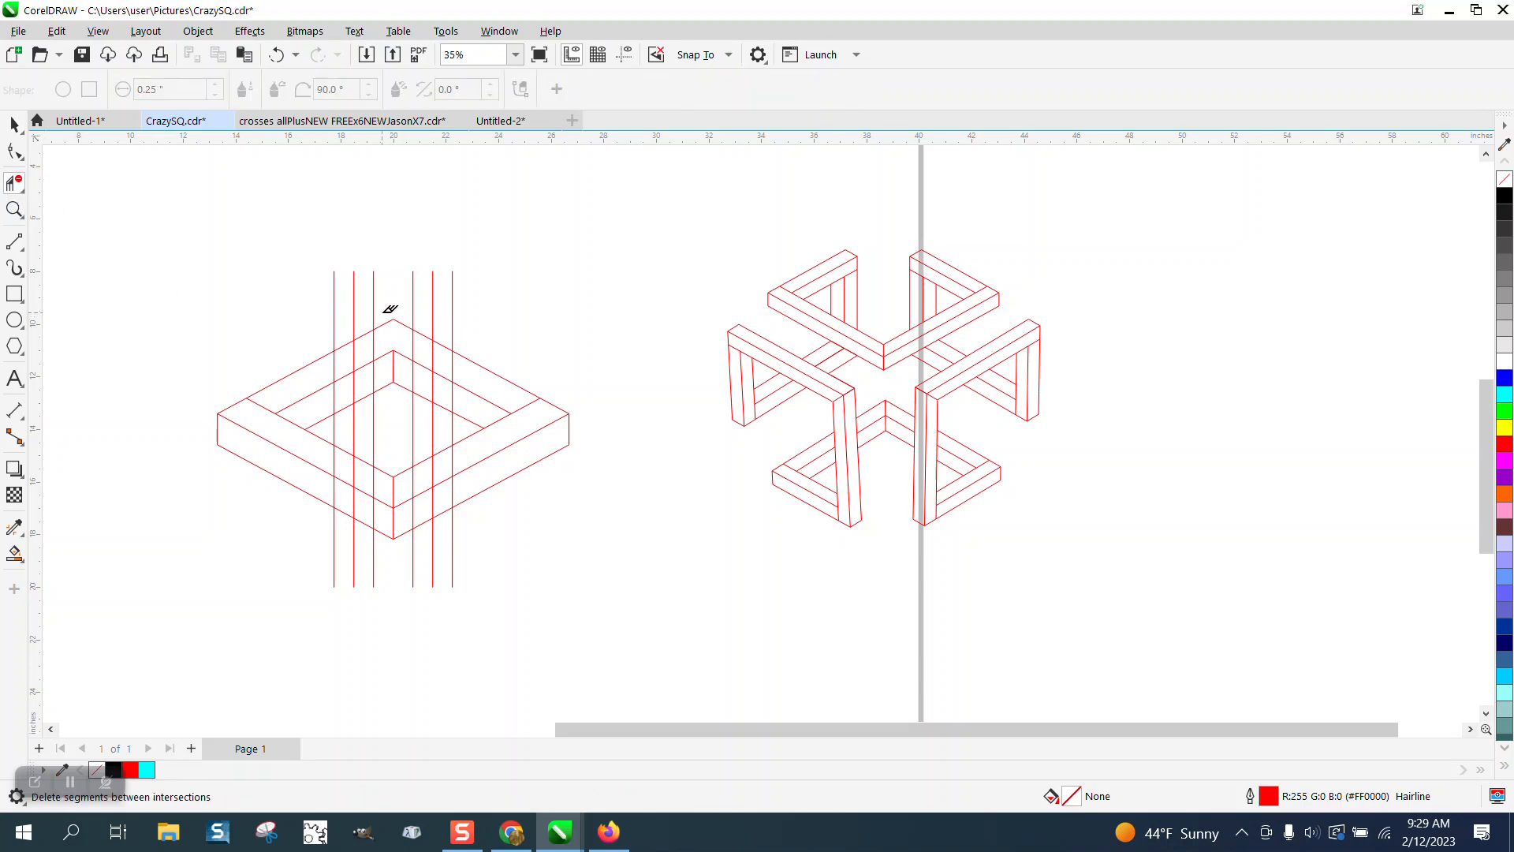
left_click_drag(380, 319, 414, 400)
- Draw a two-point line about 6.6 inches long along the frame's left inner back edge, extending up to its right outer back edge
left_click(14, 209)
left_click(571, 524)
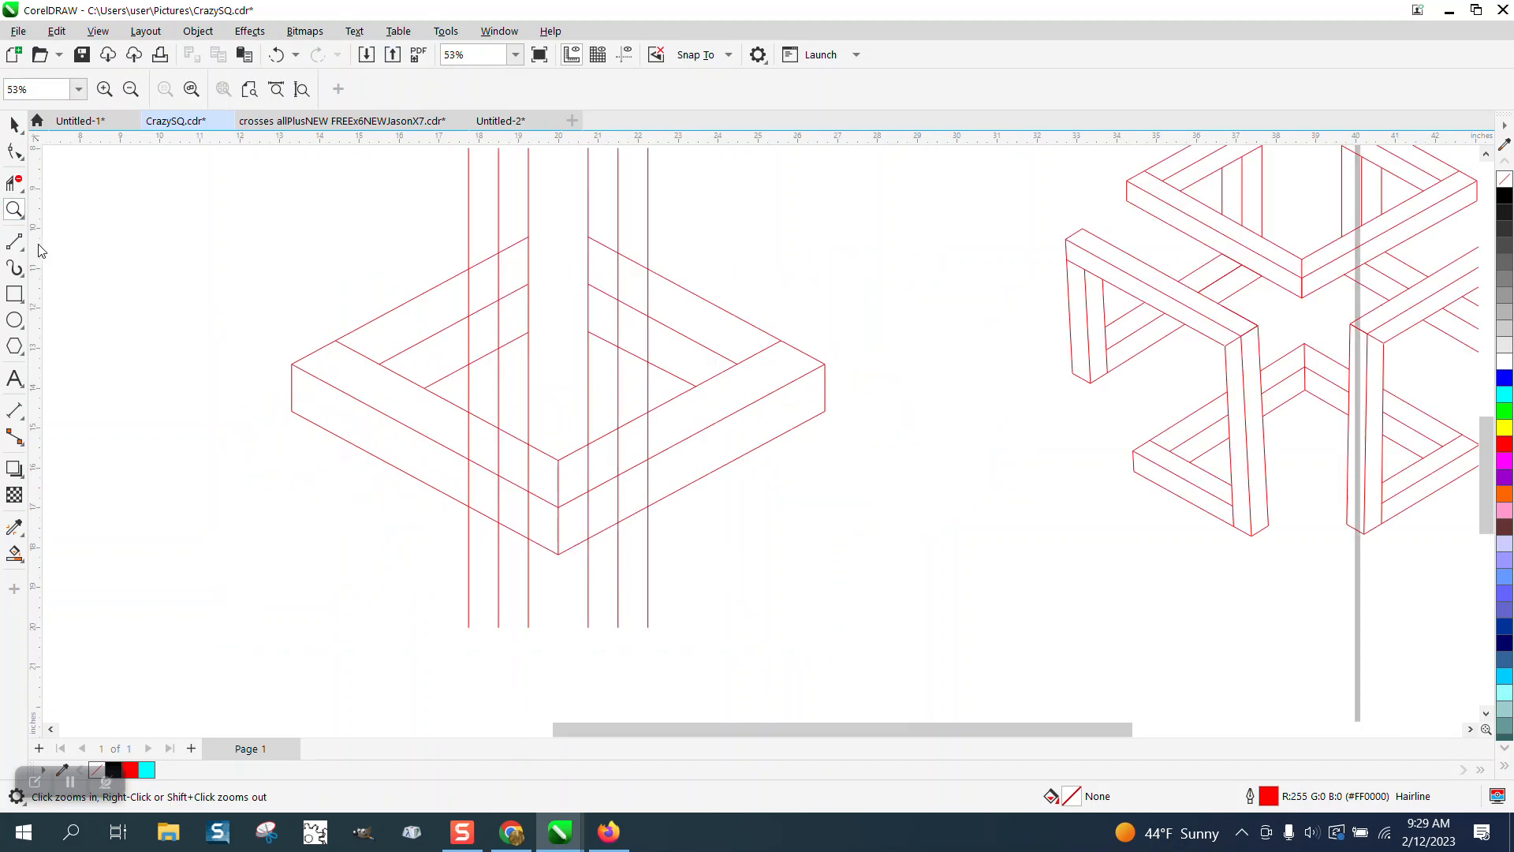
left_click(24, 252)
left_click(66, 264)
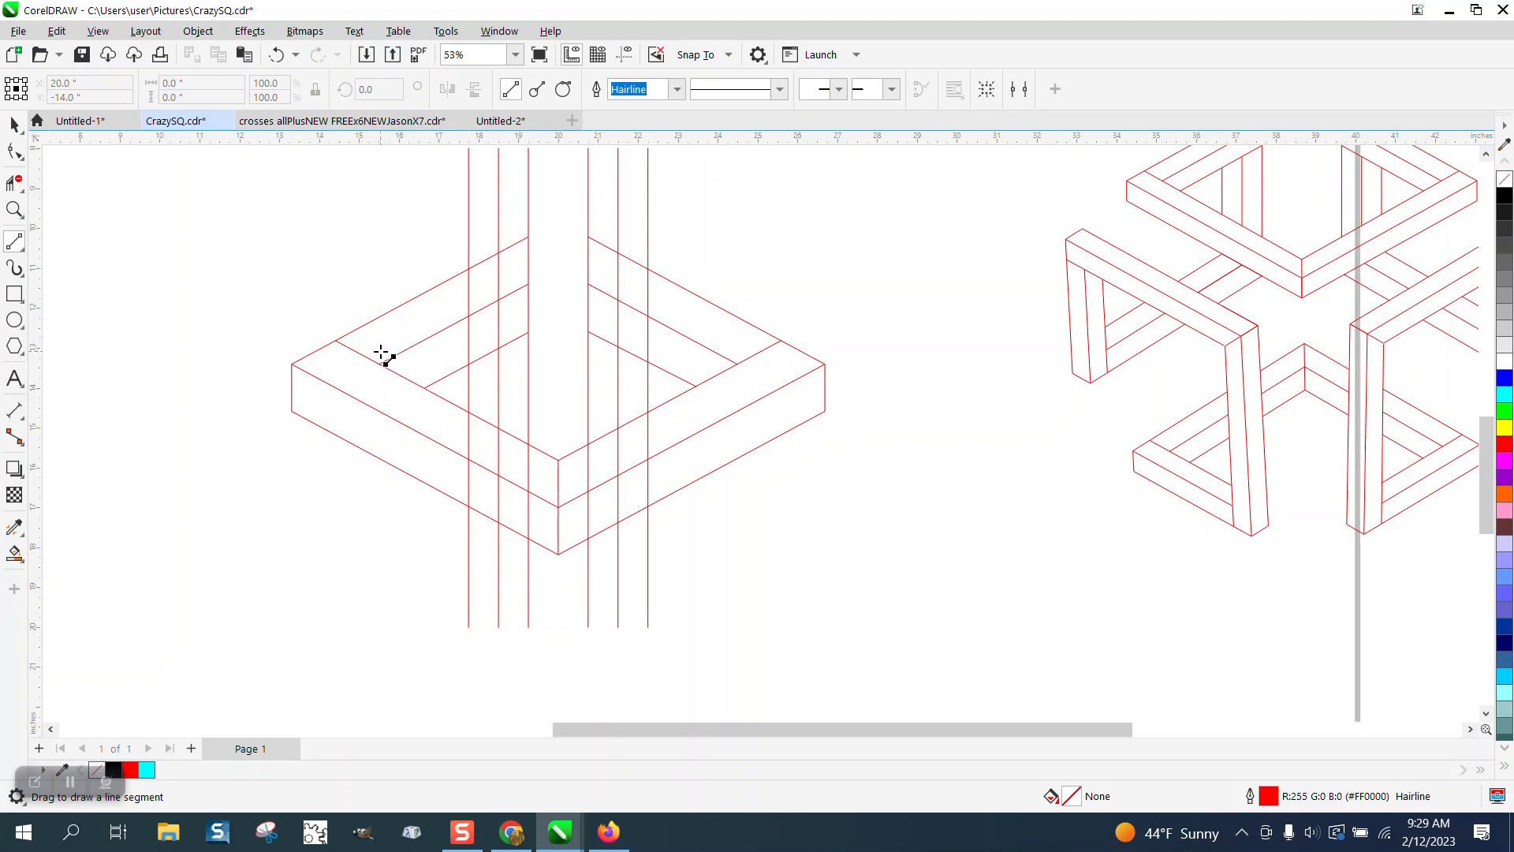
mouse_move(380, 364)
left_mouse_down()
mouse_move(524, 324)
mouse_move(619, 253)
mouse_move(612, 242)
left_mouse_up()
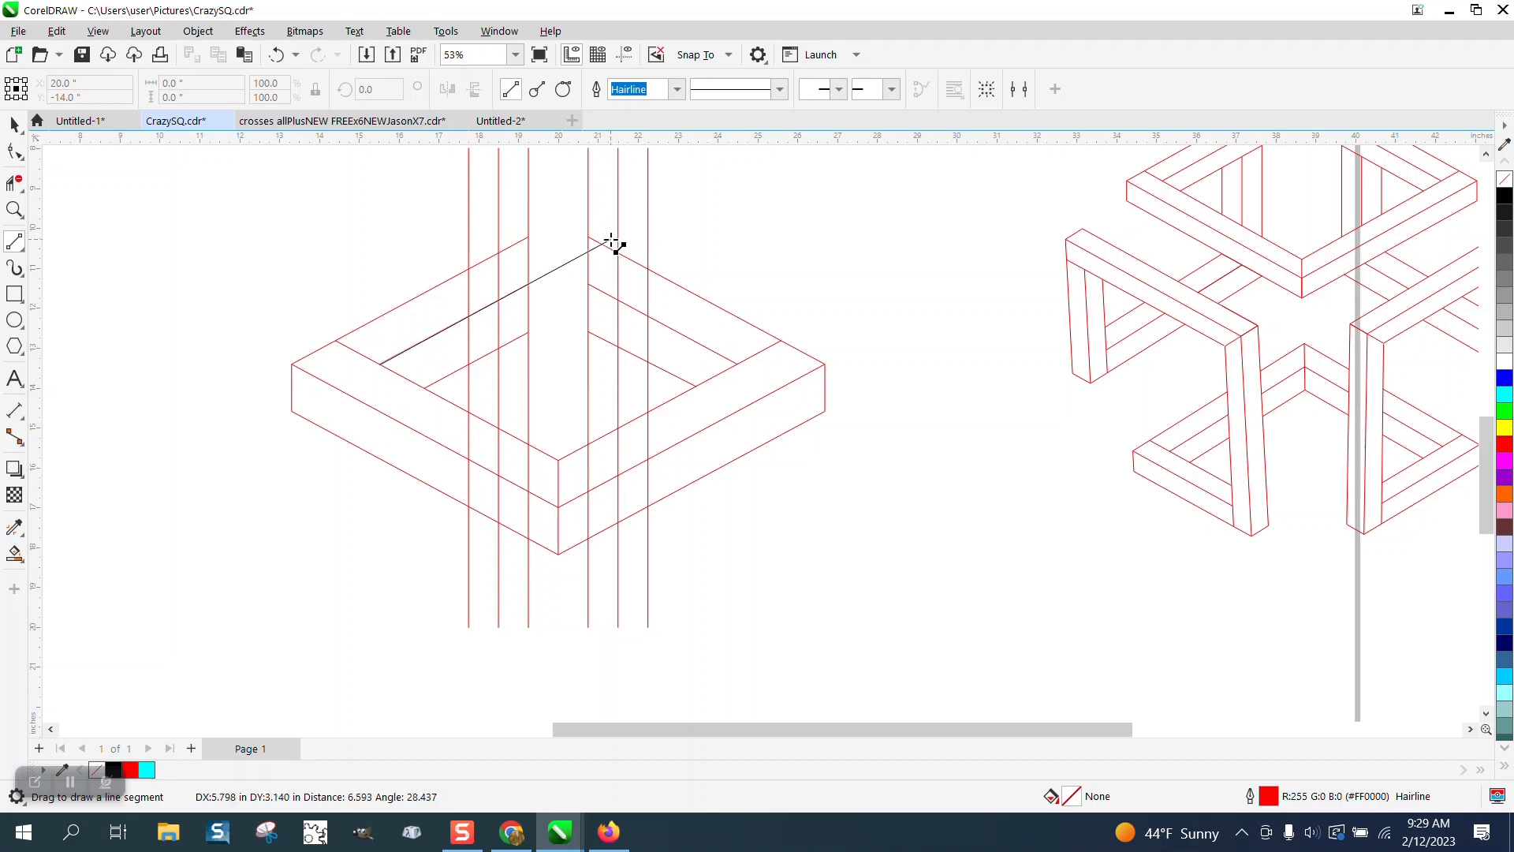
left_click_drag(612, 242, 610, 240)
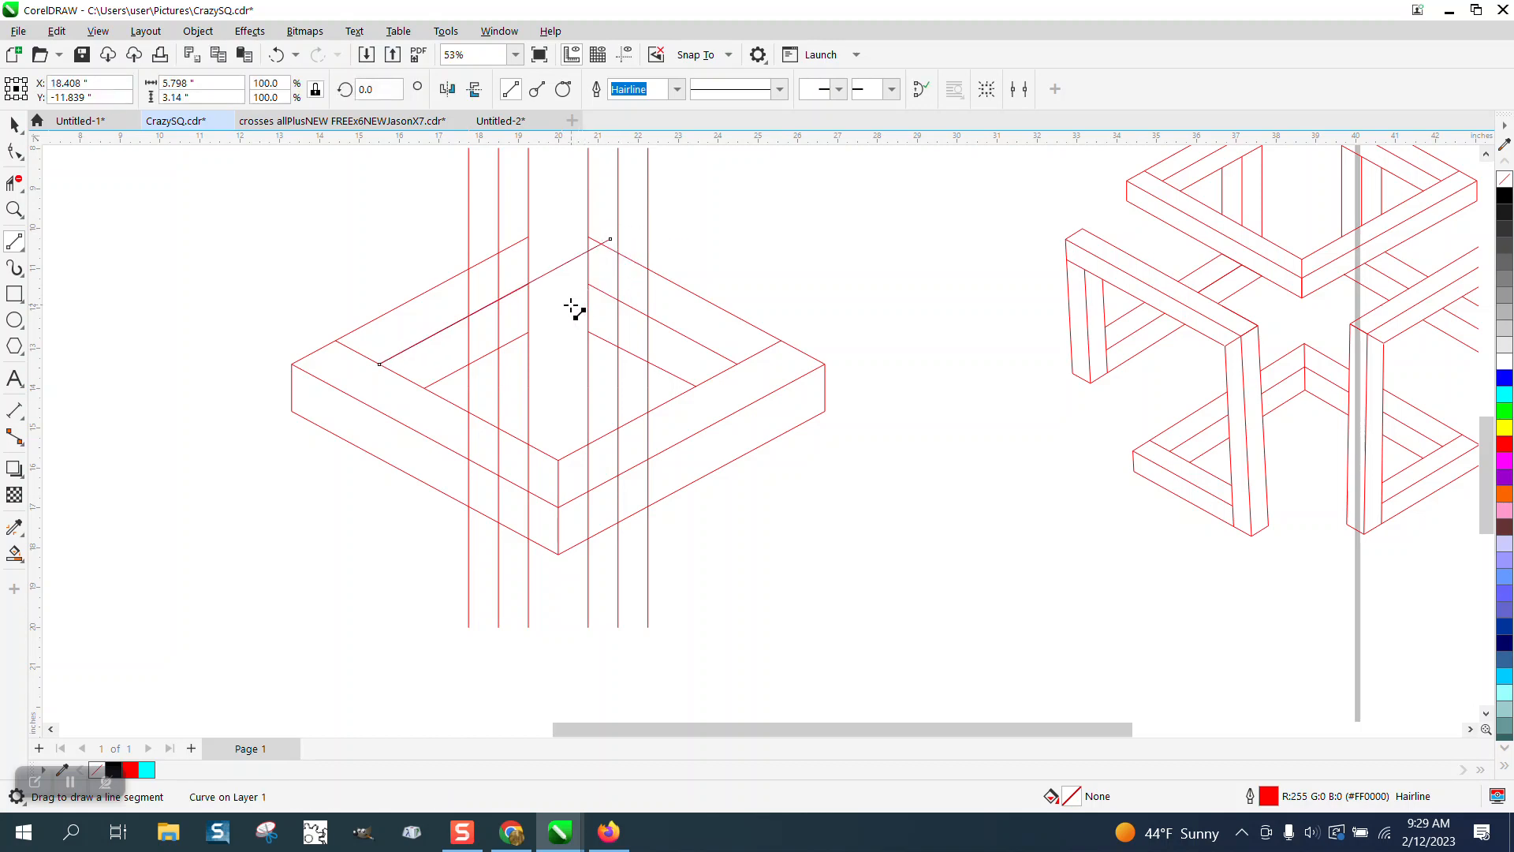
- Place a horizontally mirrored copy of the diagonal line along the frame's right inner back edge, crossing the left side
left_click(14, 125)
key("KP_Add")
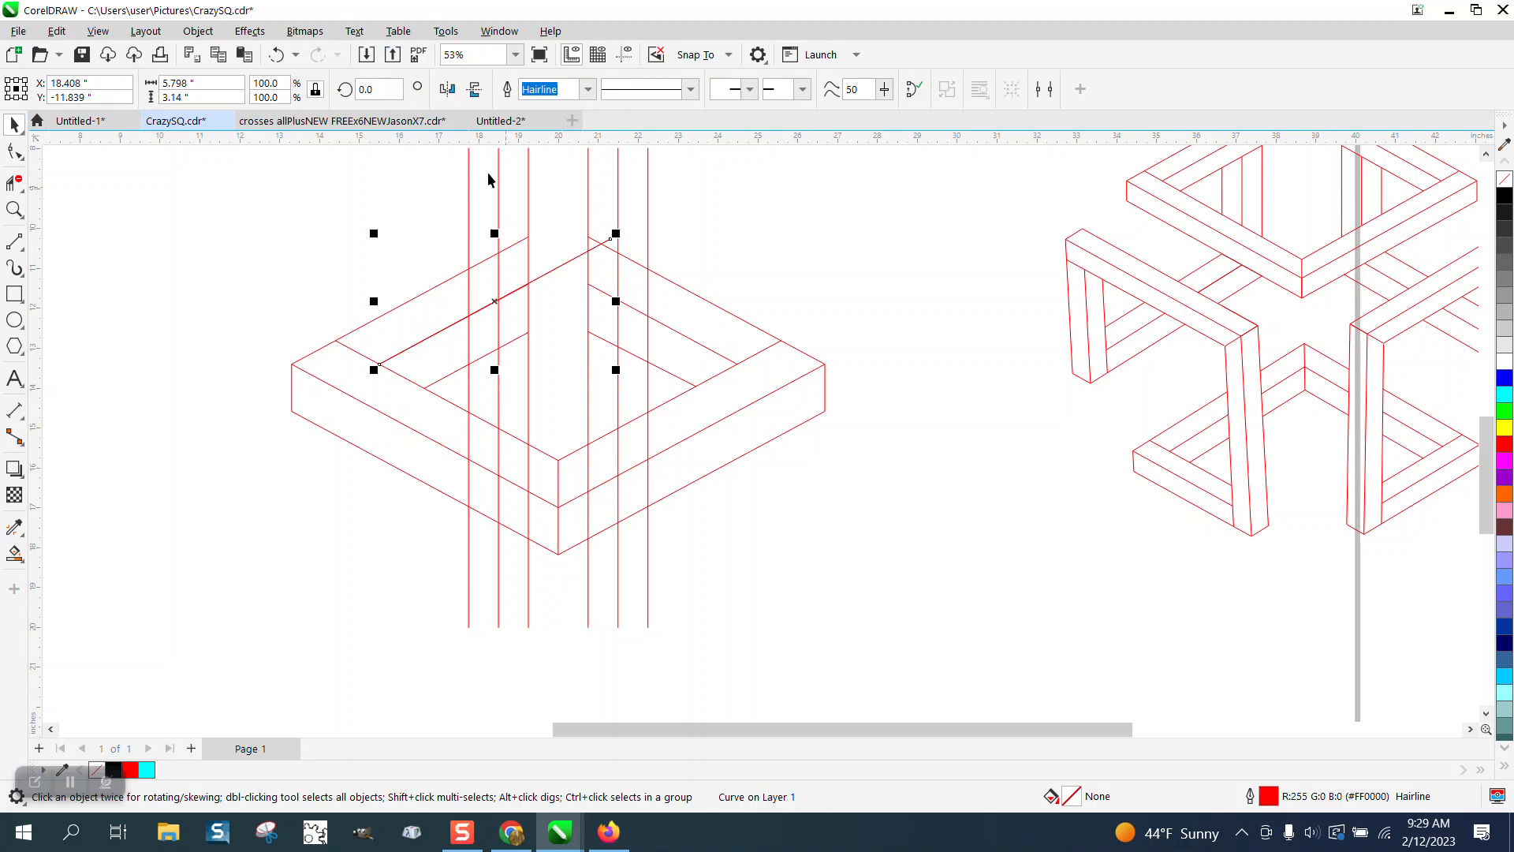
left_click(448, 89)
left_click_drag(499, 304, 583, 282)
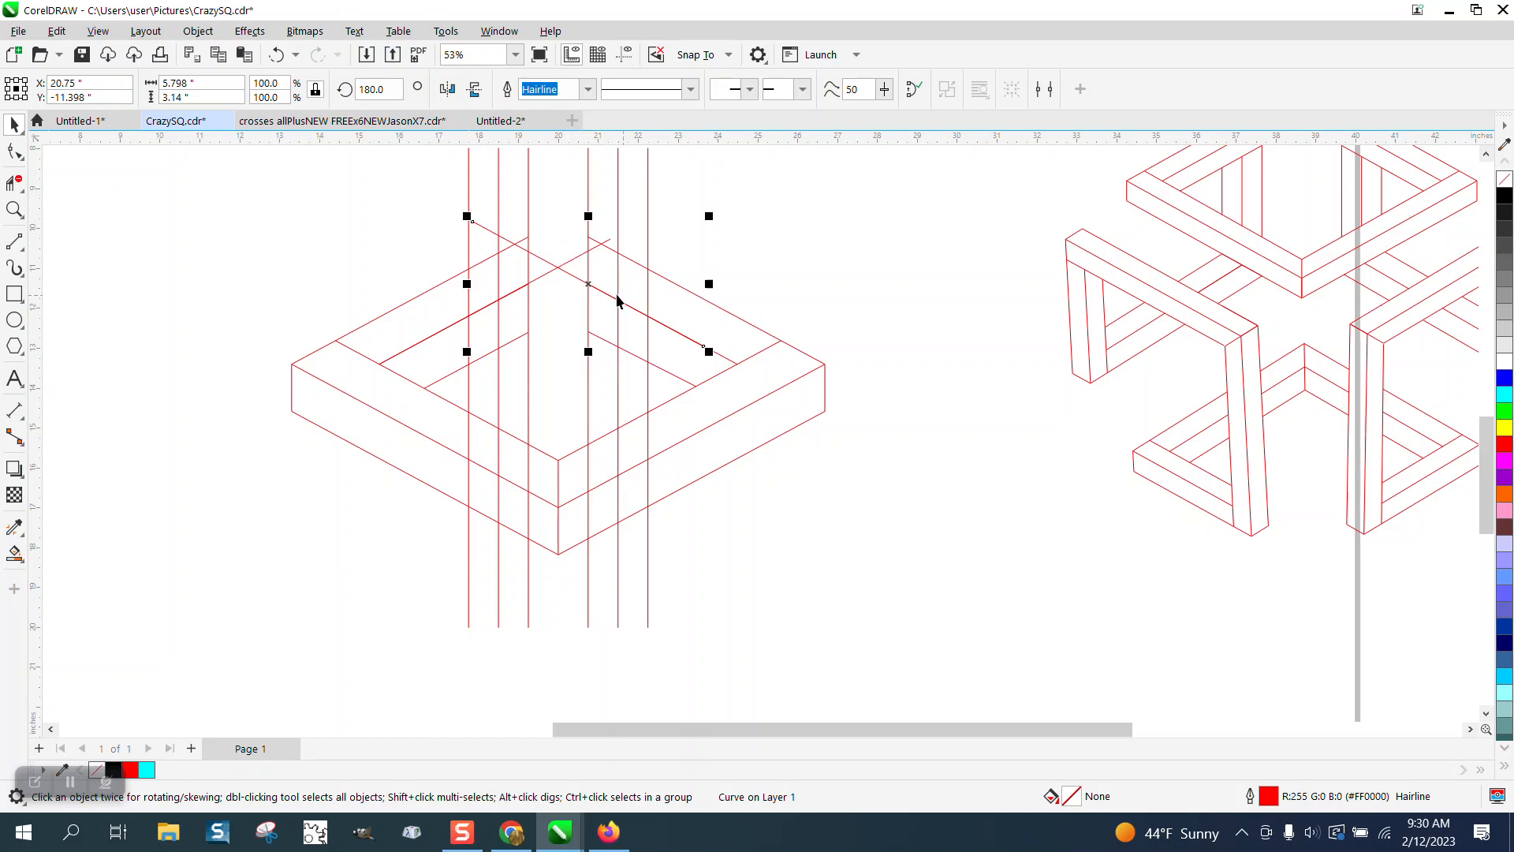
- Remove the parts of the vertical lines that extend above the frame's back bars with the Virtual Segment Delete tool
left_click(17, 183)
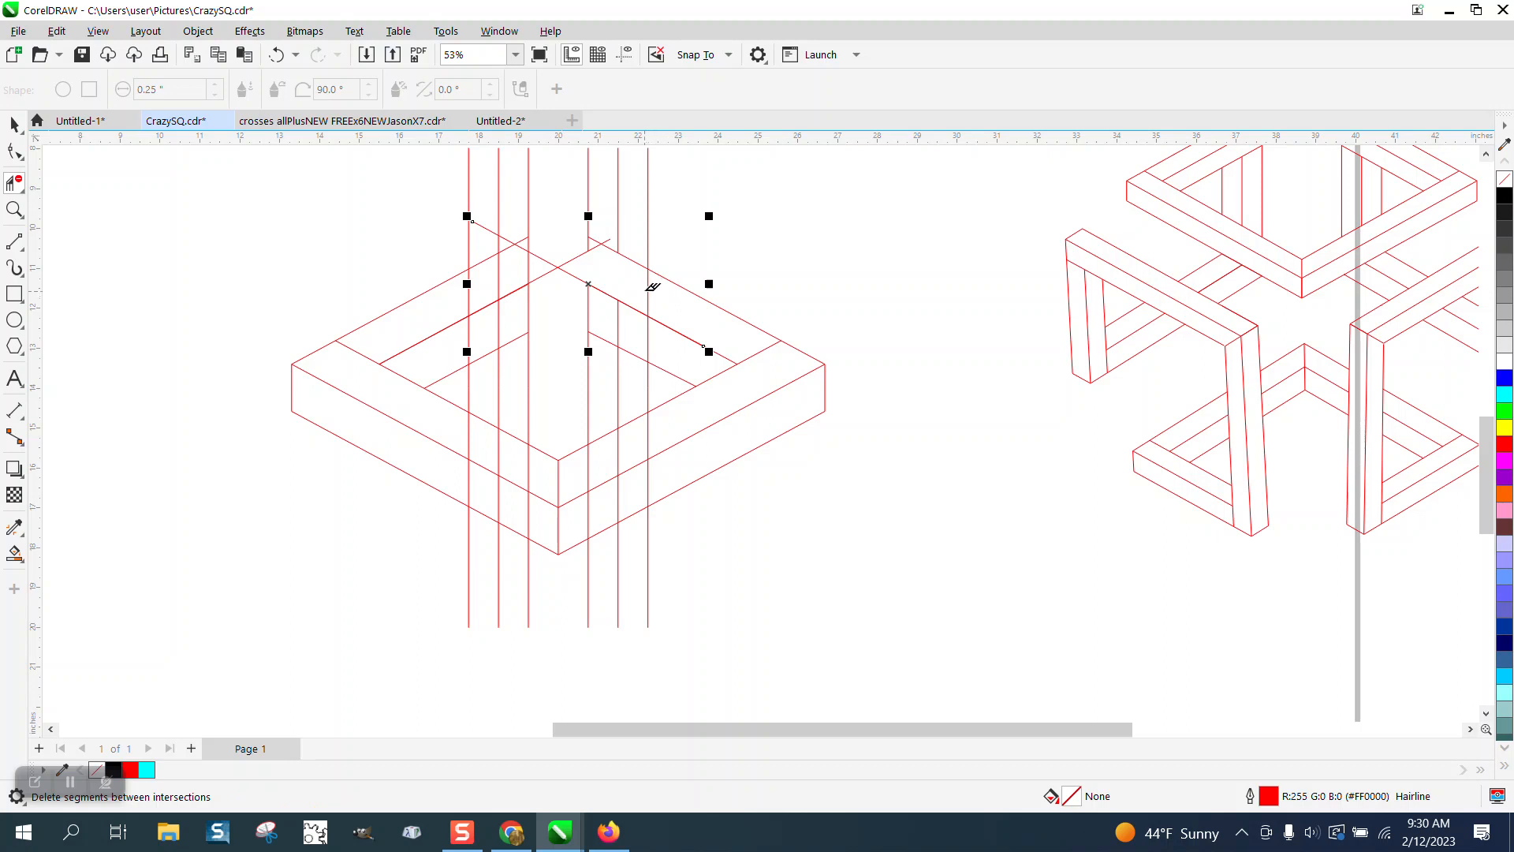
left_click_drag(680, 223, 593, 197)
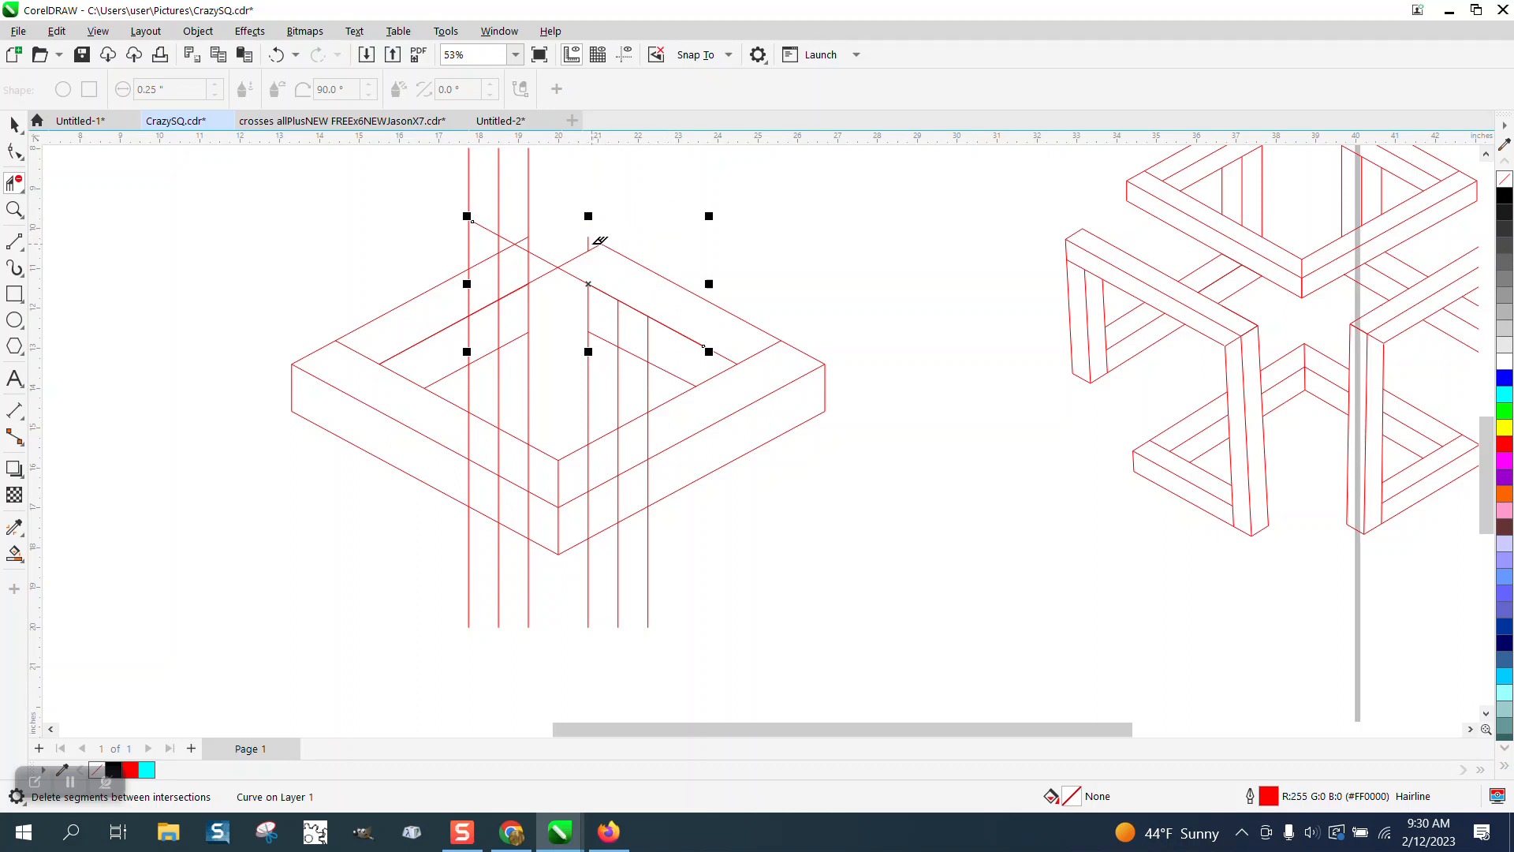
left_click(589, 238)
mouse_move(548, 191)
left_mouse_down()
mouse_move(461, 197)
mouse_move(487, 242)
left_mouse_up()
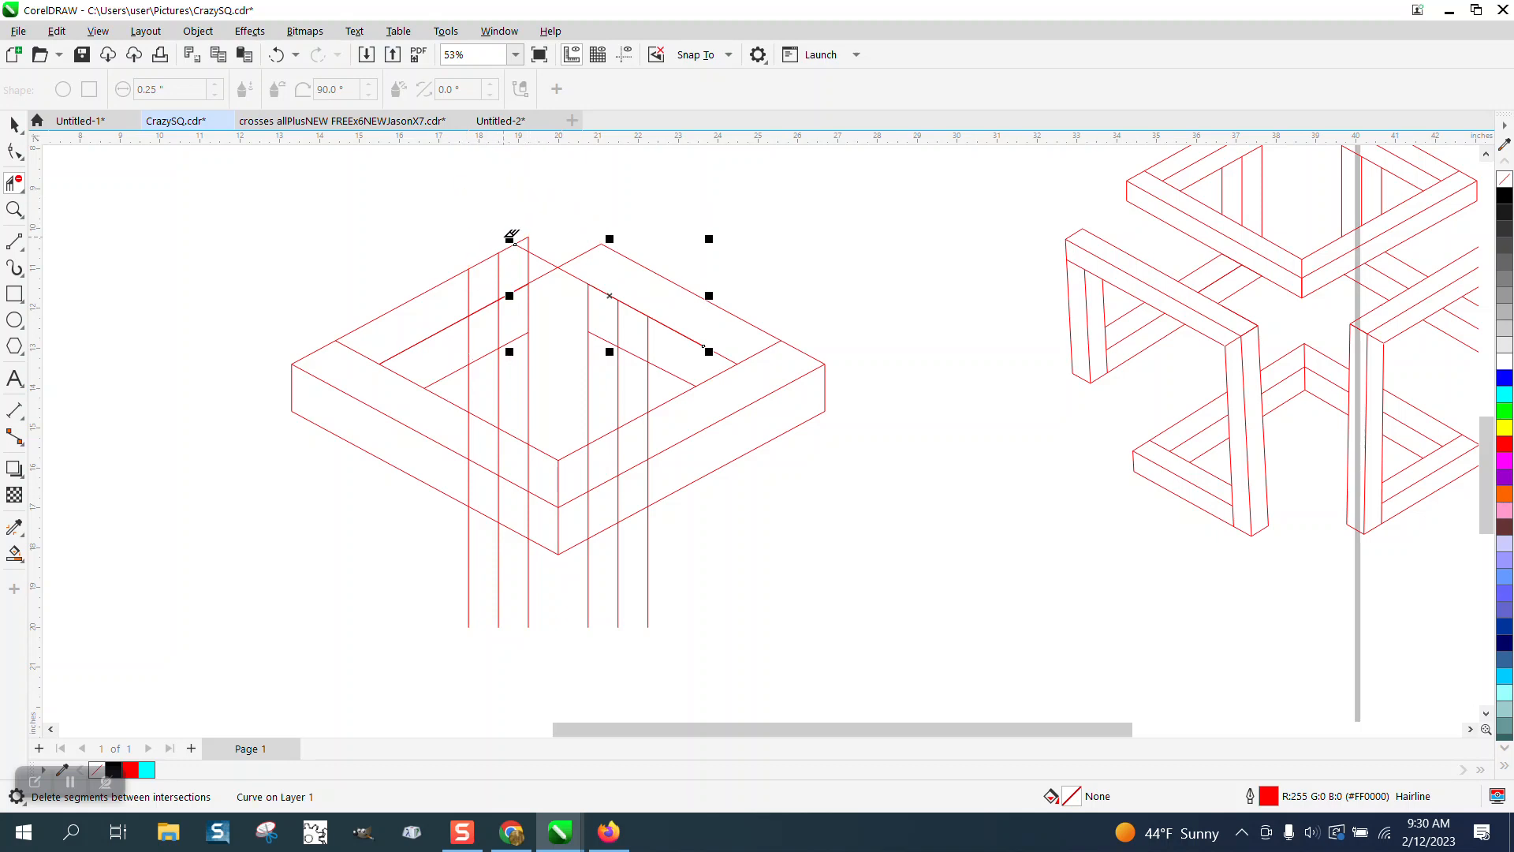
- Delete the leftover stub at the left back peak and the outer vertical line segments crossing the back bars down to the lowest inner edges
left_click(529, 244)
left_click(497, 279)
left_click(471, 294)
left_click(498, 325)
left_click(469, 335)
left_click(648, 338)
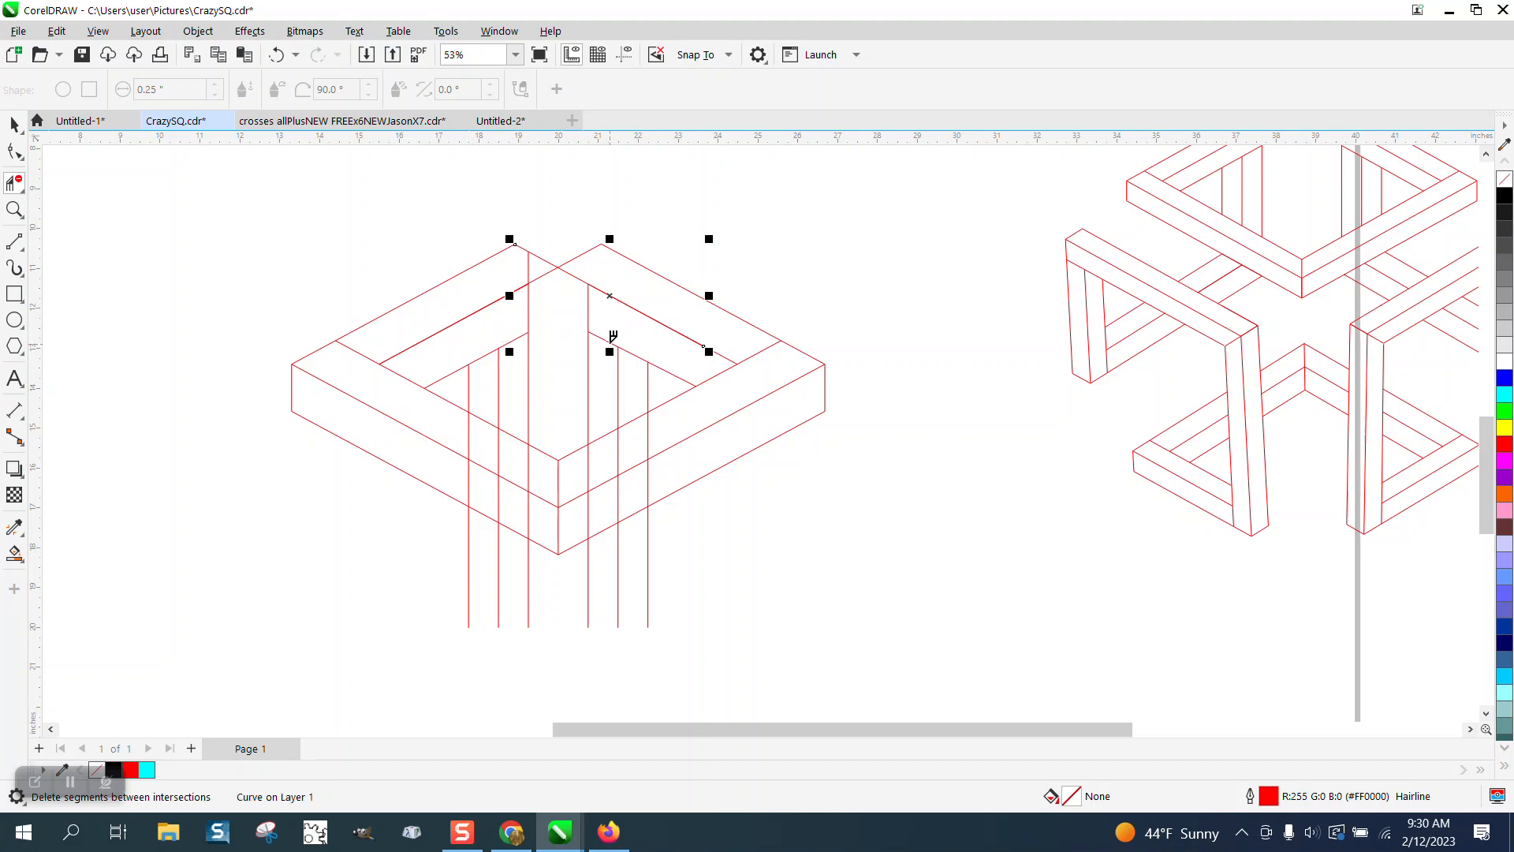
- Move the left diagonal line right so it passes through the top end of the inner right vertical line
scroll(608, 343, "down", 1)
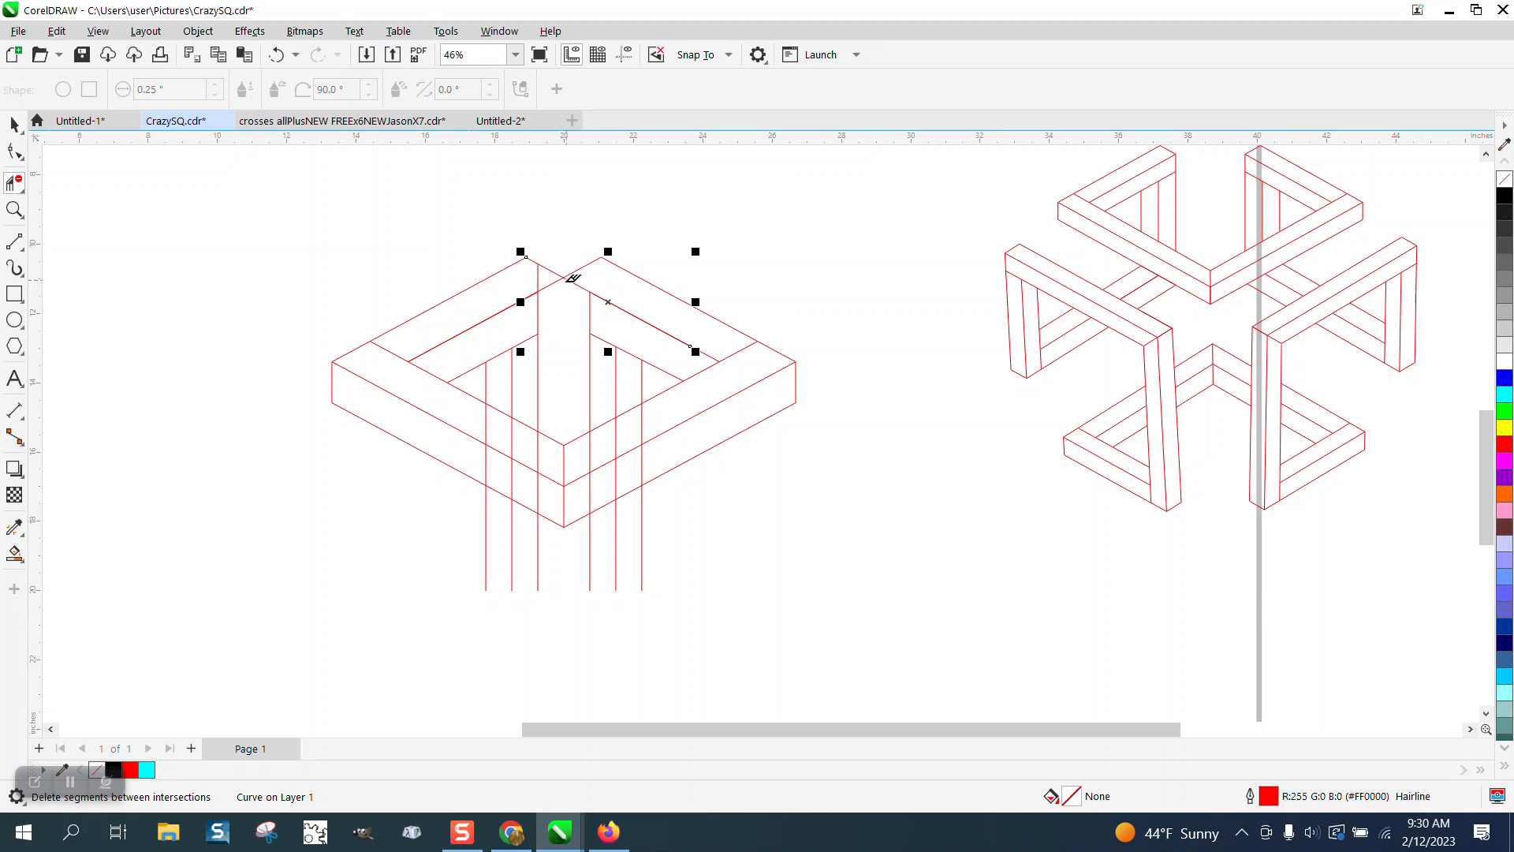
left_click(12, 118)
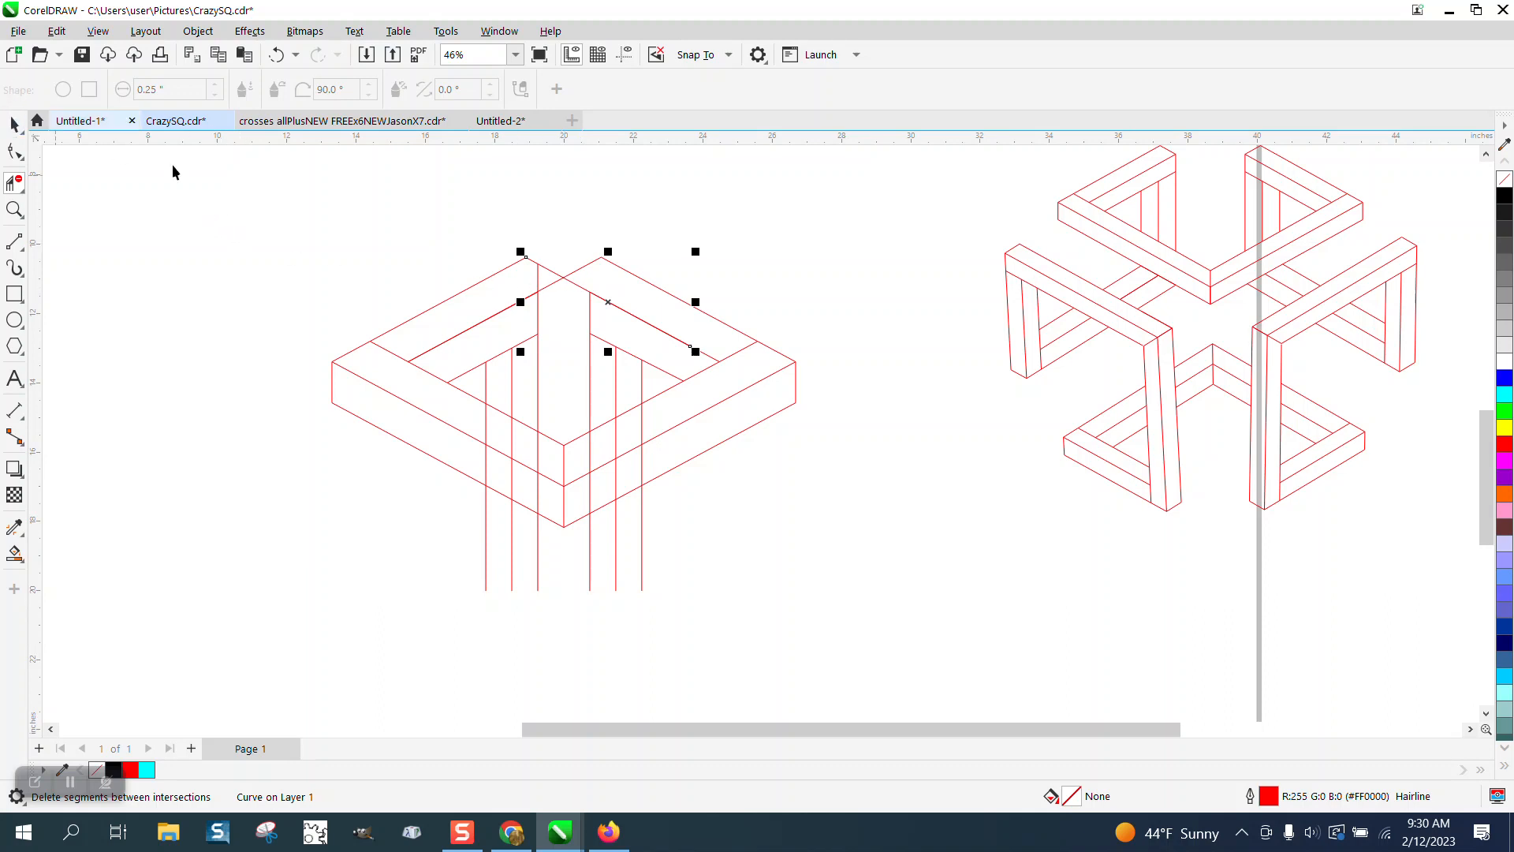
left_click(549, 287)
left_click_drag(549, 287, 599, 293)
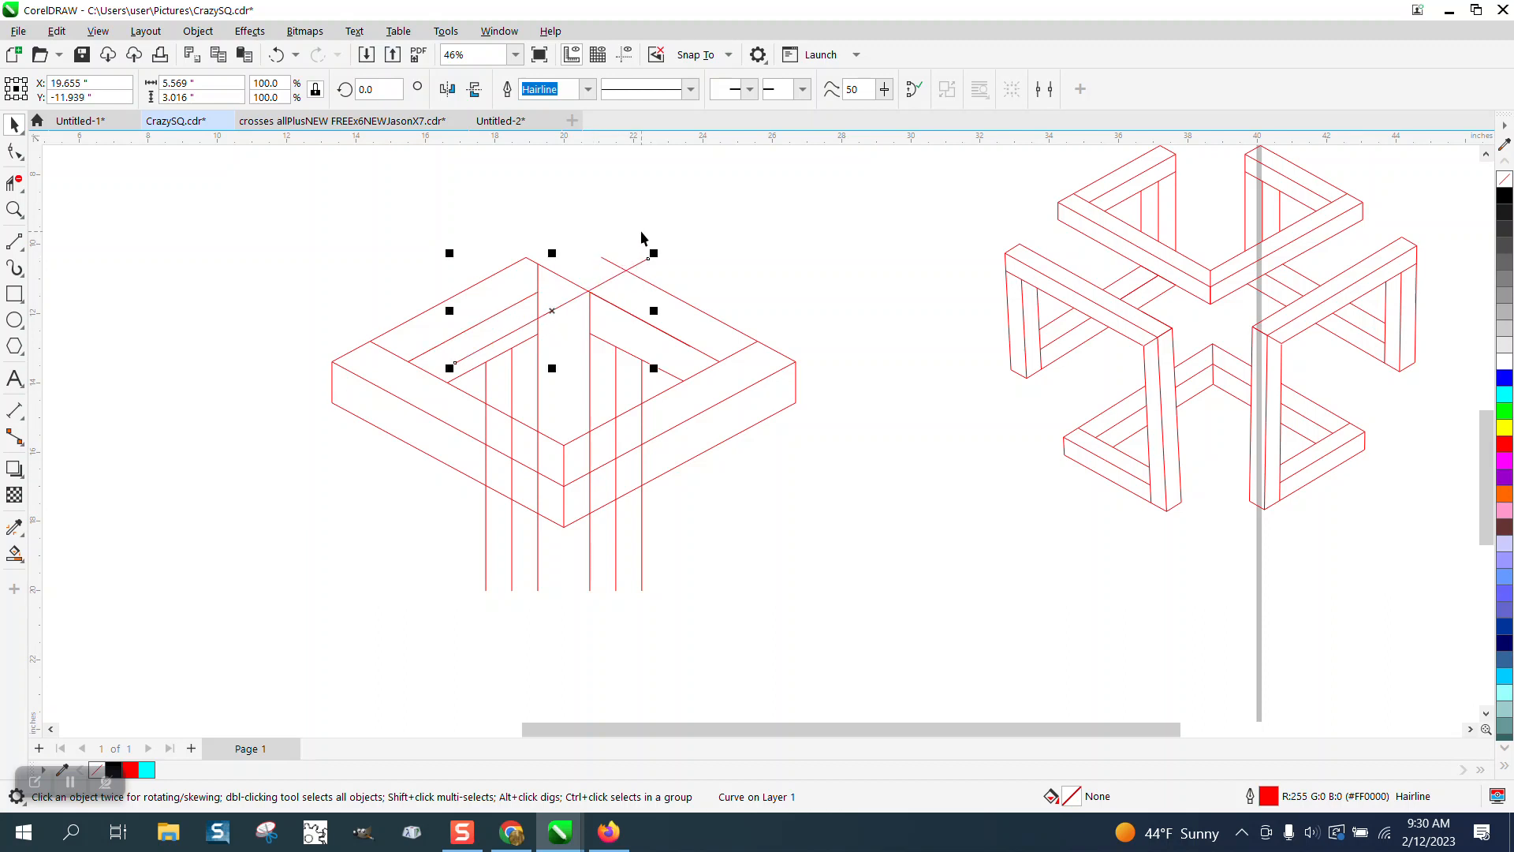
- Mirror a copy of the diagonal line horizontally and place it through the top end of the inner left vertical line
left_click(449, 91)
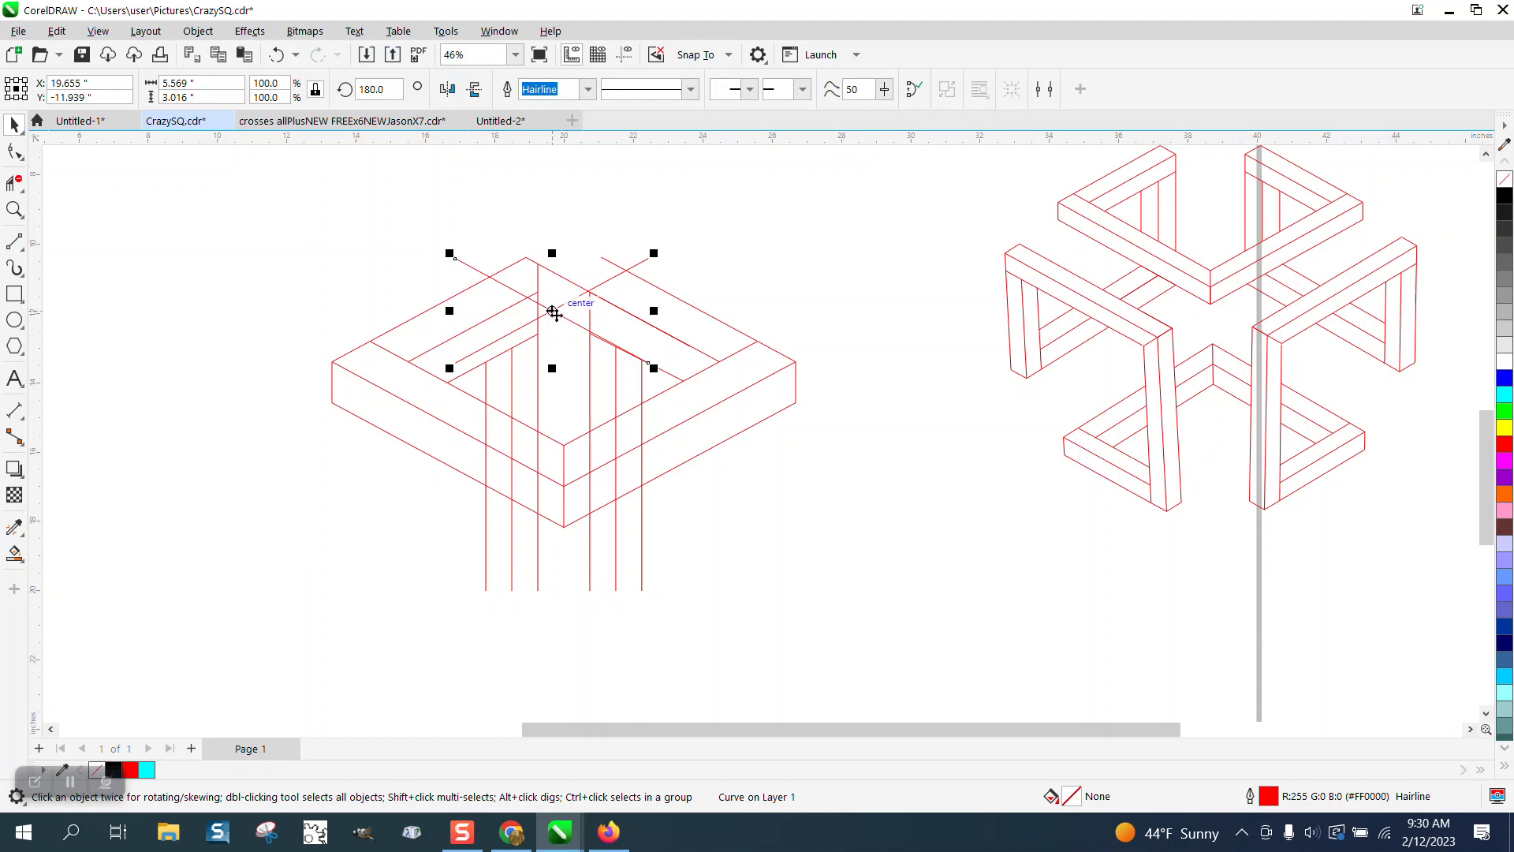
mouse_move(554, 313)
left_mouse_down()
mouse_move(541, 300)
mouse_move(560, 306)
left_mouse_up()
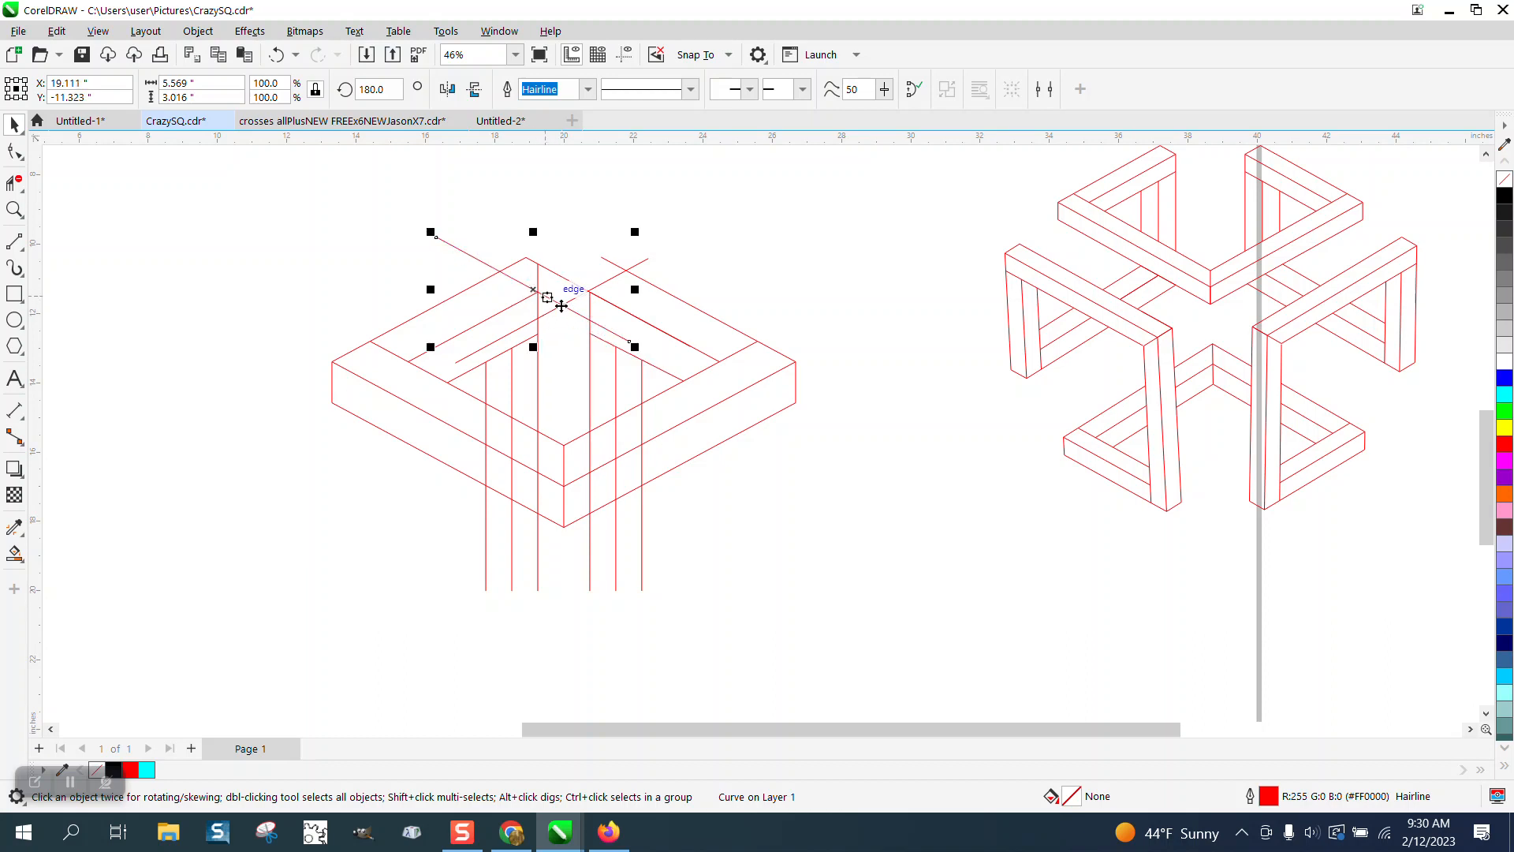
- Delete the back peak, crossing diagonals and overshooting ends with Virtual Segment Delete, leaving an open gap between the two back bars
left_click(14, 209)
left_click_drag(448, 254, 688, 392)
scroll(578, 410, "down", 3)
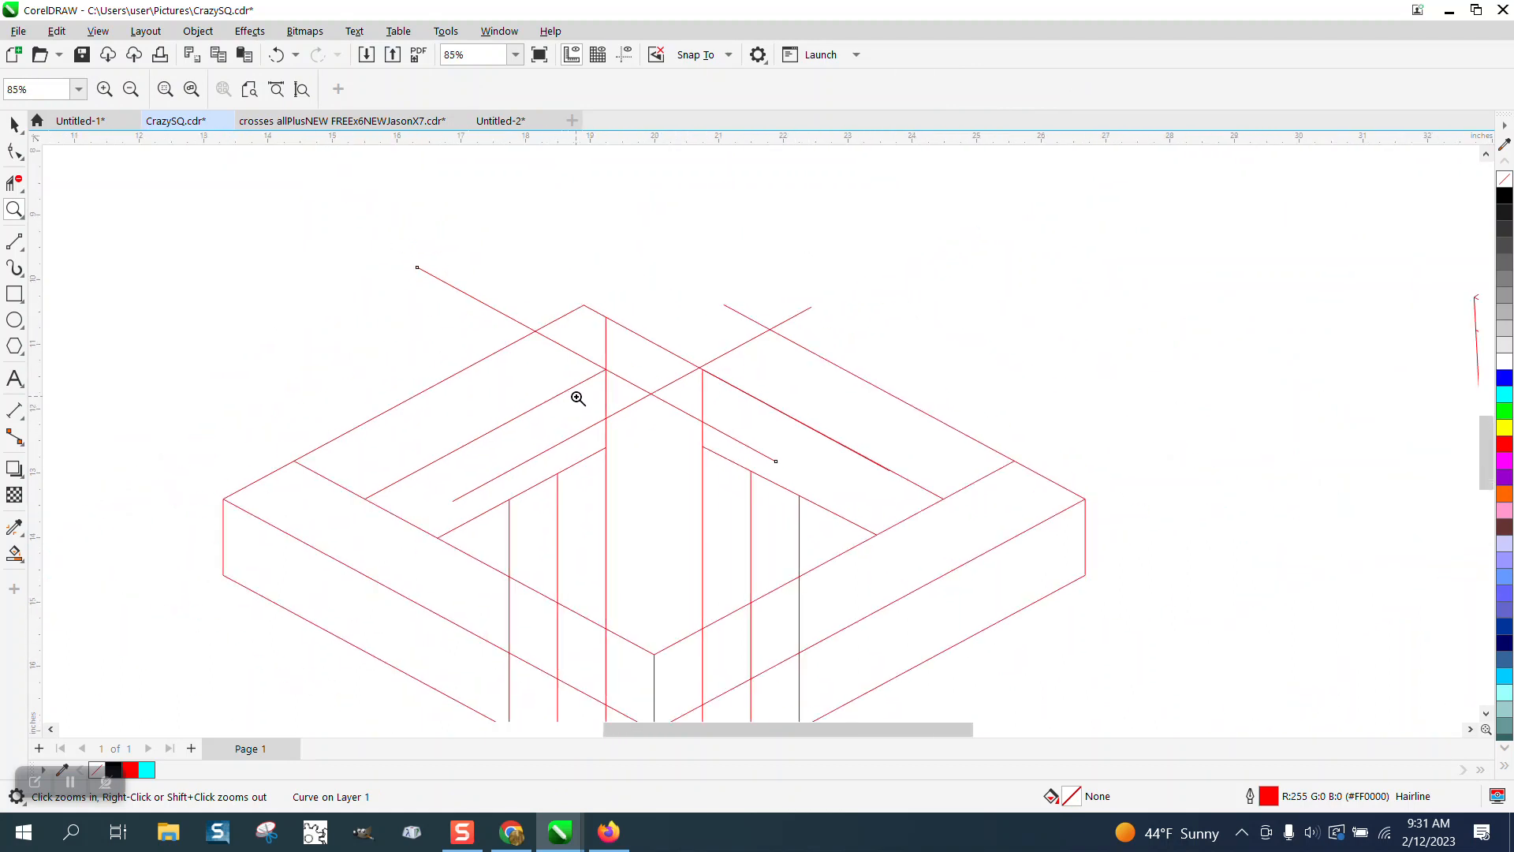
left_click(14, 183)
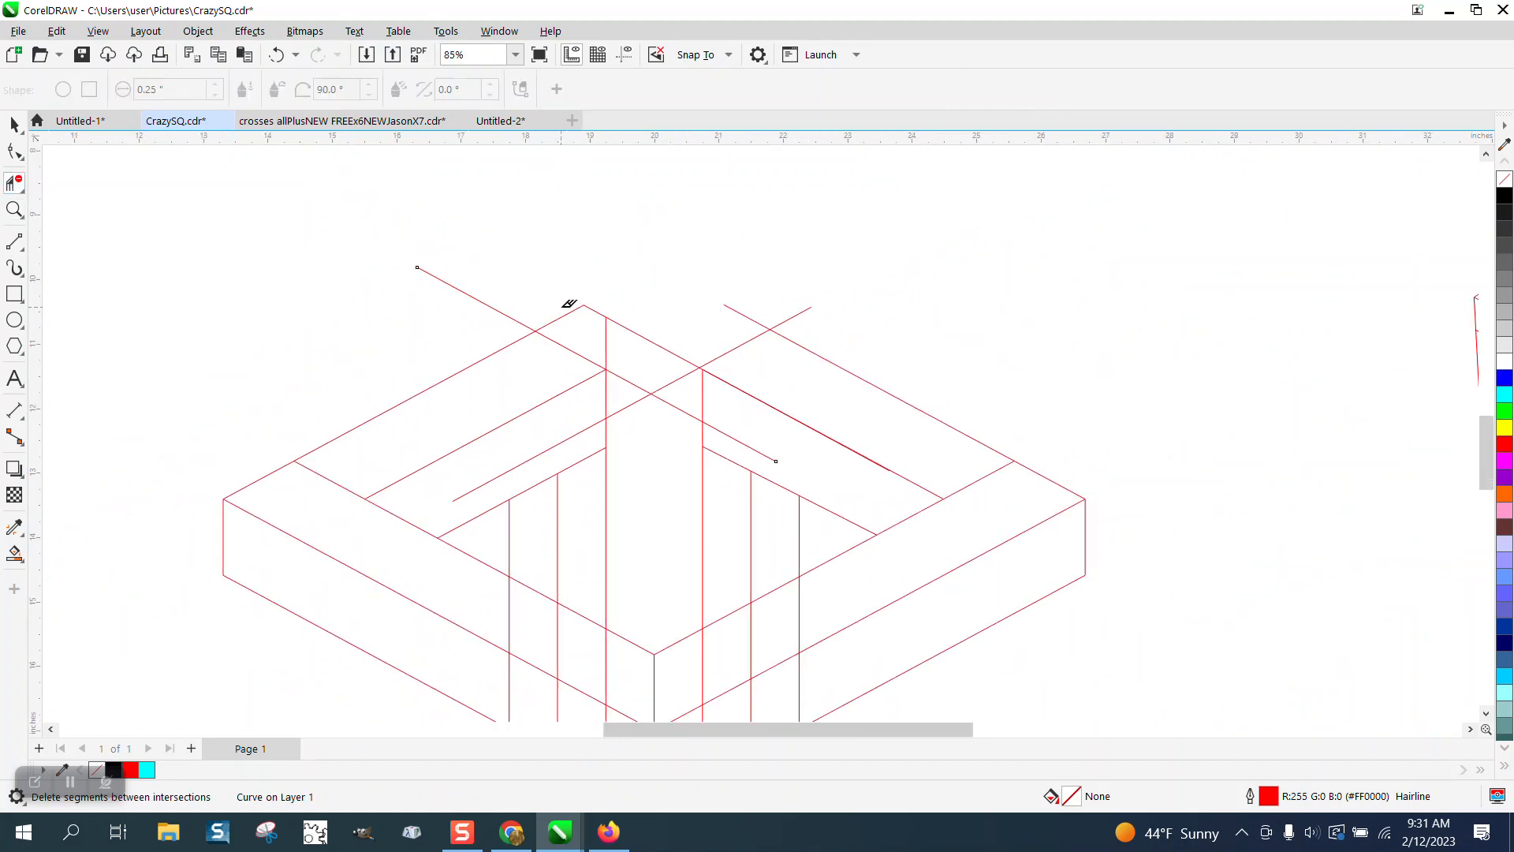
scroll(576, 300, "down", 2)
scroll(654, 319, "down", 1)
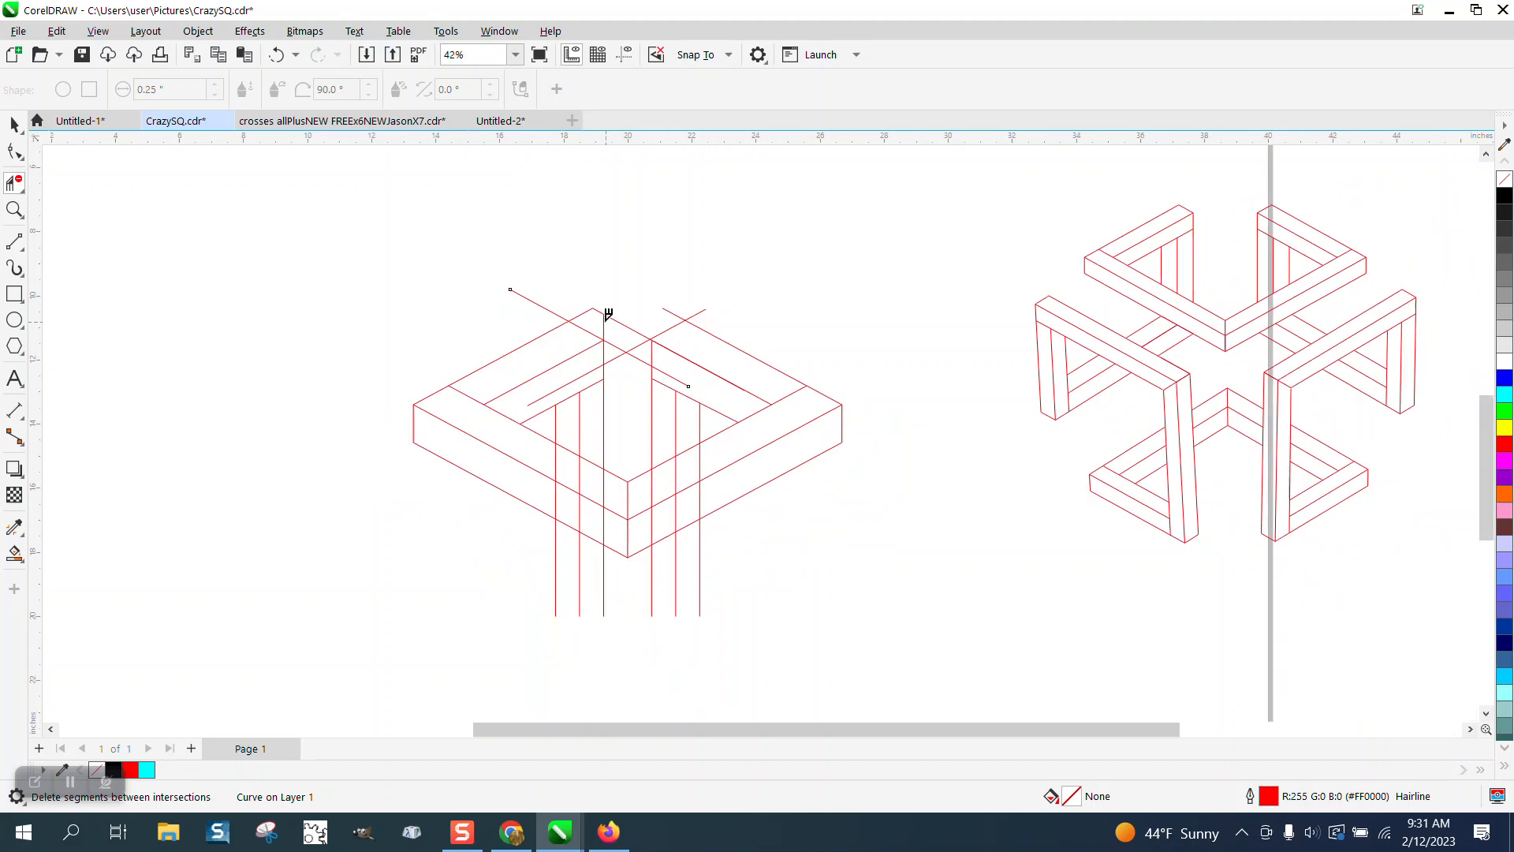
left_click(605, 320)
left_click_drag(587, 311, 678, 302)
left_click(626, 339)
left_click(637, 359)
left_click(676, 378)
left_click(593, 372)
left_click(542, 307)
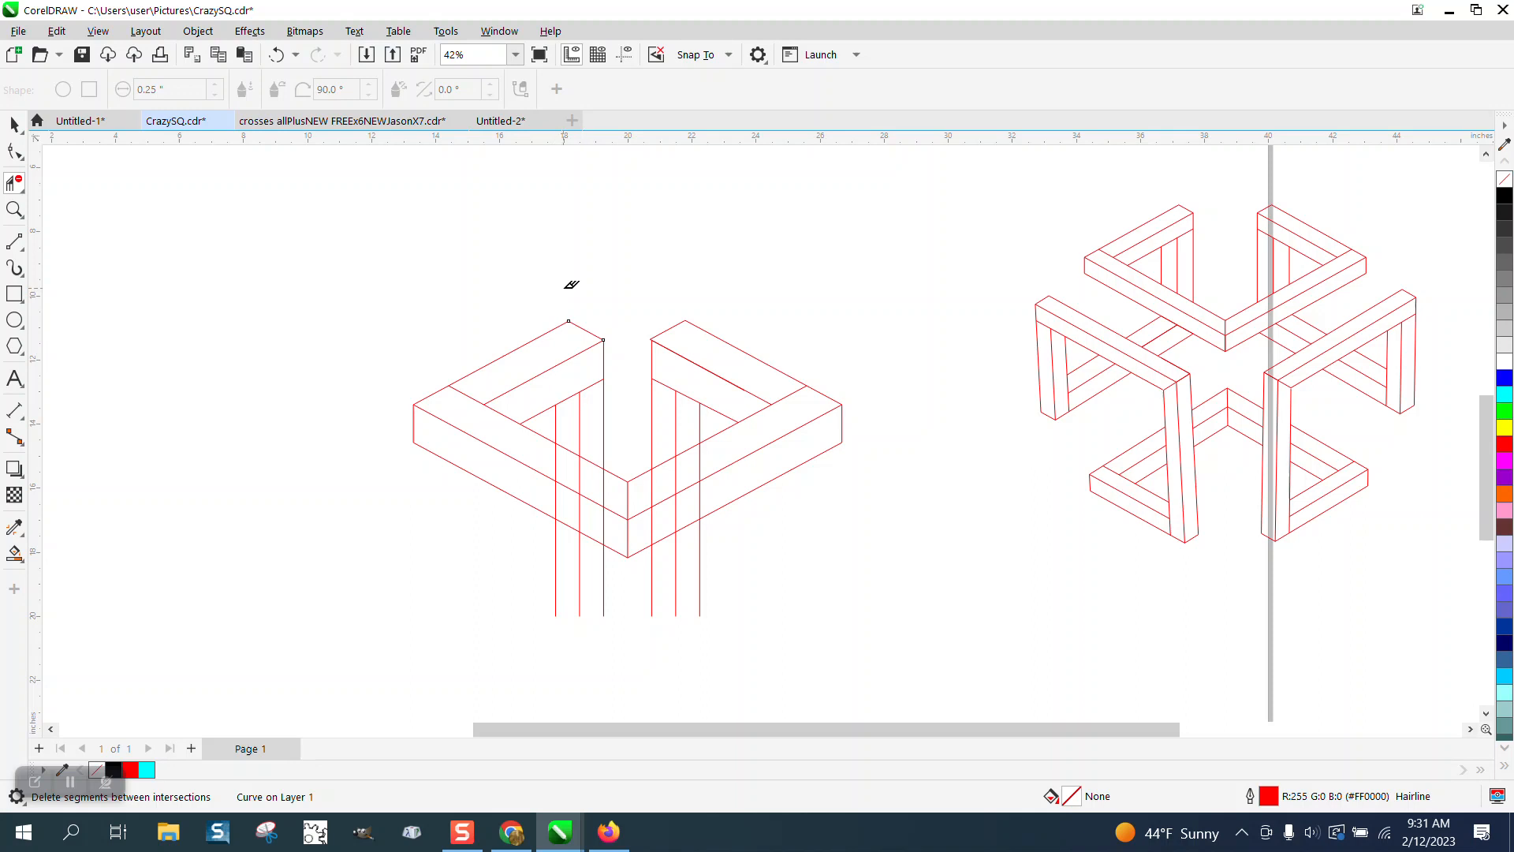
- Delete the segments of the vertical post lines that cross the frame's front left and front right bars
left_click(609, 487)
left_click(582, 473)
left_click(555, 498)
left_click(582, 514)
left_click(607, 532)
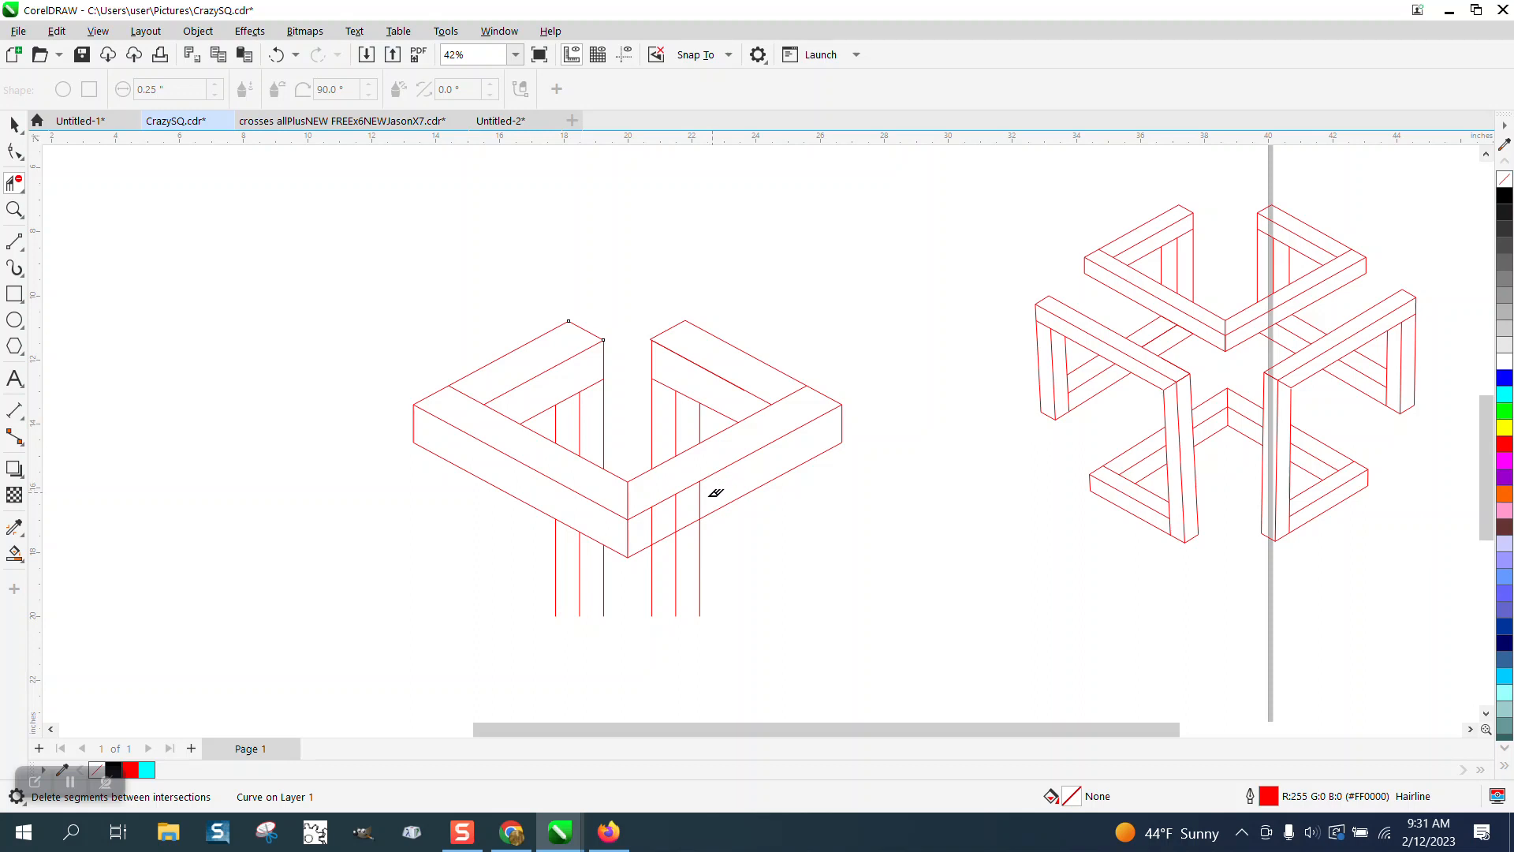
left_click(654, 522)
- Select all lines of the trimmed frame with its posts and group them
scroll(604, 408, "down", 2)
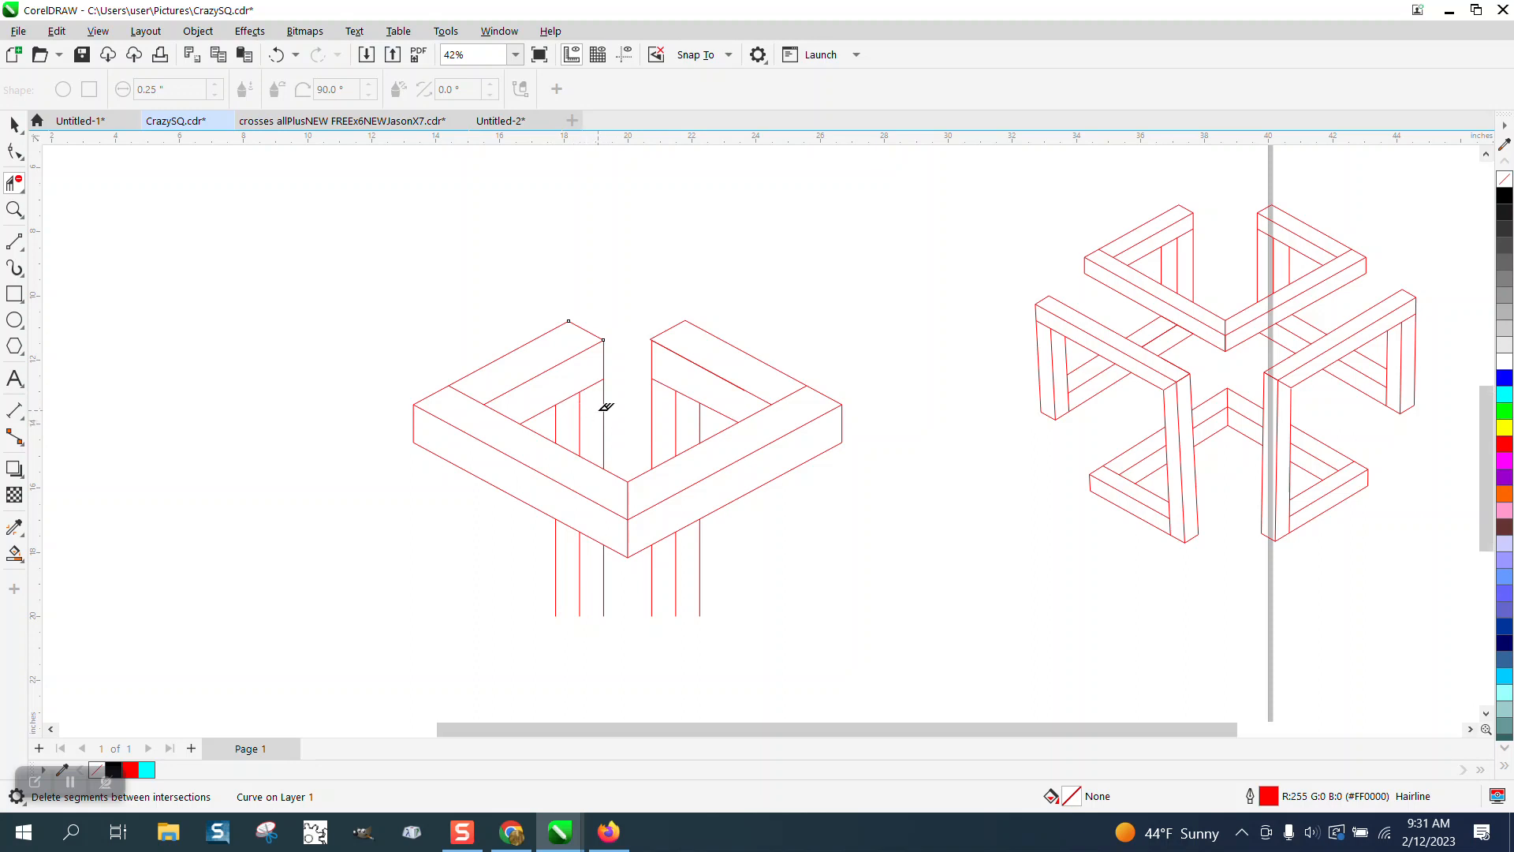
left_click(11, 125)
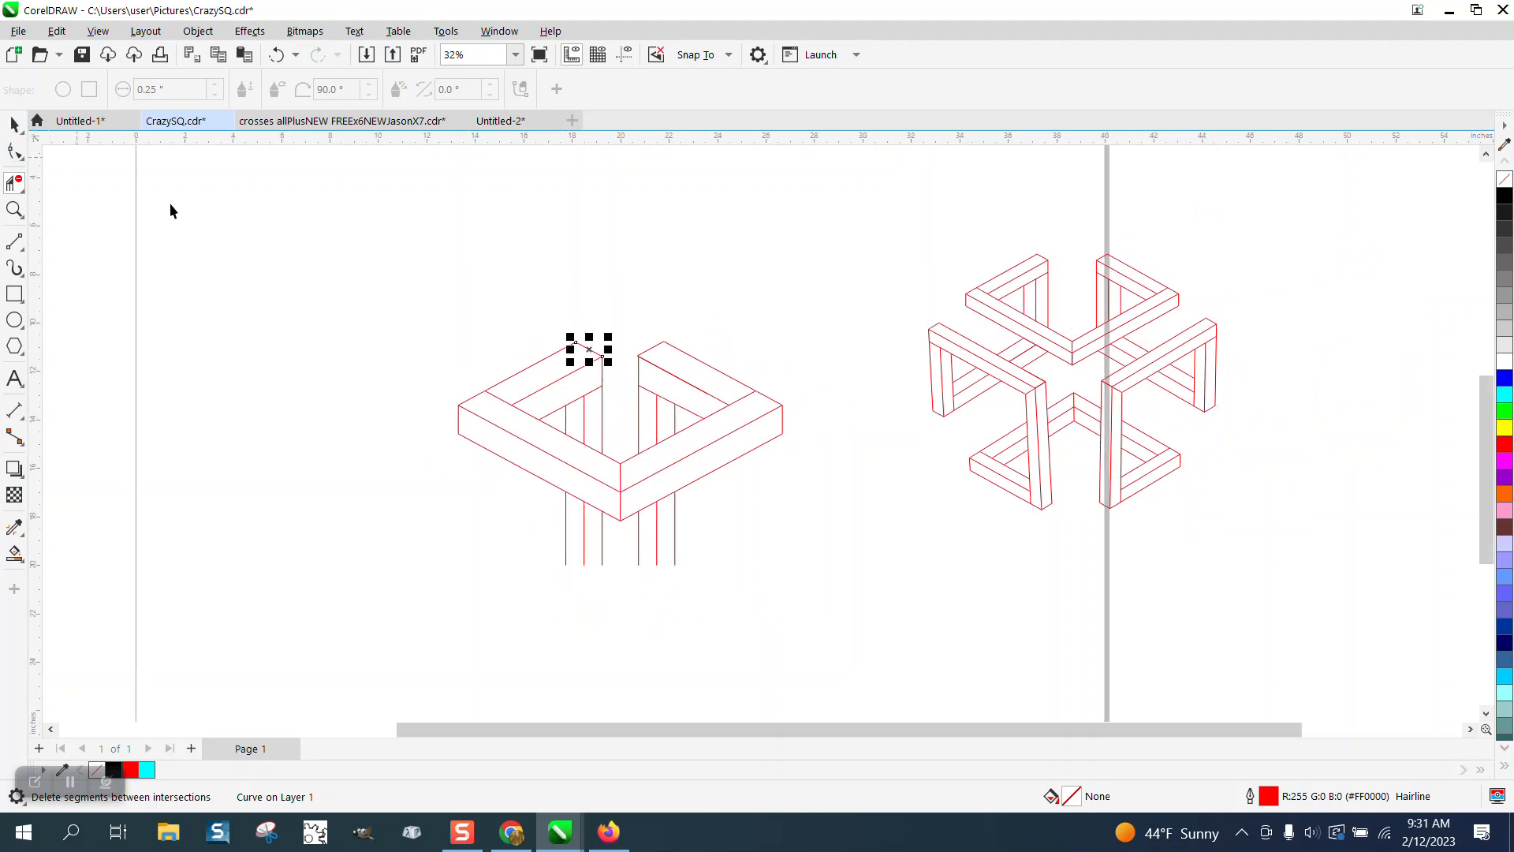
mouse_move(431, 306)
left_mouse_down()
mouse_move(581, 494)
mouse_move(843, 629)
left_mouse_up()
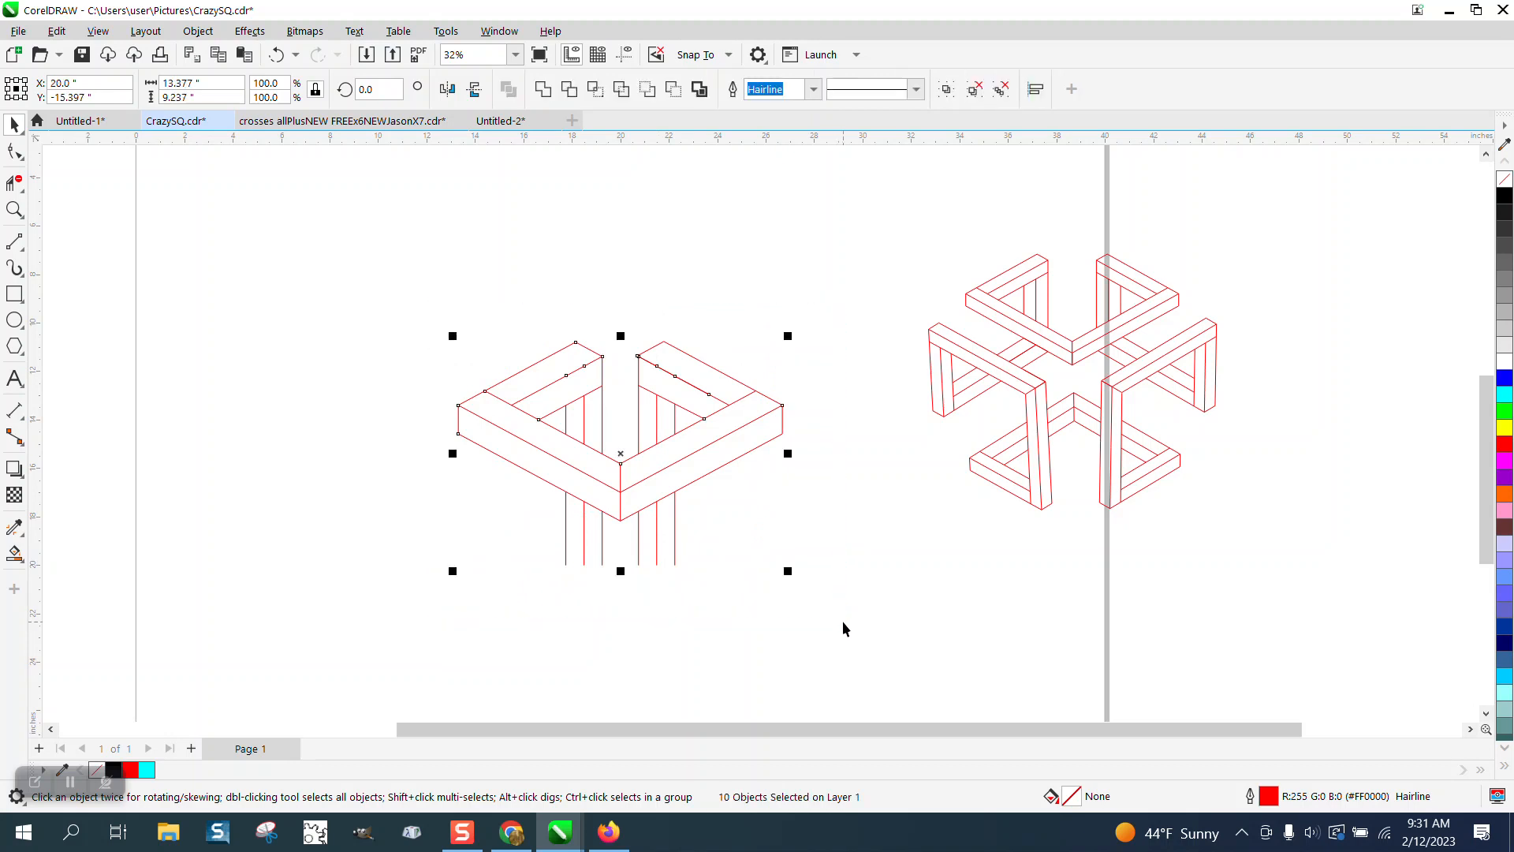
key("ctrl+g")
- Show the guidelines and align the horizontal guideline to the page center
left_click(624, 54)
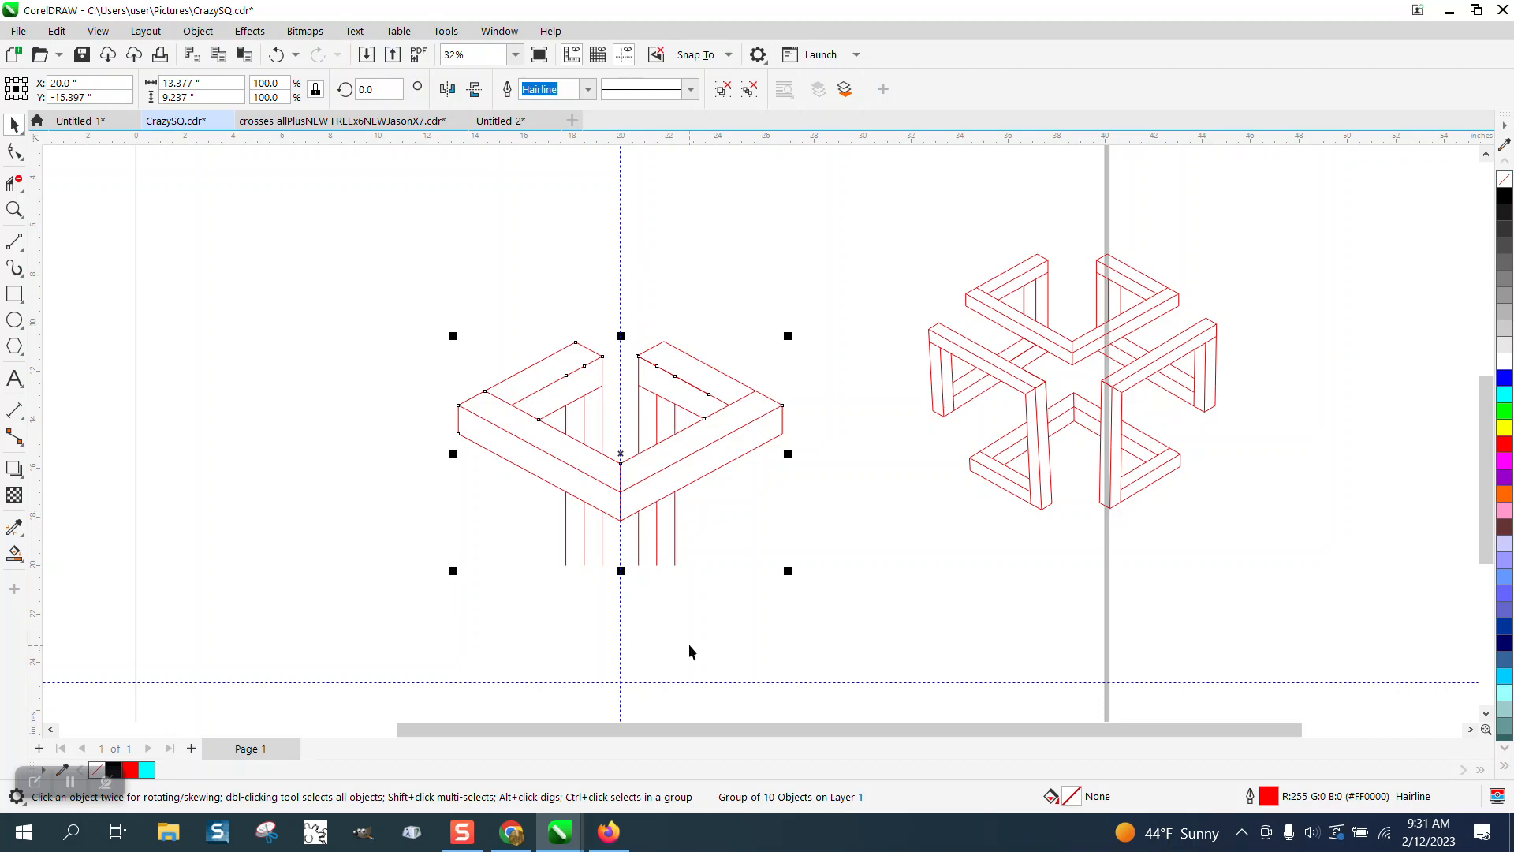
left_click(712, 683)
key("p")
- Move the grouped frame straight up along the vertical guideline to Y -9.863 inches, keeping X at 20 inches
left_click(700, 383)
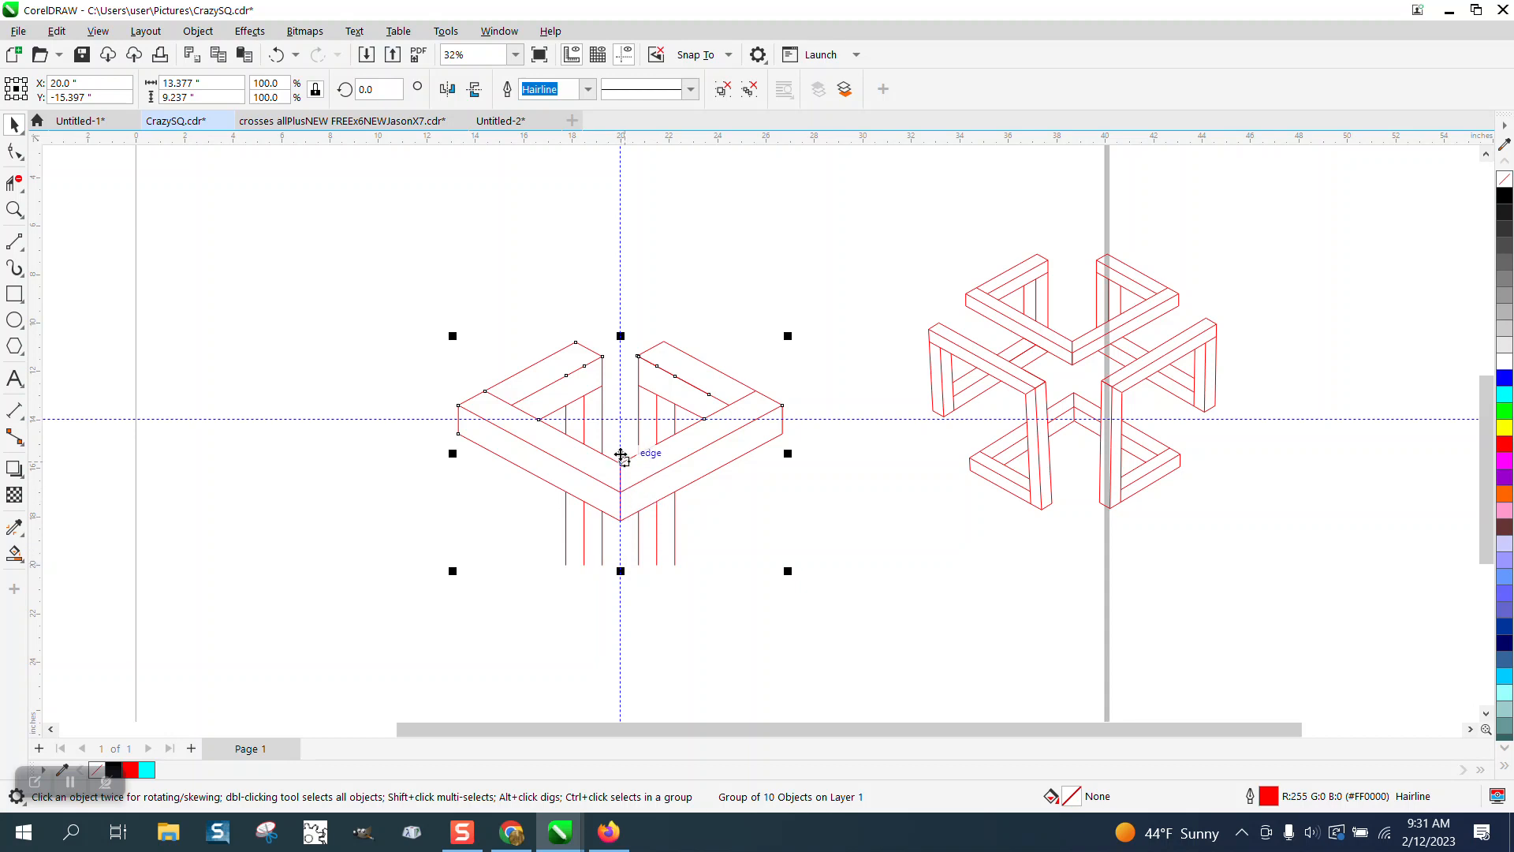
key("Escape")
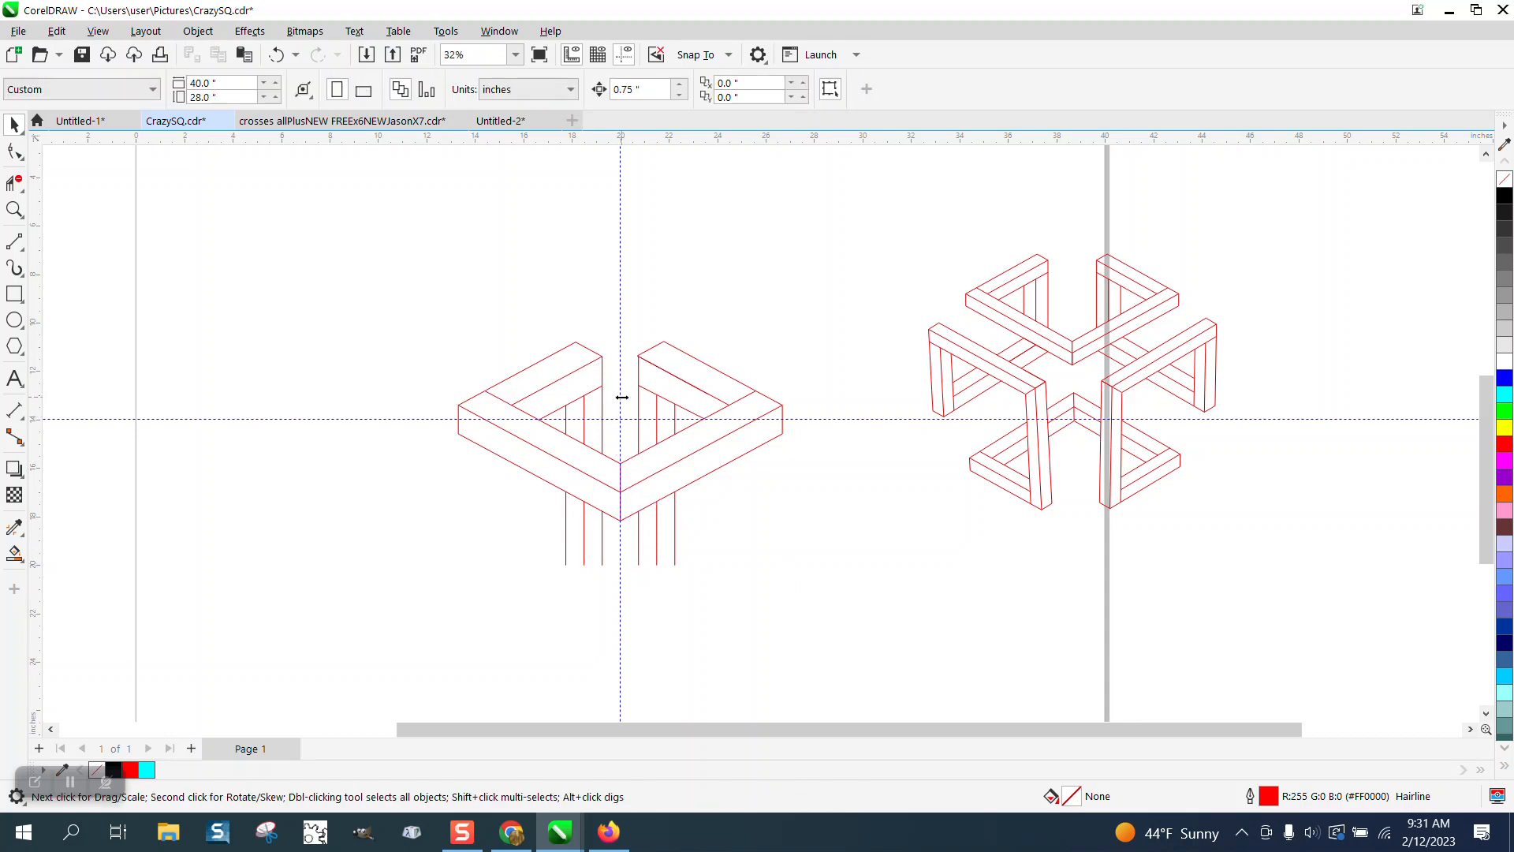
left_click(622, 466)
left_click_drag(622, 457, 626, 326)
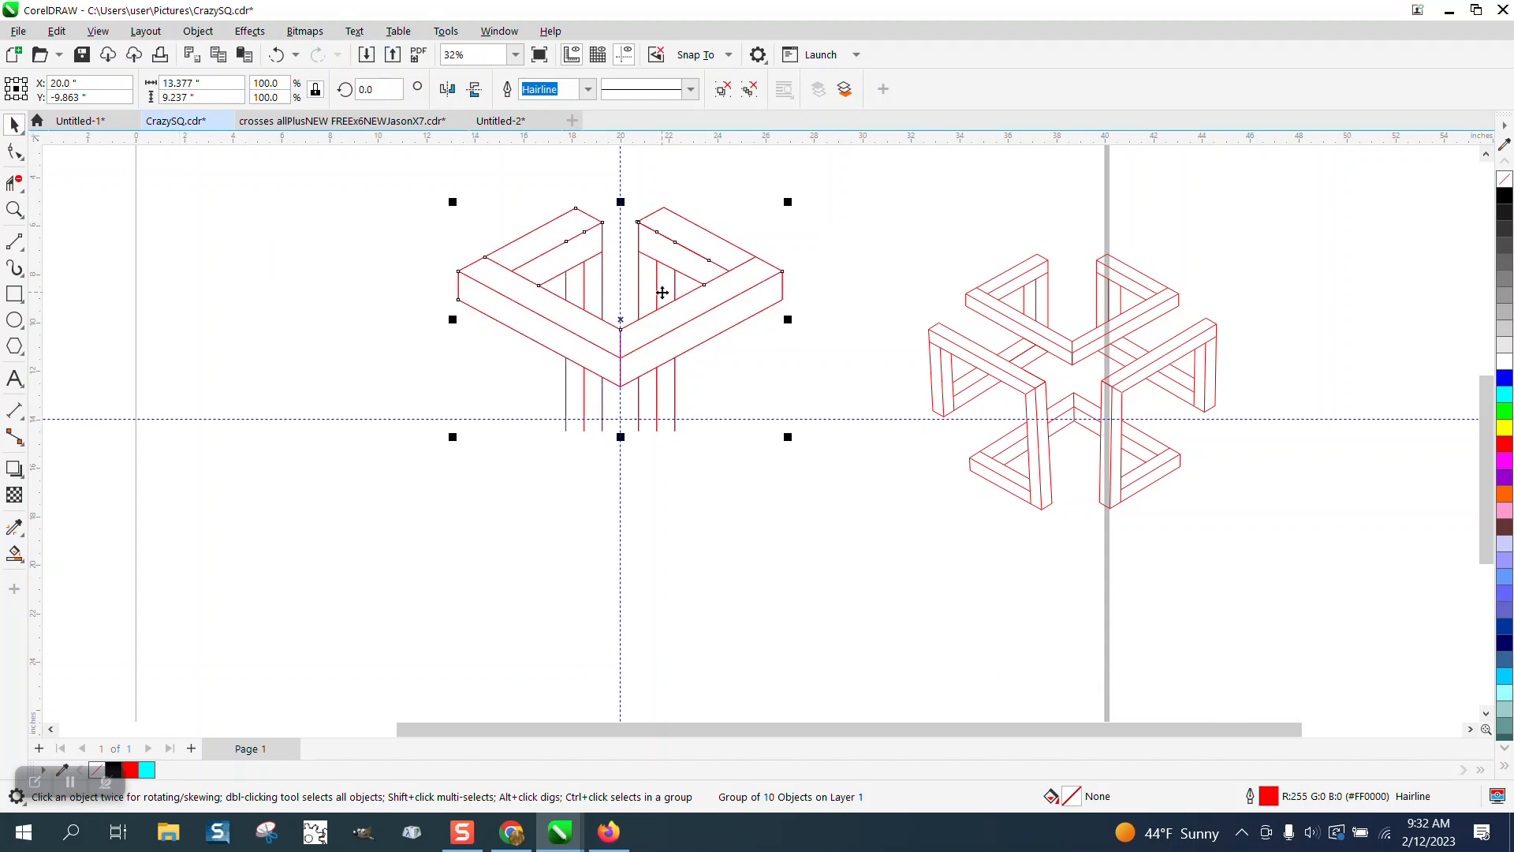
- Try to place a copy of the group rotated 120 degrees about a pivot on the vertical guideline below the posts
left_click(621, 320)
left_click_drag(622, 320, 622, 455)
left_click(375, 89)
type("120")
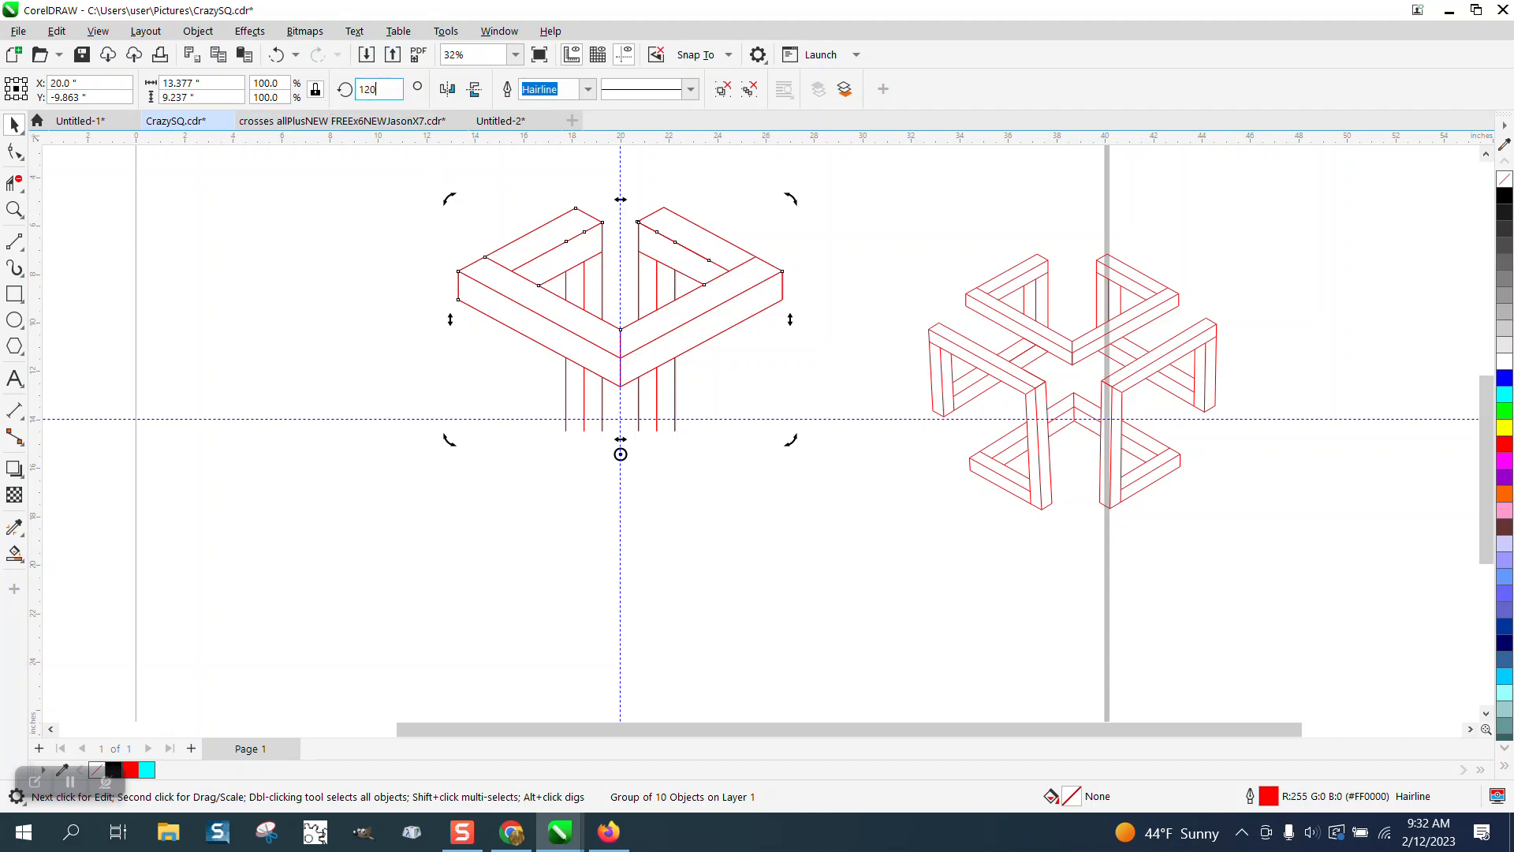
key("Return")
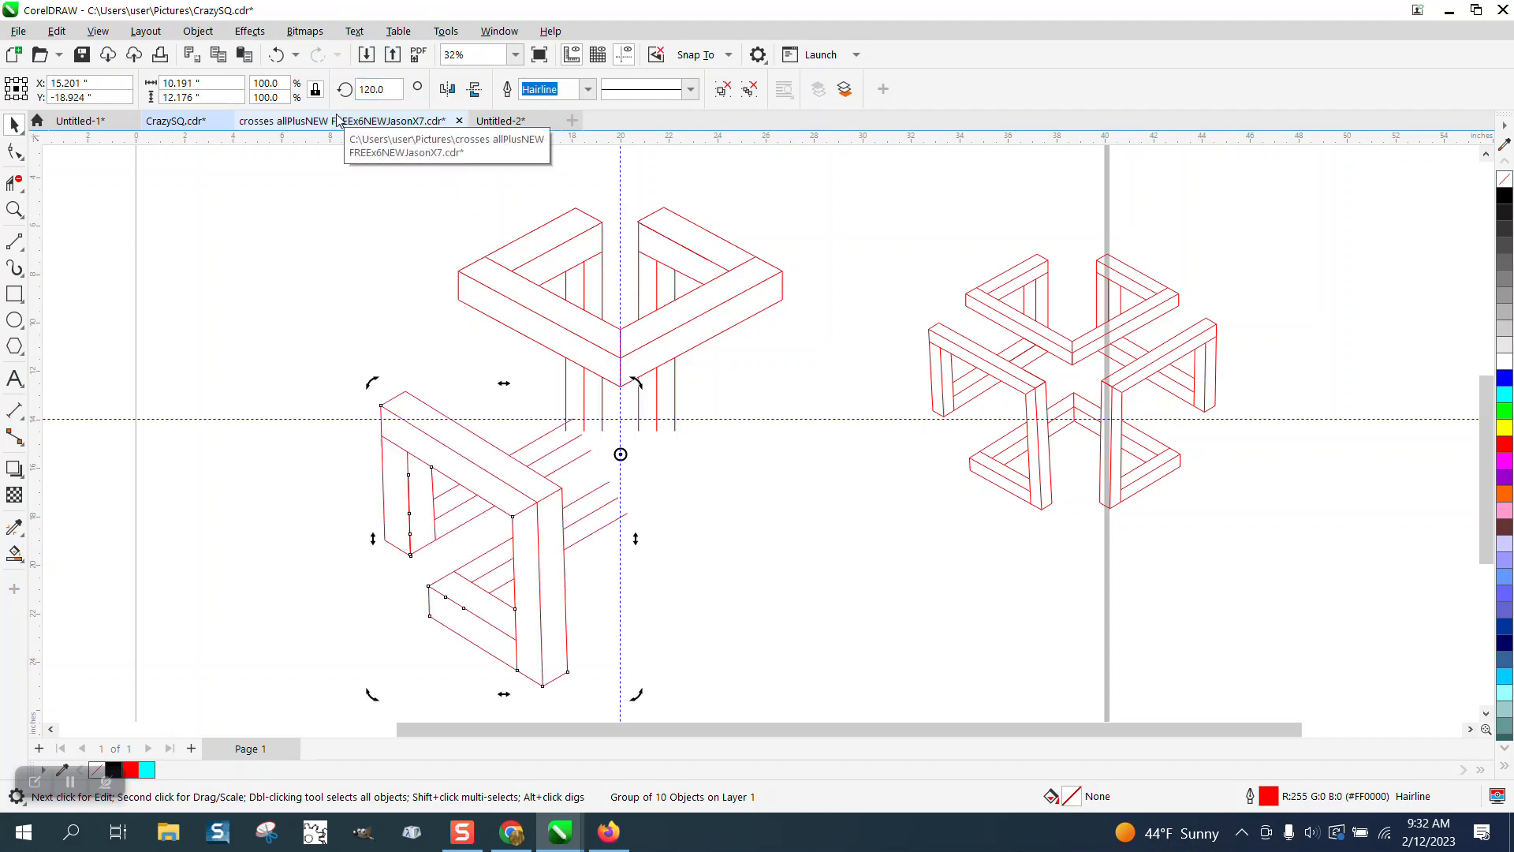
left_click(282, 59)
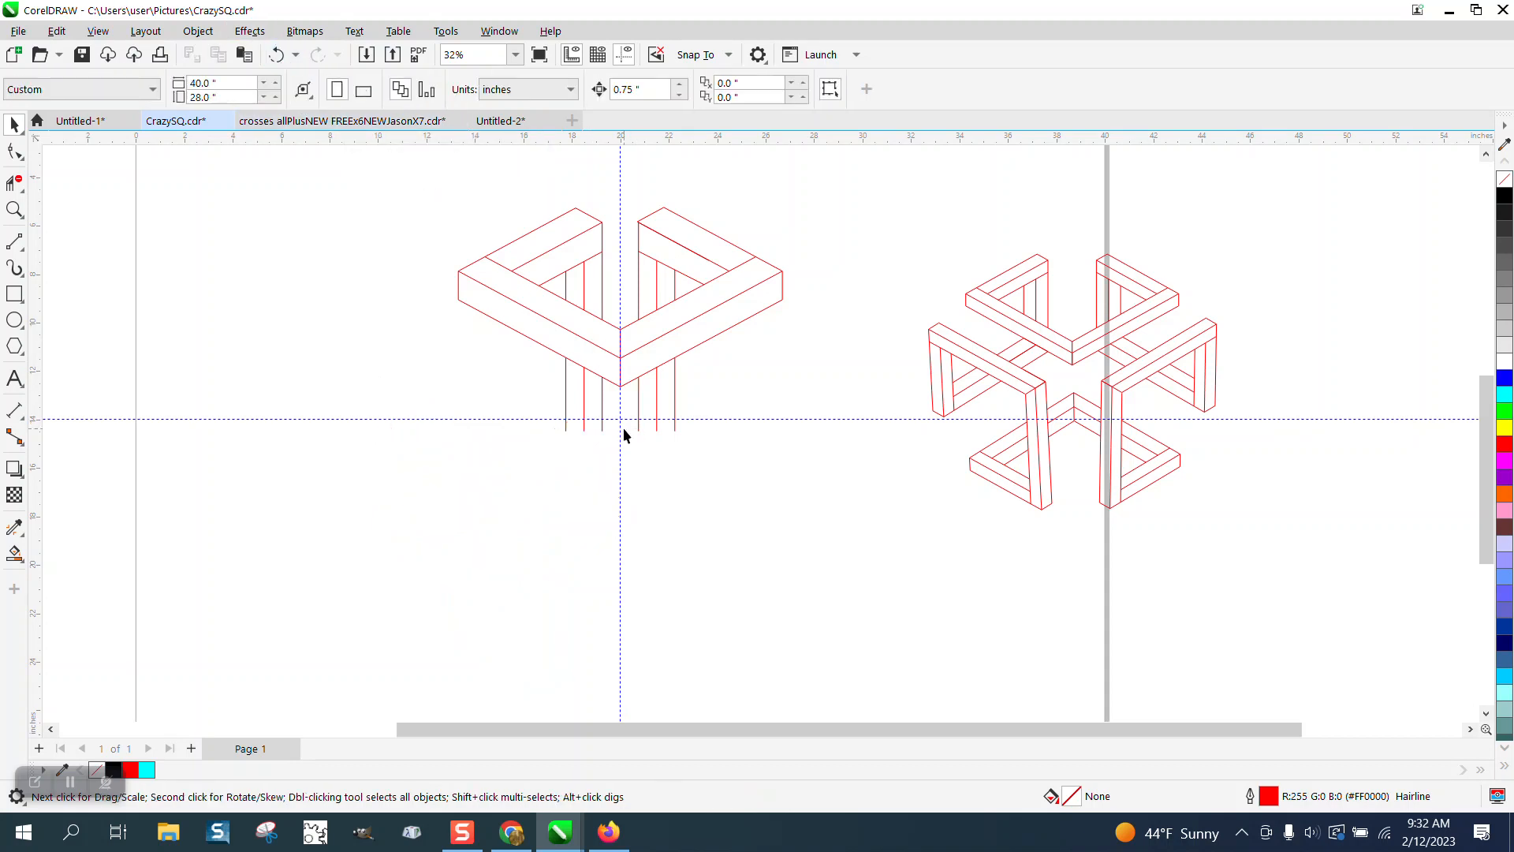
- Try to move the group slightly up so its post ends meet the horizontal guideline, and undo the move
left_click_drag(623, 382, 620, 370)
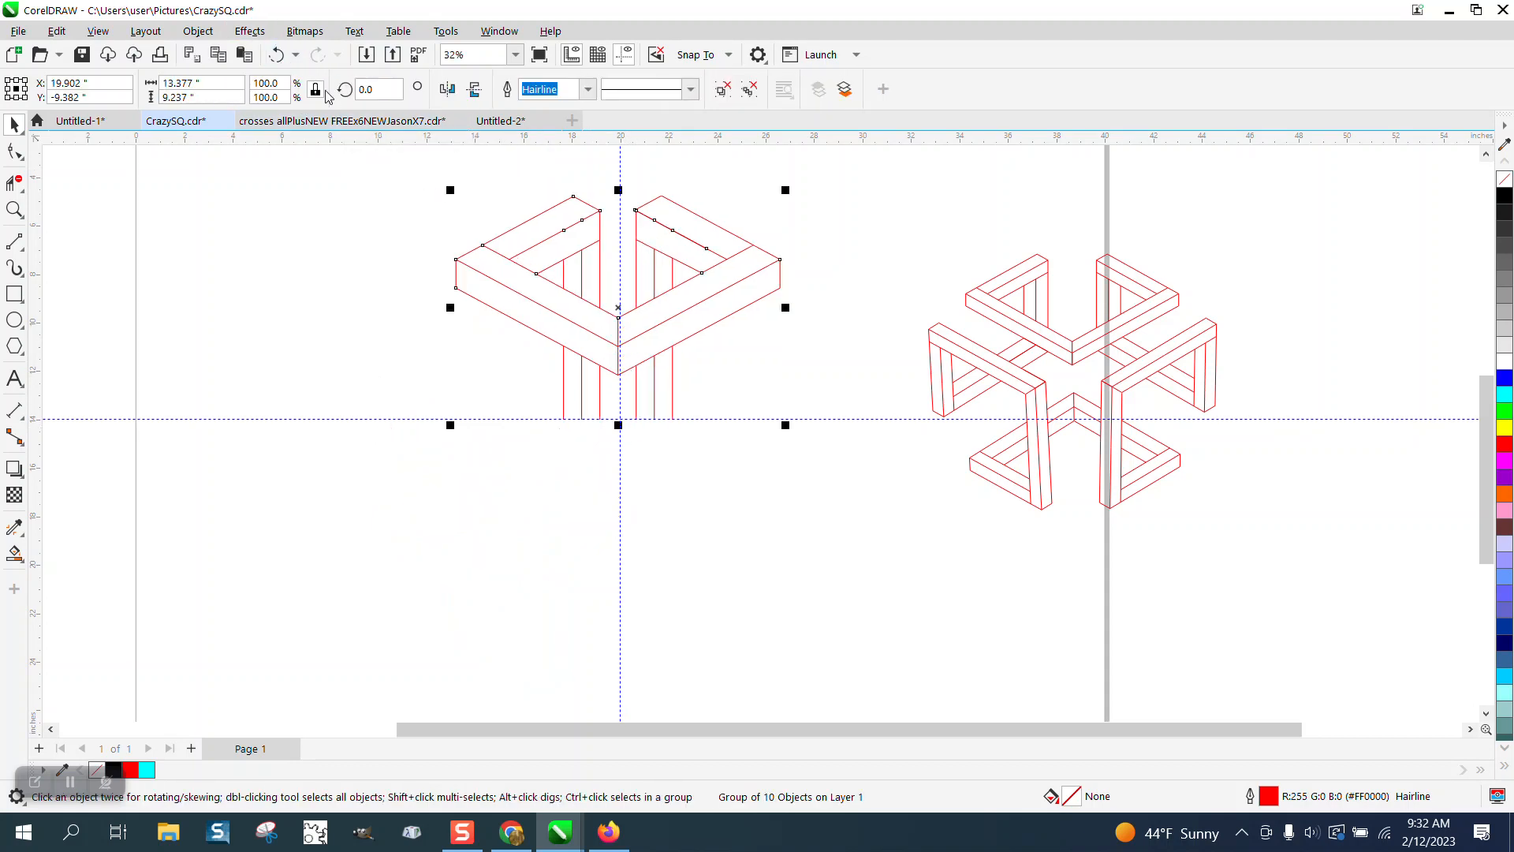
left_click(276, 59)
left_click(829, 290)
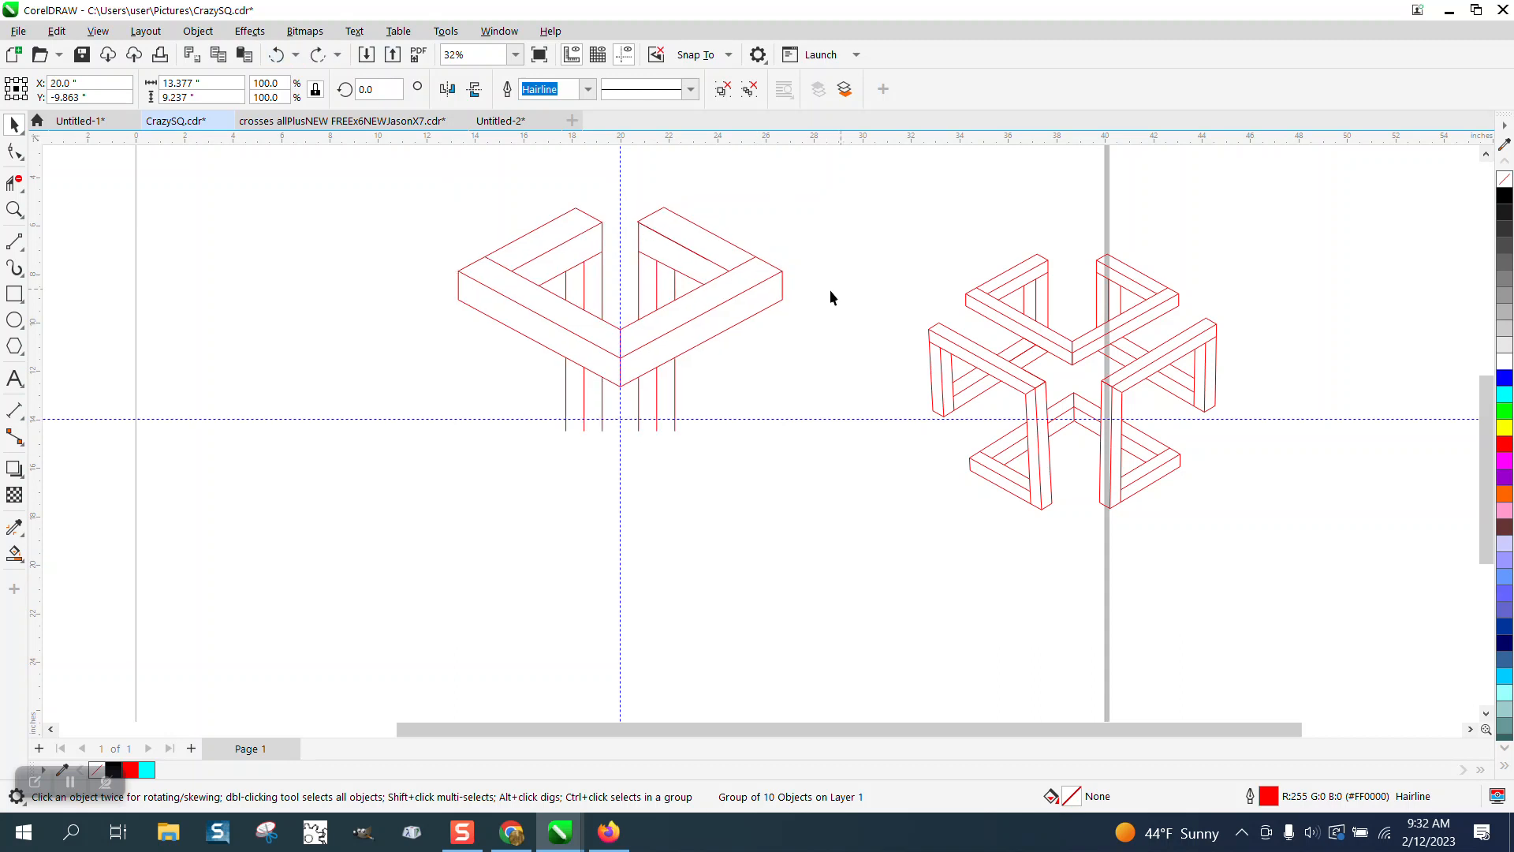
- Try to rotate the group freehand about a pivot level with the post ends, and undo the rotation
left_click(630, 332)
left_click(619, 321)
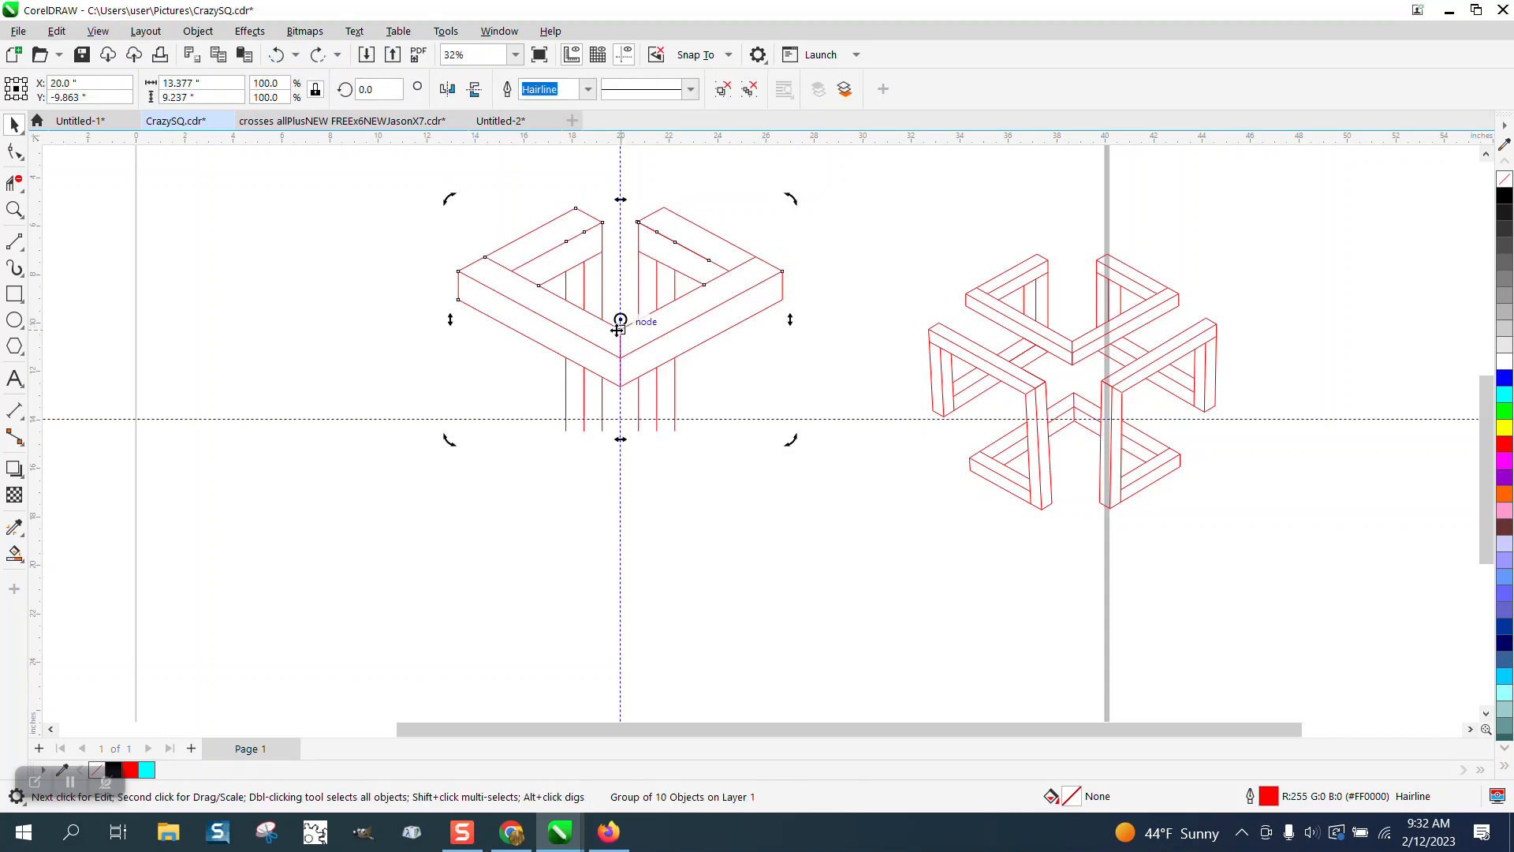
left_click(619, 320)
left_click_drag(621, 320, 621, 433)
mouse_move(794, 201)
left_mouse_down()
mouse_move(568, 182)
mouse_move(426, 321)
mouse_move(444, 417)
mouse_move(426, 258)
left_mouse_up()
left_click(277, 54)
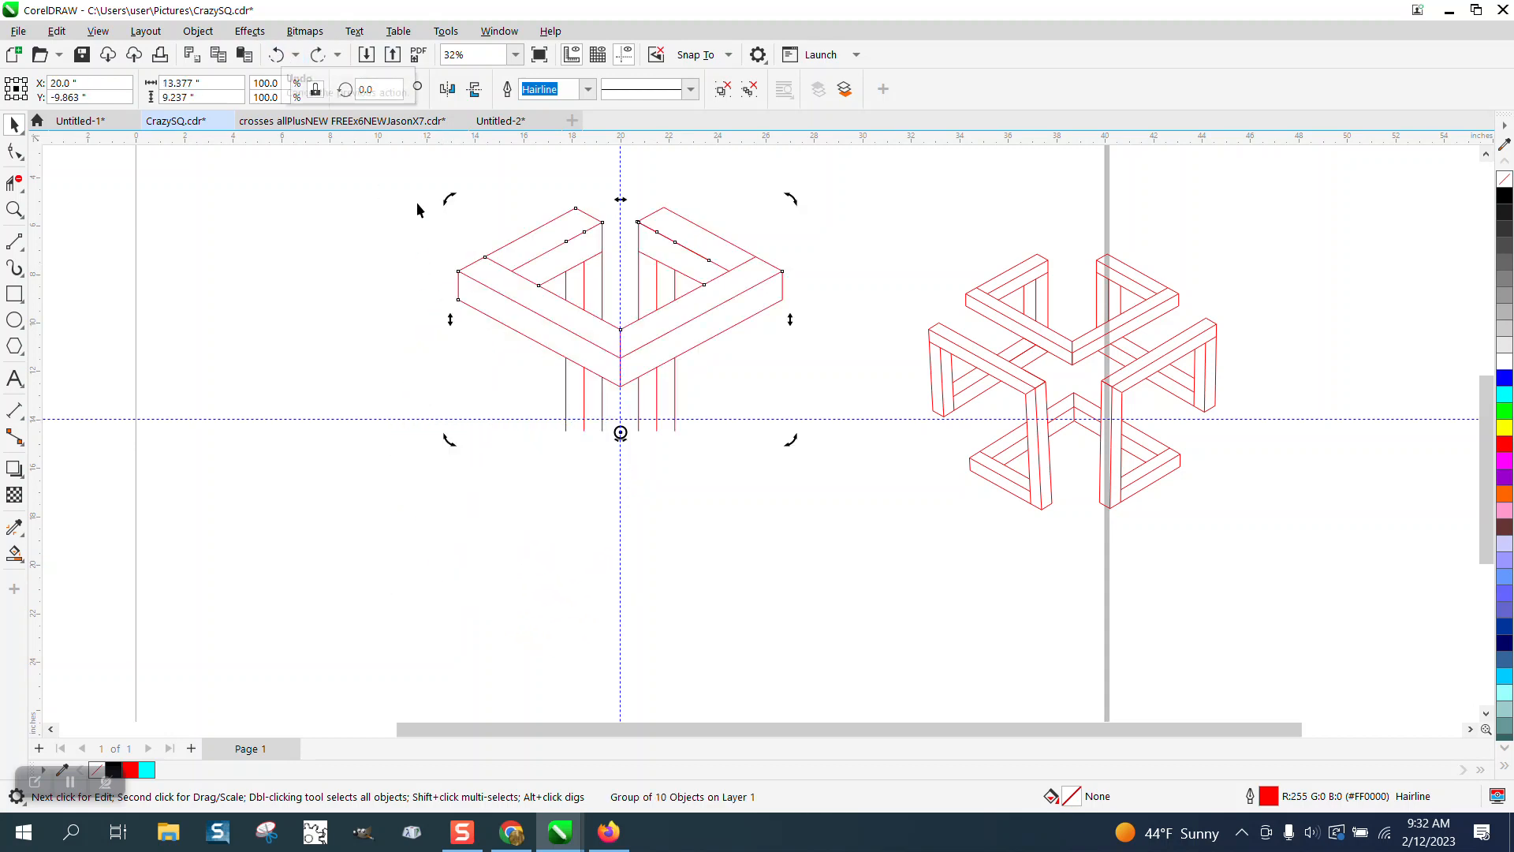
left_click(688, 482)
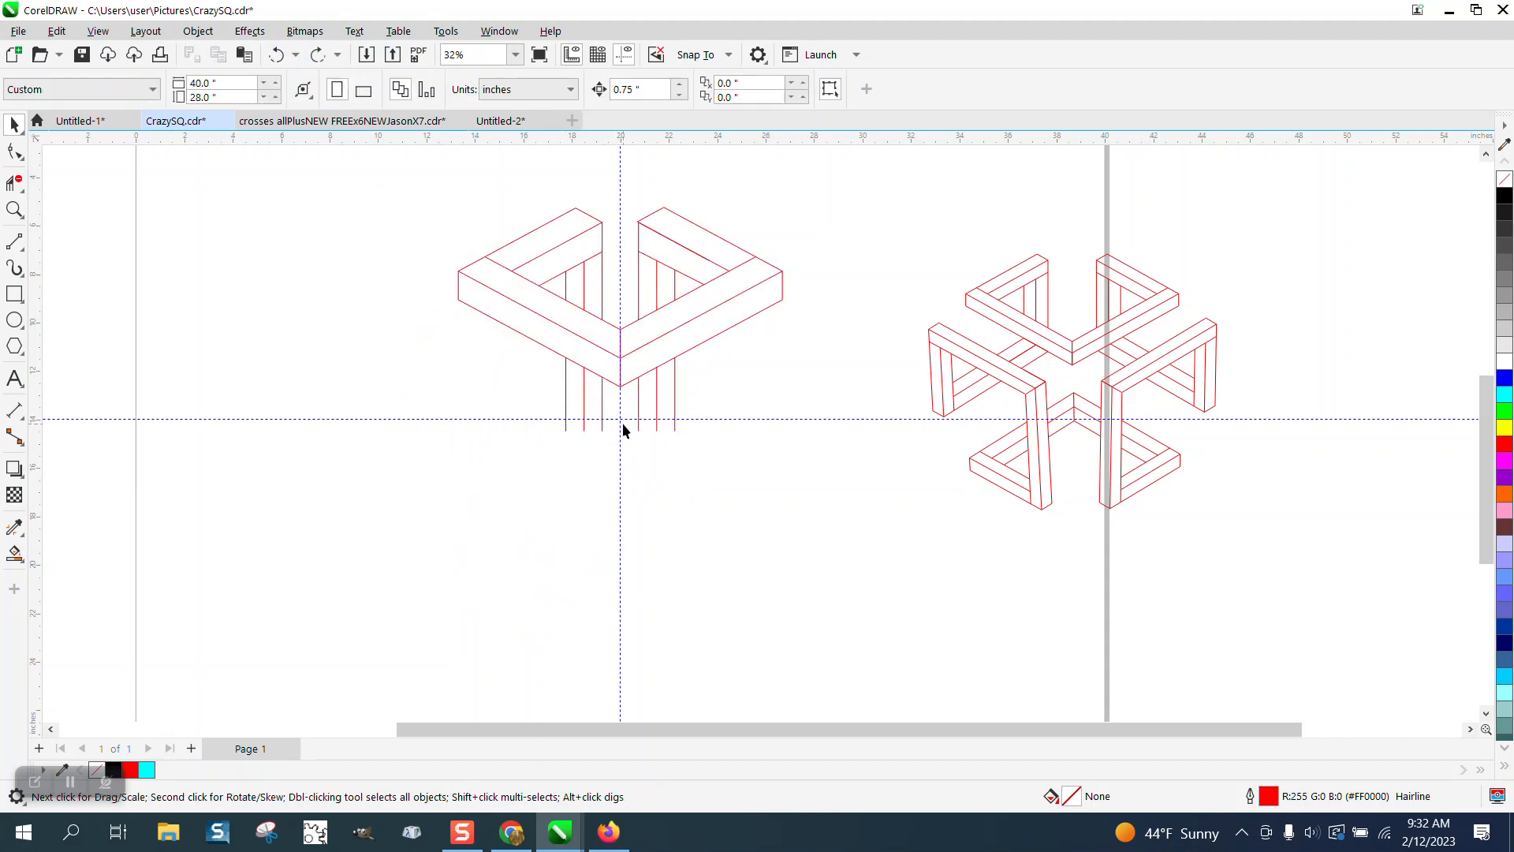
- Place the group's center of rotation on the intersection of the two guidelines
left_click(622, 371)
left_click(619, 351)
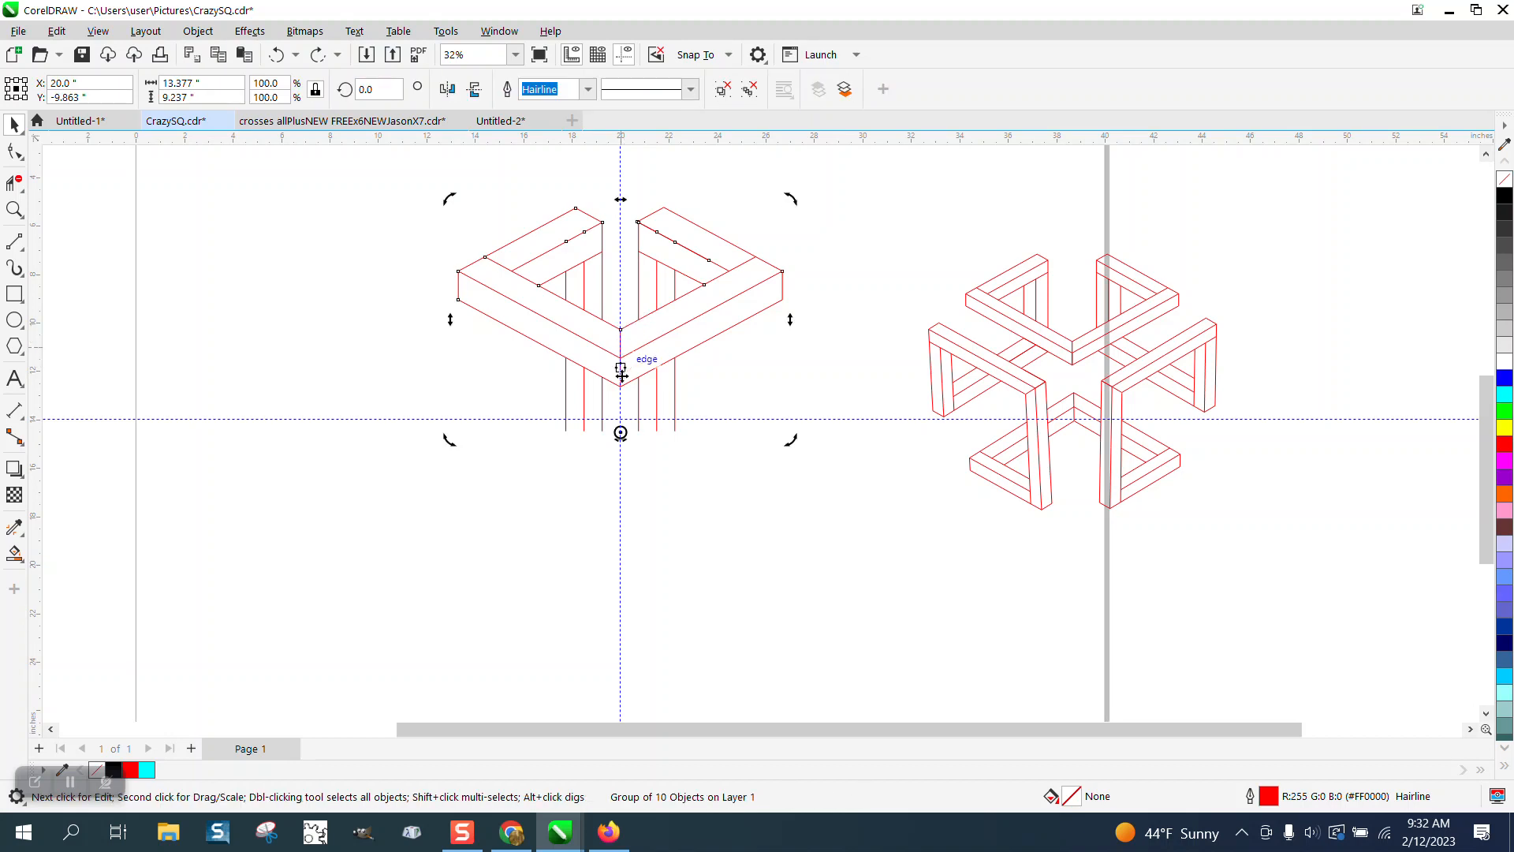
left_click_drag(620, 433, 620, 419)
left_click(639, 370)
left_click(640, 369)
- Create a copy of the group rotated 120 degrees about that center, and repeat the operation for a third frame
left_click(365, 90)
type("120")
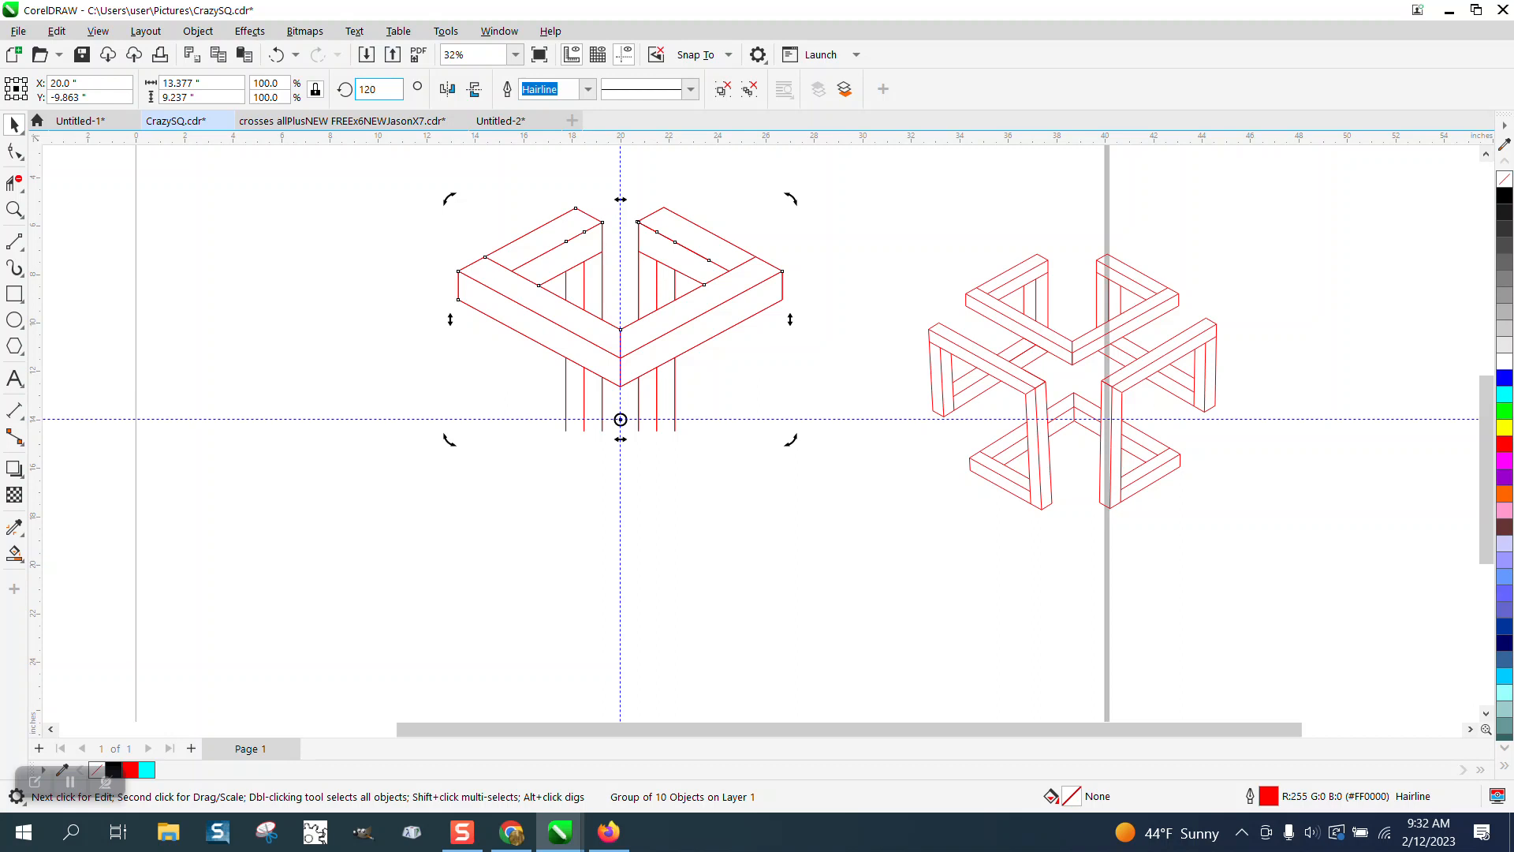
key("Return")
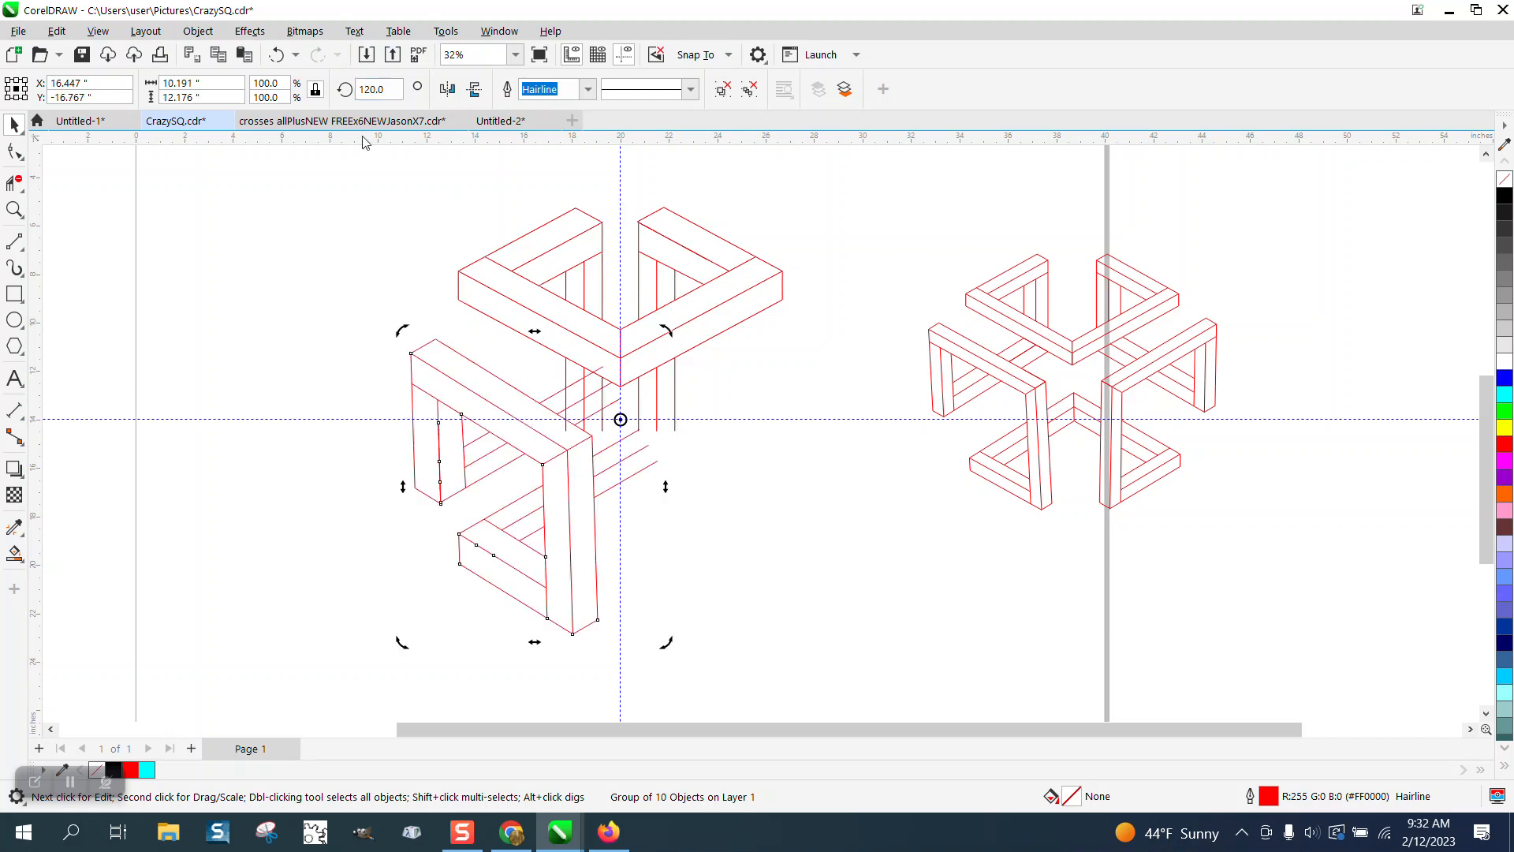
key("ctrl+r")
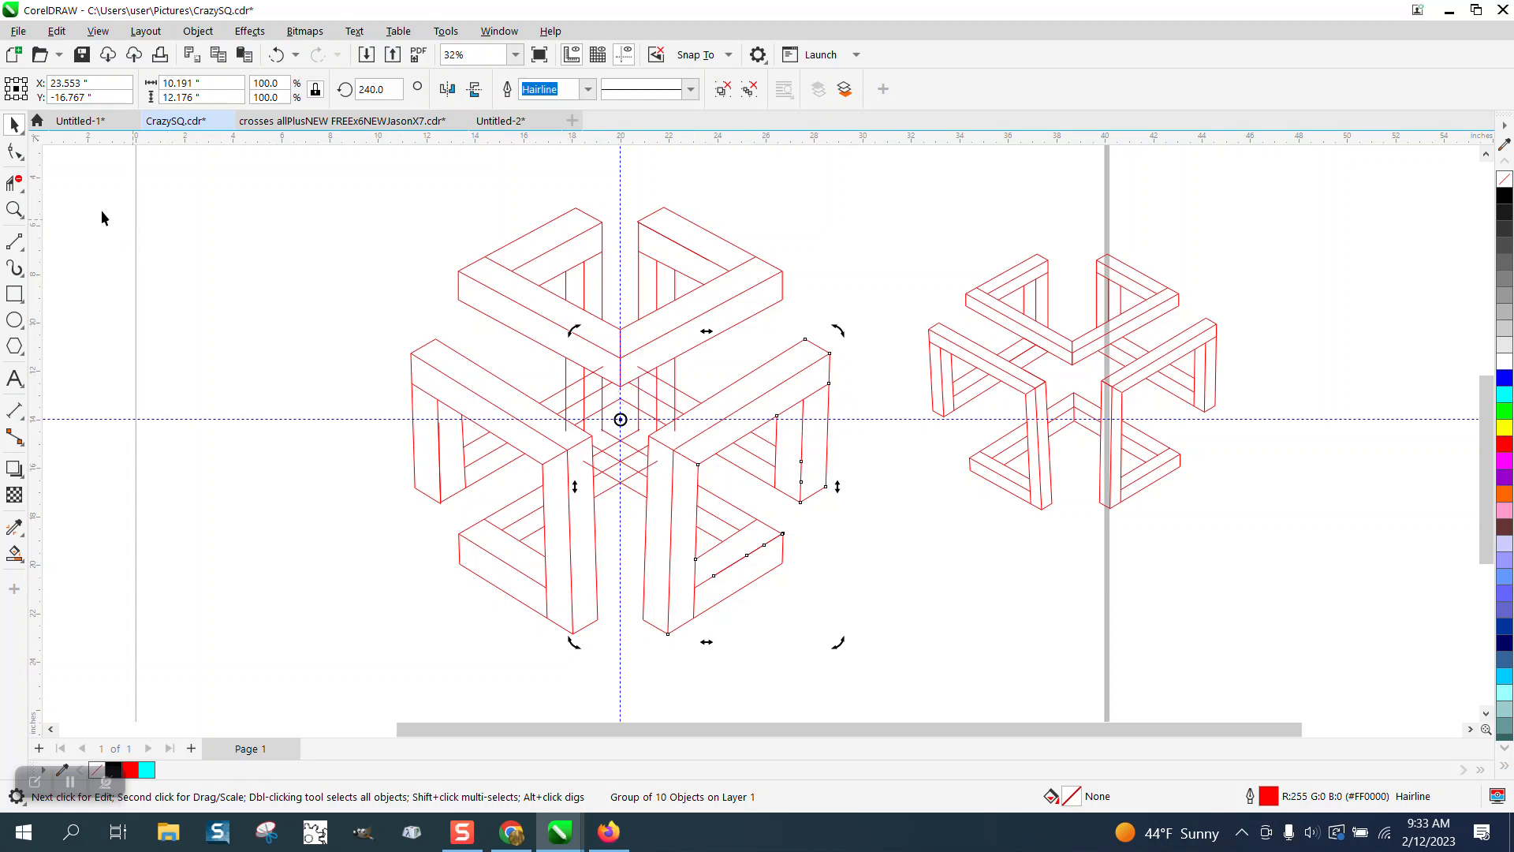
- Delete the line ends overshooting the bars around the figure's center with Virtual Segment Delete, and hide the guidelines
left_click(14, 209)
left_click_drag(534, 338, 848, 527)
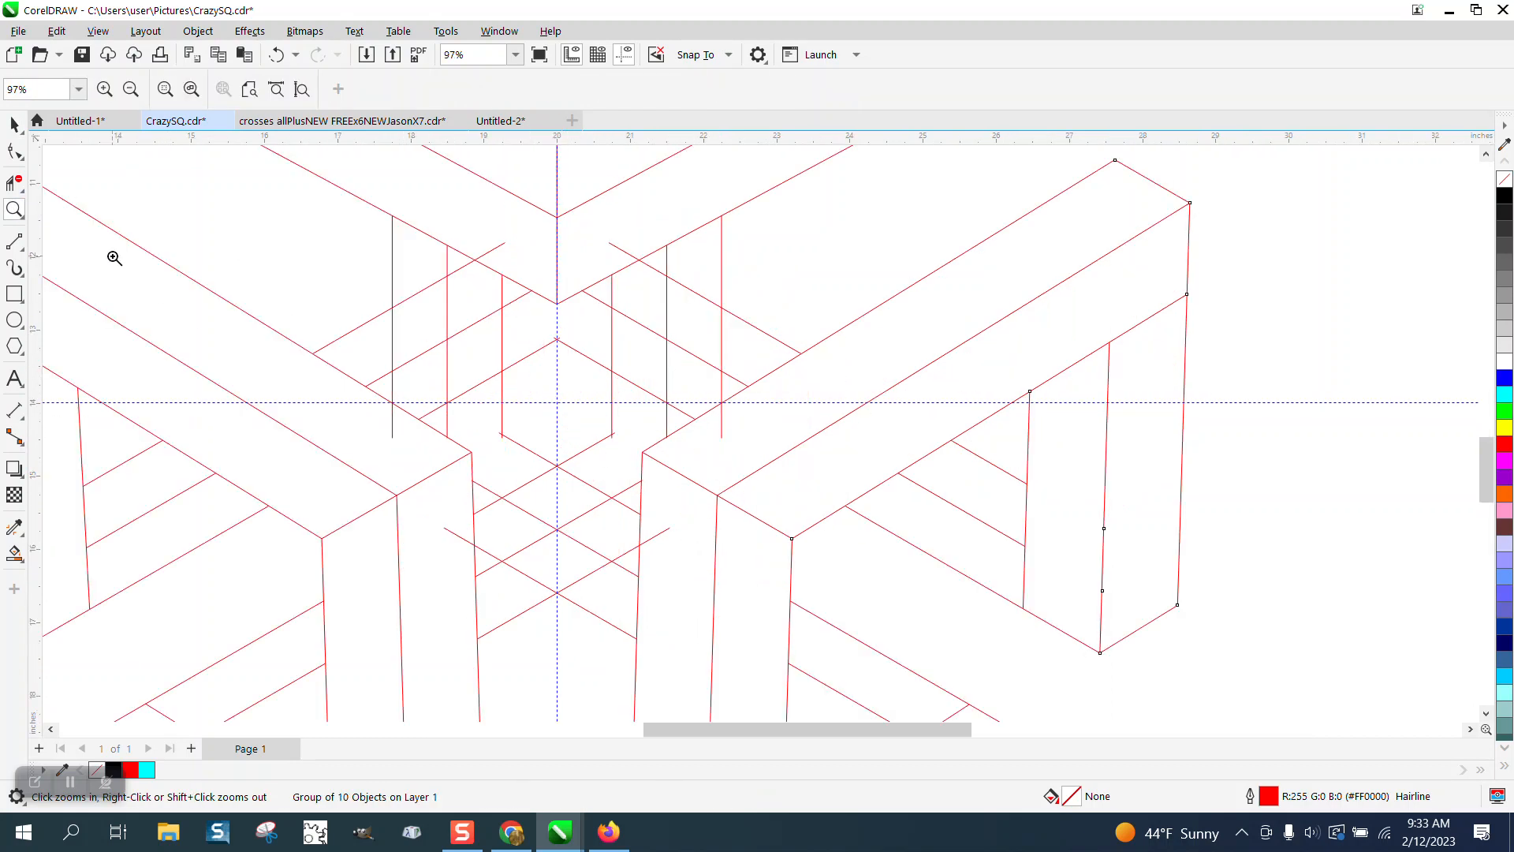
left_click(14, 183)
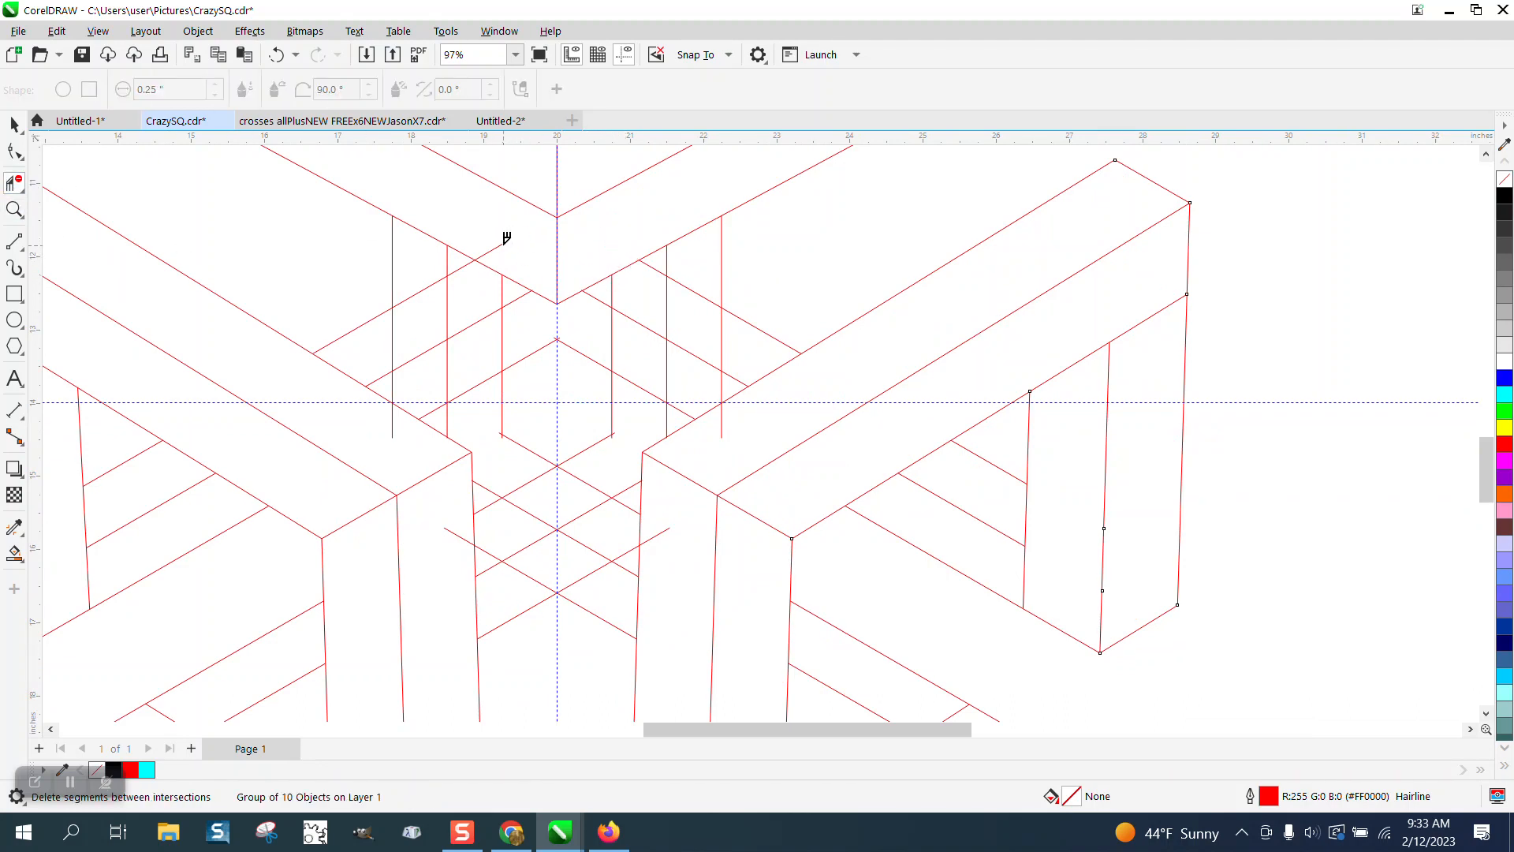
left_click(495, 246)
left_click(392, 417)
left_click(624, 55)
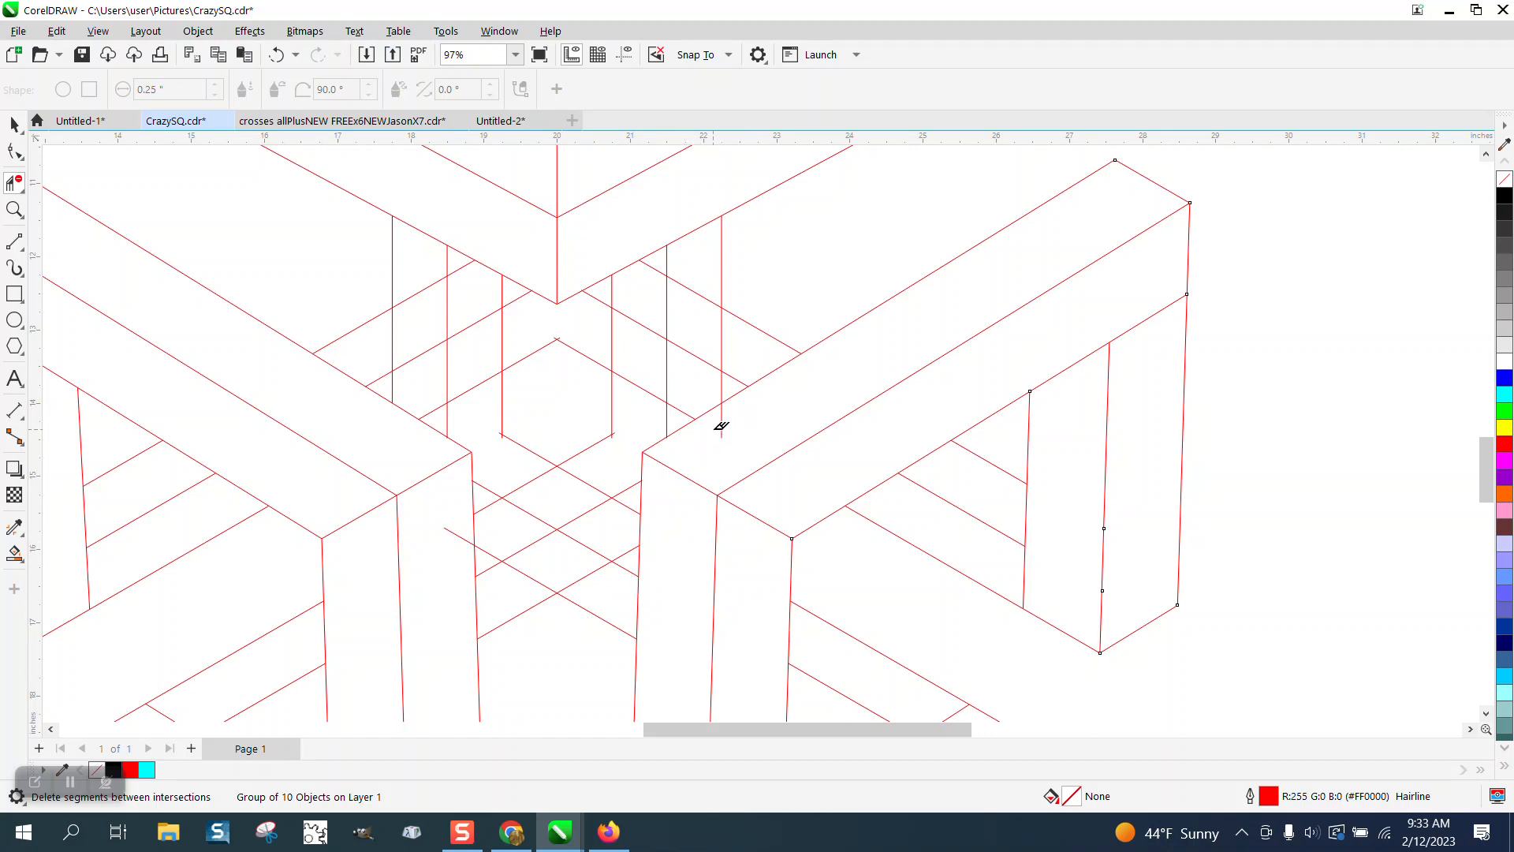
left_click(723, 418)
- Delete the overlapping post and diagonal segments where the three frames' bars cross around the center
scroll(508, 364, "down", 3)
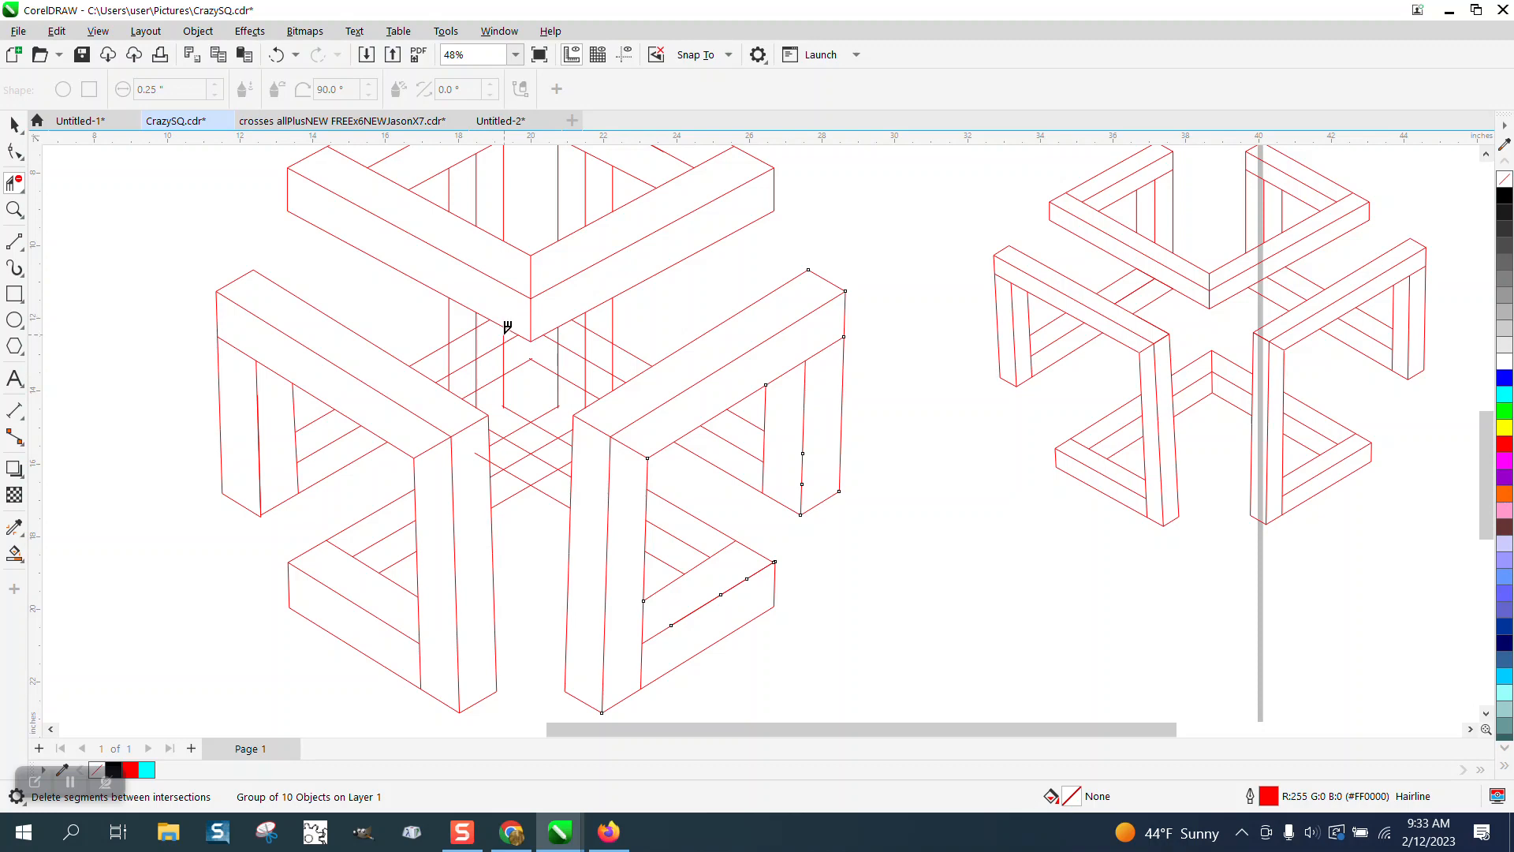
mouse_move(505, 328)
left_mouse_down()
mouse_move(441, 365)
mouse_move(500, 361)
mouse_move(449, 379)
left_mouse_up()
left_click(482, 456)
left_click_drag(557, 482, 498, 438)
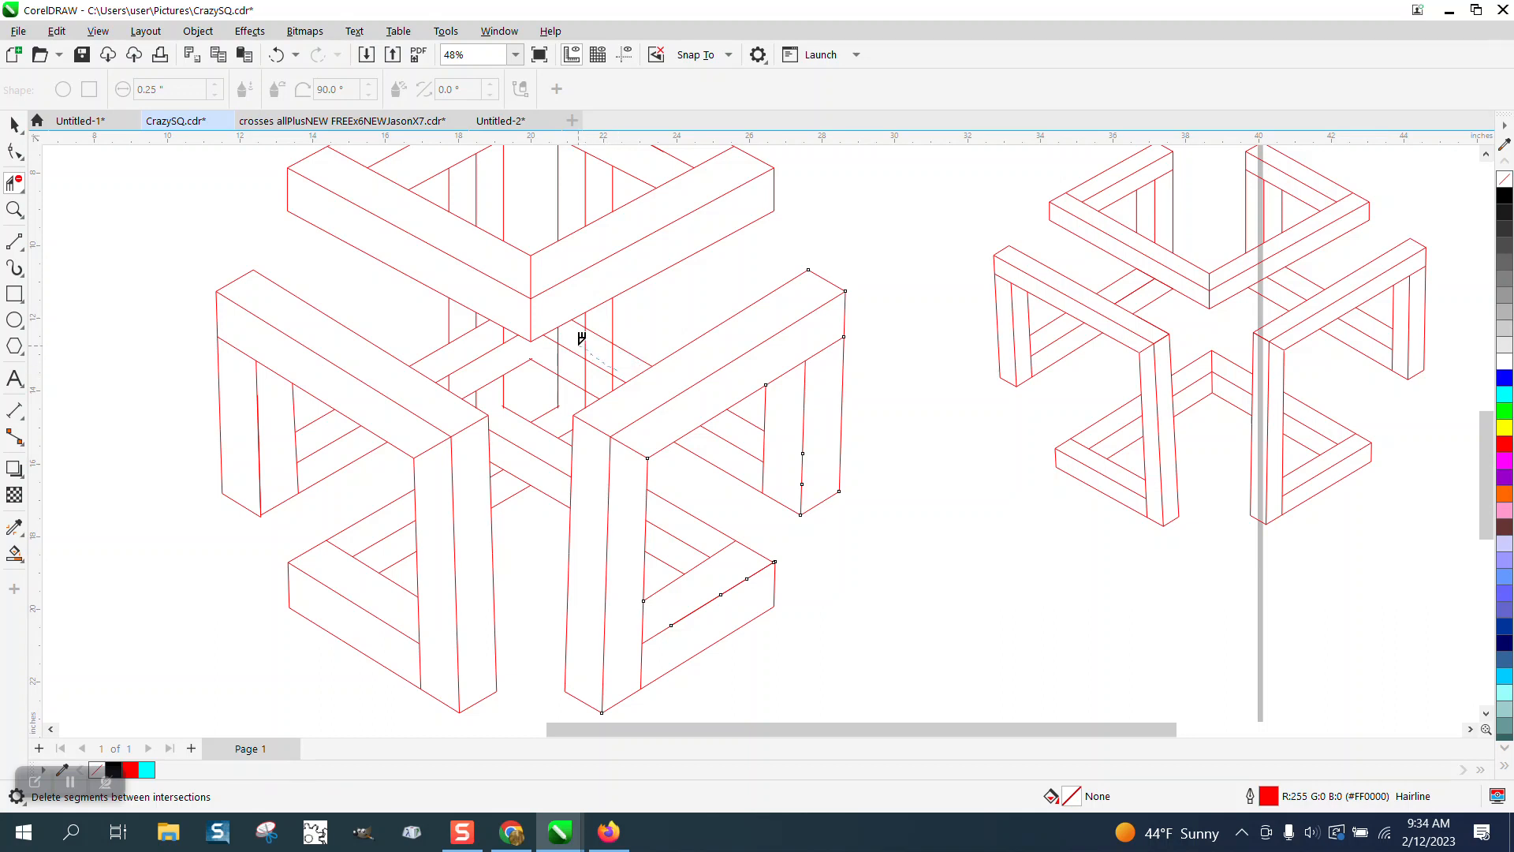
left_click_drag(613, 380, 563, 358)
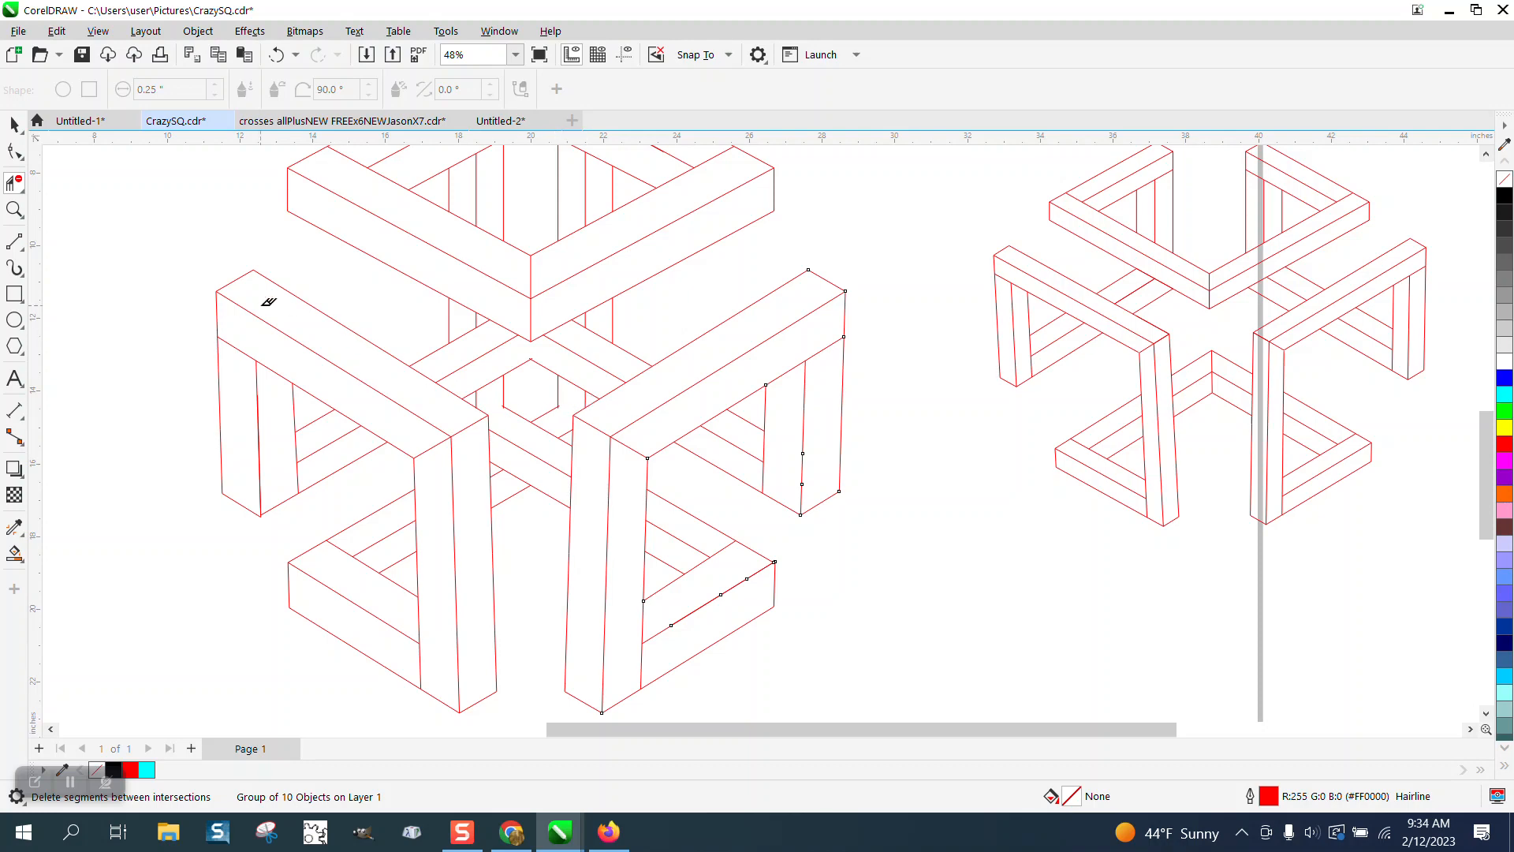
- Trim the tiny overshooting line ends at the lower left and lower right corners of the central opening
left_click(15, 209)
left_click_drag(487, 392, 638, 443)
left_click(11, 185)
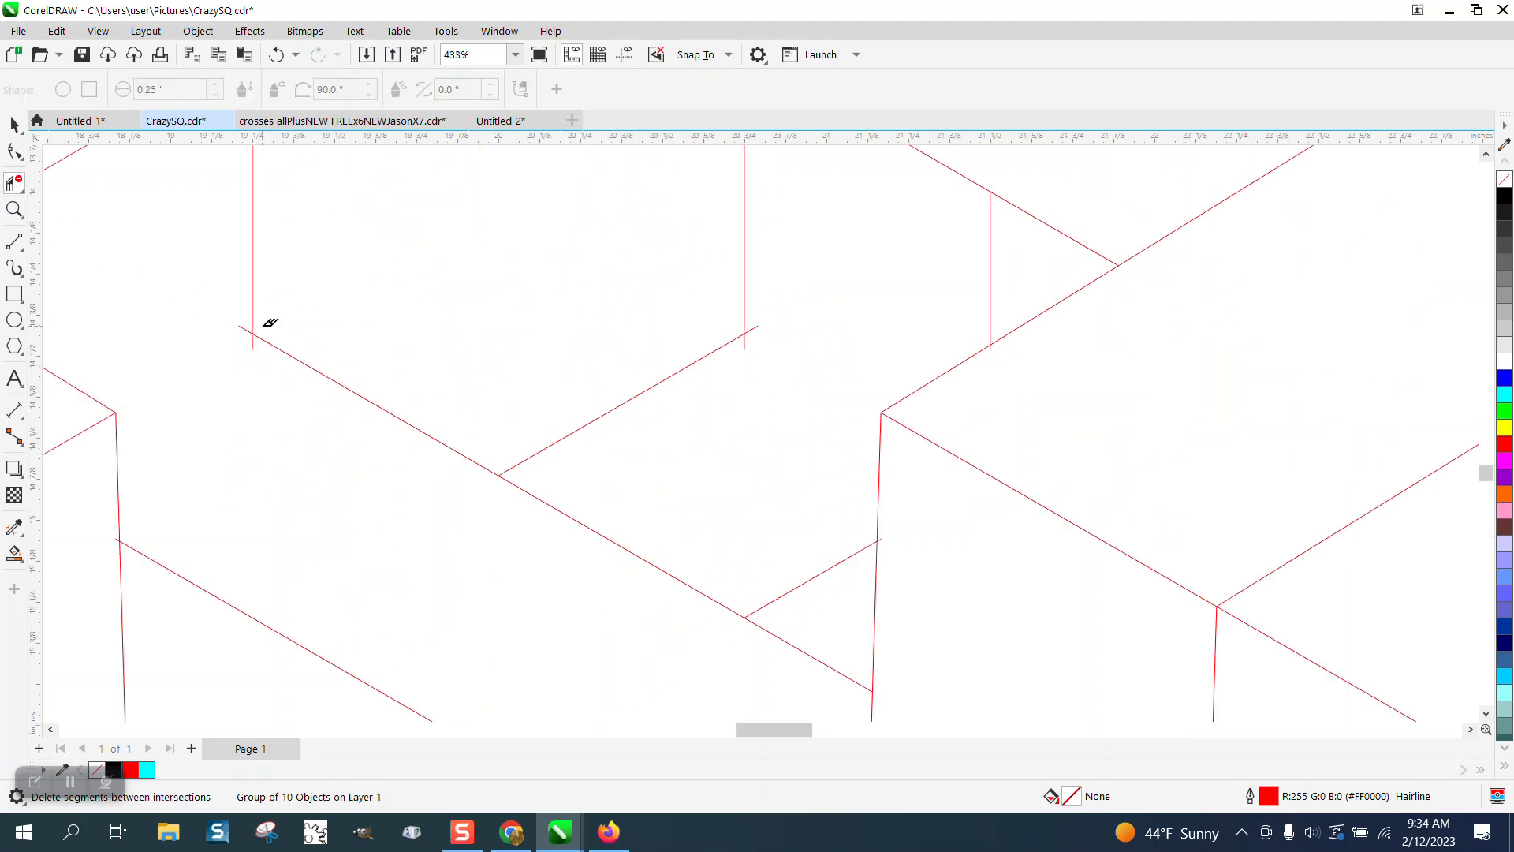
left_click(254, 339)
left_click(746, 339)
scroll(599, 406, "down", 1)
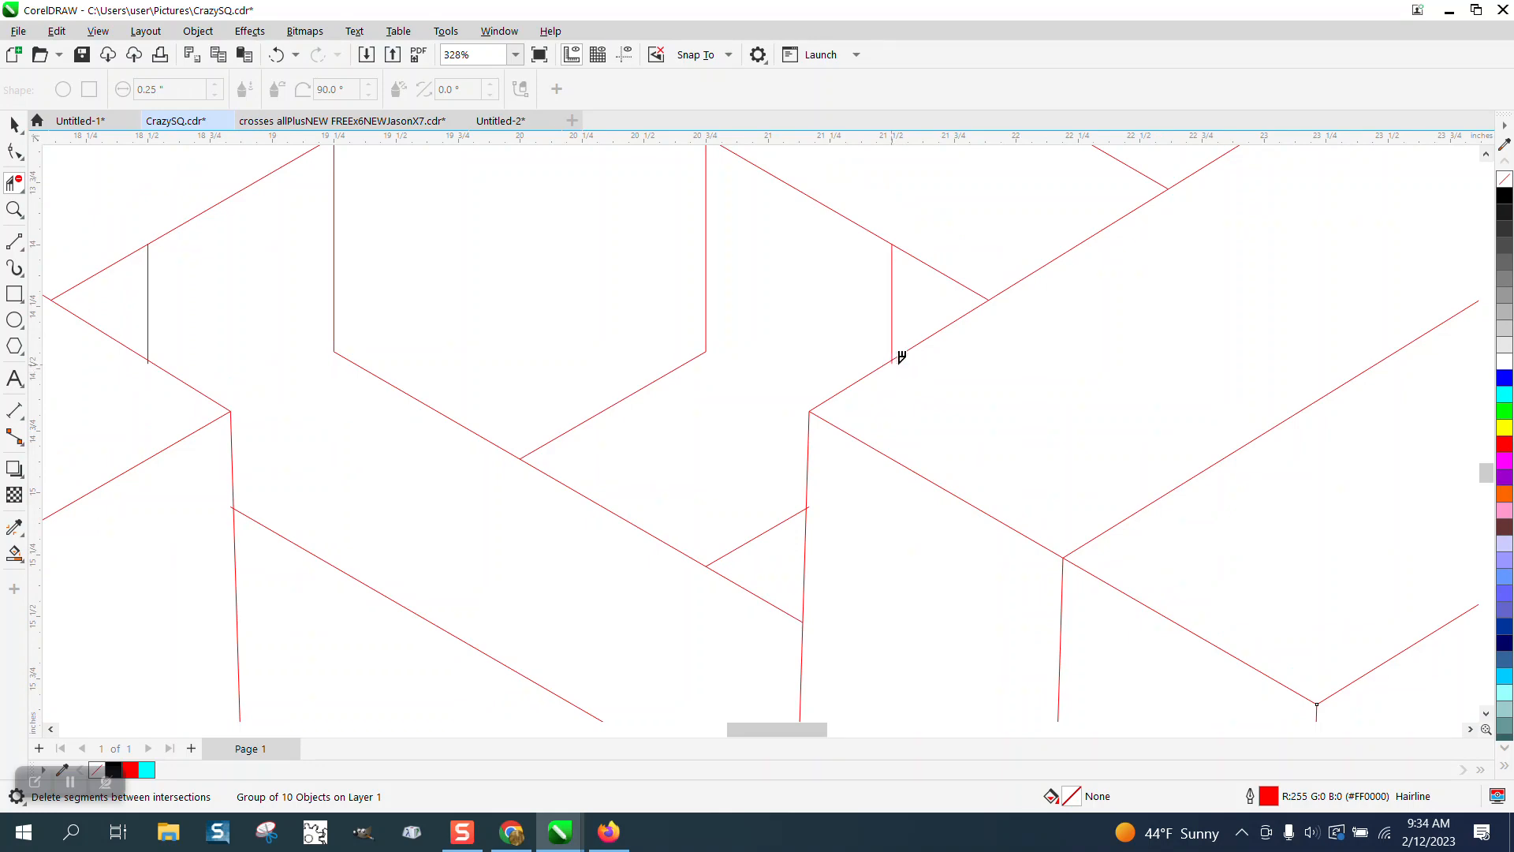
scroll(710, 380, "down", 5)
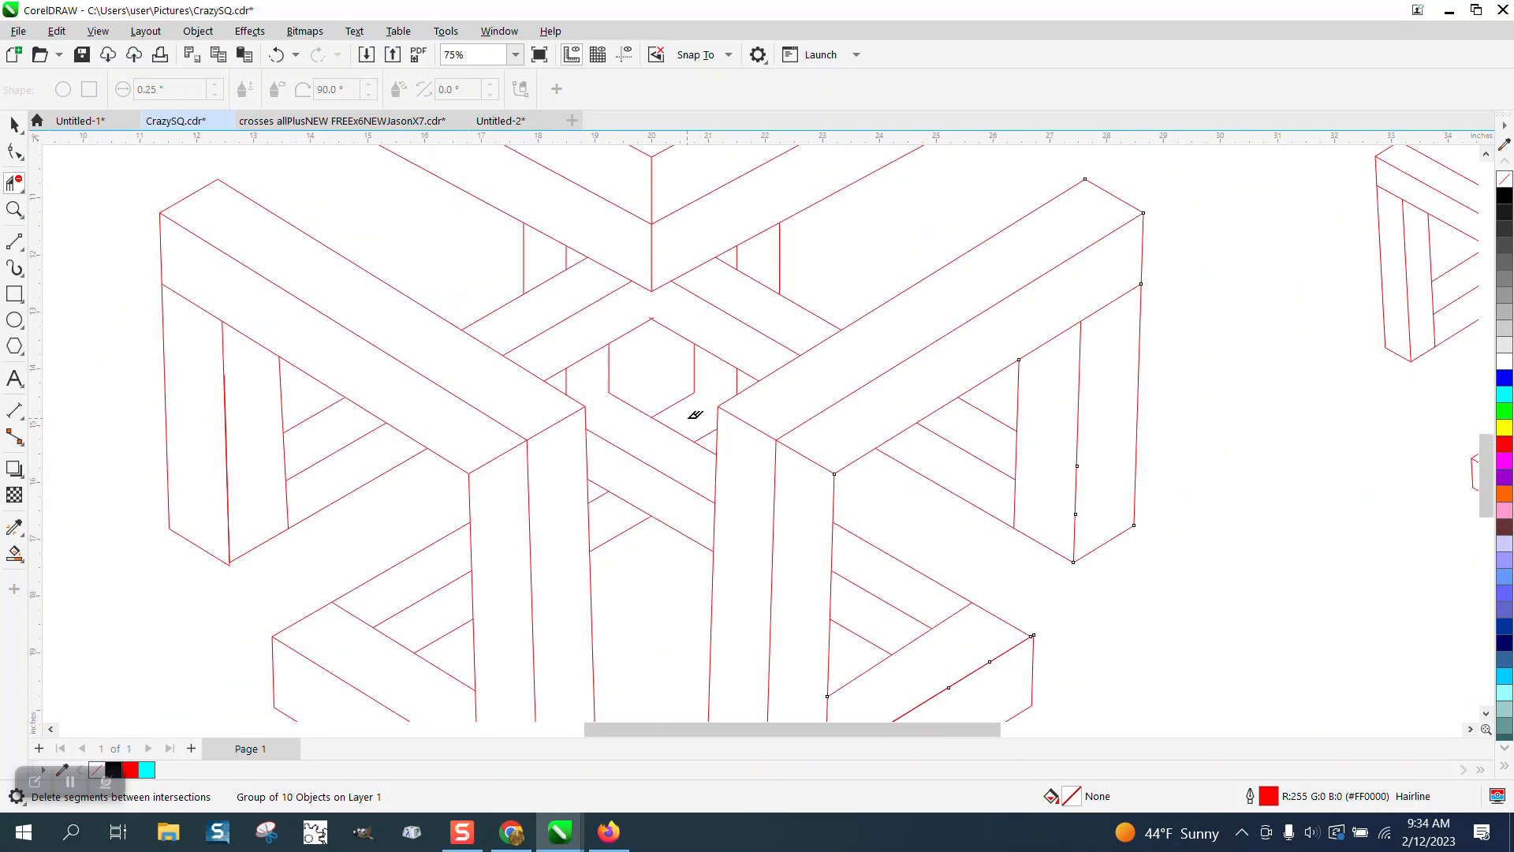
- Set the document's nudge distance to 18 inches
scroll(696, 415, "down", 1)
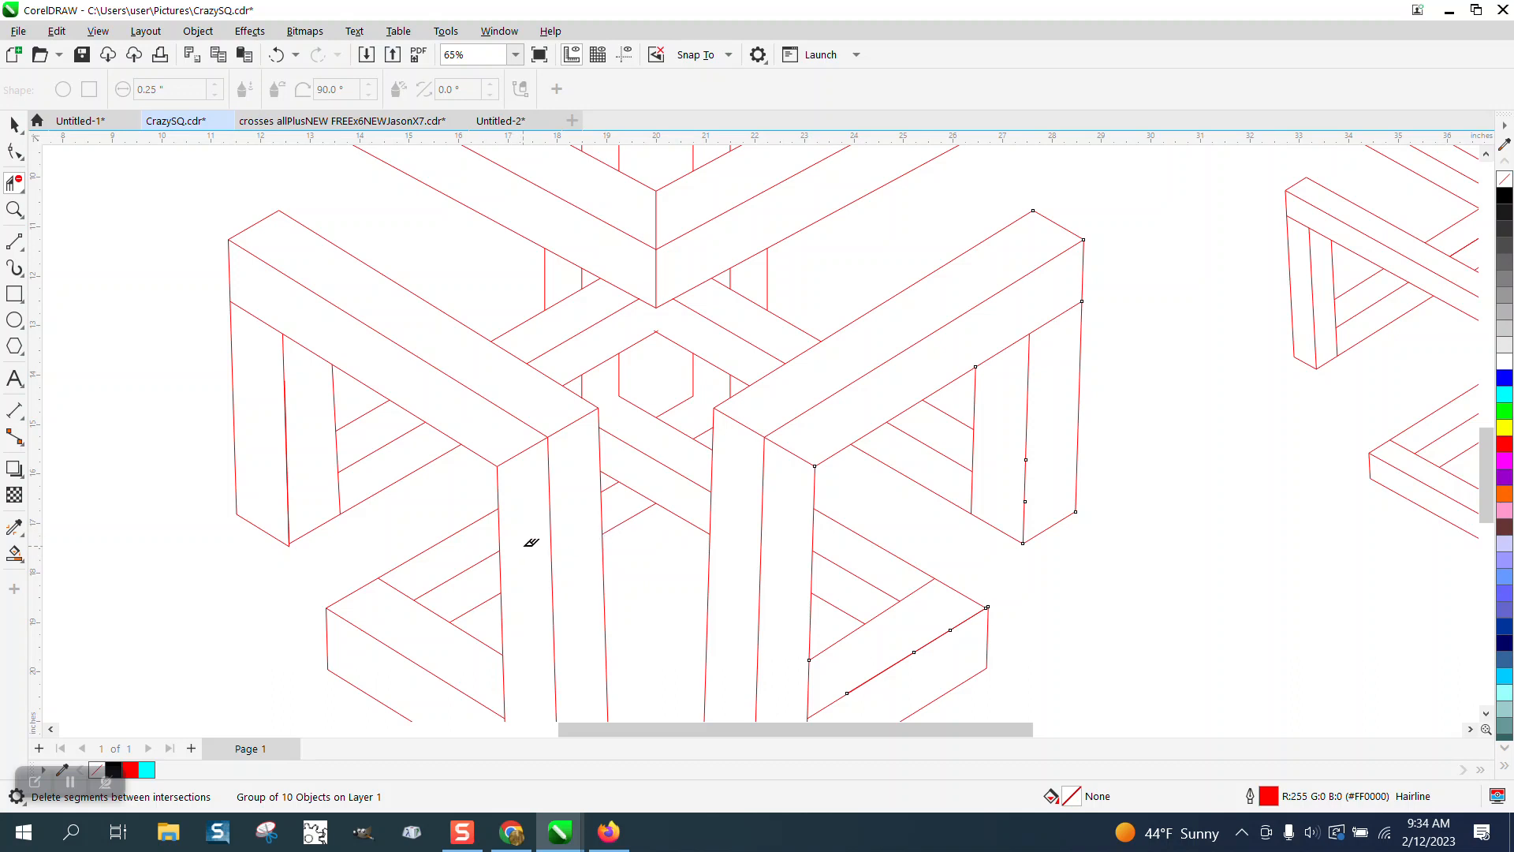
scroll(673, 400, "down", 2)
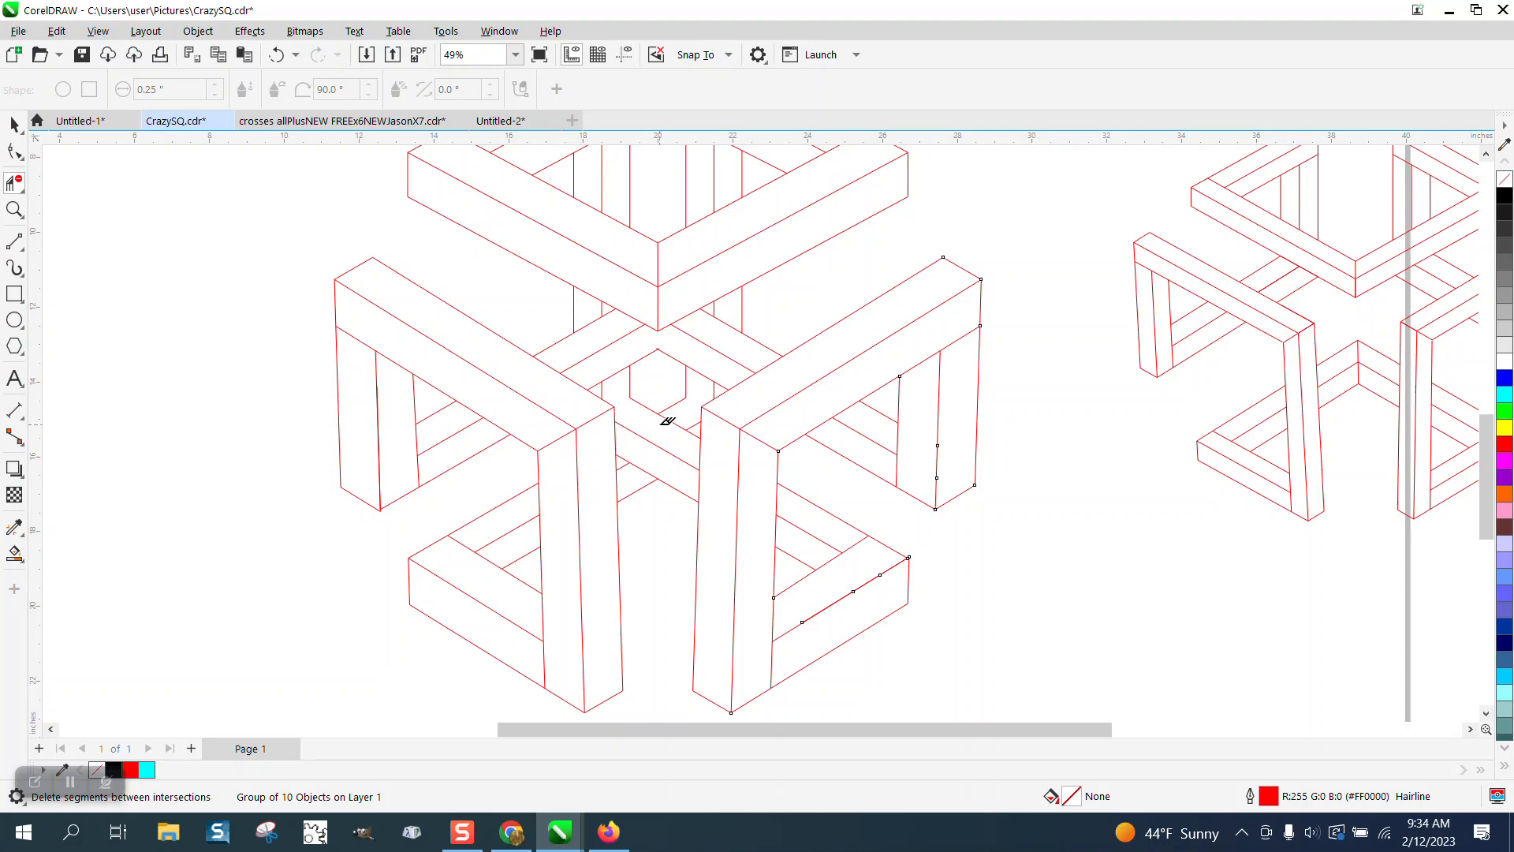
scroll(675, 435, "down", 1)
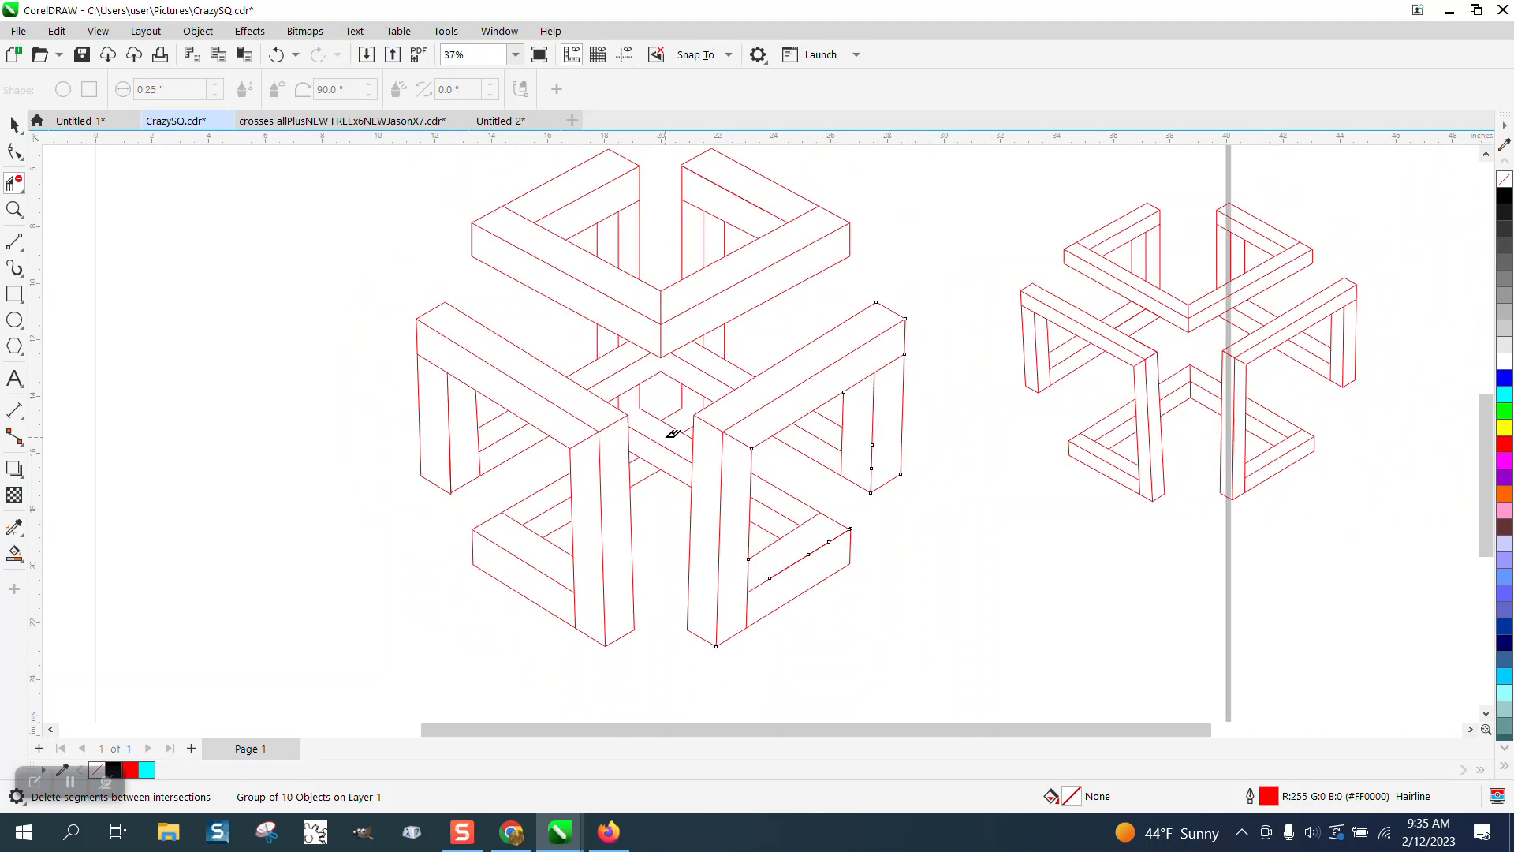
scroll(672, 434, "down", 1)
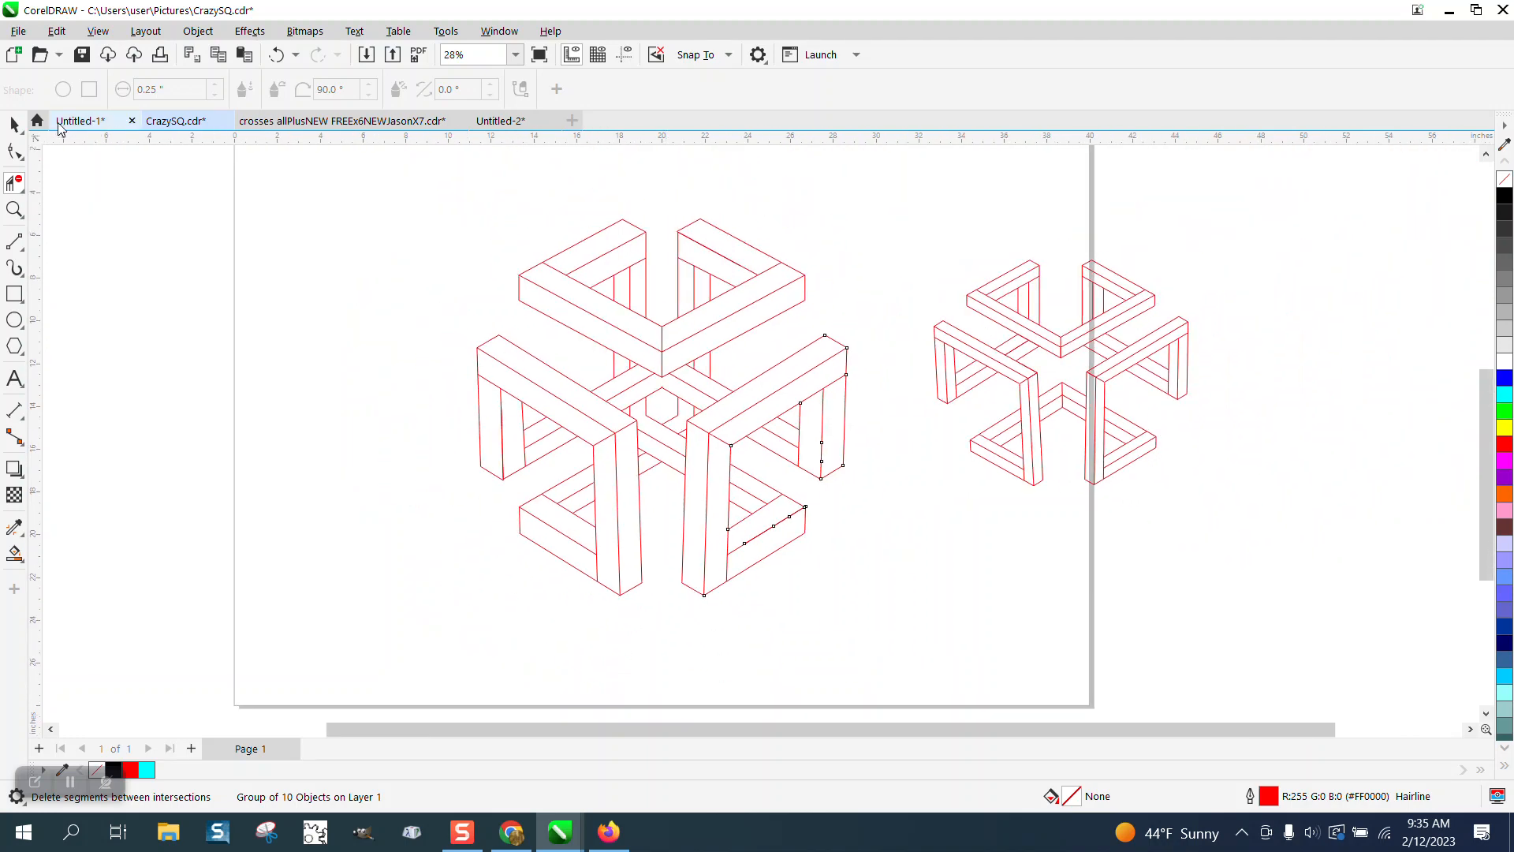
left_click(13, 124)
left_click(420, 181)
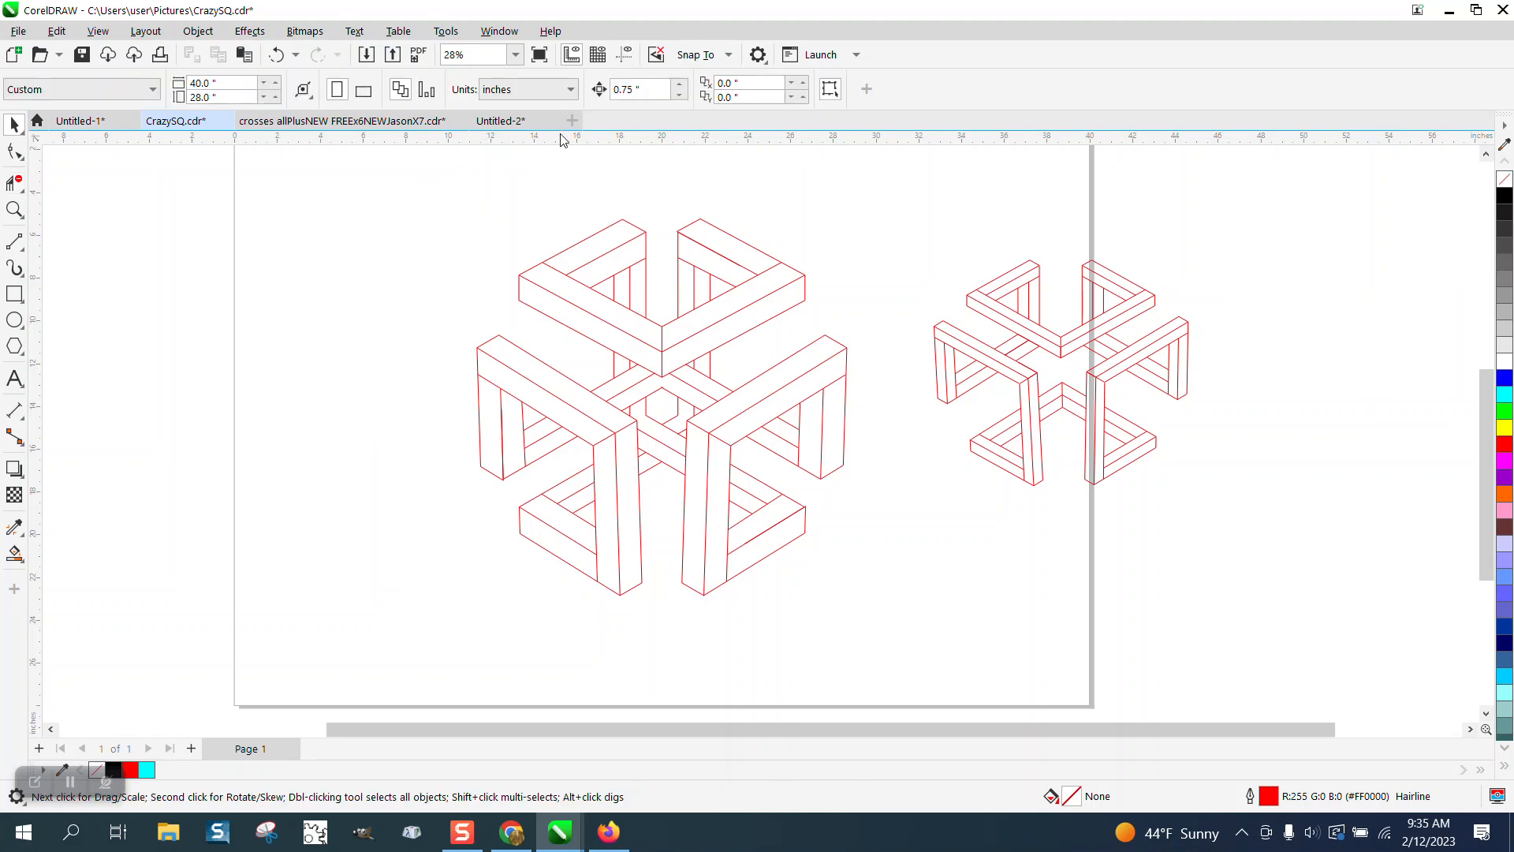
left_click_drag(448, 182, 854, 581)
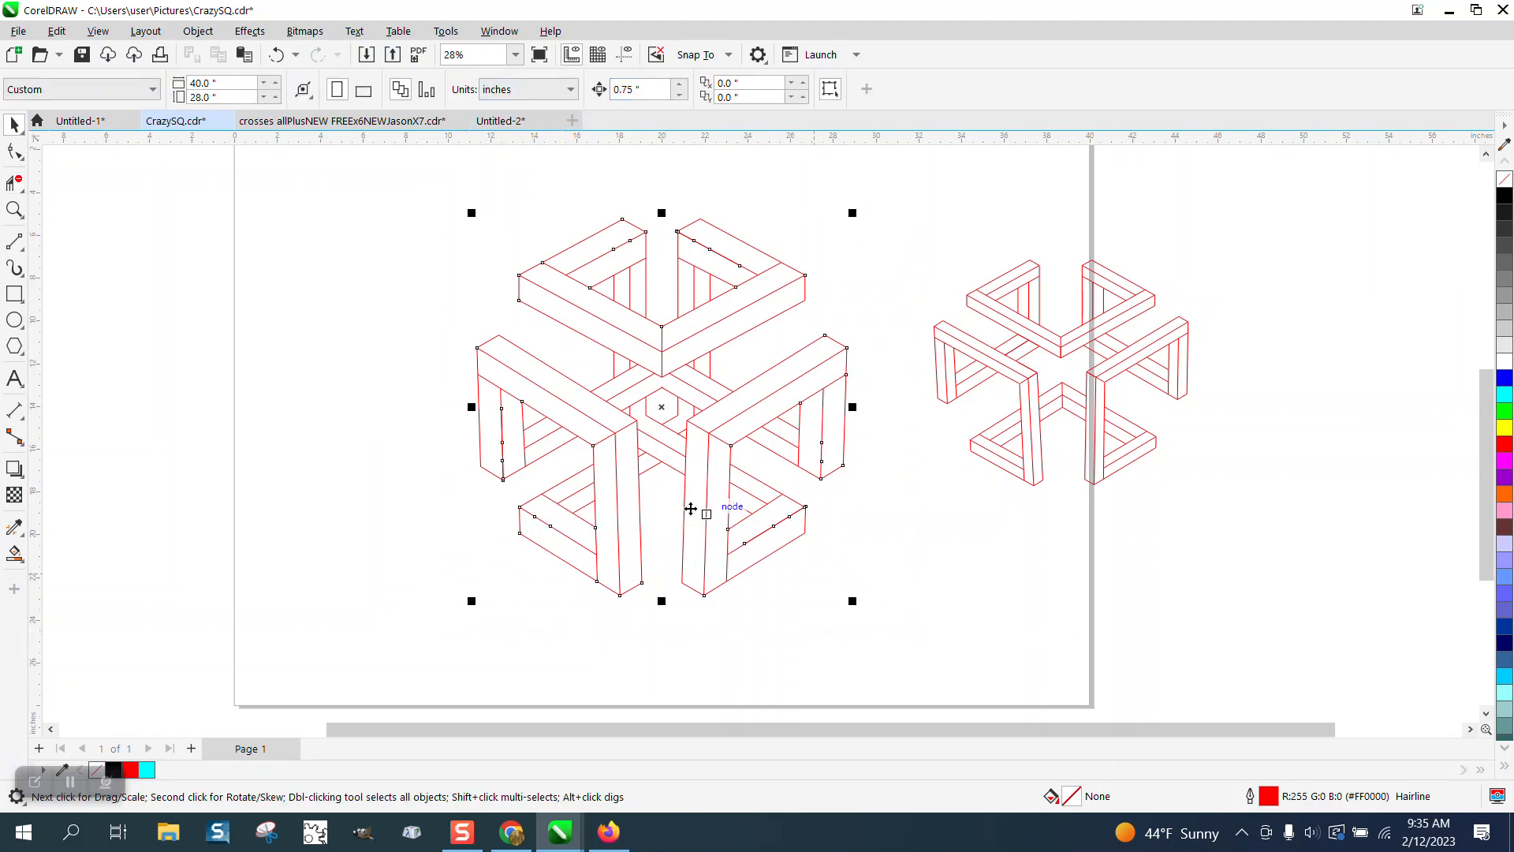
left_click(358, 283)
double_click(666, 89)
type("18")
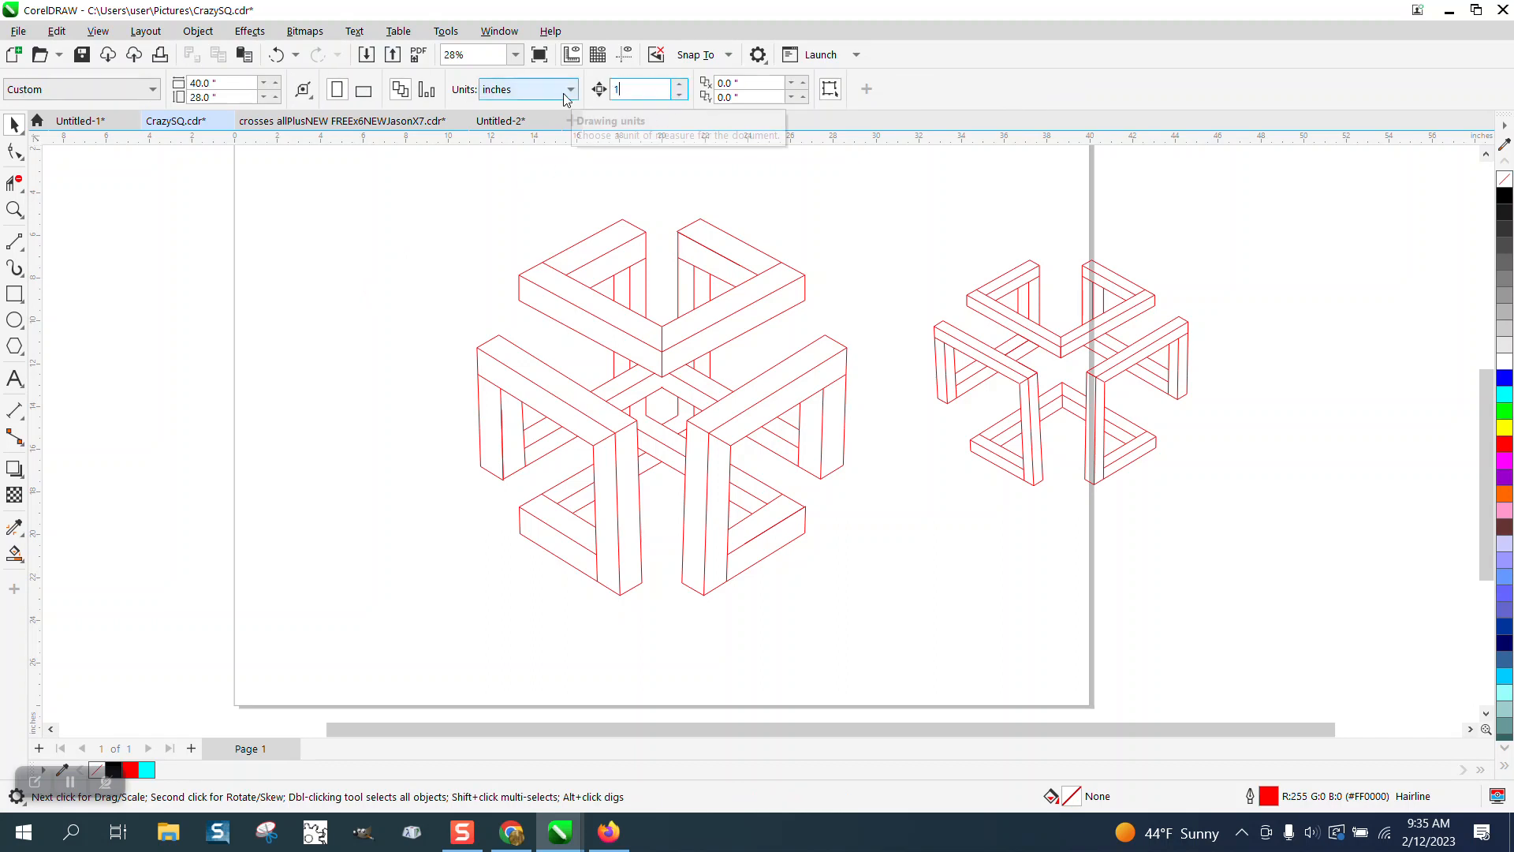
key("Return")
- Duplicate the large three-frame figure and move the copy 18 inches to the left
left_click_drag(854, 554, 892, 603)
key("KP_Add")
key("Left")
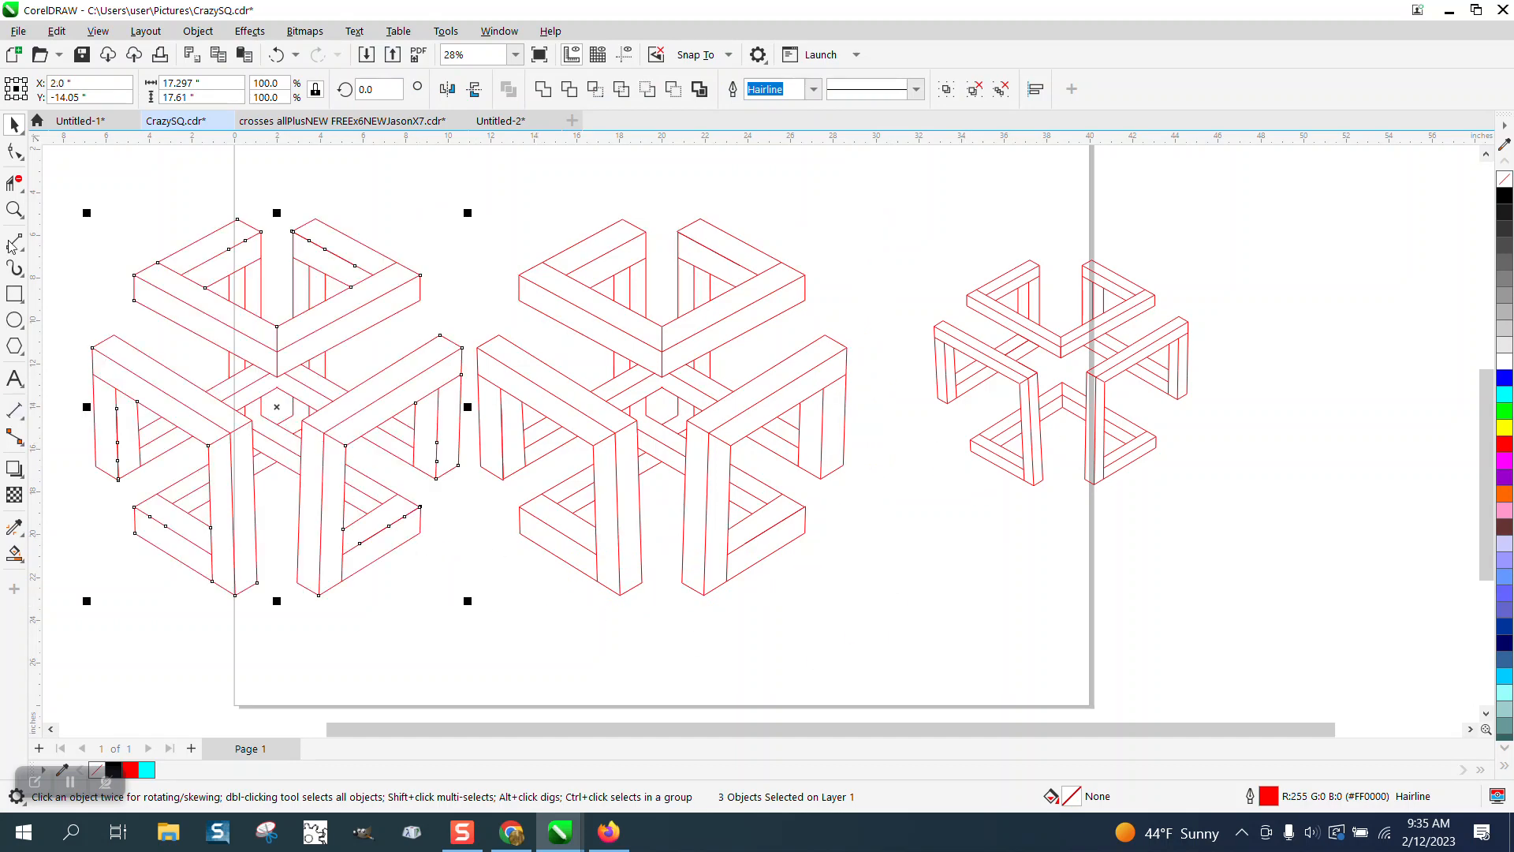
- On the original figure, draw a vertical line about 1.72 inches down from the central hexagon's lowest vertex and a long diagonal from the lower-left bar to that vertex
left_click(14, 209)
left_click_drag(215, 408, 399, 476)
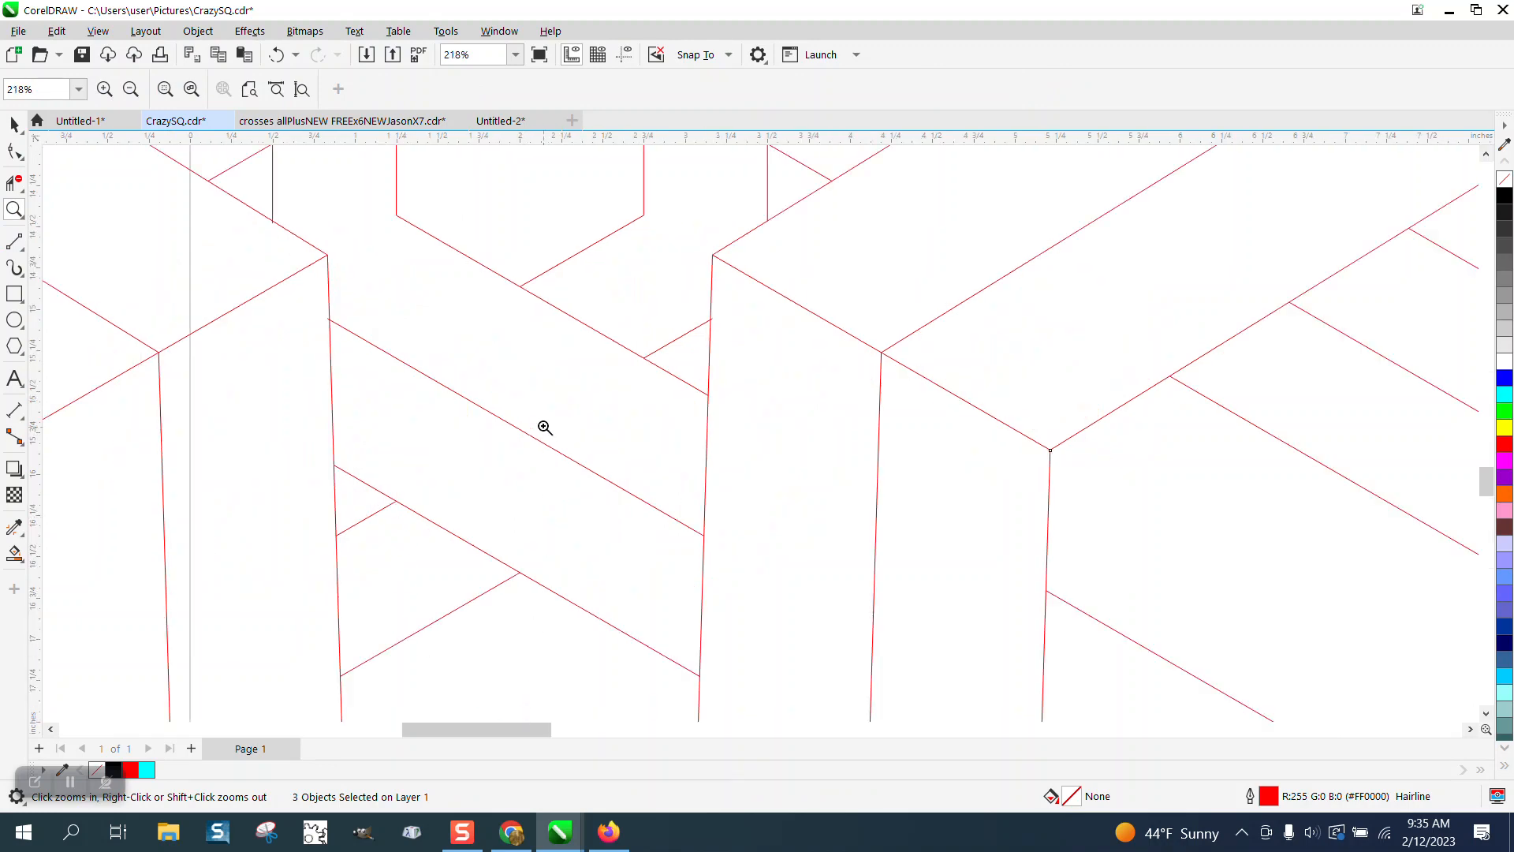
right_click(549, 436)
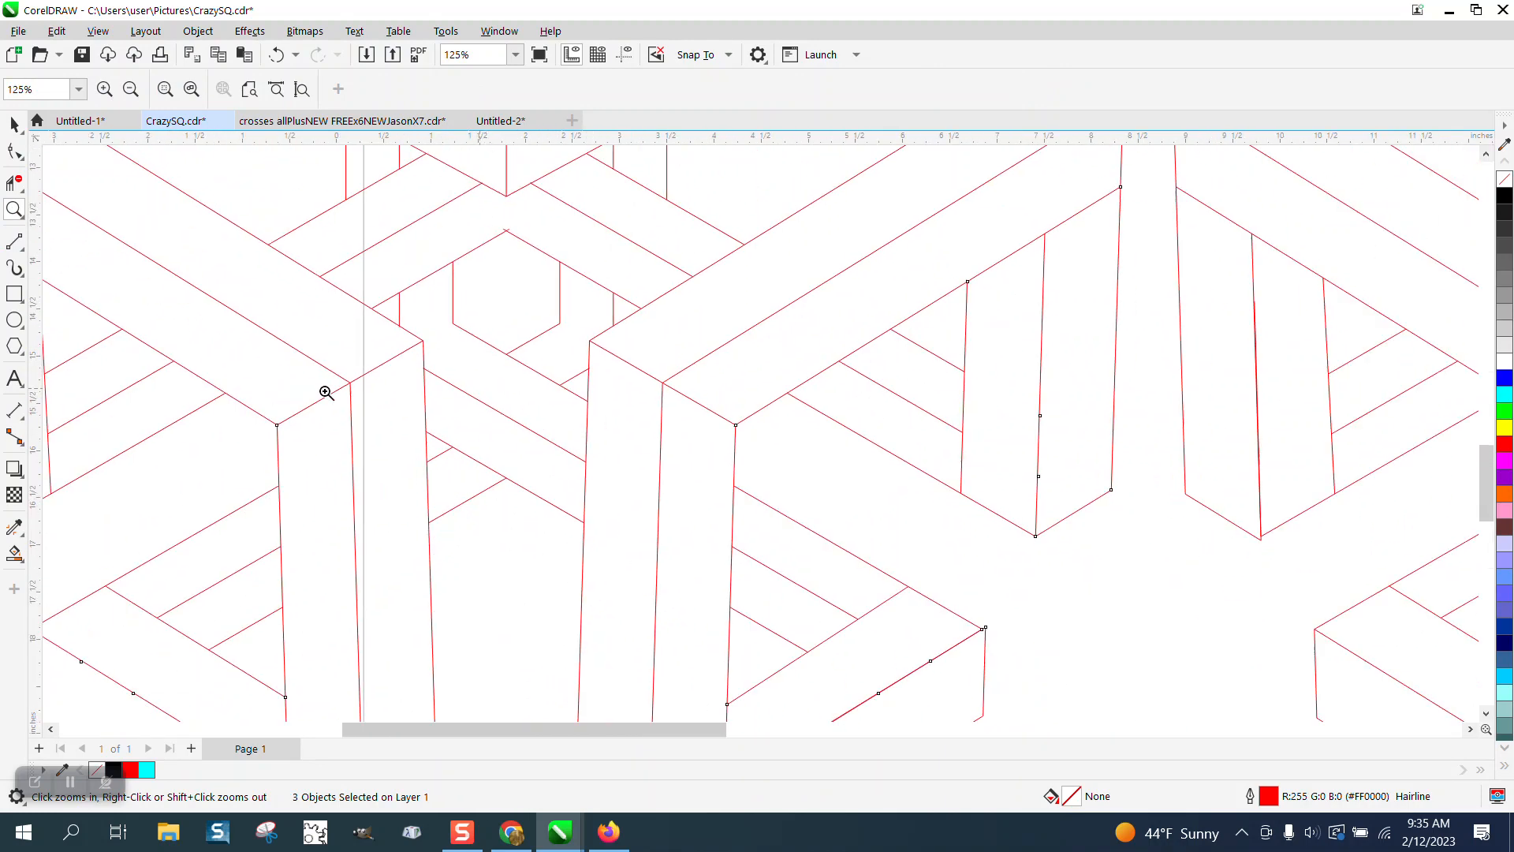
right_click(264, 392)
right_click(274, 396)
left_click_drag(631, 354, 902, 497)
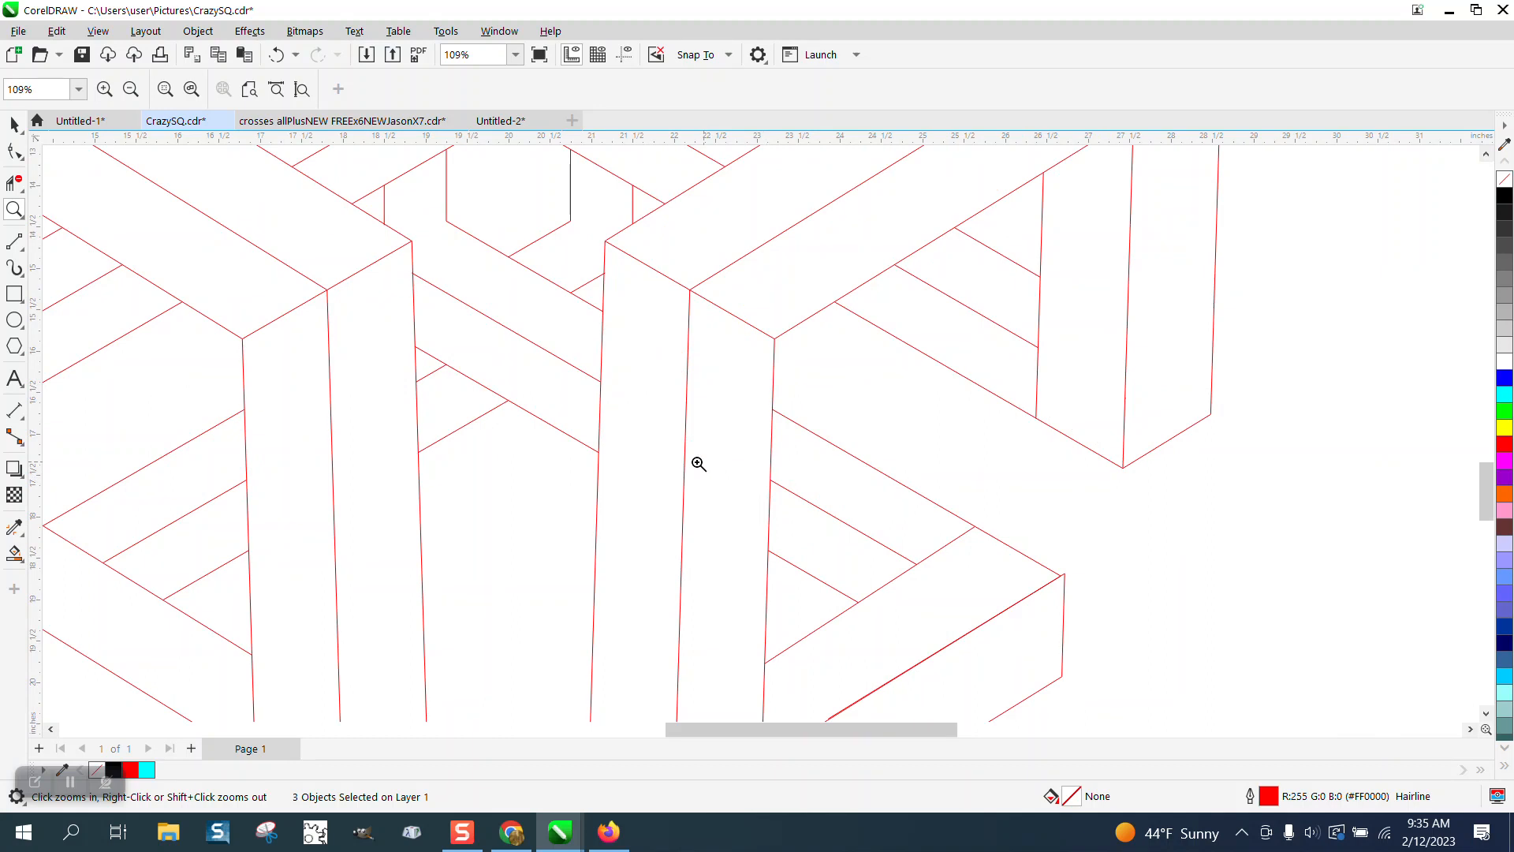
left_click(26, 250)
left_click(87, 261)
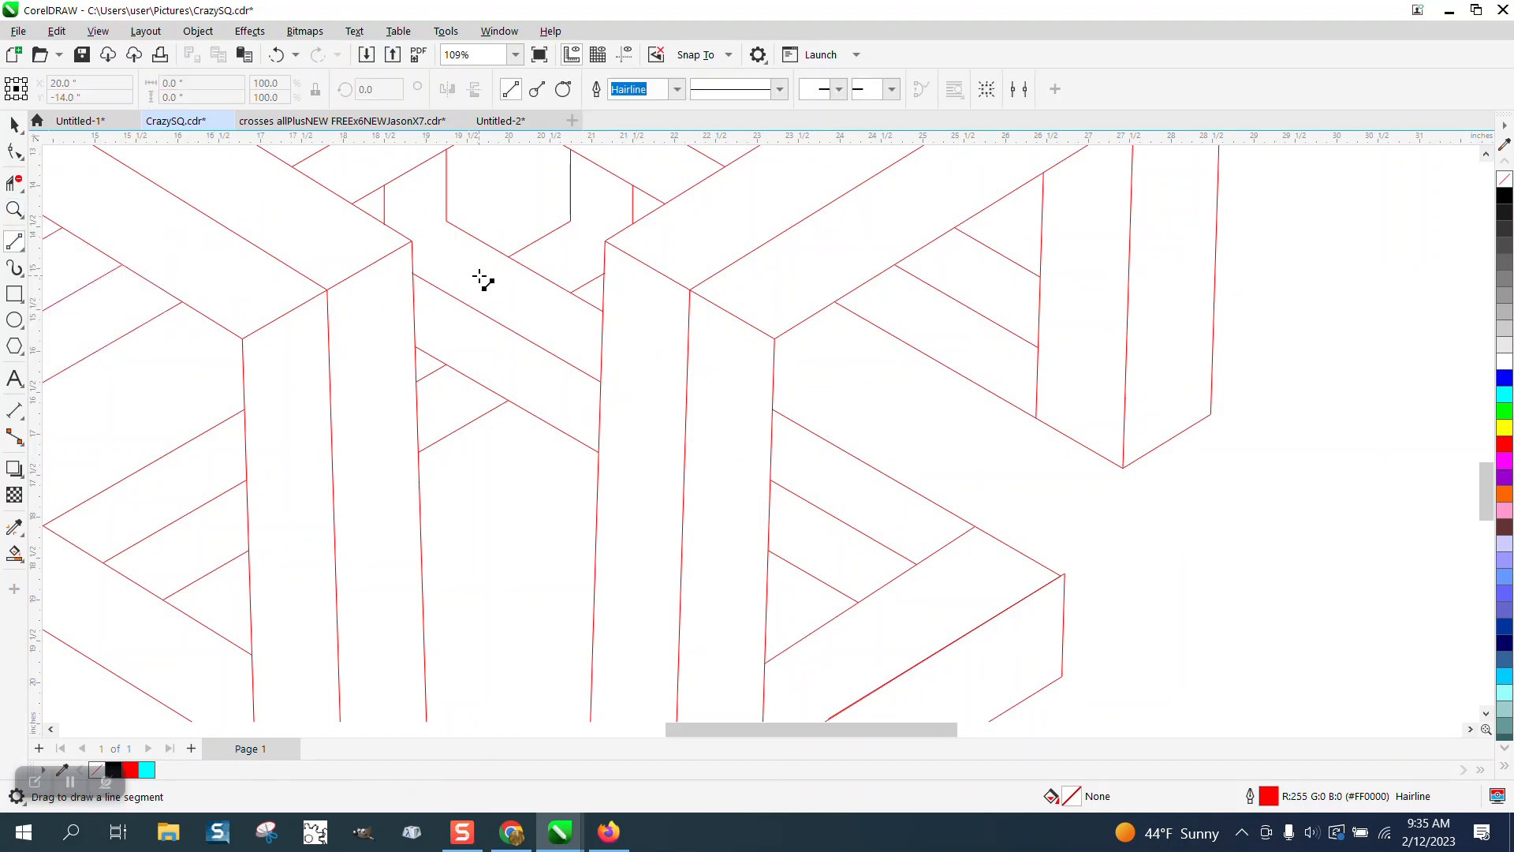
left_click_drag(509, 257, 509, 401)
scroll(473, 425, "down", 3)
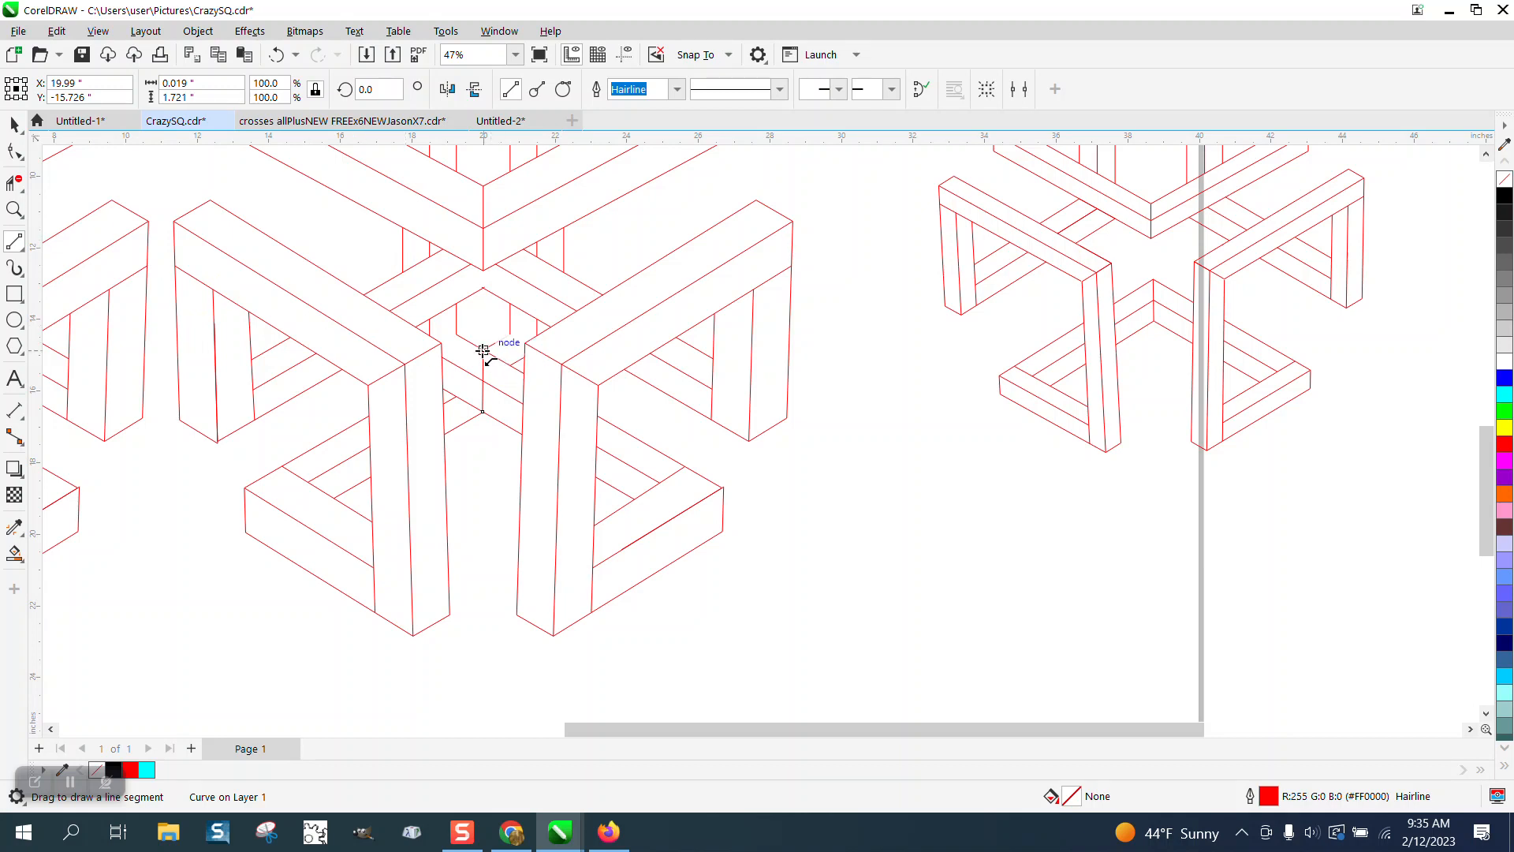
left_click_drag(283, 466, 483, 350)
- Delete the new diagonal's segment crossing the front left legs and the central hexagon's left edges with Virtual Segment Delete
left_click(8, 183)
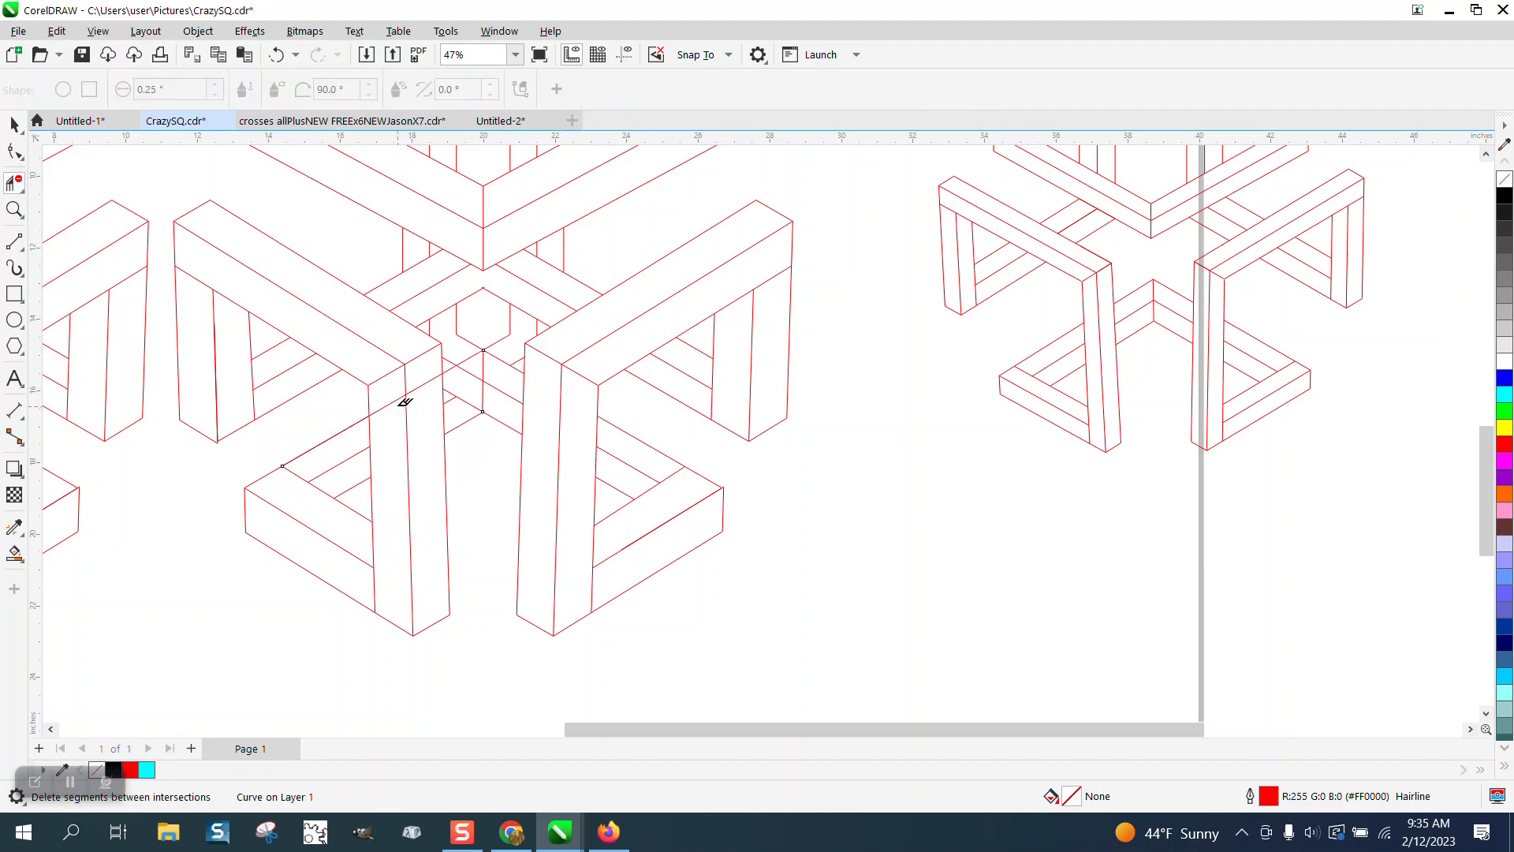
left_click(430, 381)
left_click(469, 357)
left_click(457, 319)
left_click(280, 56)
left_click(281, 57)
left_click(456, 327)
- Draw a short diagonal about 0.74 by 0.44 inches from the middle of the central vertical line down toward the front left leg
left_click(15, 242)
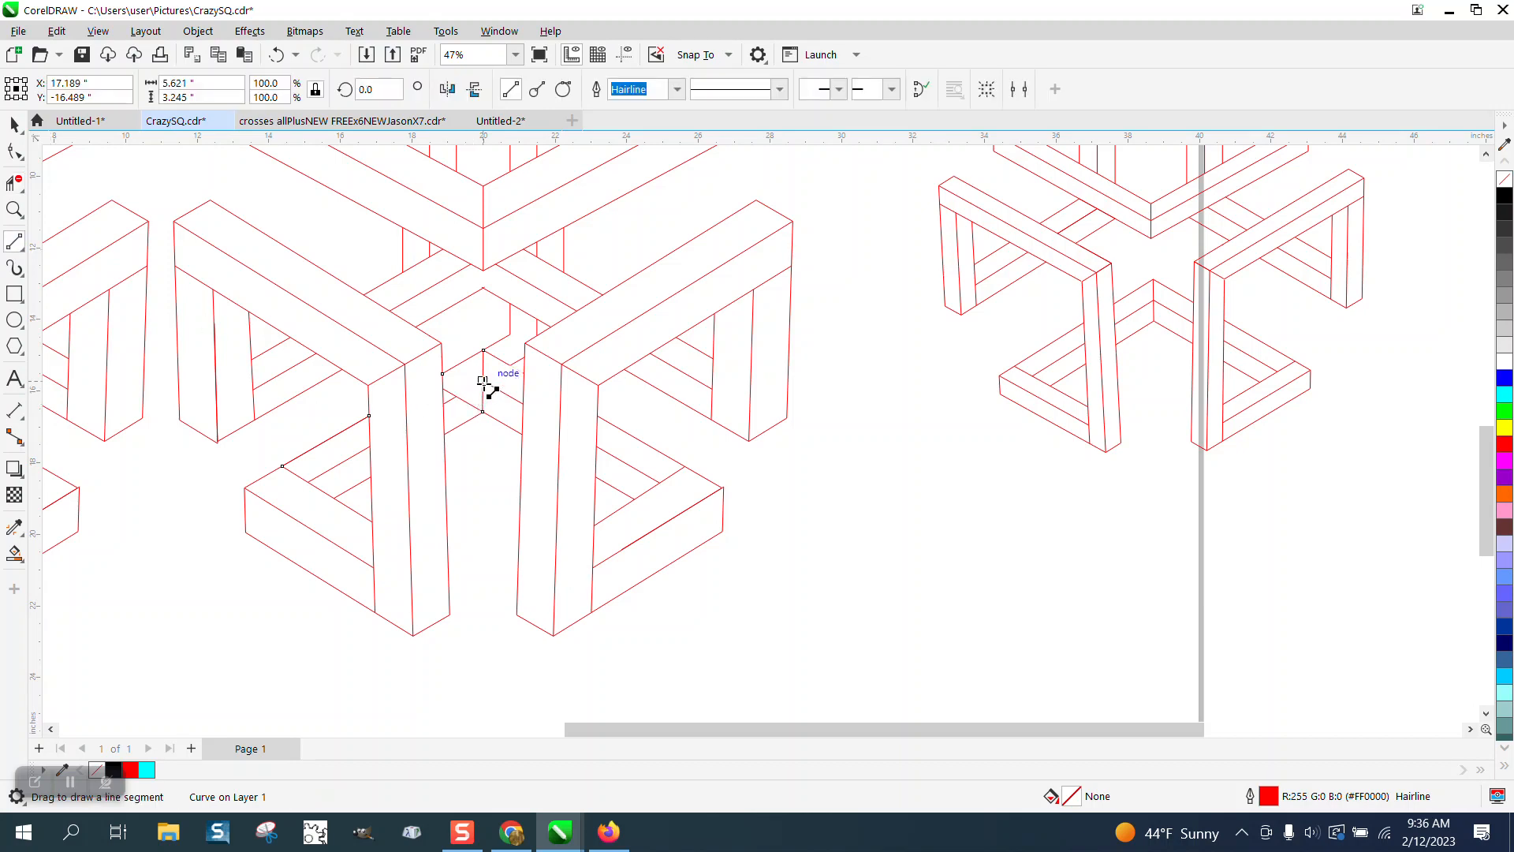
left_click_drag(482, 383, 457, 396)
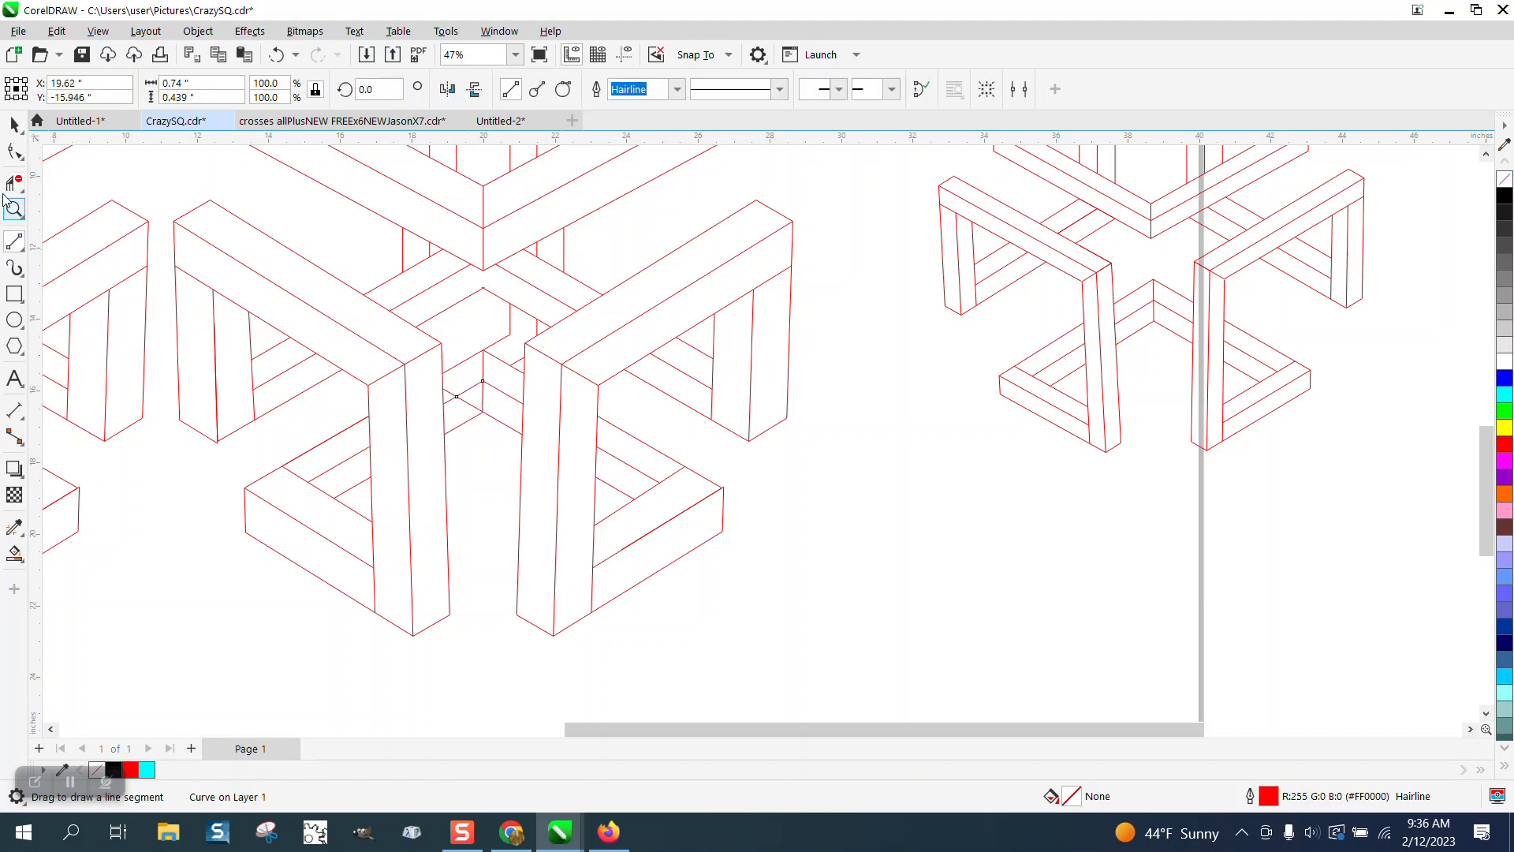
- Delete the remaining hexagon and crossing bar segments between the top frame and the lower inner corner with Virtual Segment Delete
left_click(11, 183)
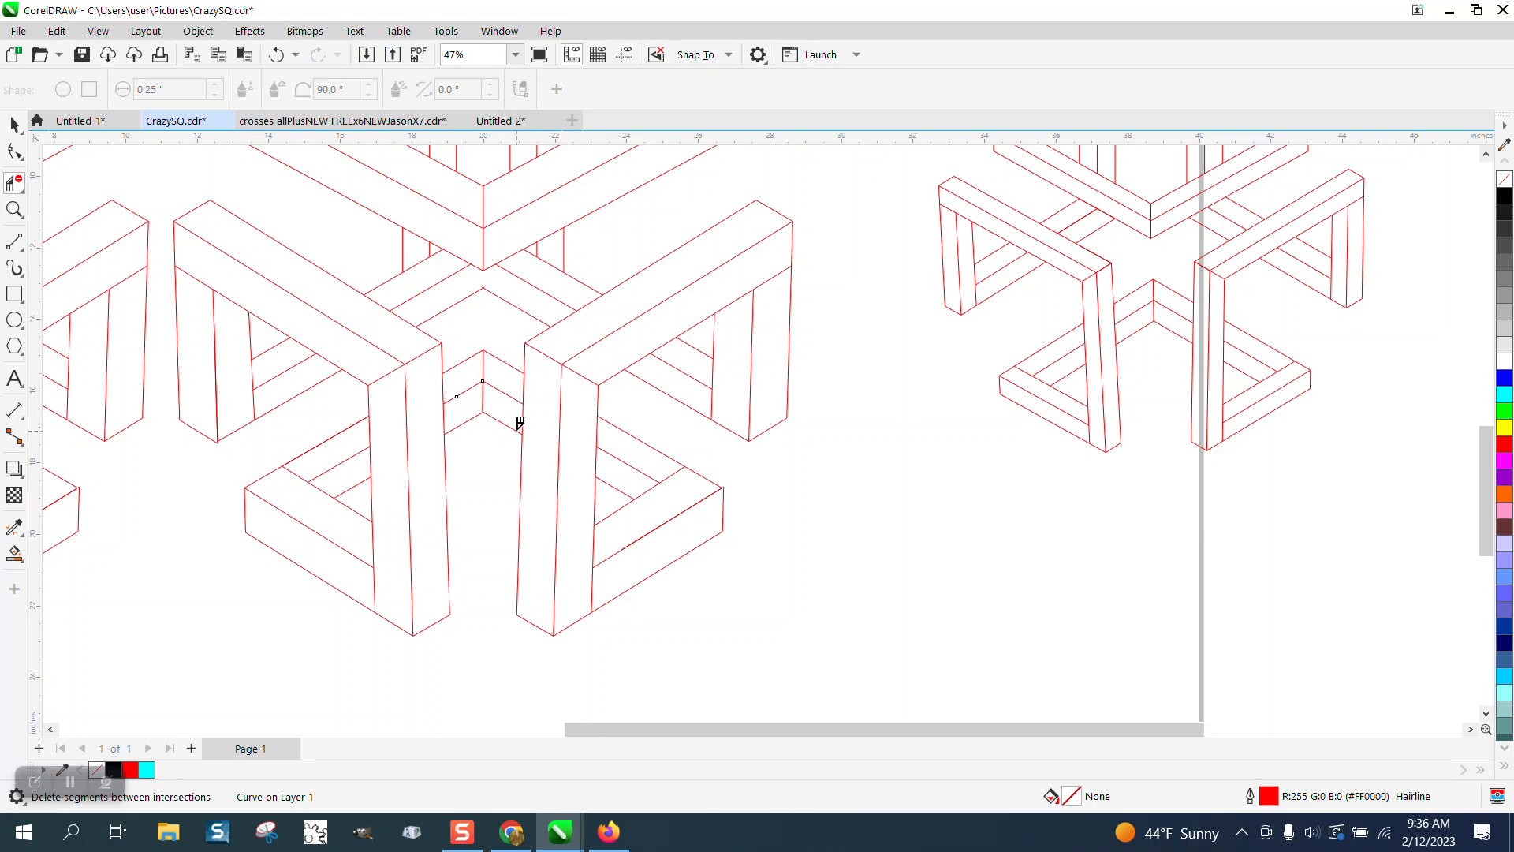
scroll(556, 471, "down", 1)
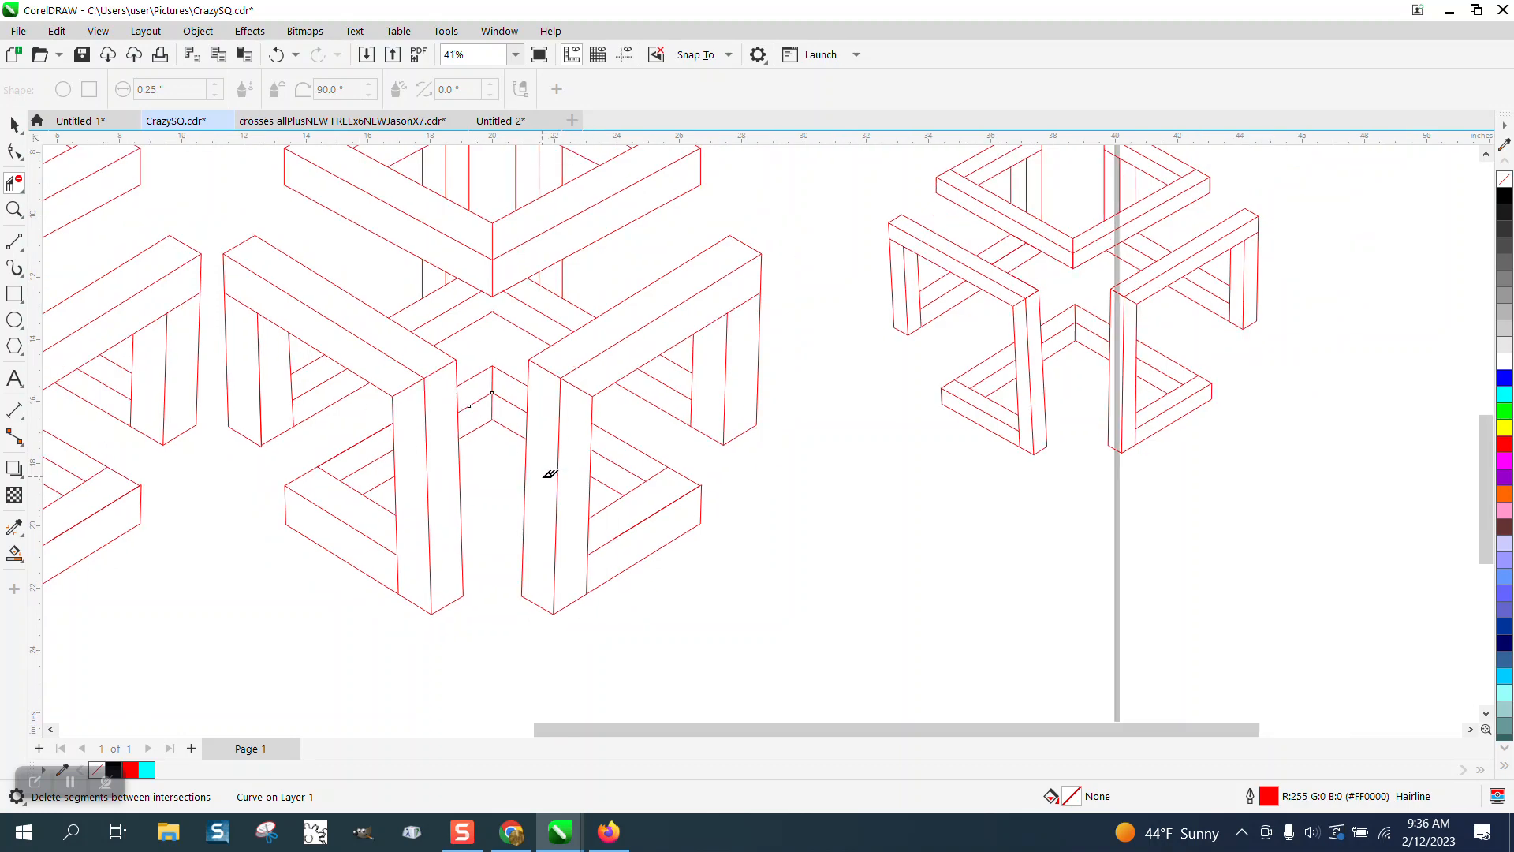
scroll(539, 475, "down", 1)
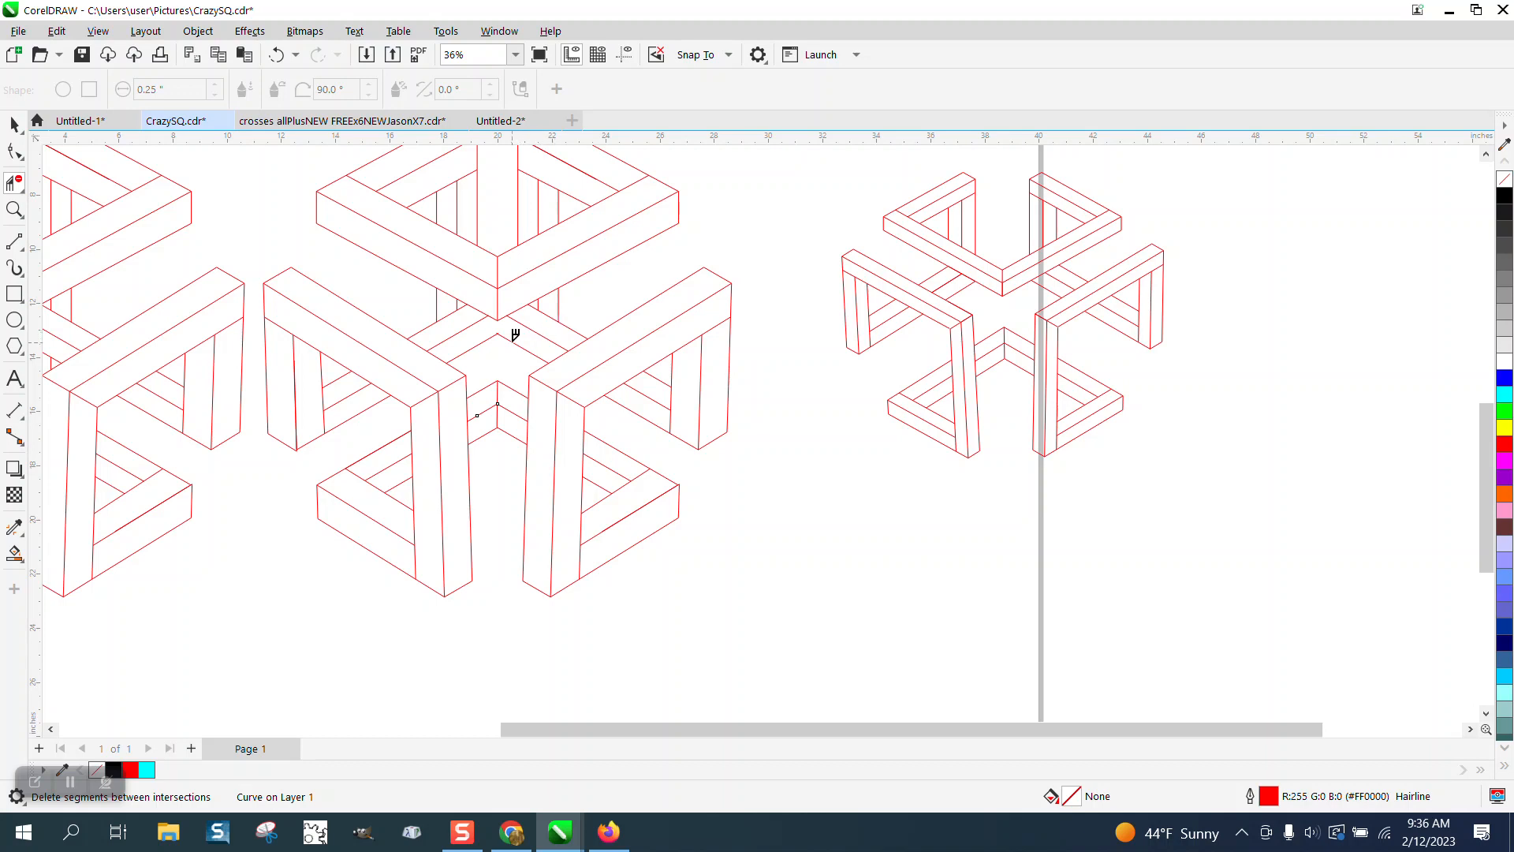
left_click(491, 333)
left_click(468, 324)
left_click(423, 328)
scroll(556, 329, "down", 1)
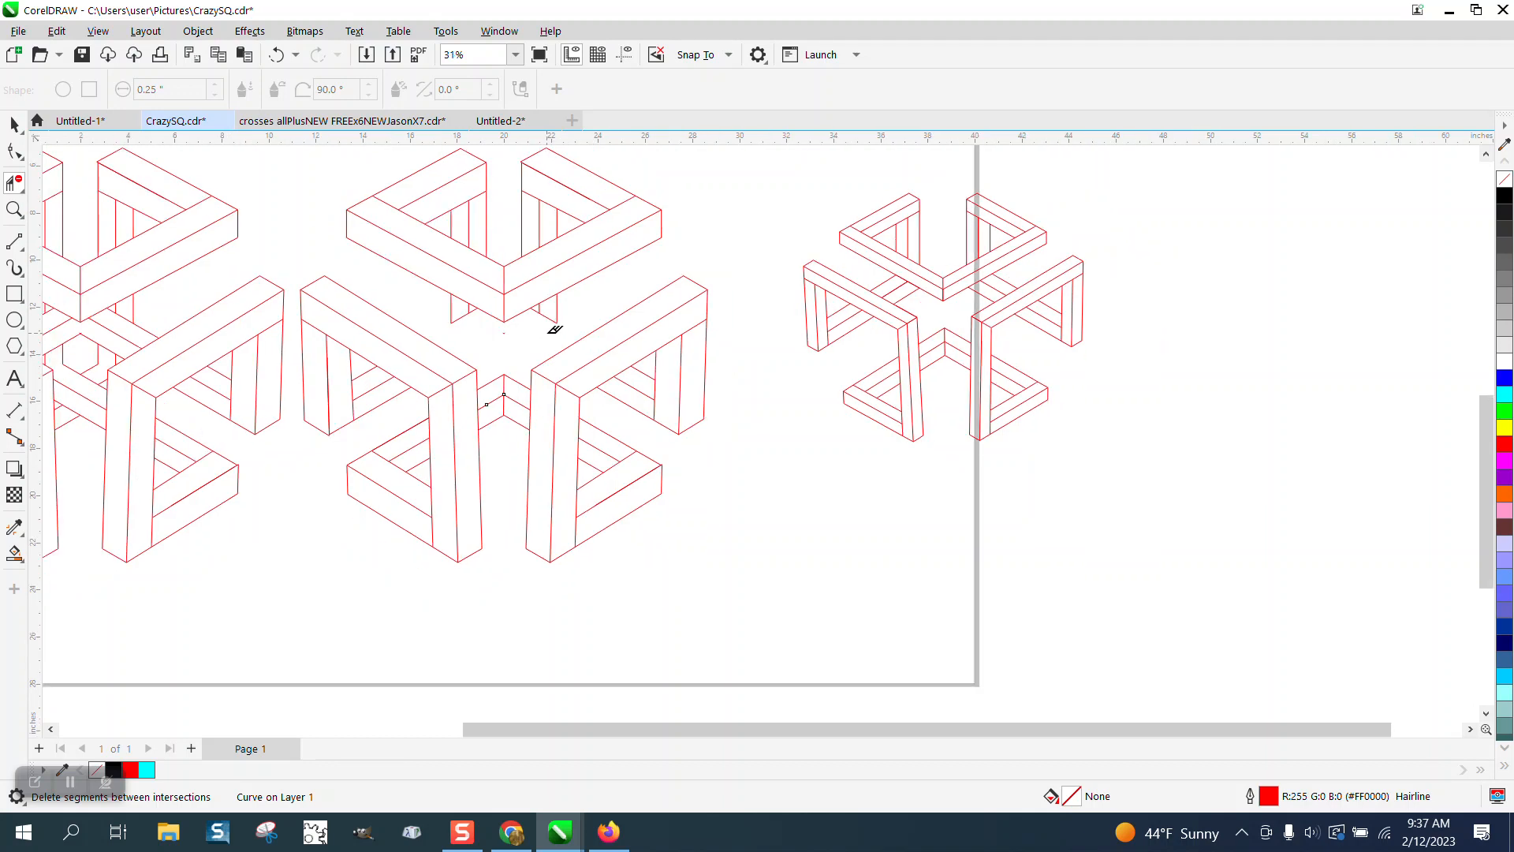
- Delete the top frame group of the original figure
left_click(14, 124)
left_click(495, 399)
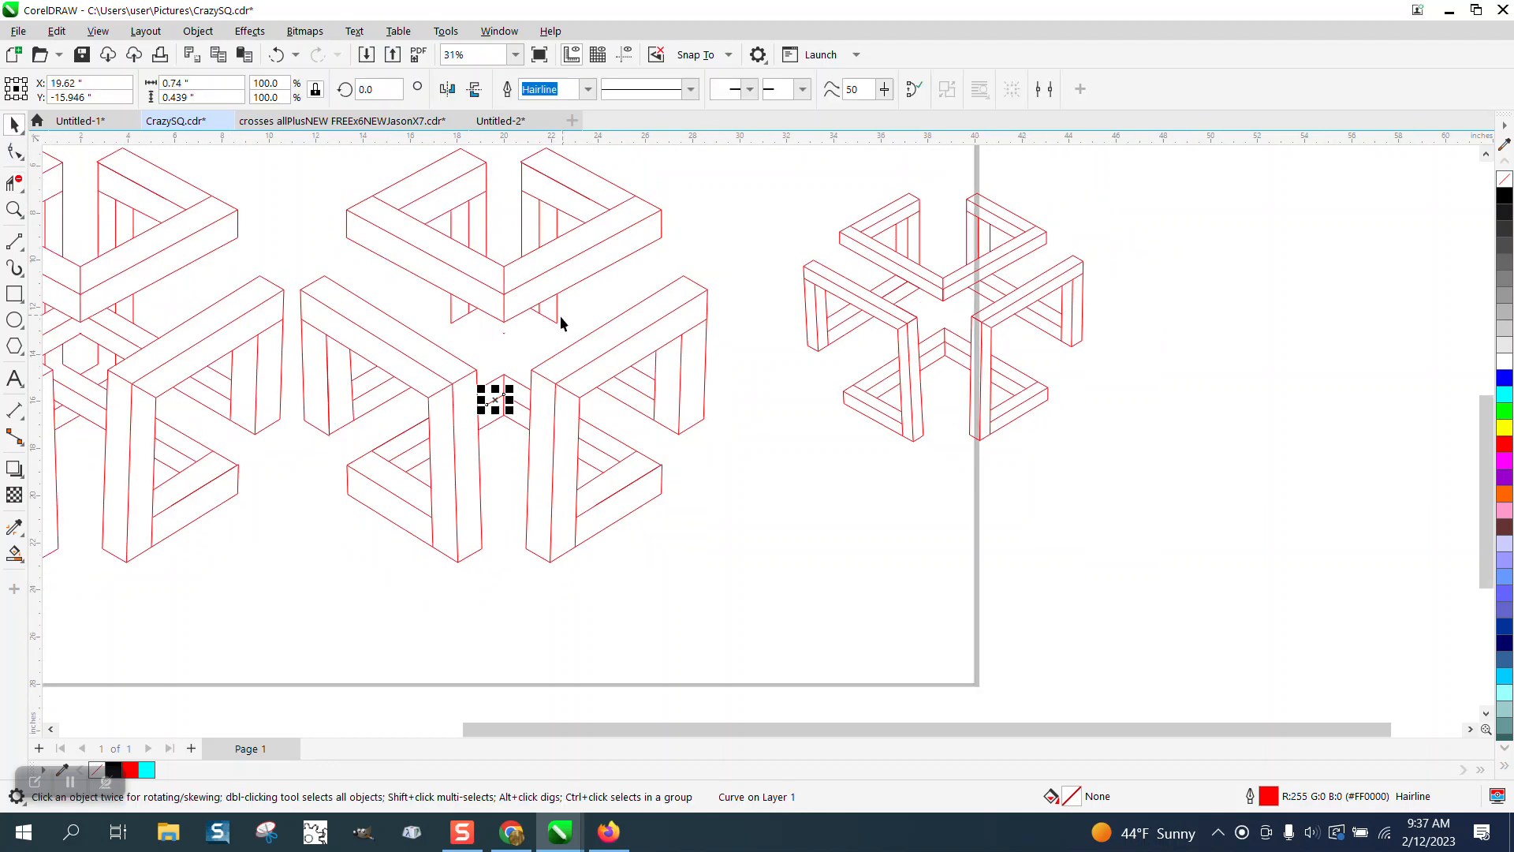
left_click(540, 331)
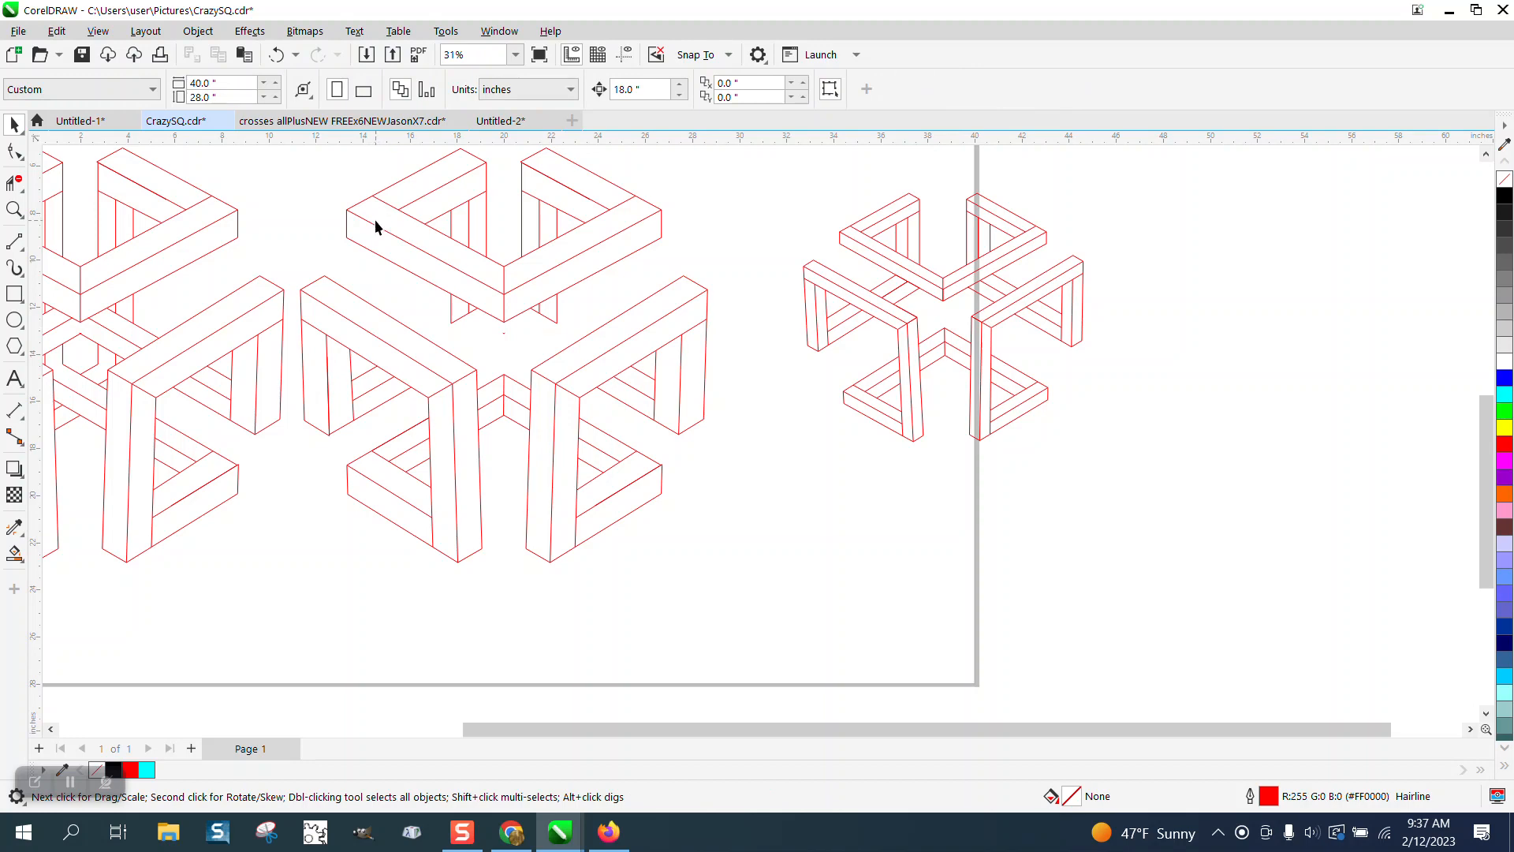
scroll(472, 273, "down", 1)
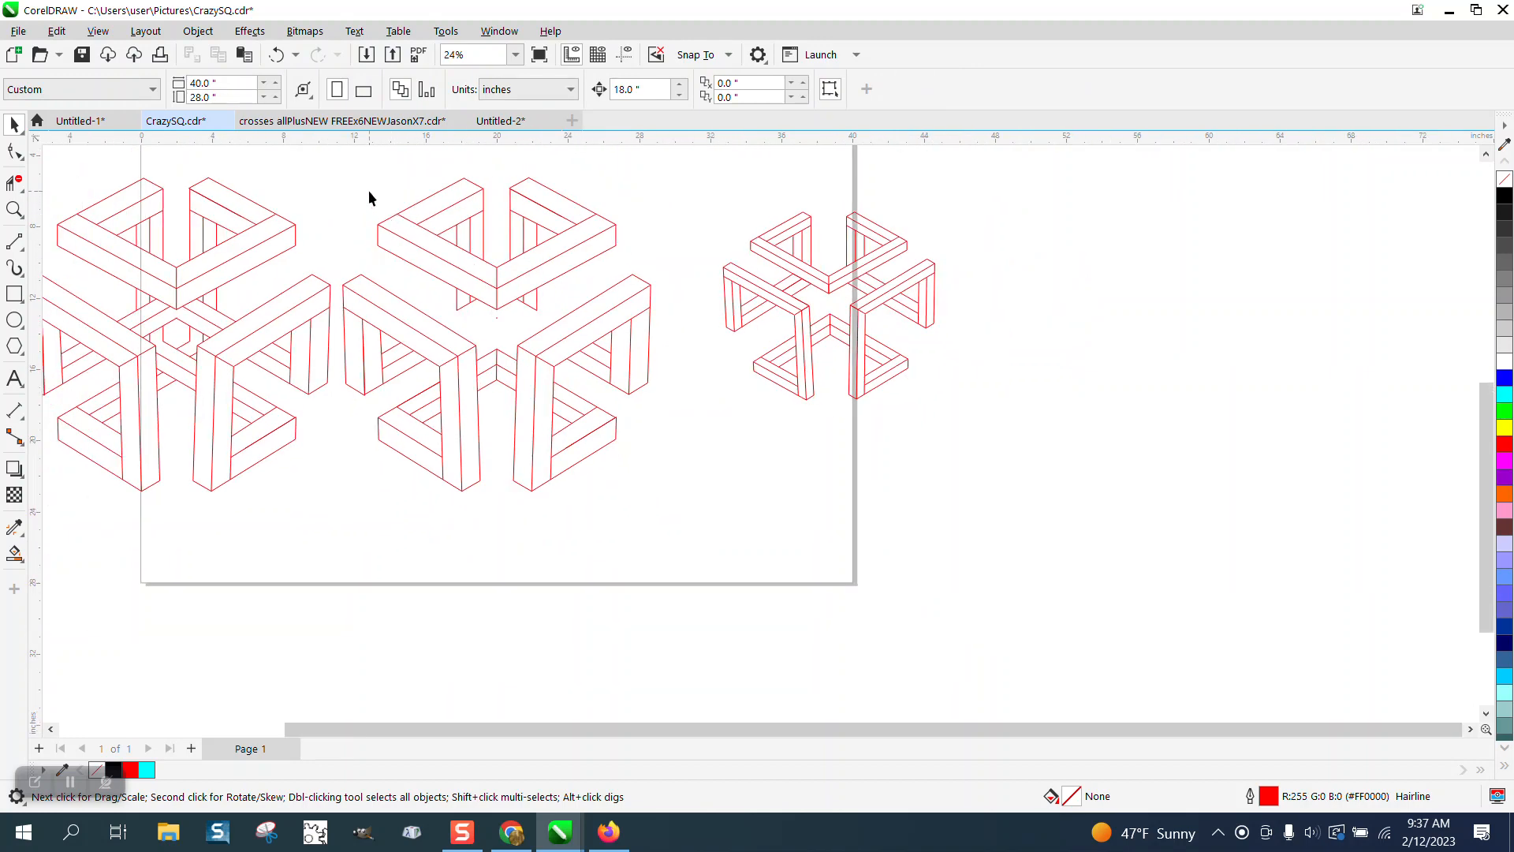
left_click_drag(359, 183, 522, 276)
left_click(518, 265)
key("Delete")
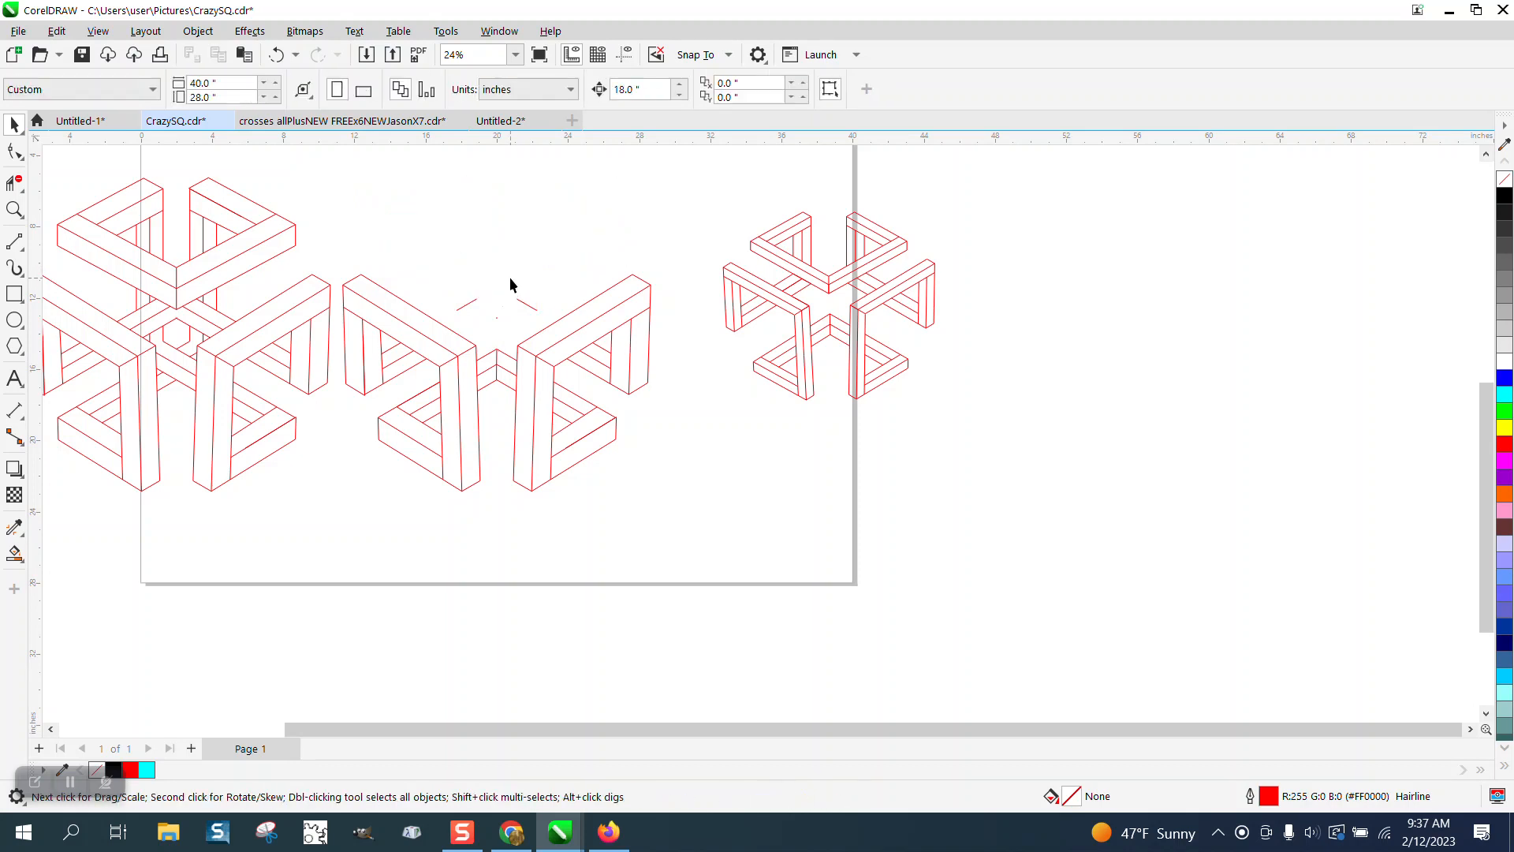
- Try to delete the stray right-hand line where the top frame was, and undo the deletion
left_click(522, 302)
key("Delete")
left_click(472, 305)
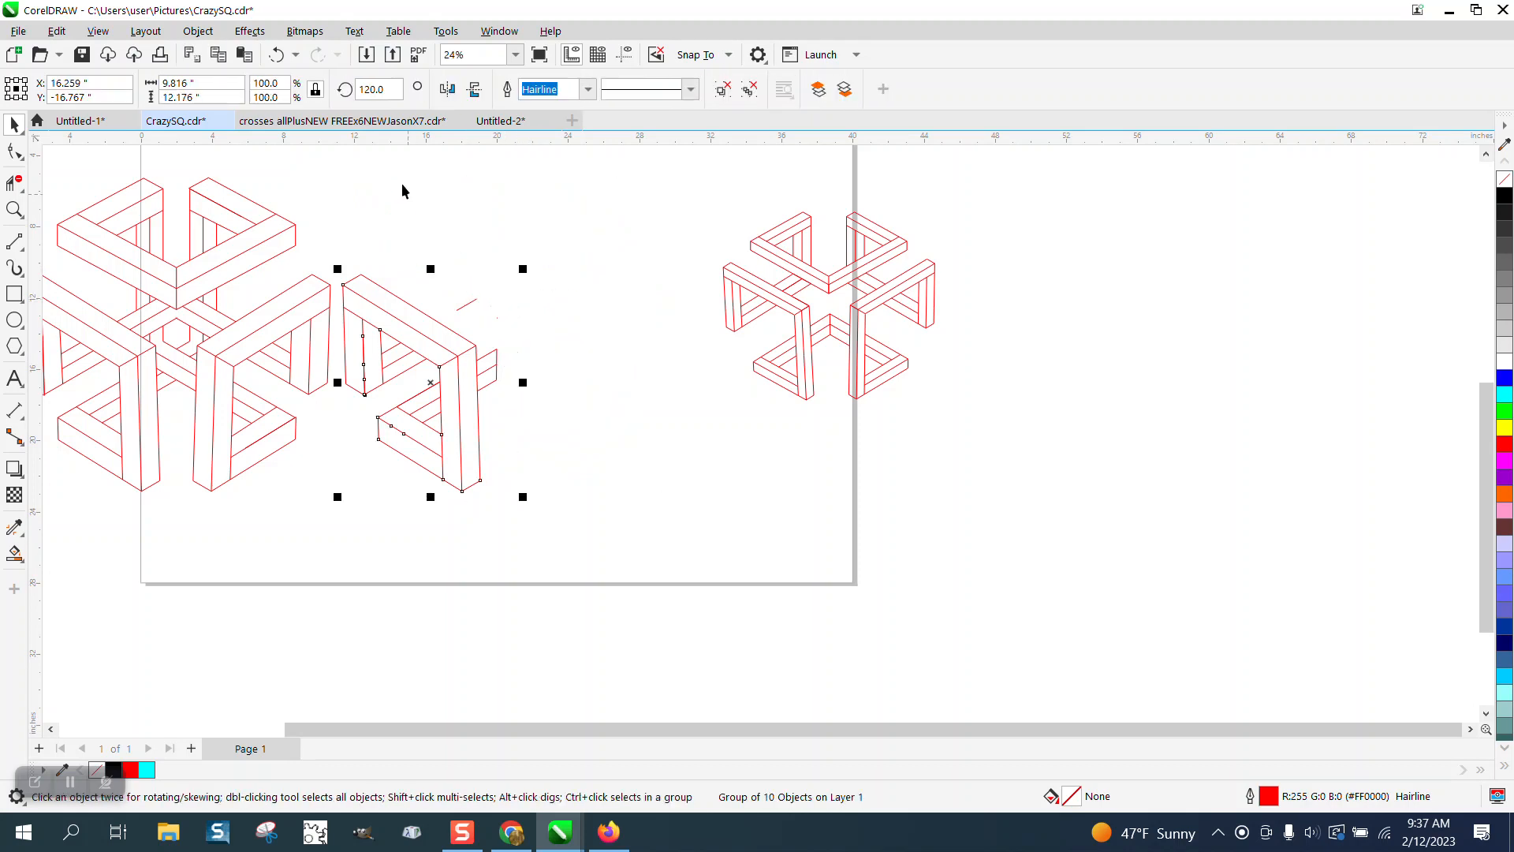
left_click(276, 55)
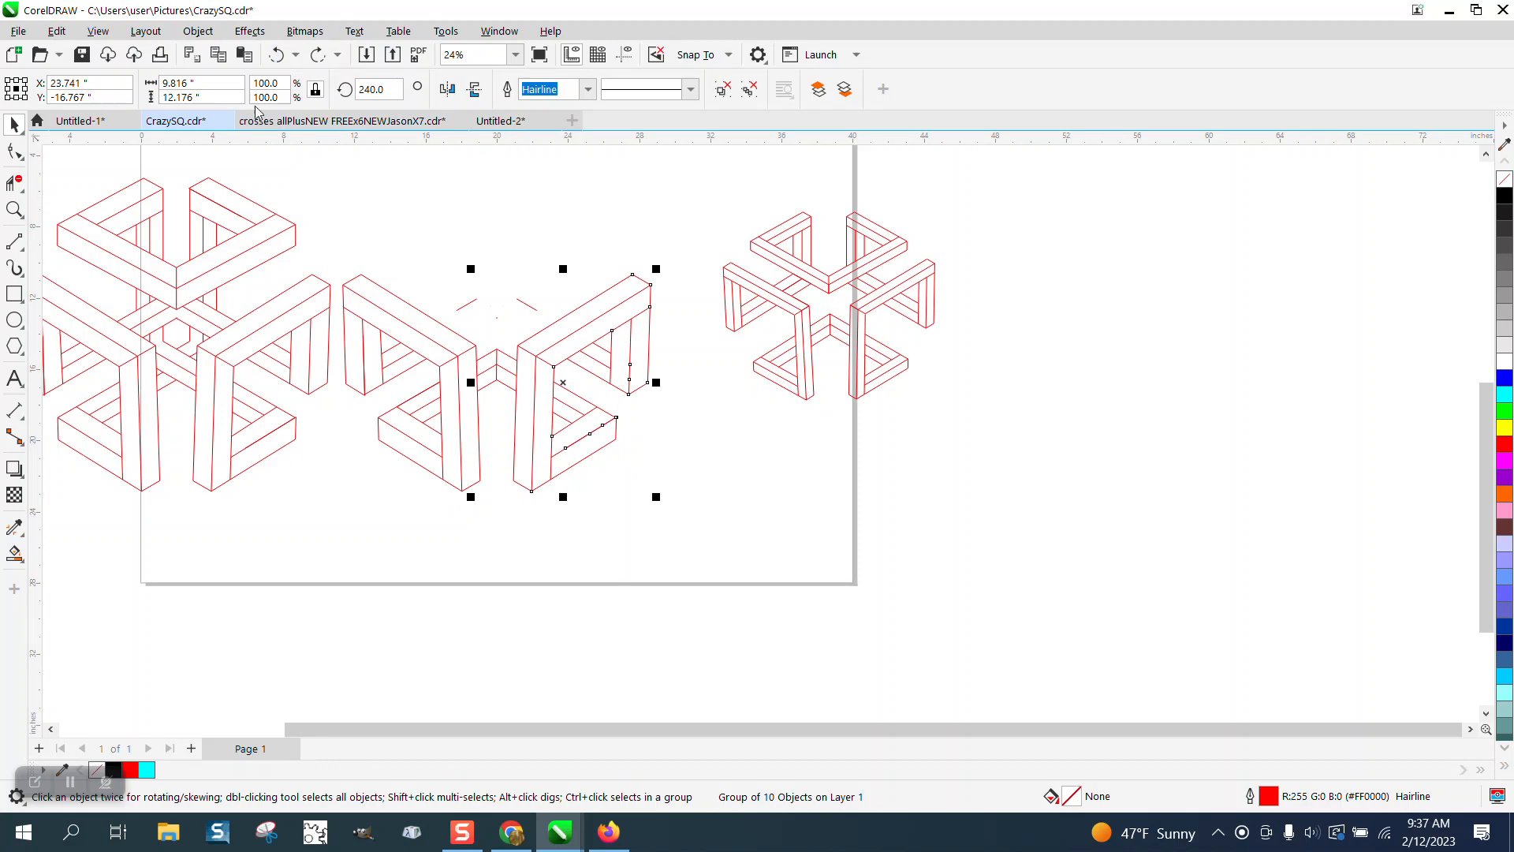
- Ungroup the right frame of the original figure
left_click(198, 31)
mouse_move(254, 350)
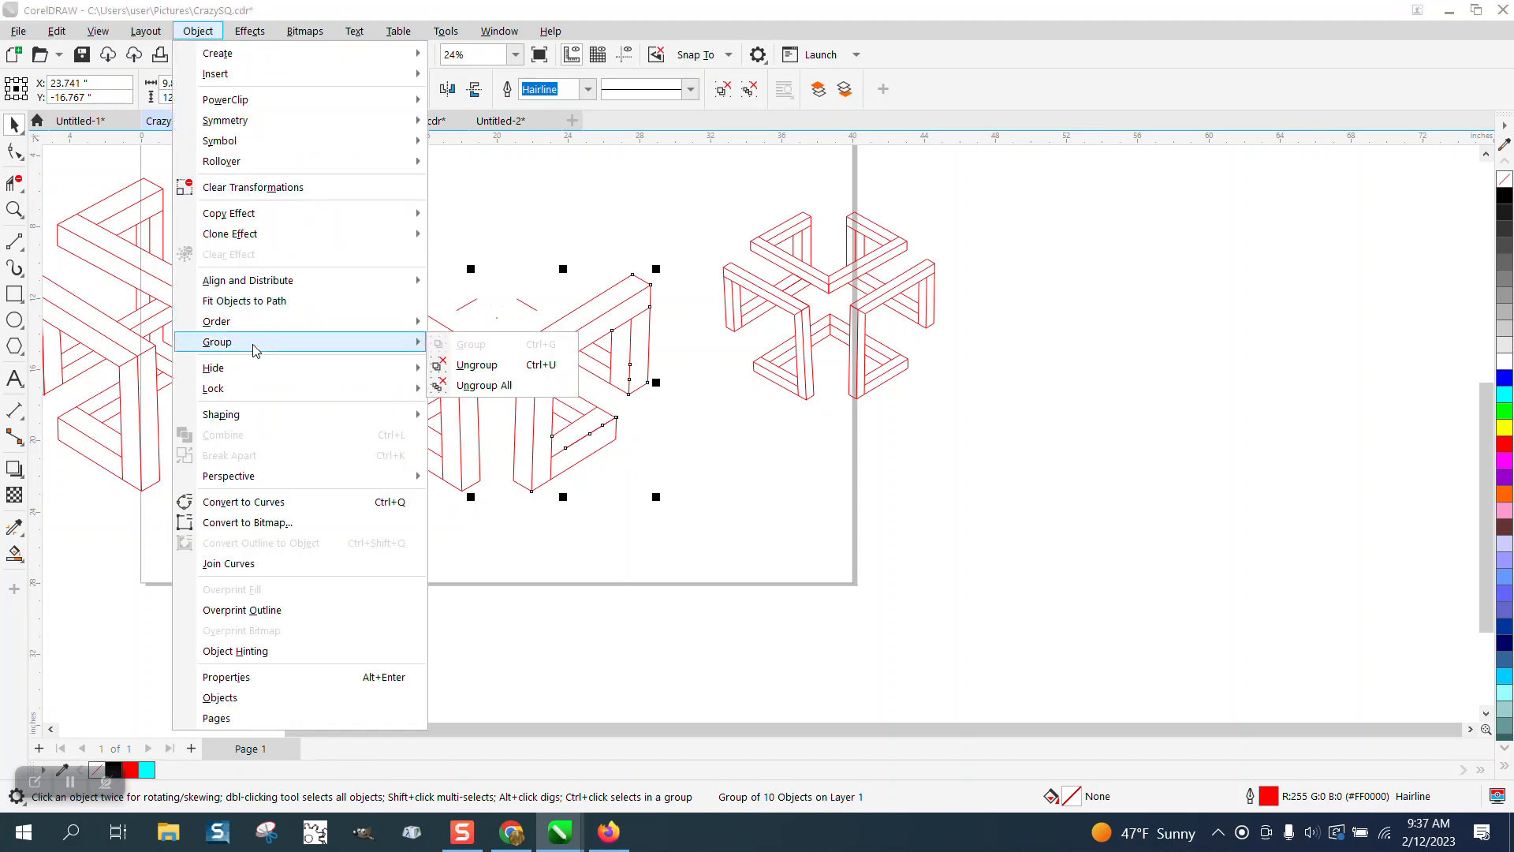
left_click(477, 364)
left_click(509, 302)
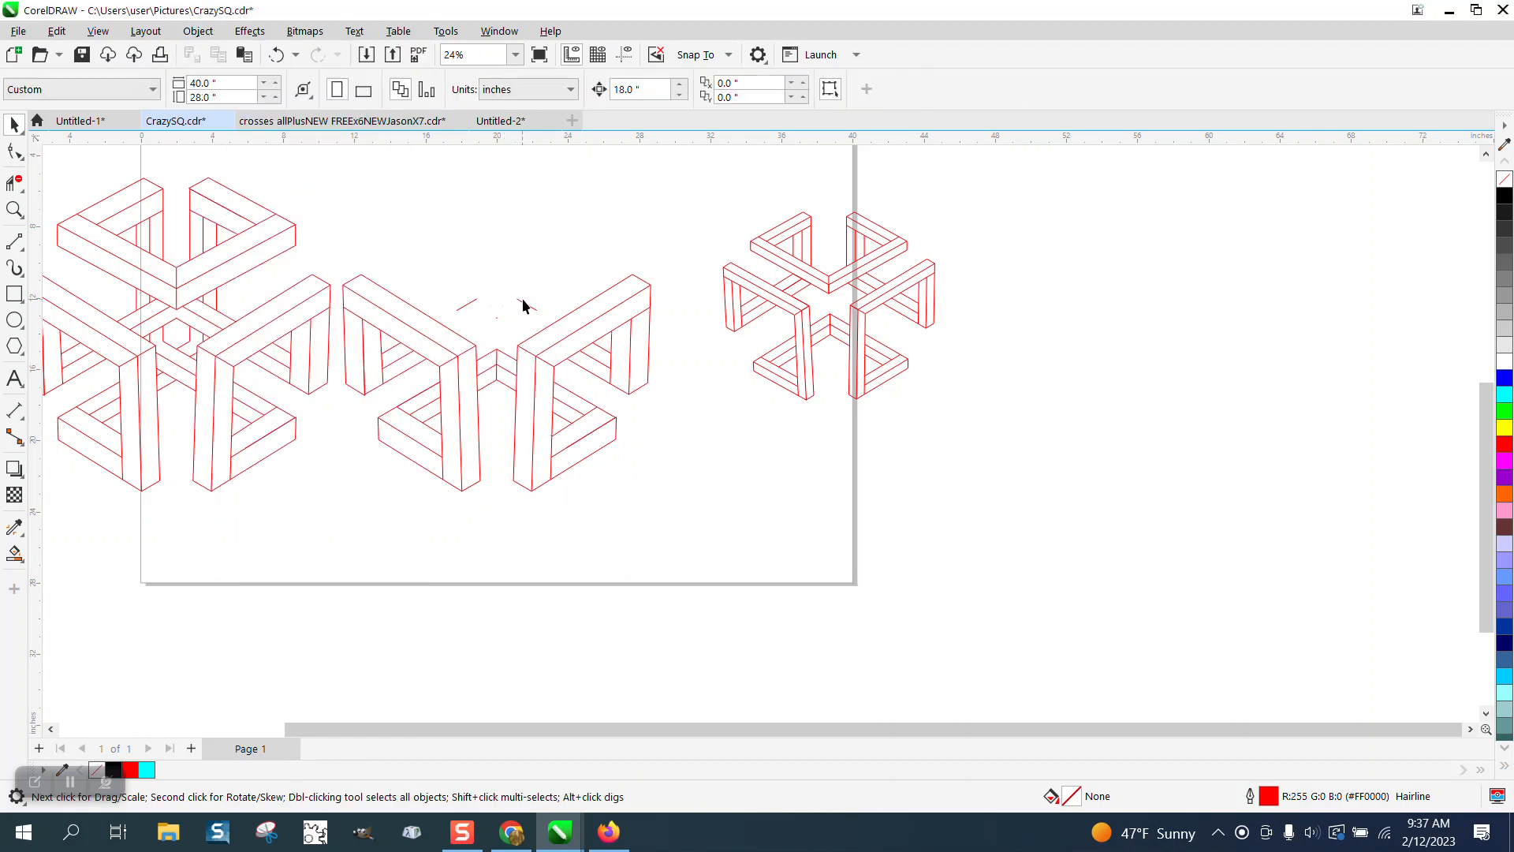
- Break apart the curve containing the right-hand stray line and delete that stray segment
left_click(523, 306)
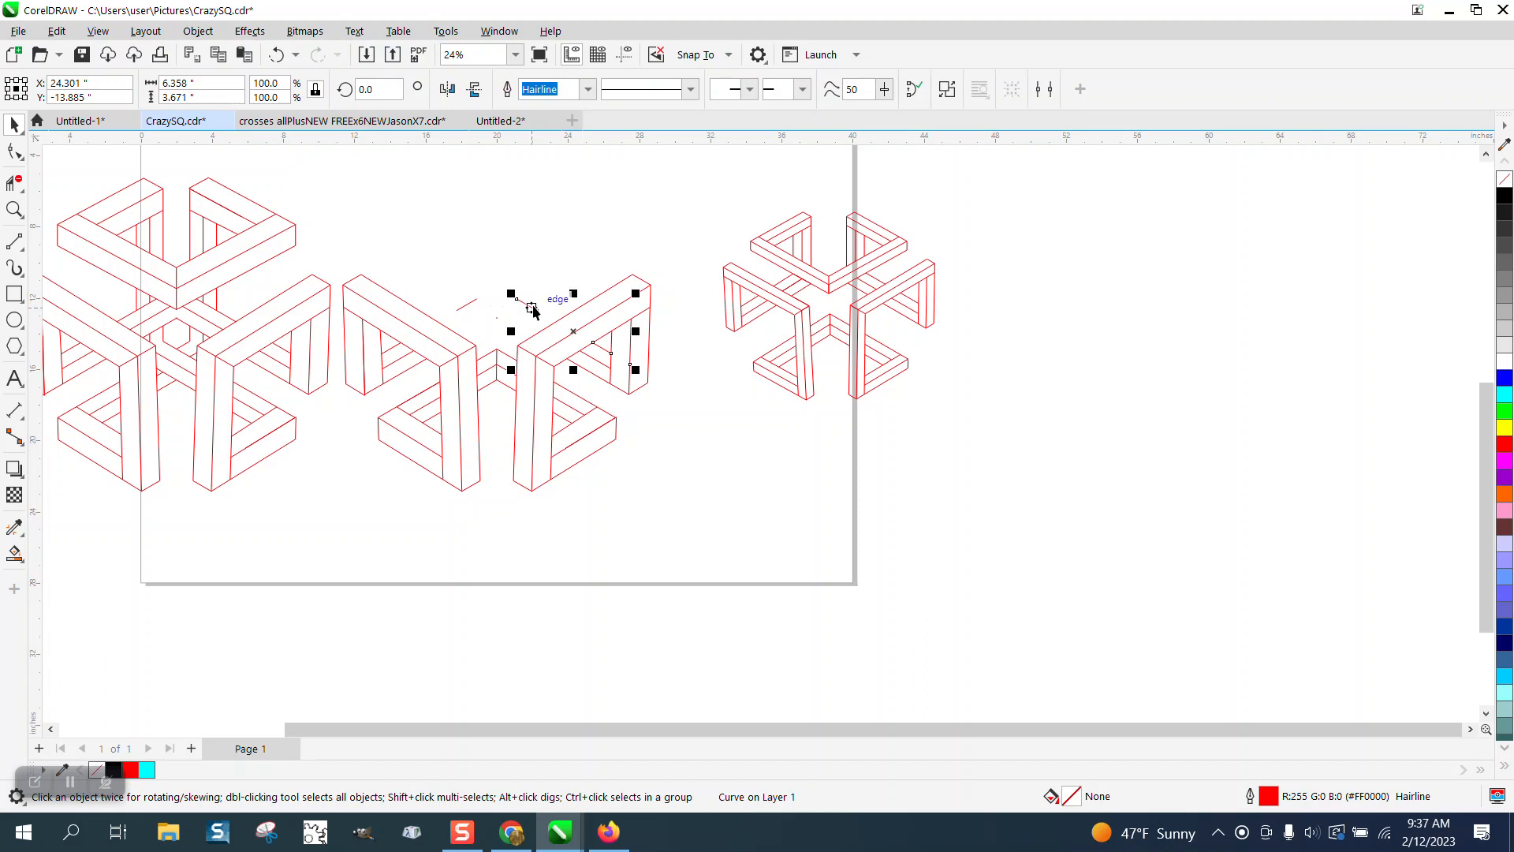
left_click(195, 35)
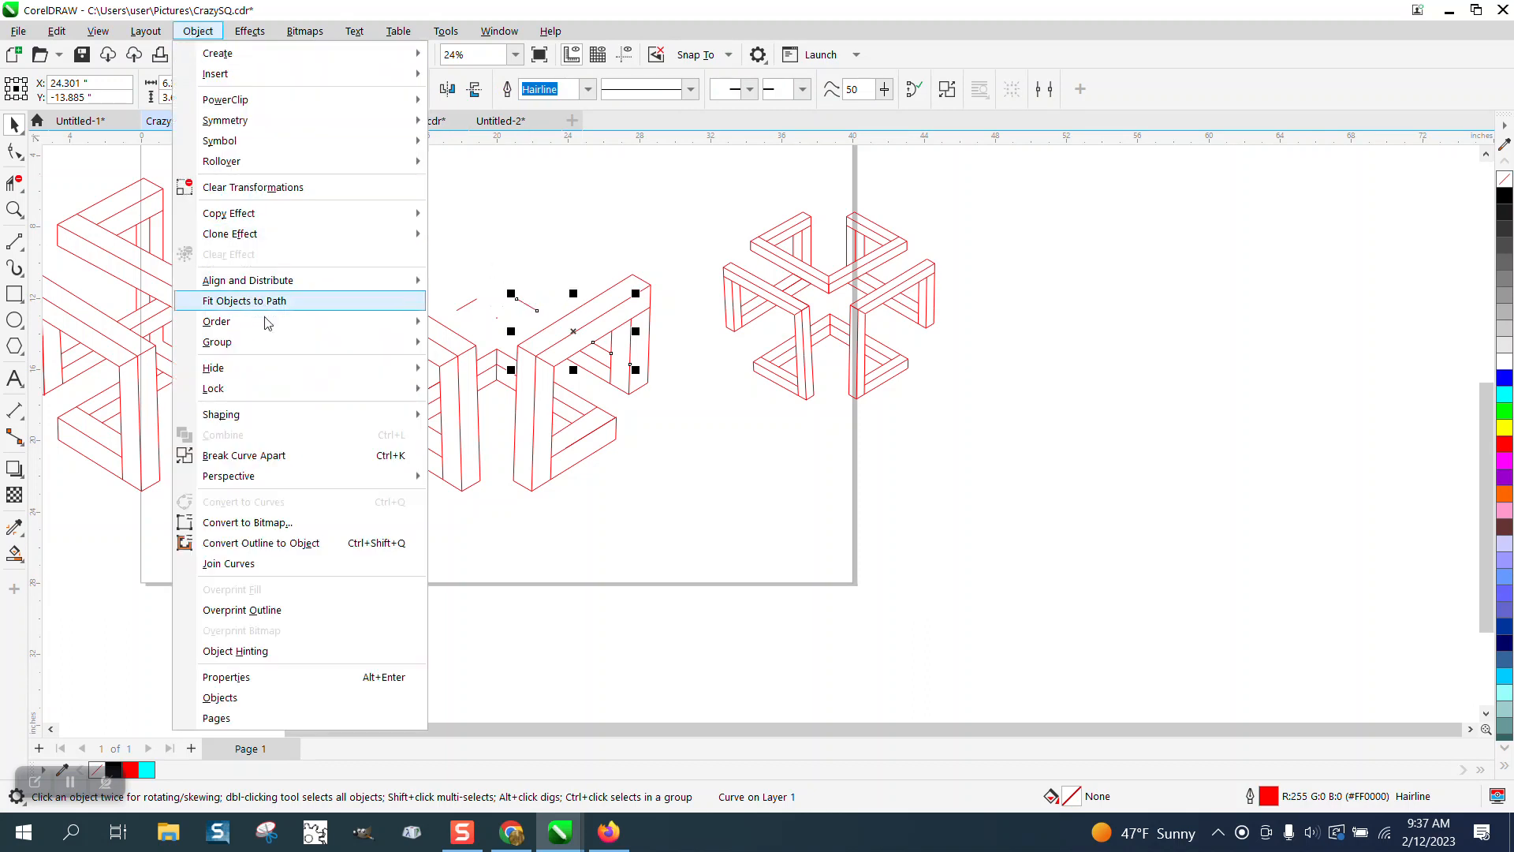
mouse_move(270, 345)
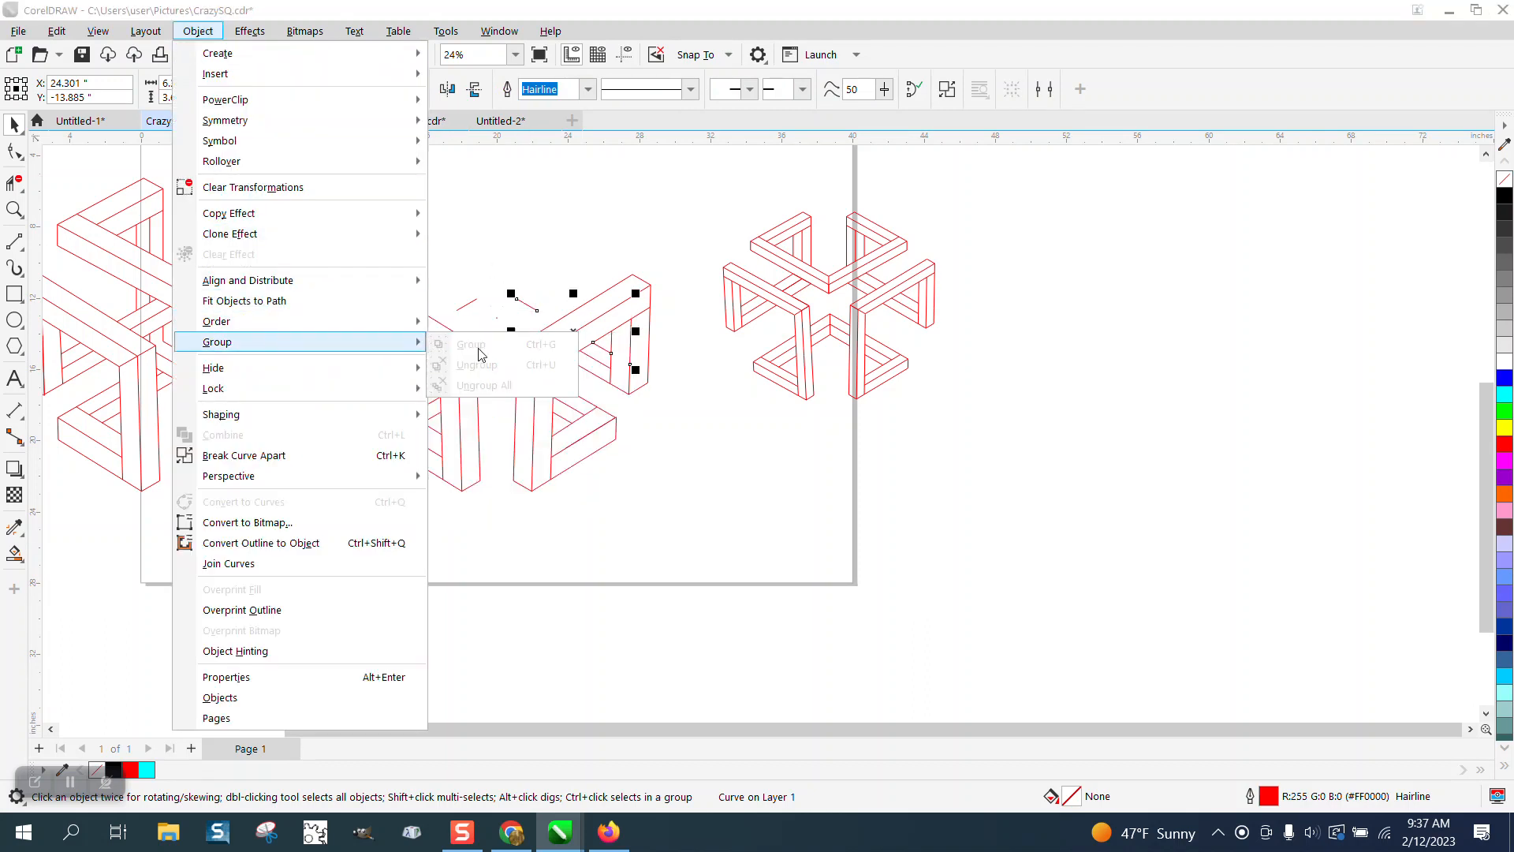
left_click(277, 455)
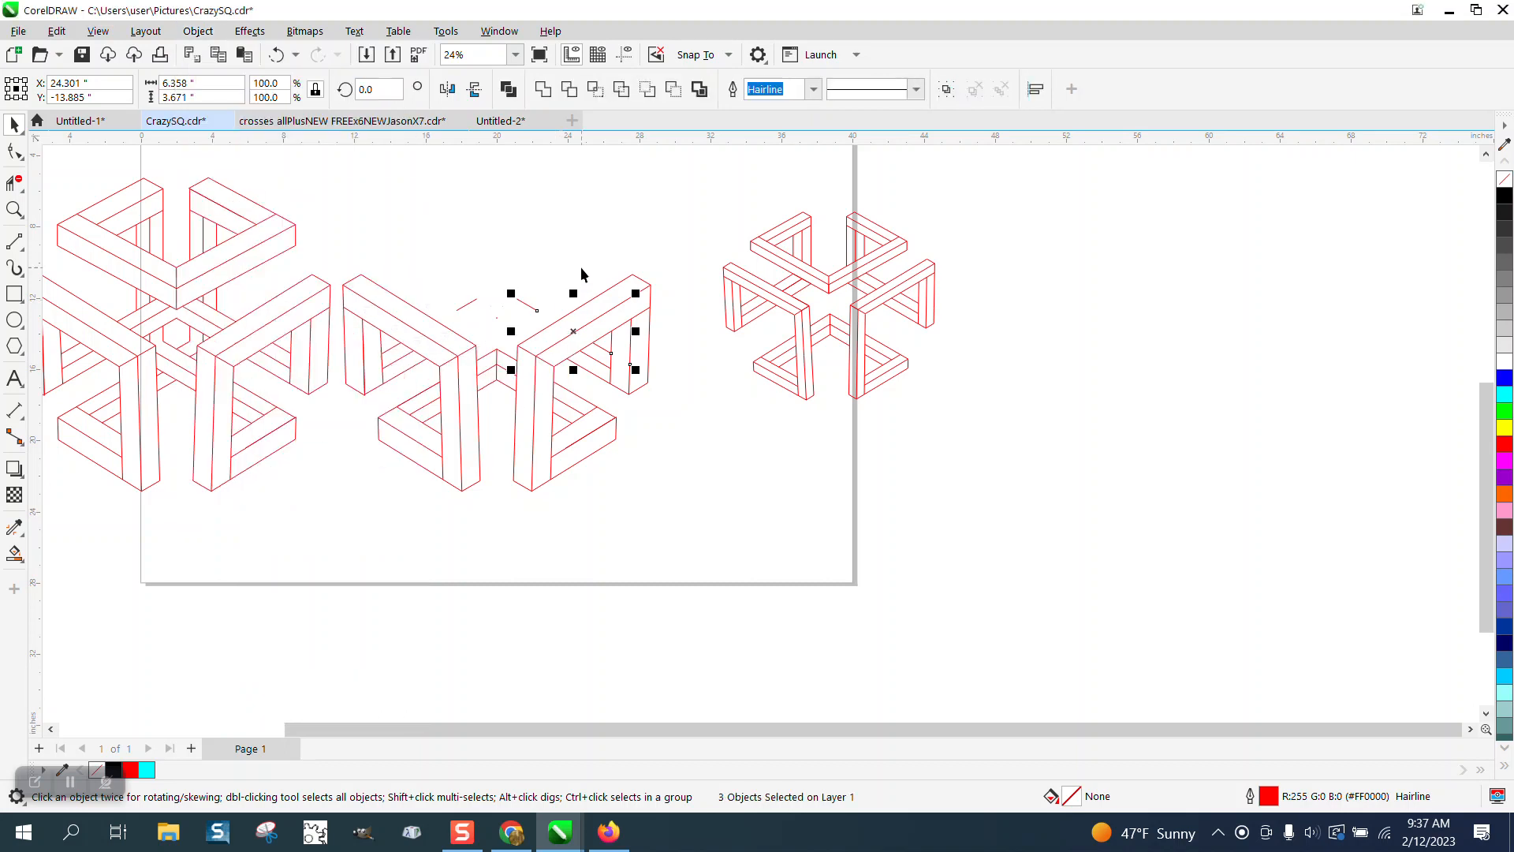
left_click(580, 270)
left_click(527, 304)
key("Delete")
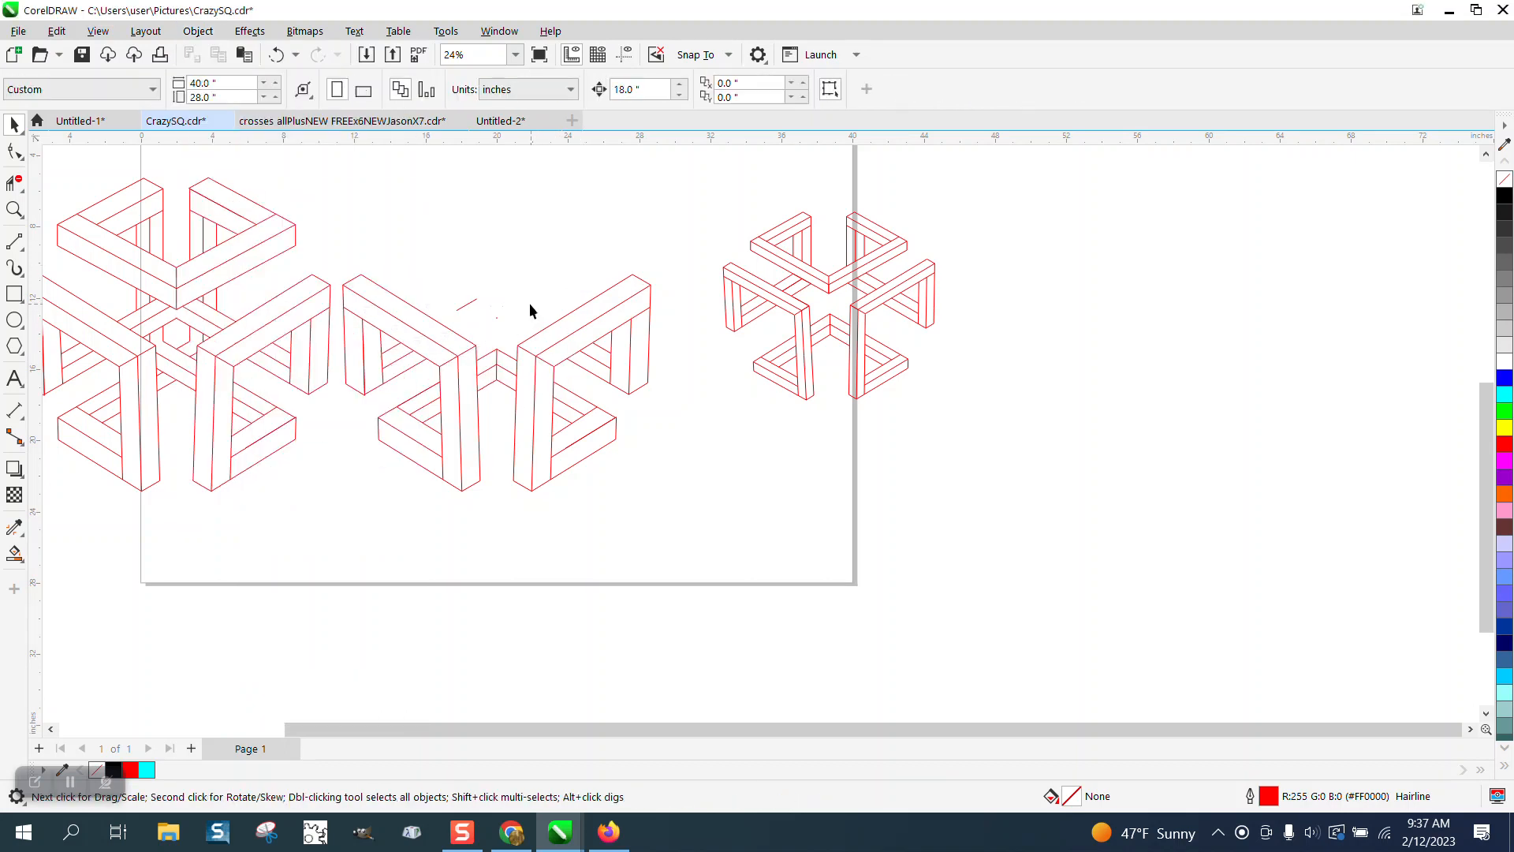
- Try to delete the stray left-hand line above the left frame, and undo the deletion
left_click(473, 306)
key("Delete")
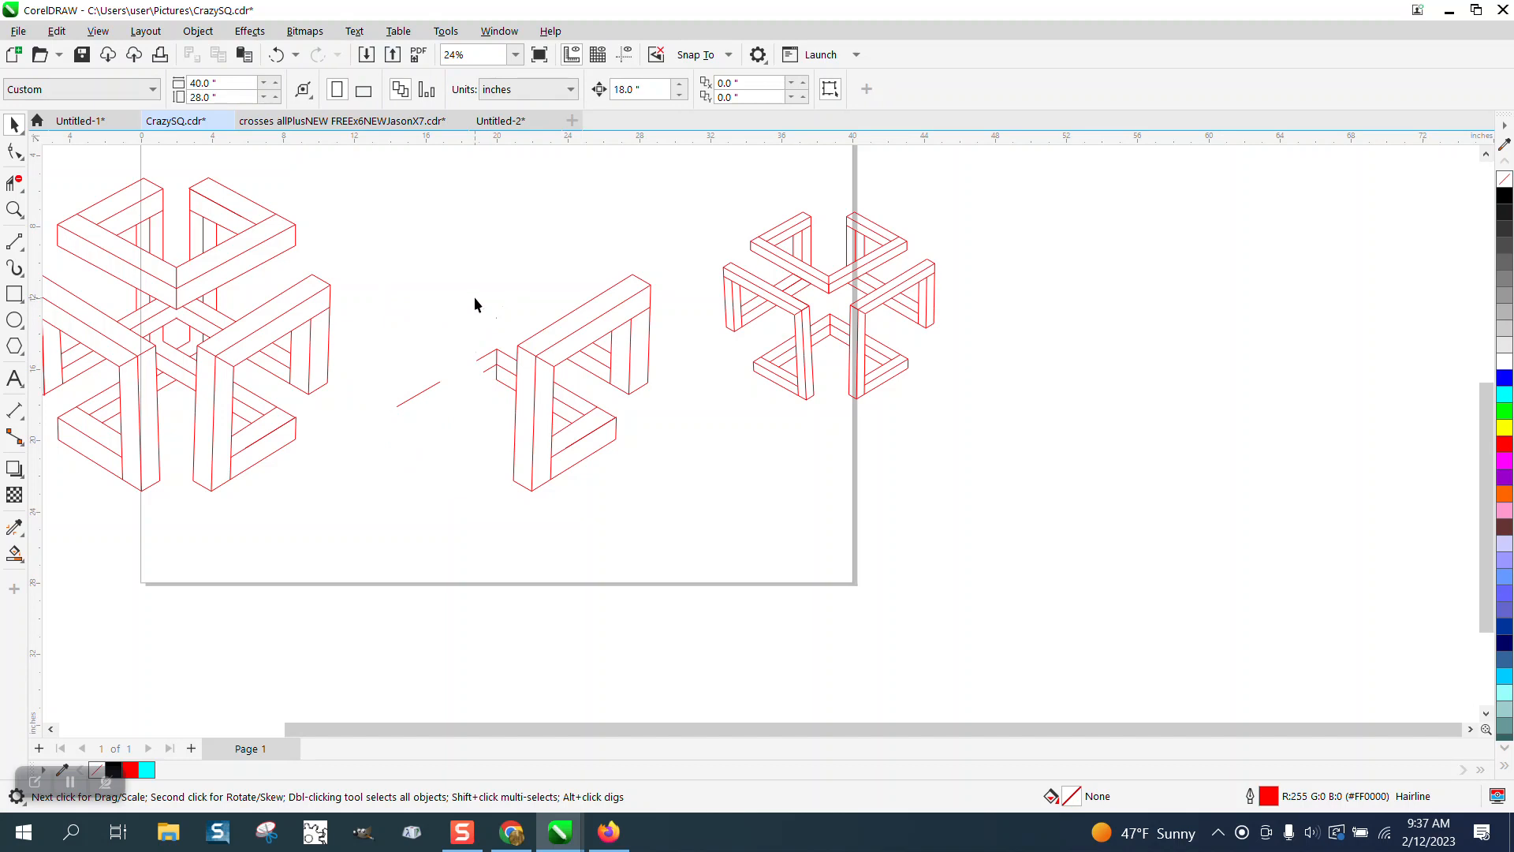
left_click(281, 55)
- Ungroup the left frame of the two-frame figure, undoing the accidental shift of its parts
left_click(198, 31)
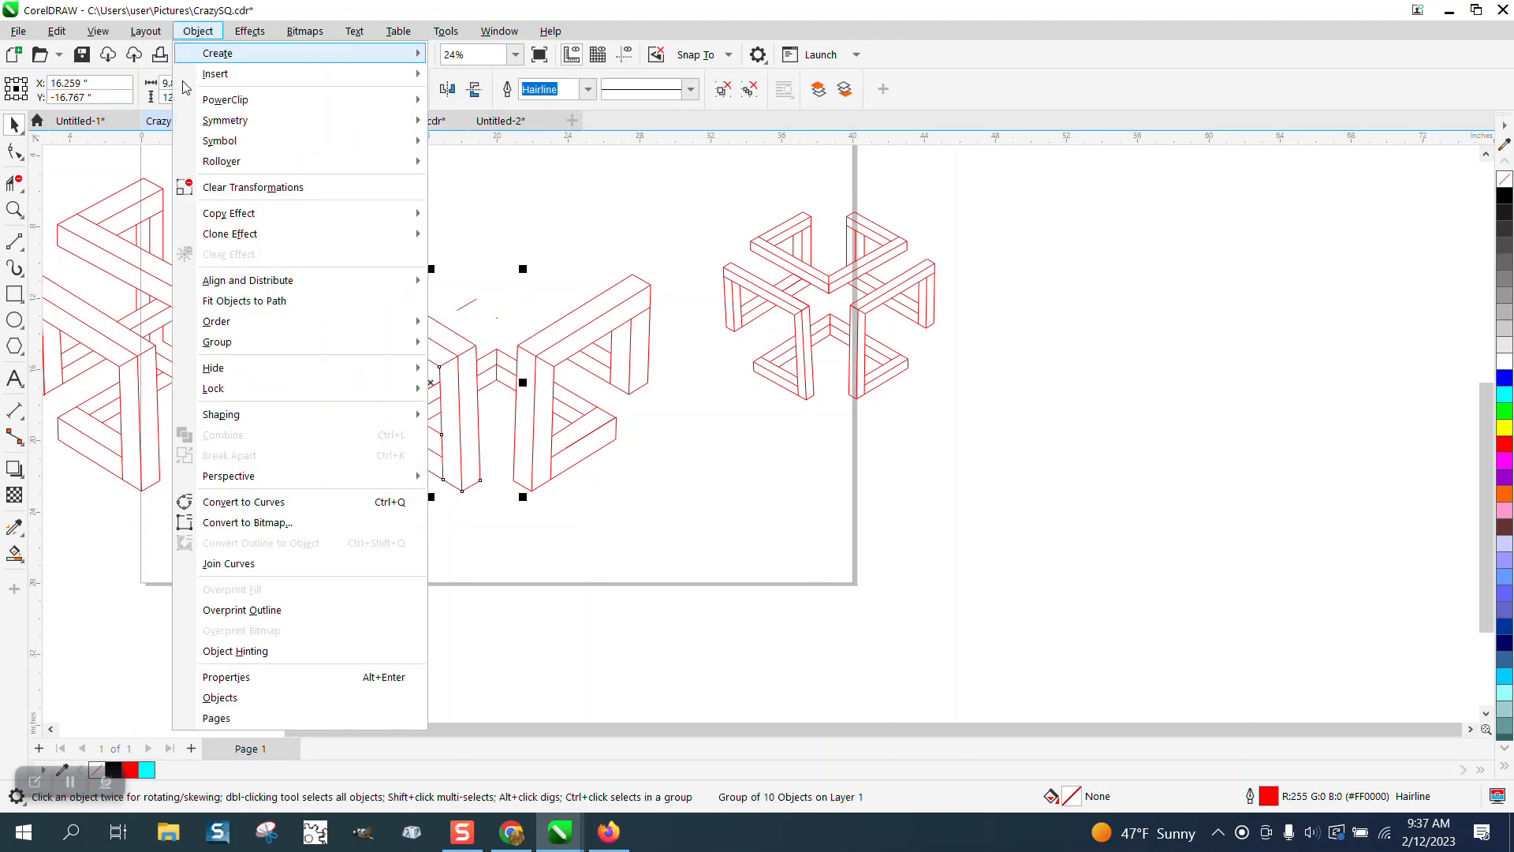
mouse_move(231, 347)
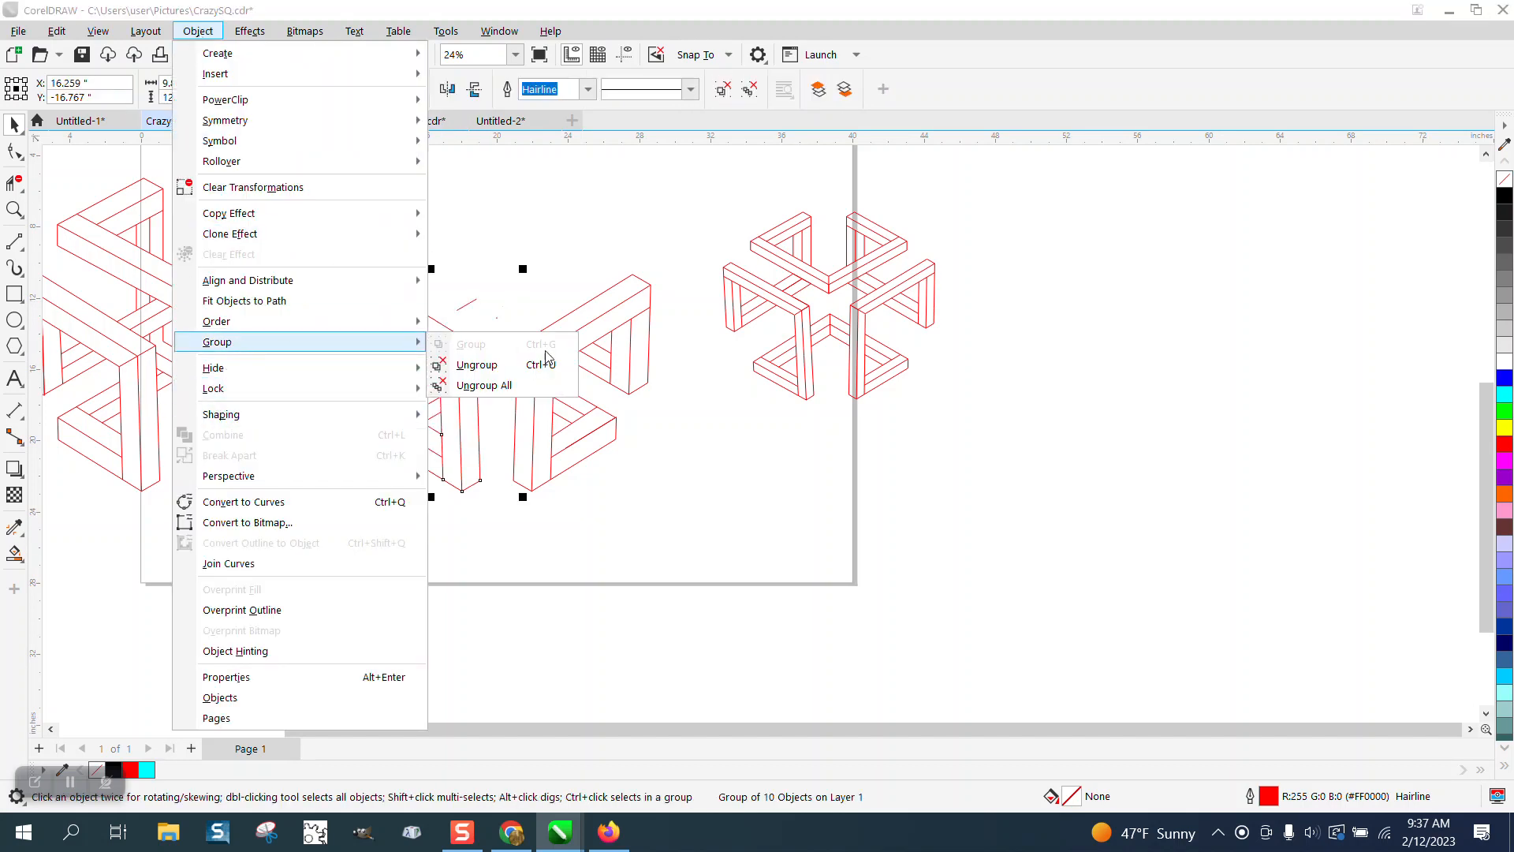
left_click(491, 367)
left_click_drag(483, 306, 470, 300)
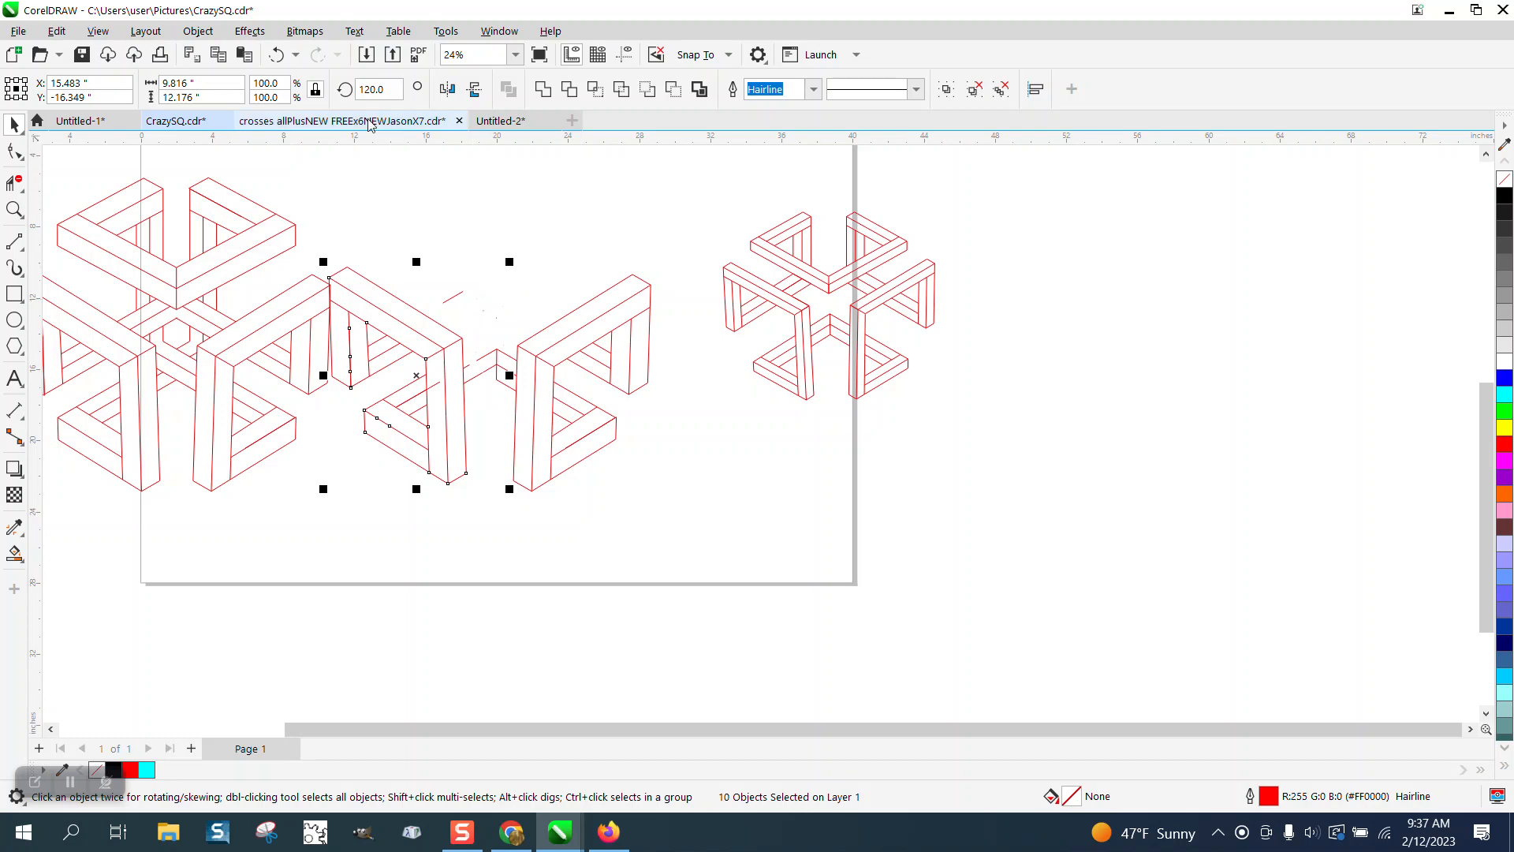
left_click(281, 55)
- Break apart the curve containing the stray line above the left frame and delete that stray segment
left_click(504, 178)
left_click(445, 296)
left_click(206, 36)
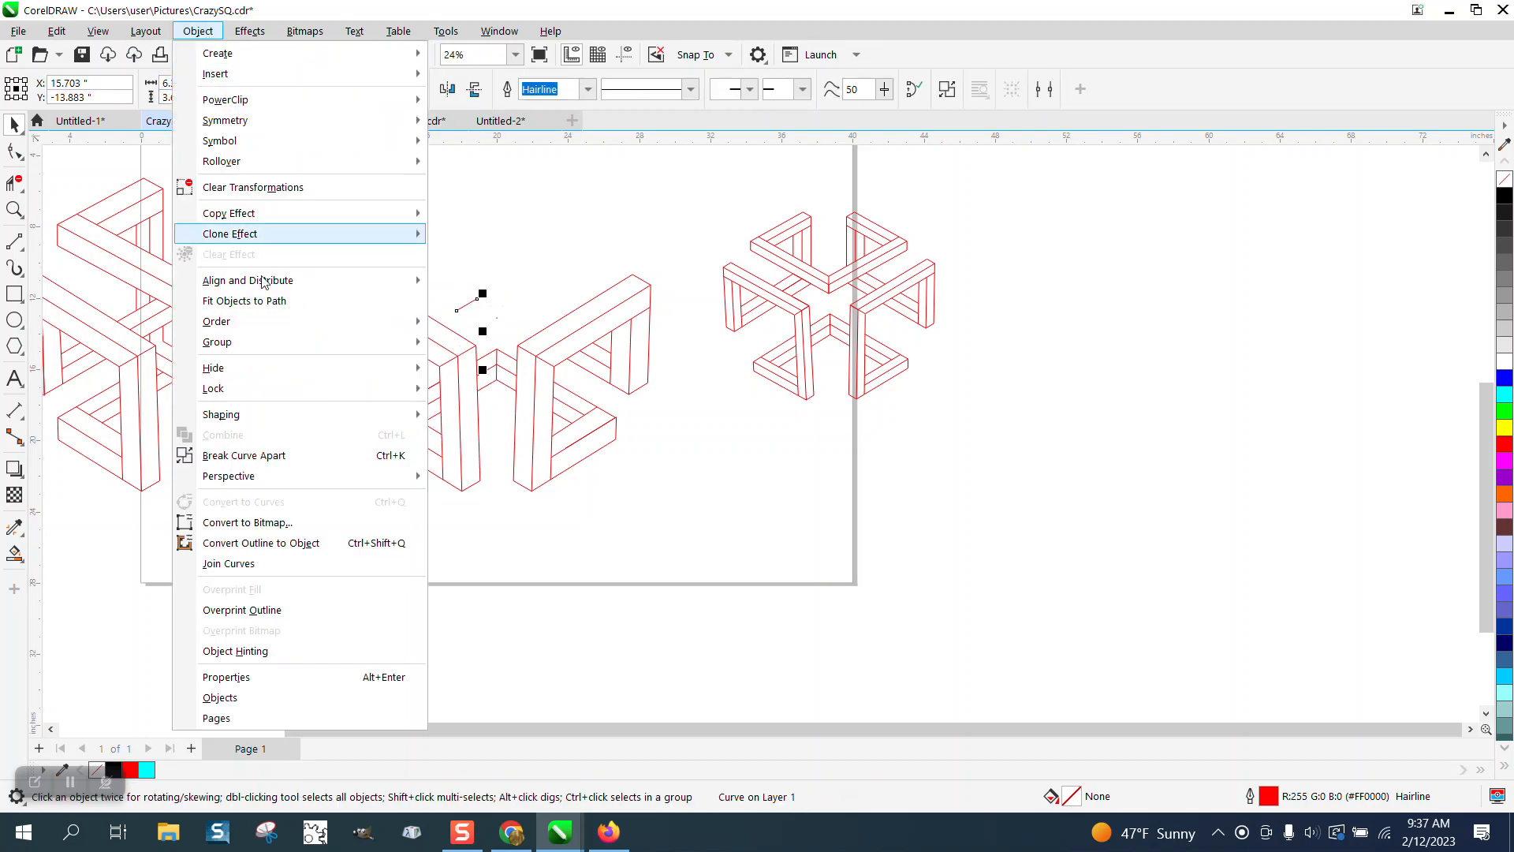
left_click(286, 454)
left_click(561, 274)
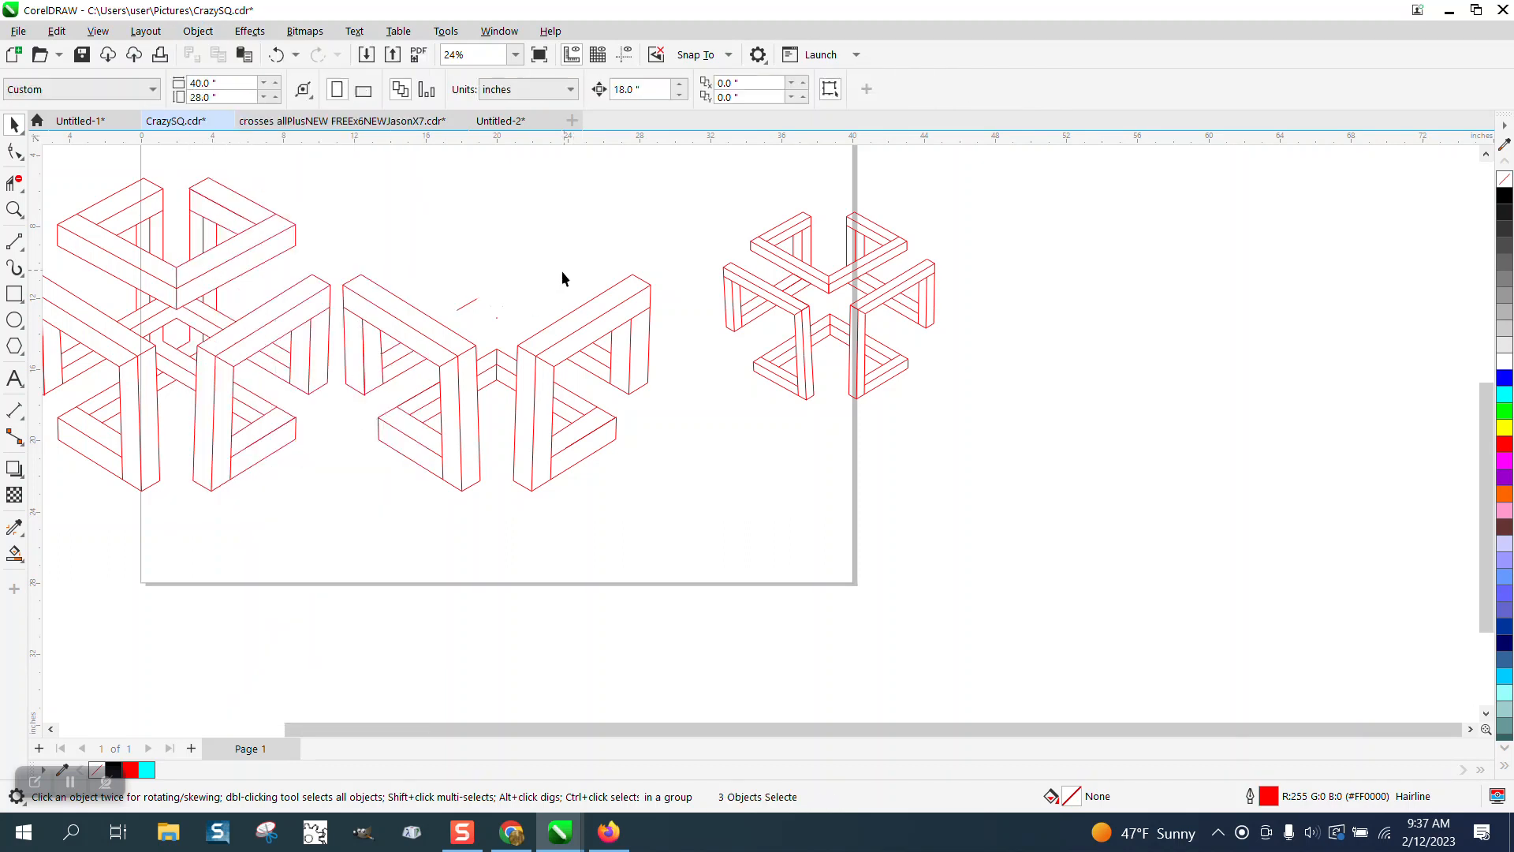
left_click(475, 303)
key("Delete")
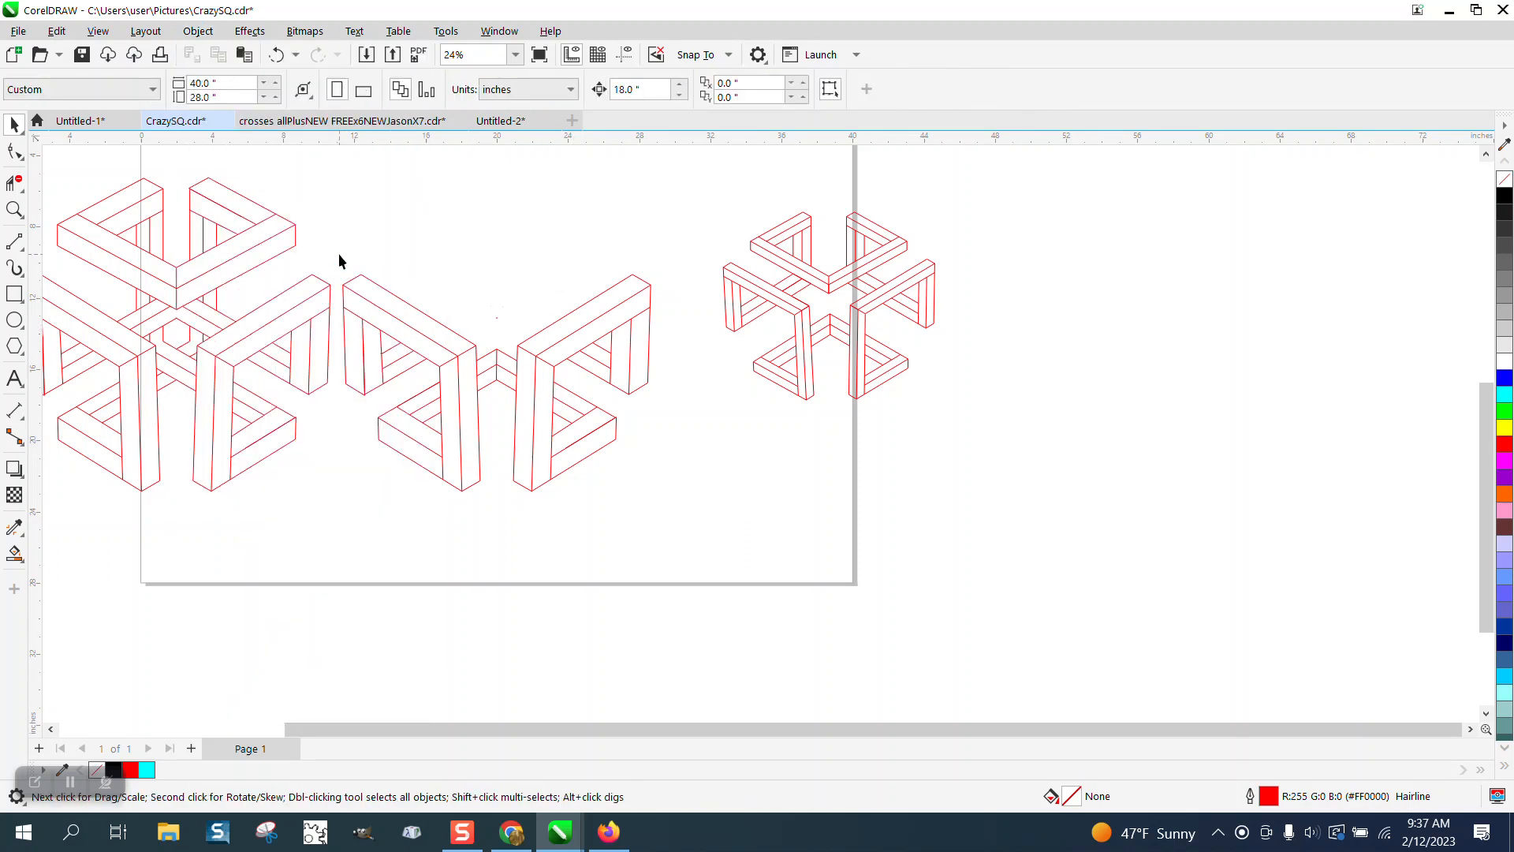
- Duplicate the two-frame figure and move the copy right in three 18-inch nudges, to X 74 inches
left_click_drag(627, 479, 717, 526)
key("ctrl+c")
key("ctrl+v")
key("Right")
key("Right")
key("Right")
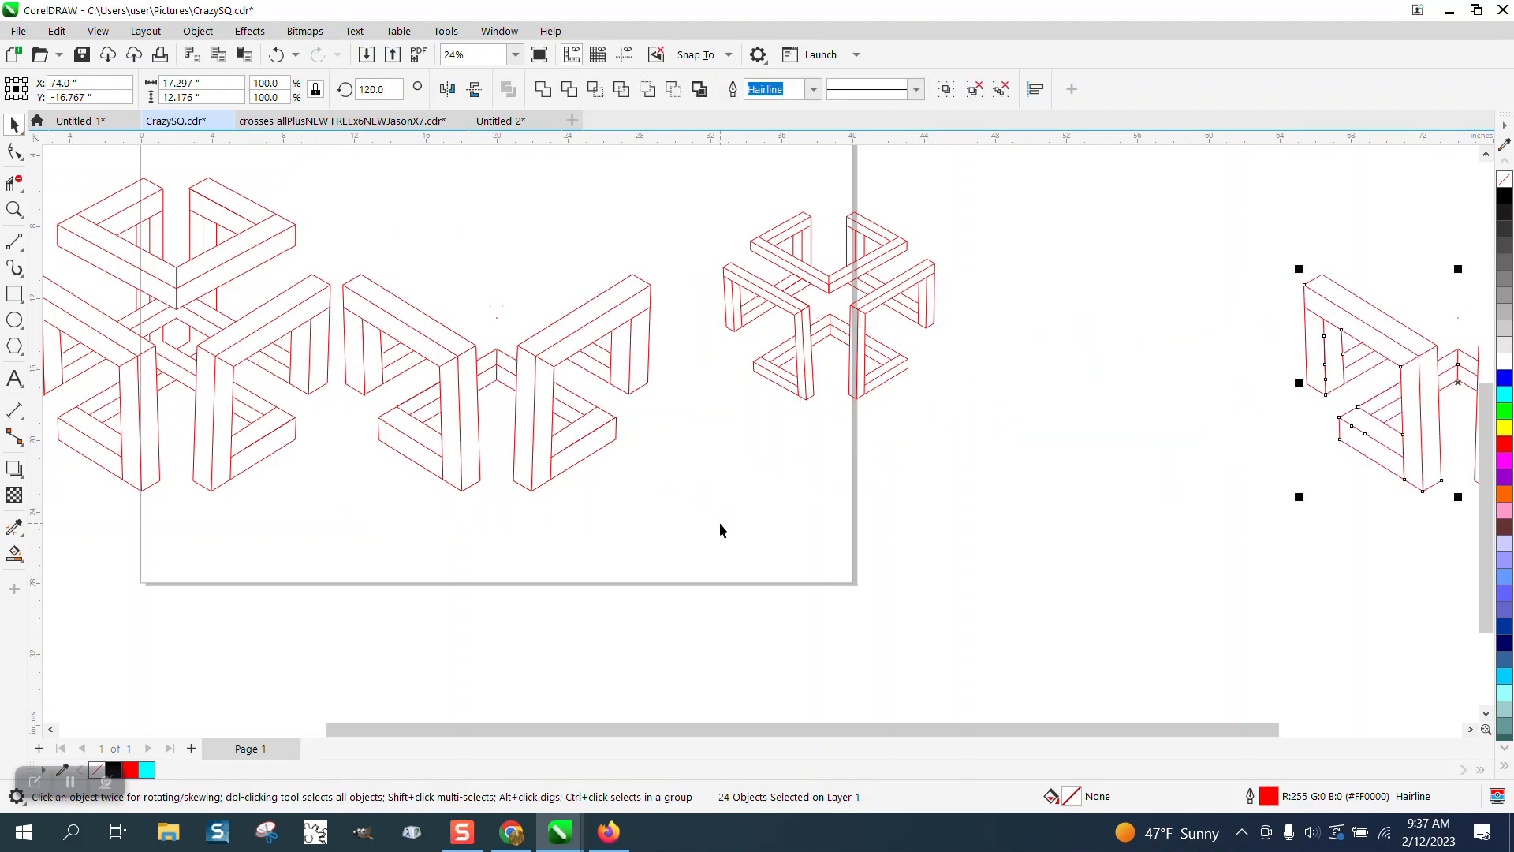
- Select all parts of the original two-frame figure and group them
left_click_drag(335, 234, 615, 492)
left_click_drag(707, 536, 708, 536)
key("ctrl+g")
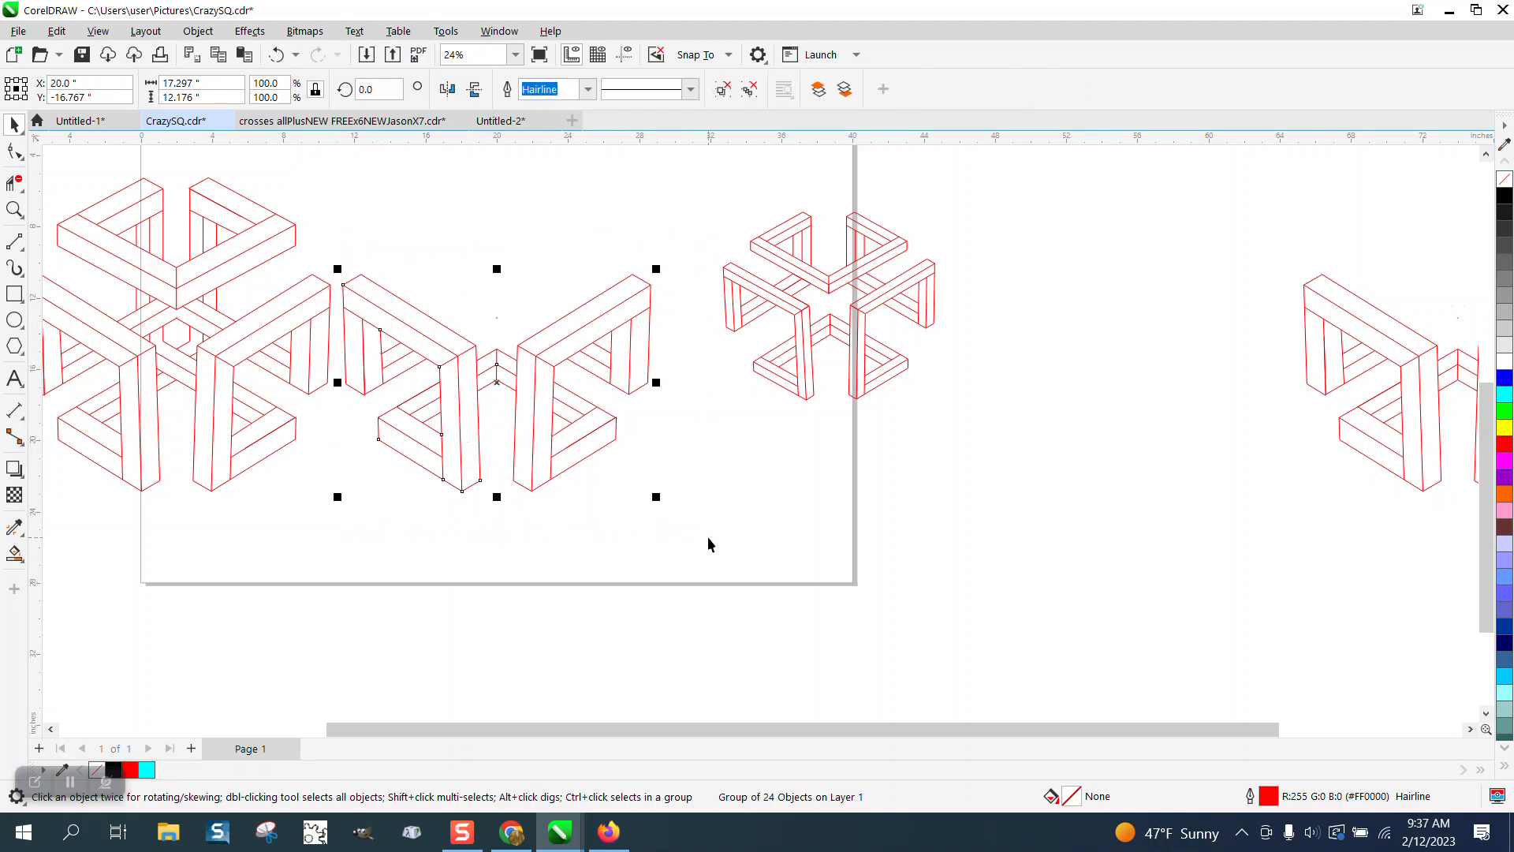
- Create a mirrored copy of the grouped two-frame figure above the original, flip it upright vertically, and deselect it
left_click_drag(497, 499, 513, 286)
scroll(716, 569, "down", 1)
scroll(710, 556, "down", 2)
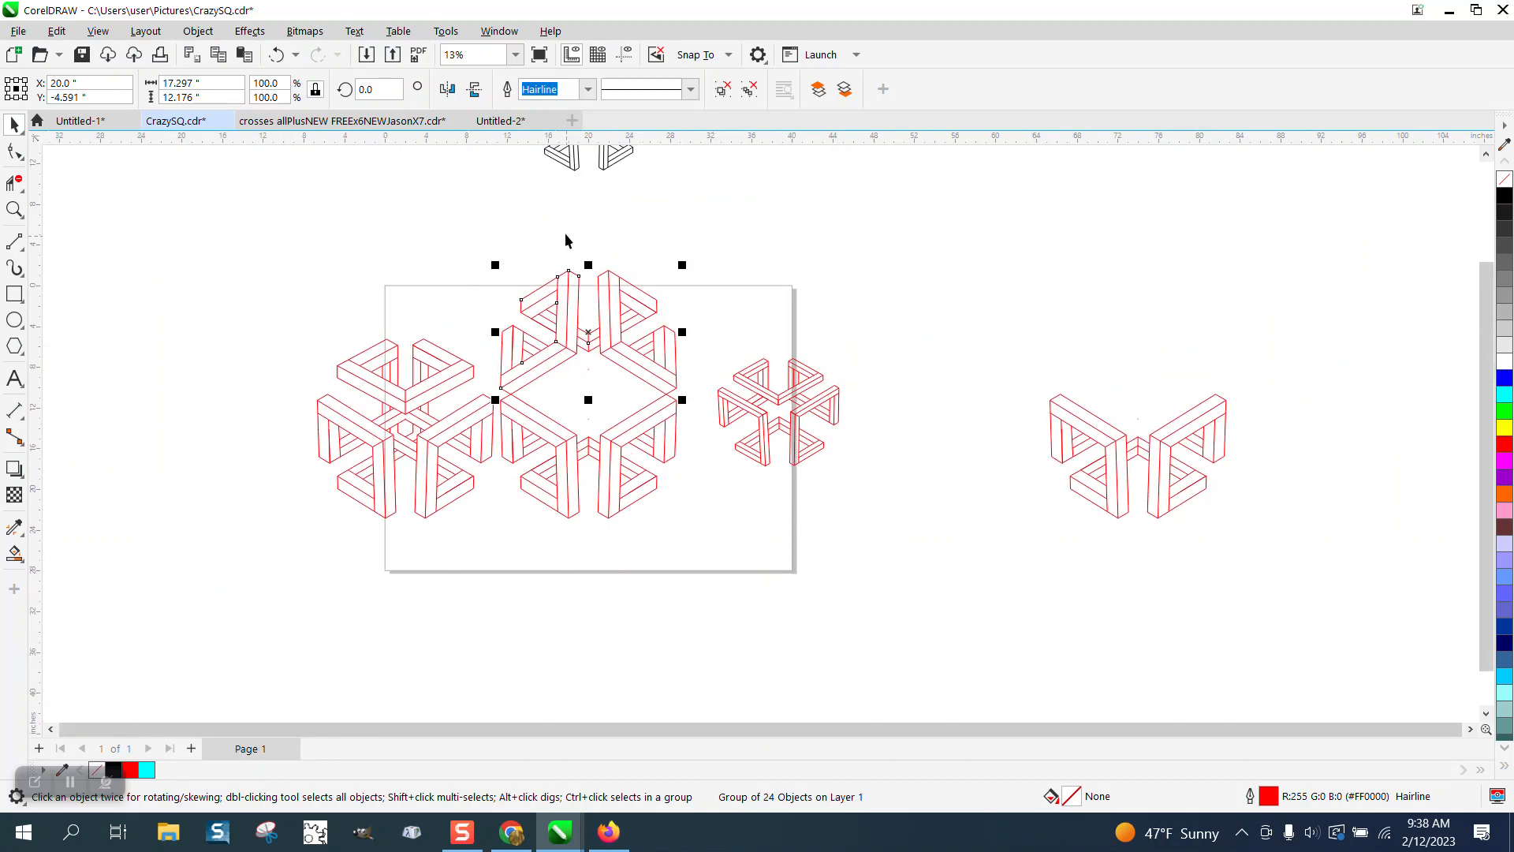
left_click(474, 90)
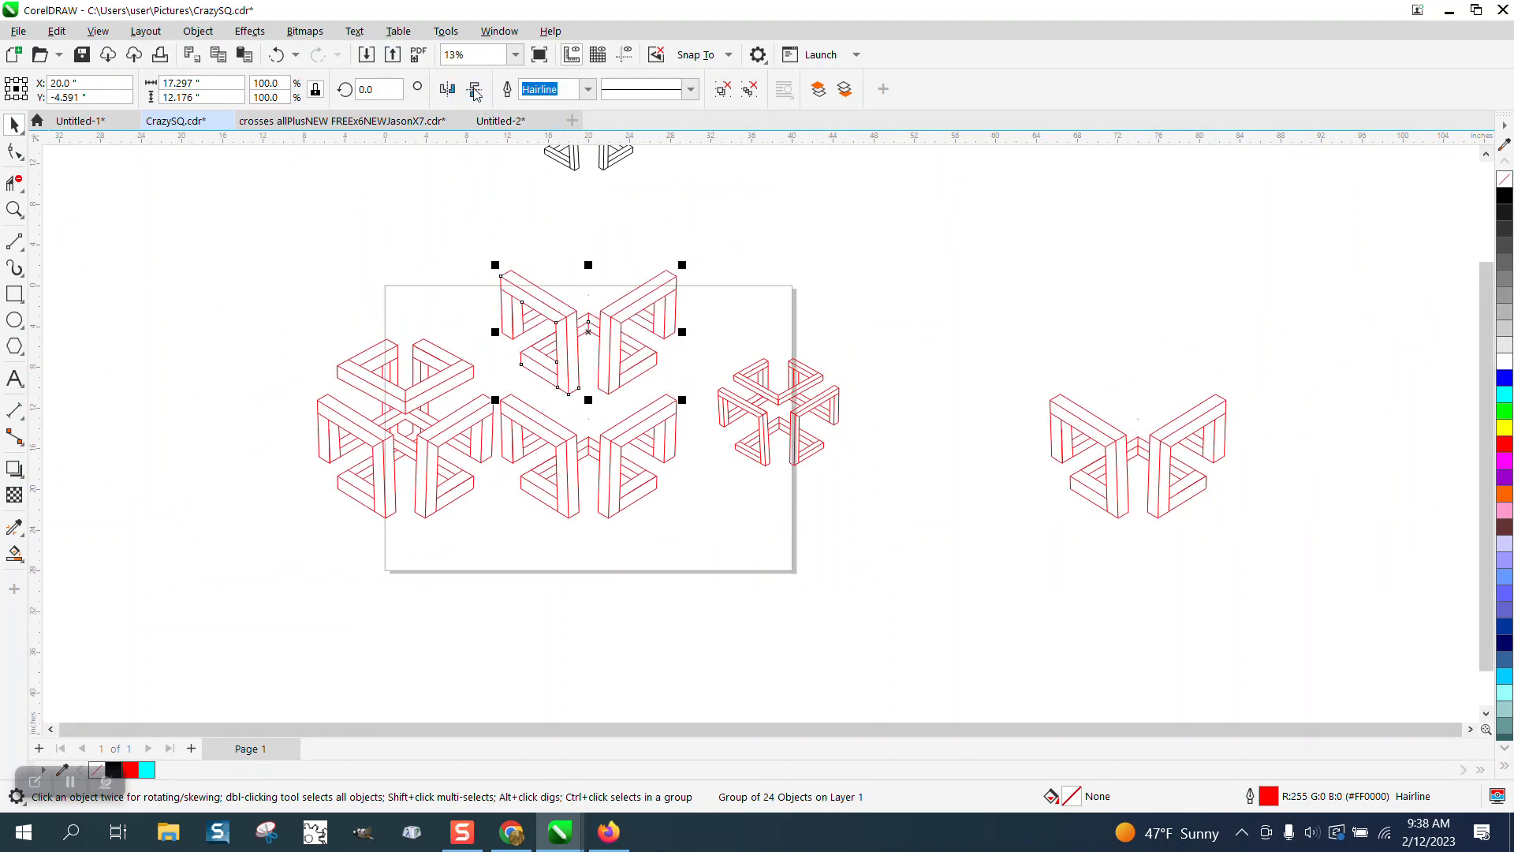
left_click(597, 364)
left_click(202, 216)
- Remove the right frame from the far-right copy with the virtual segment delete tool, keeping its left frame
left_click(15, 209)
left_click_drag(446, 250, 729, 437)
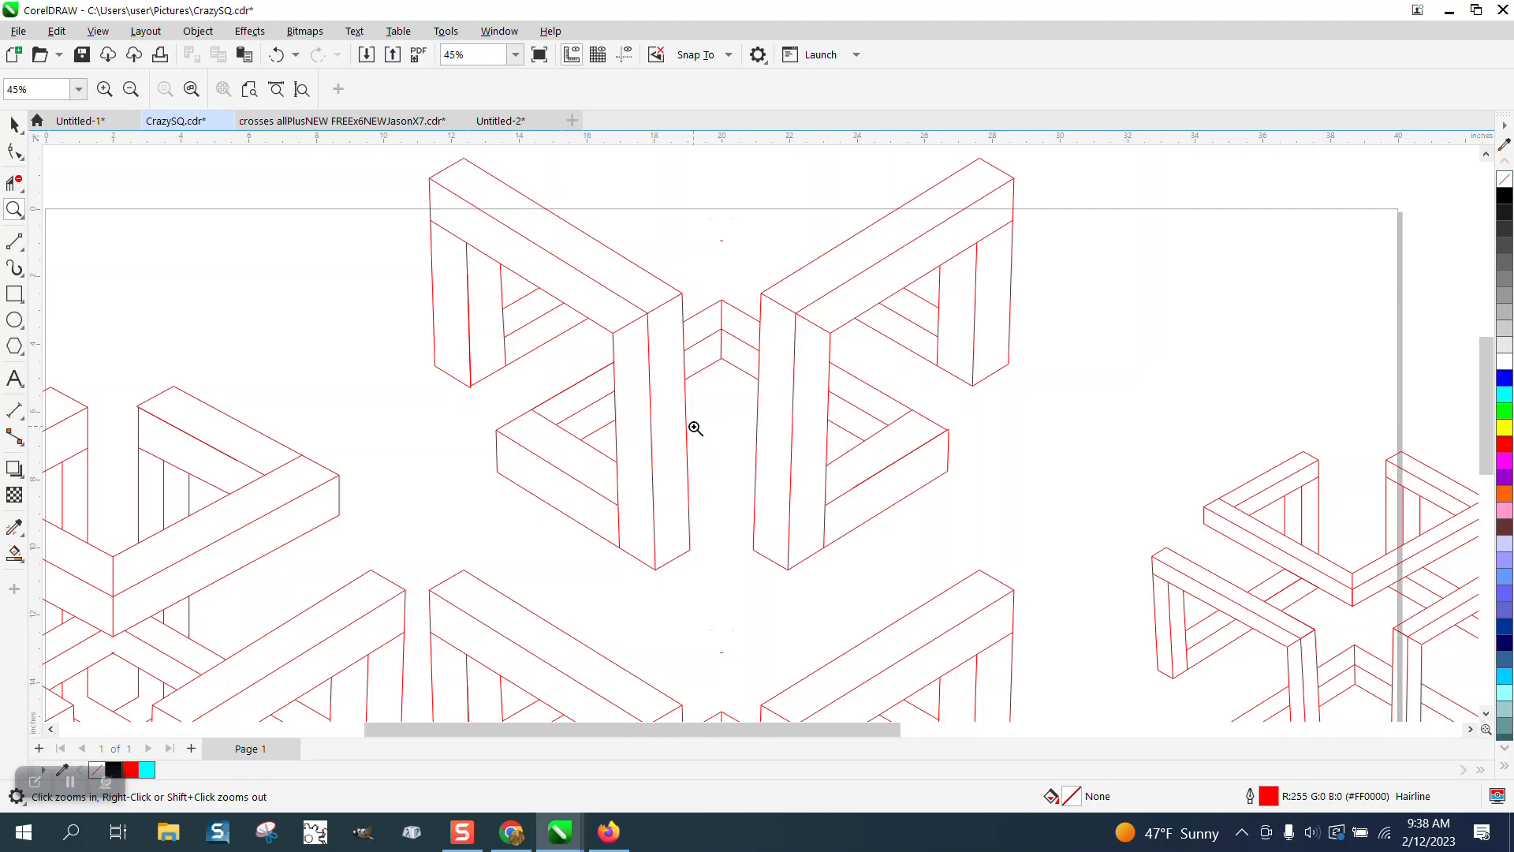
scroll(644, 406, "down", 1)
scroll(637, 407, "down", 3)
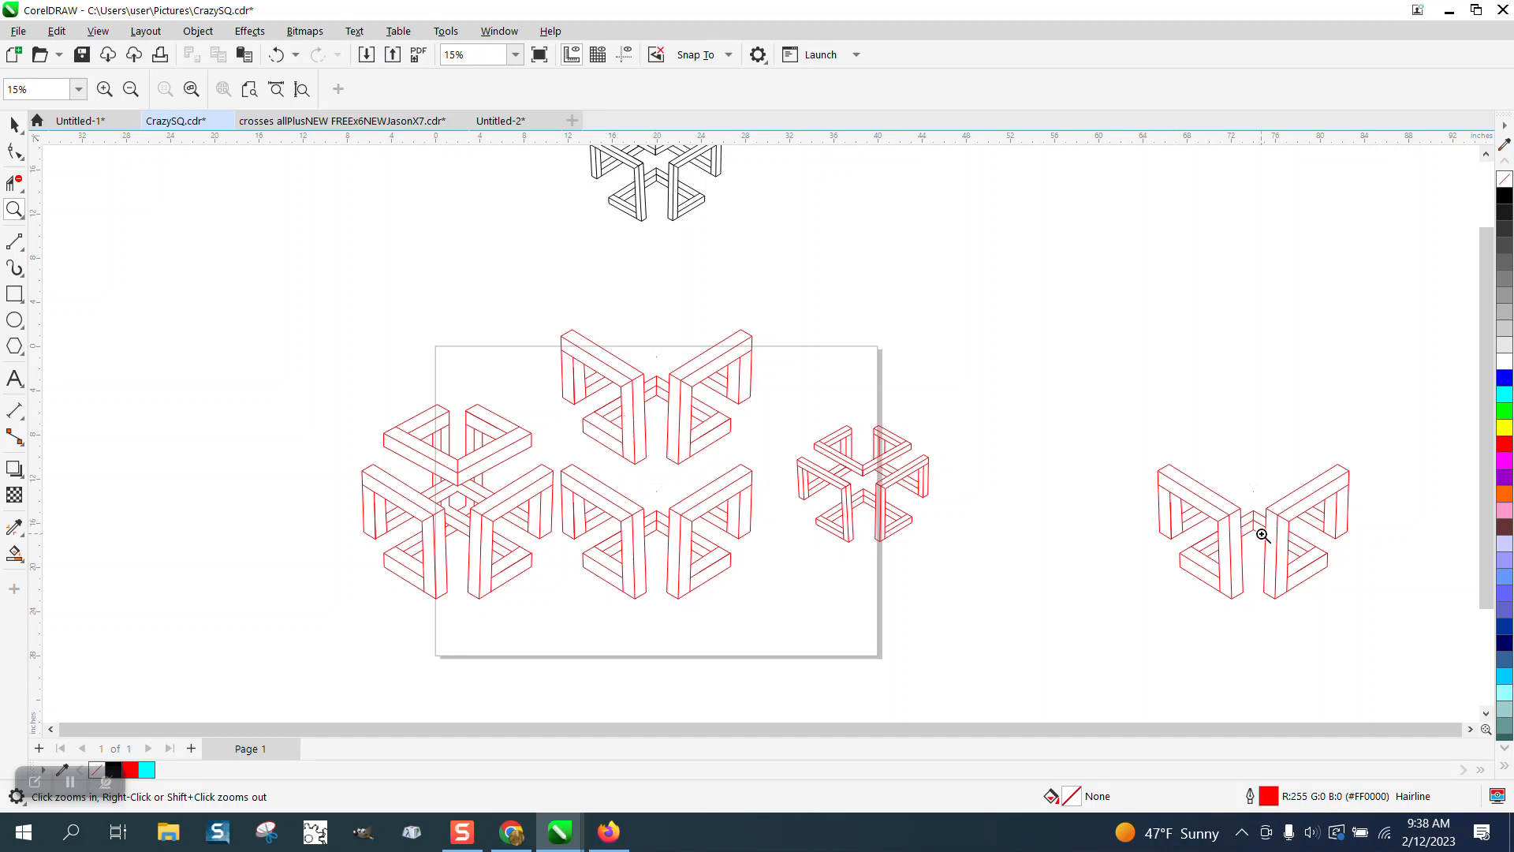
left_click(14, 183)
left_click_drag(1267, 502, 1353, 613)
left_click_drag(1350, 520, 1391, 545)
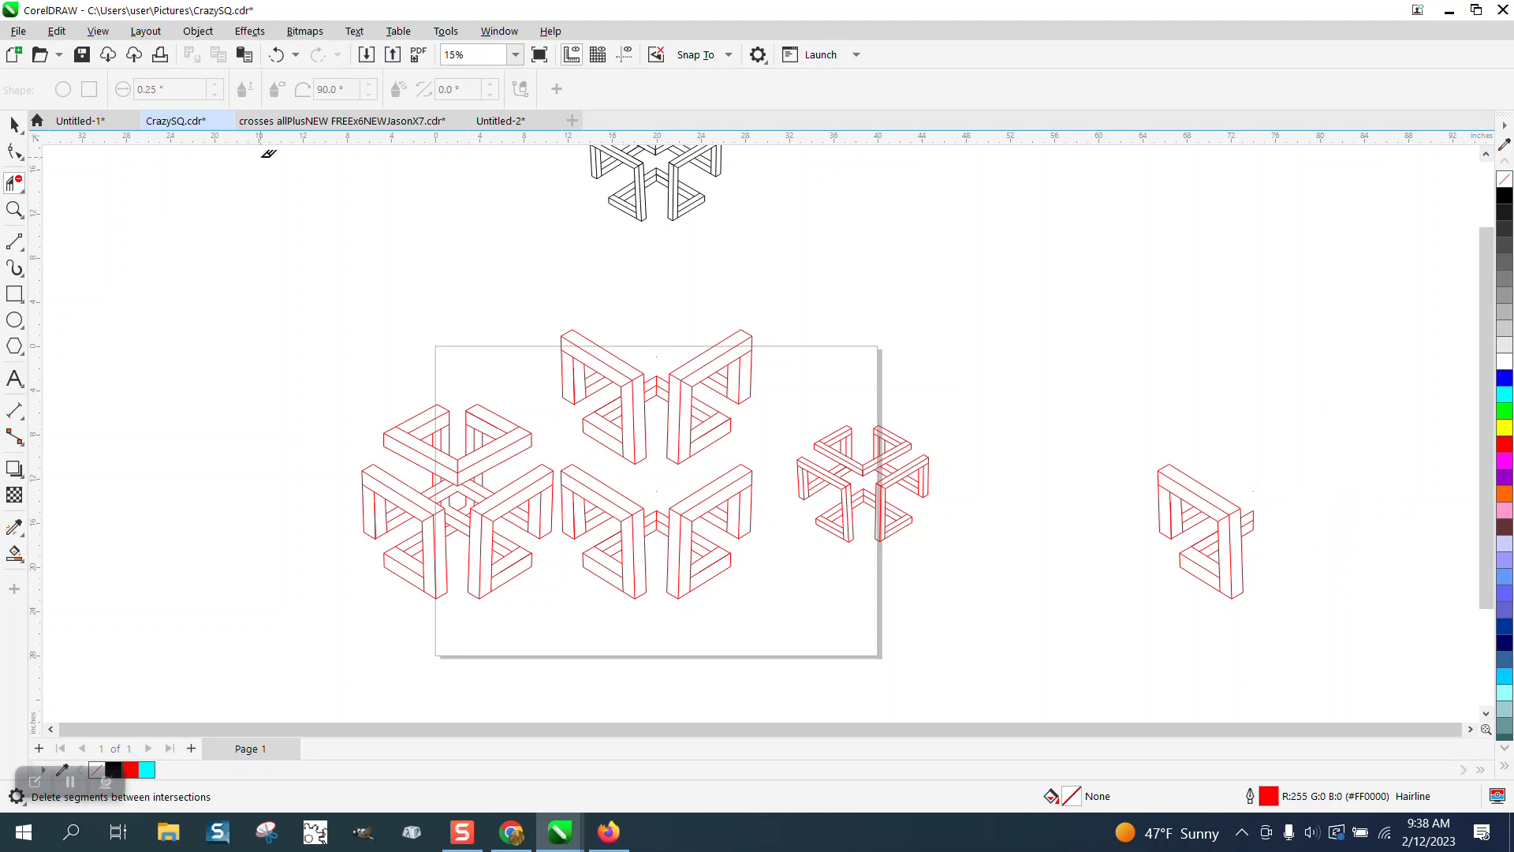
- Group the remaining frame of the far-right copy and rotate it 240 degrees
left_click(14, 125)
left_click_drag(1317, 612, 1319, 612)
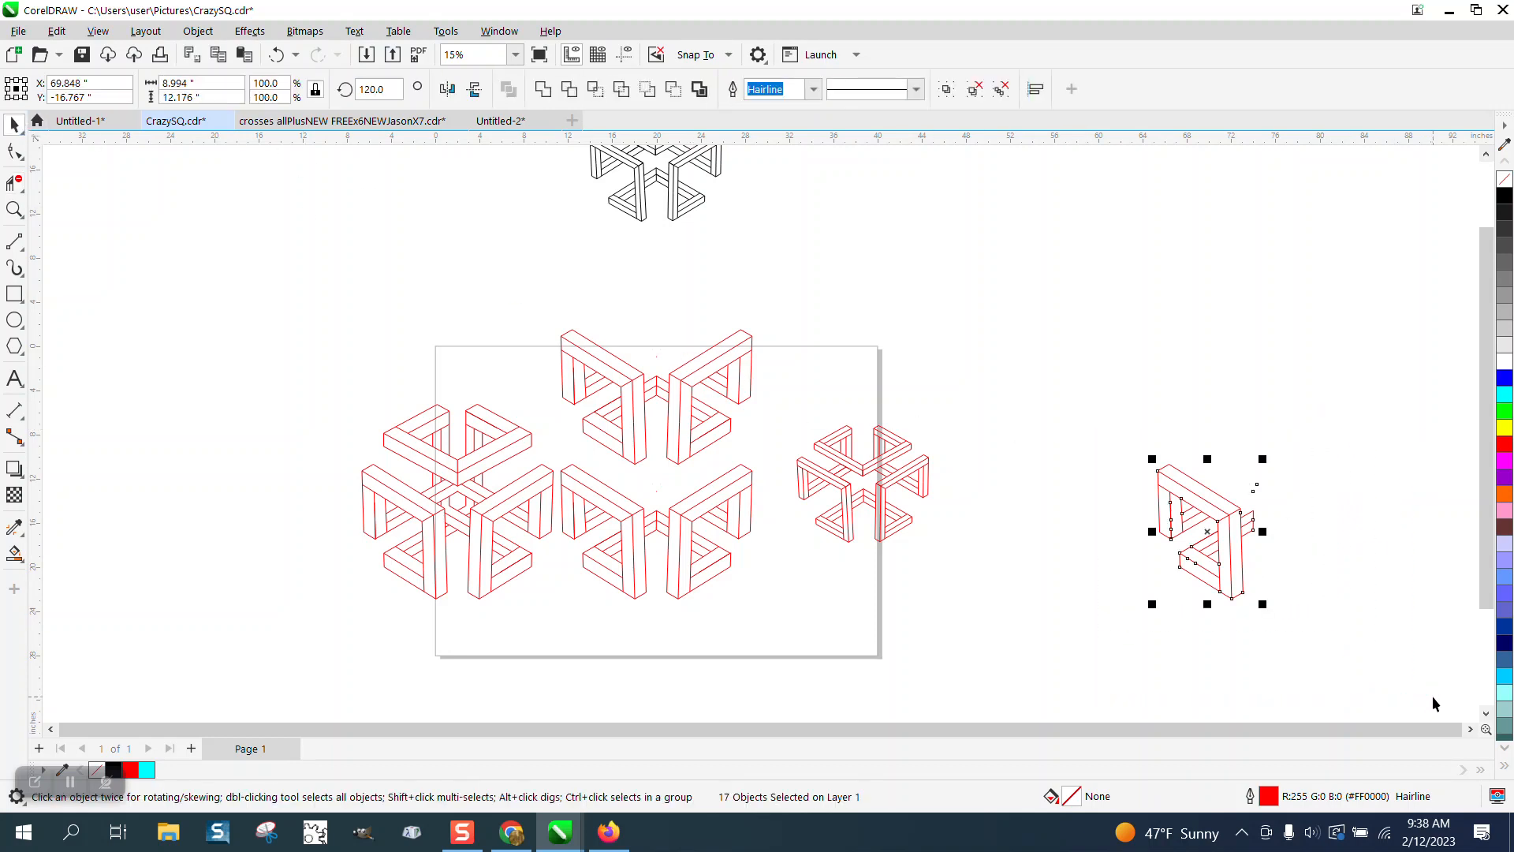
key("ctrl+g")
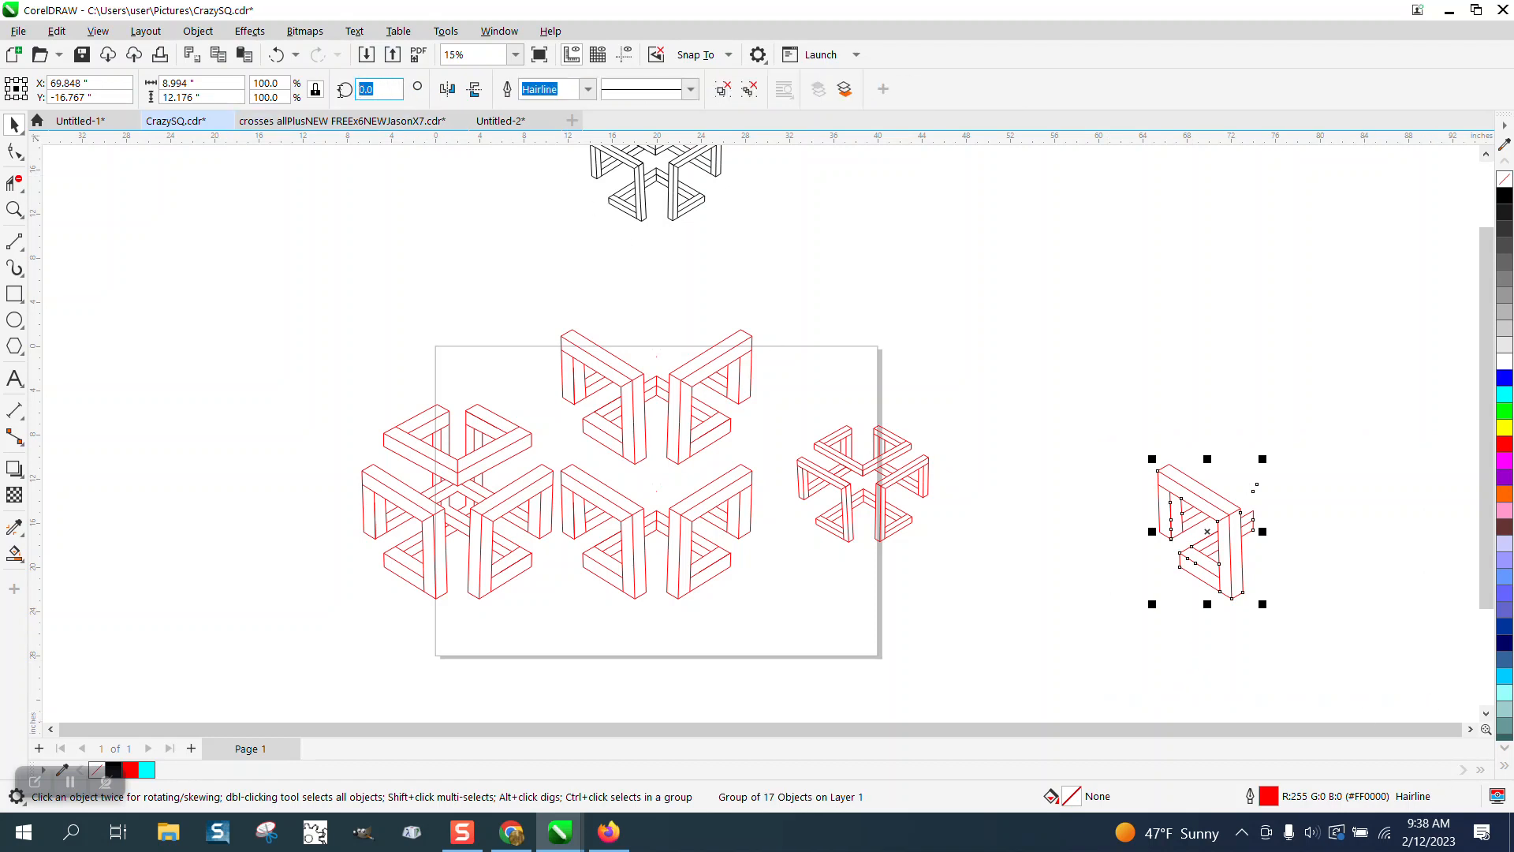
type("240")
key("Return")
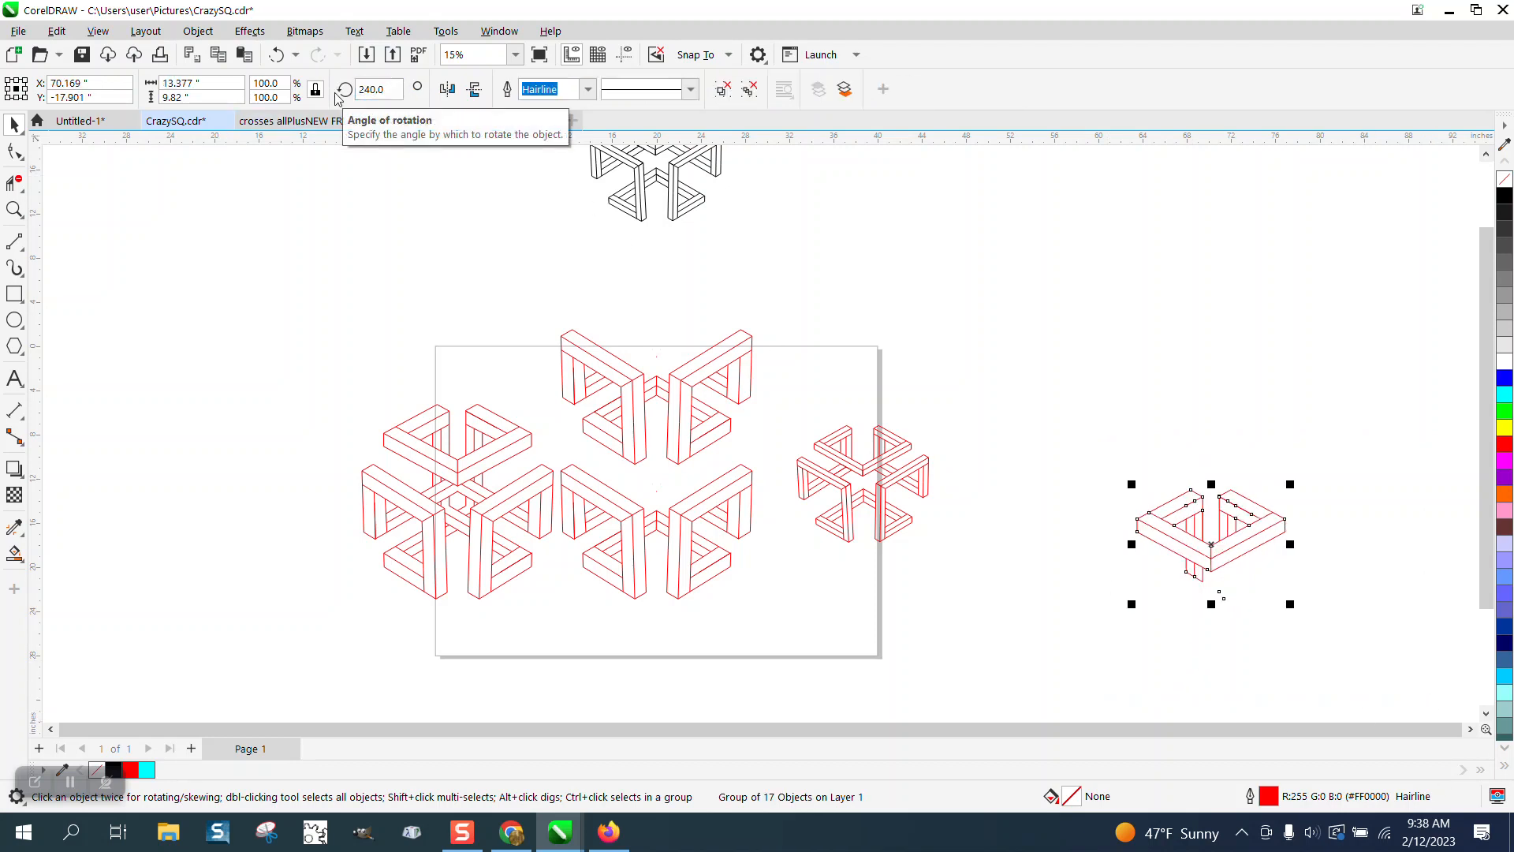
- Move the rotated frame above the upper two-frame copy, centered over the gap between its frames
left_click_drag(1211, 548, 660, 333)
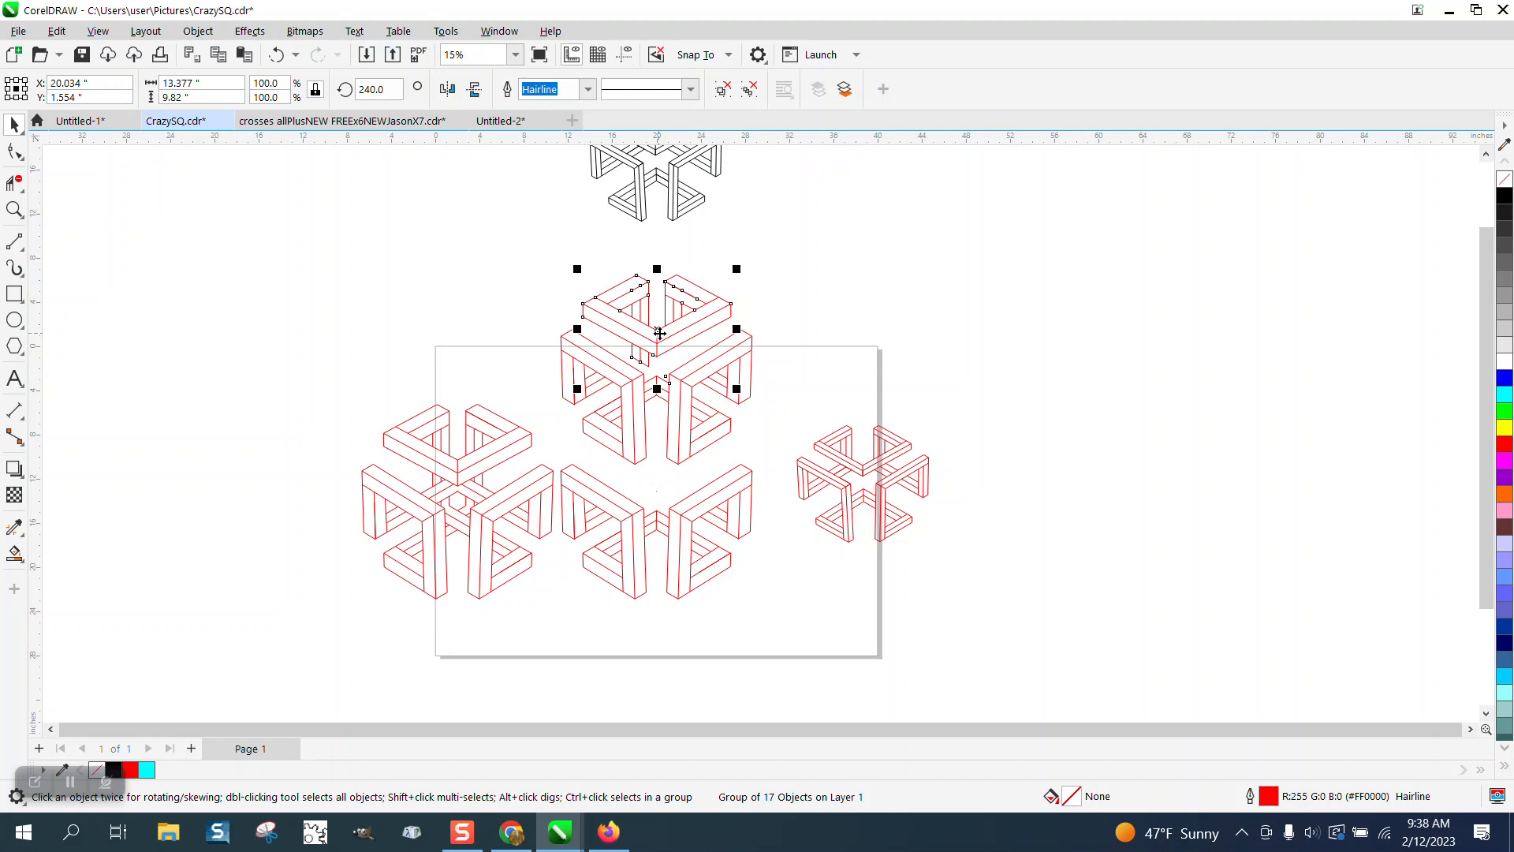
left_click(14, 210)
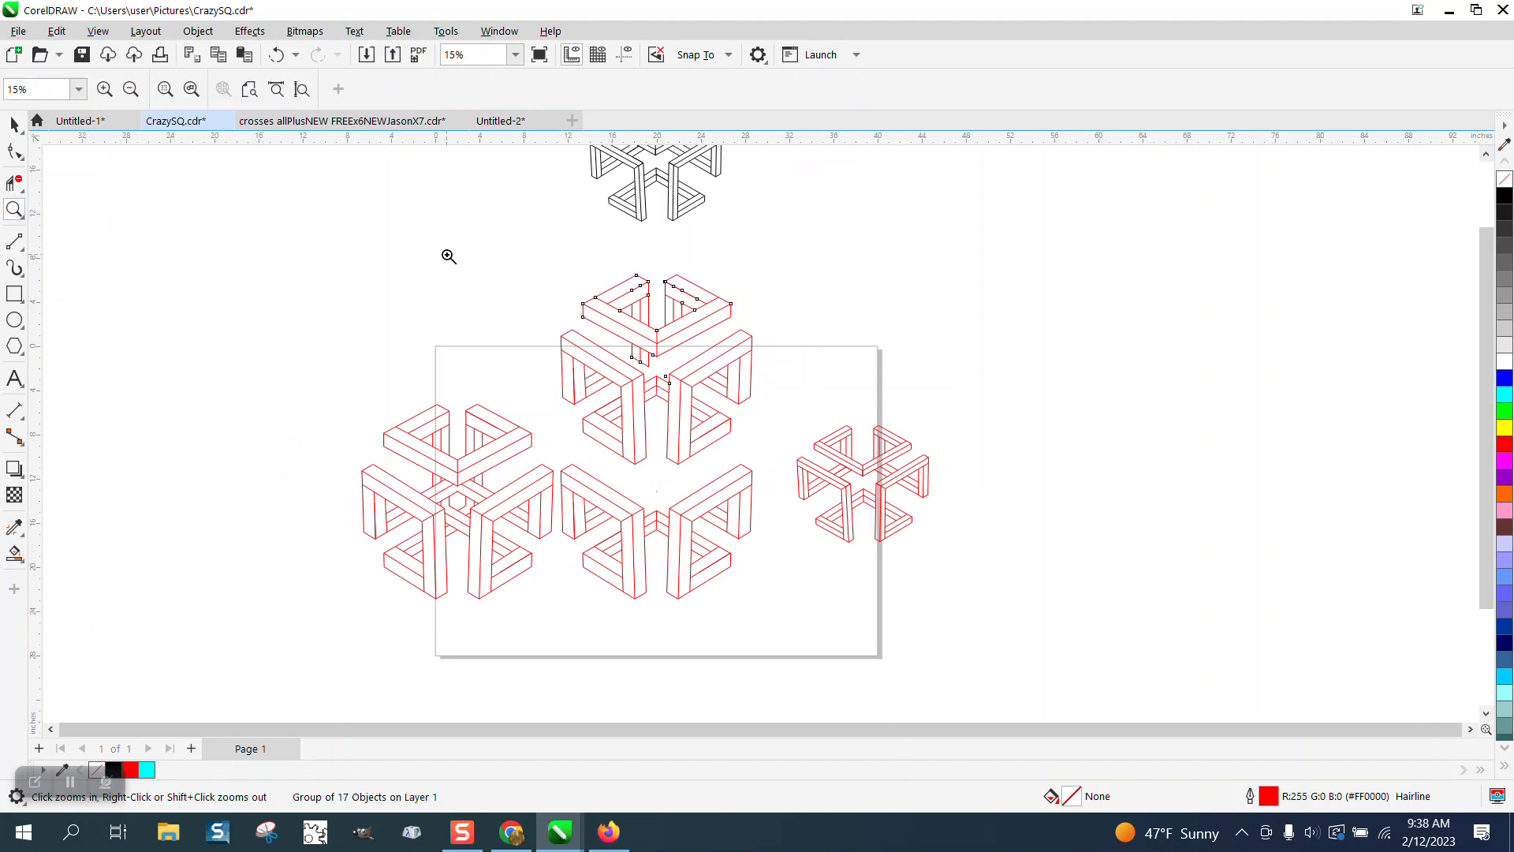
left_click_drag(570, 272, 875, 498)
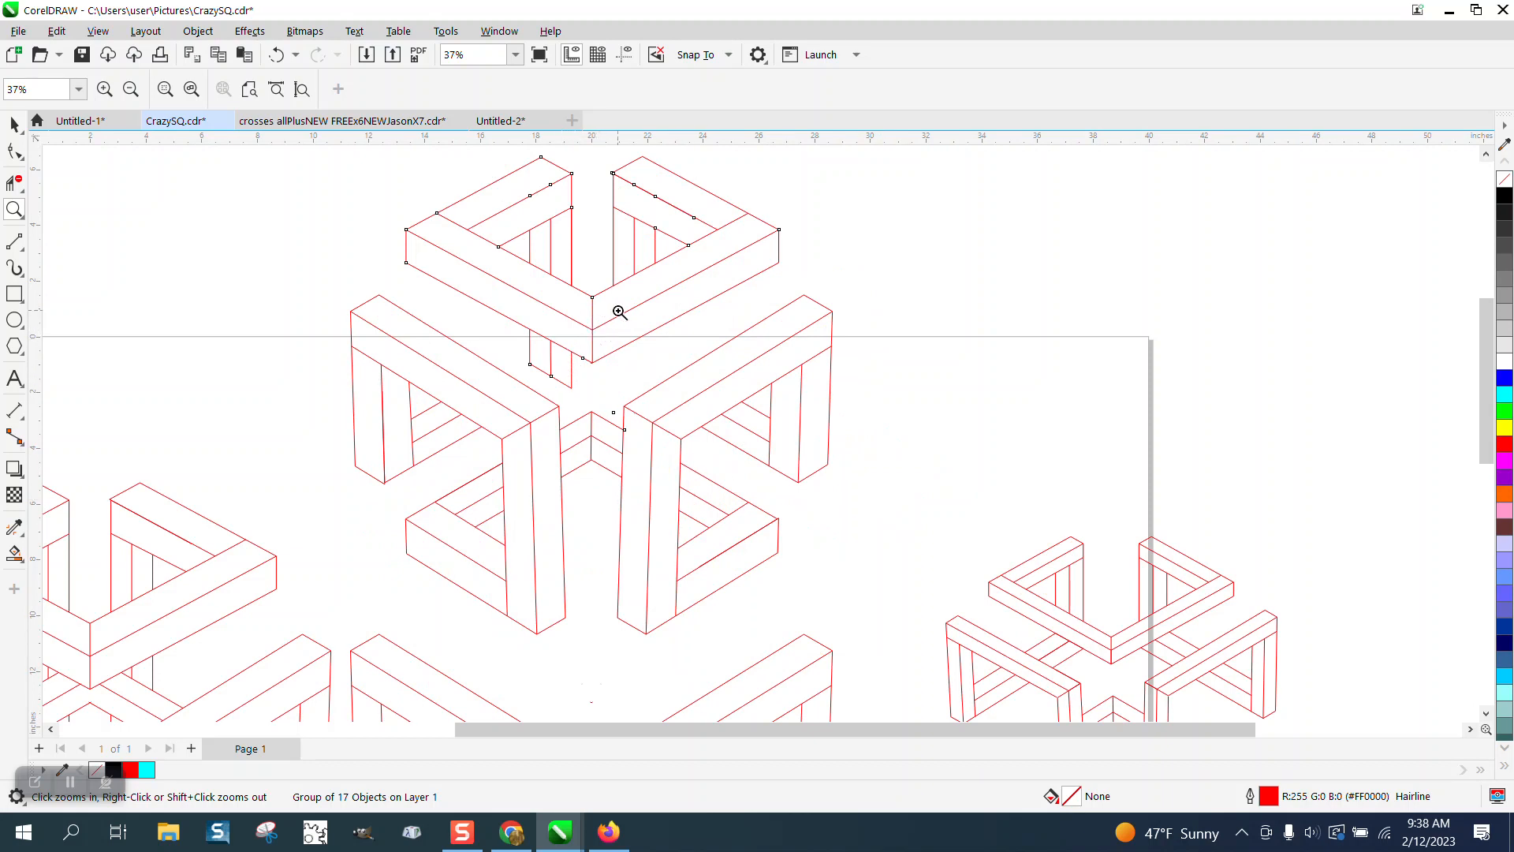
left_click(13, 123)
left_click(13, 123)
left_click_drag(593, 297, 594, 286)
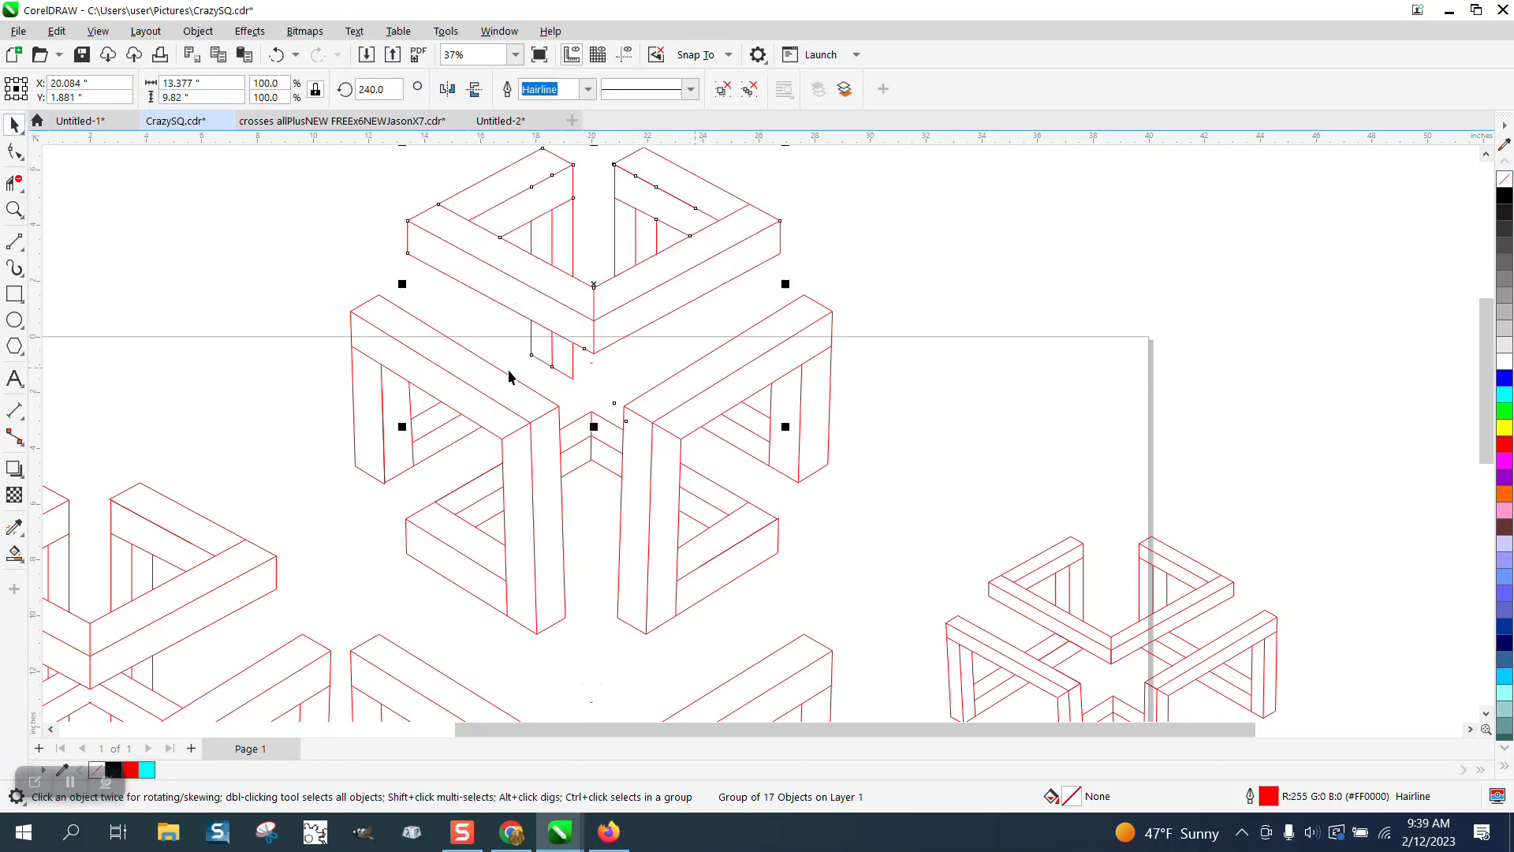
- Draw 2-Point Lines from the left frame's inner bar ends to the lower end of the top frame's post, the first about 6.6 inches long
left_click(15, 243)
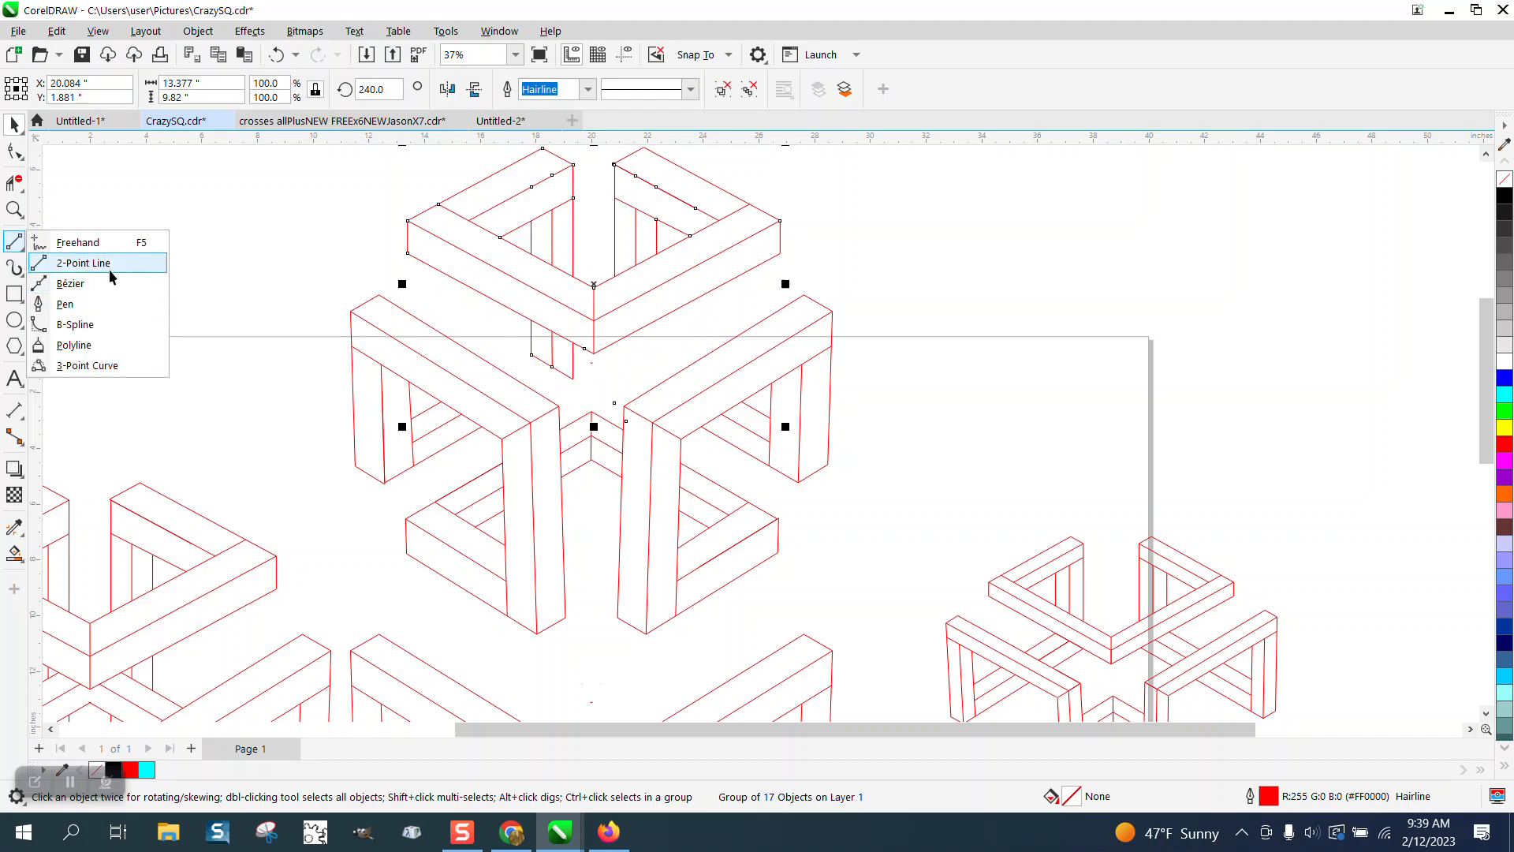
left_click(79, 262)
left_click_drag(413, 463, 575, 379)
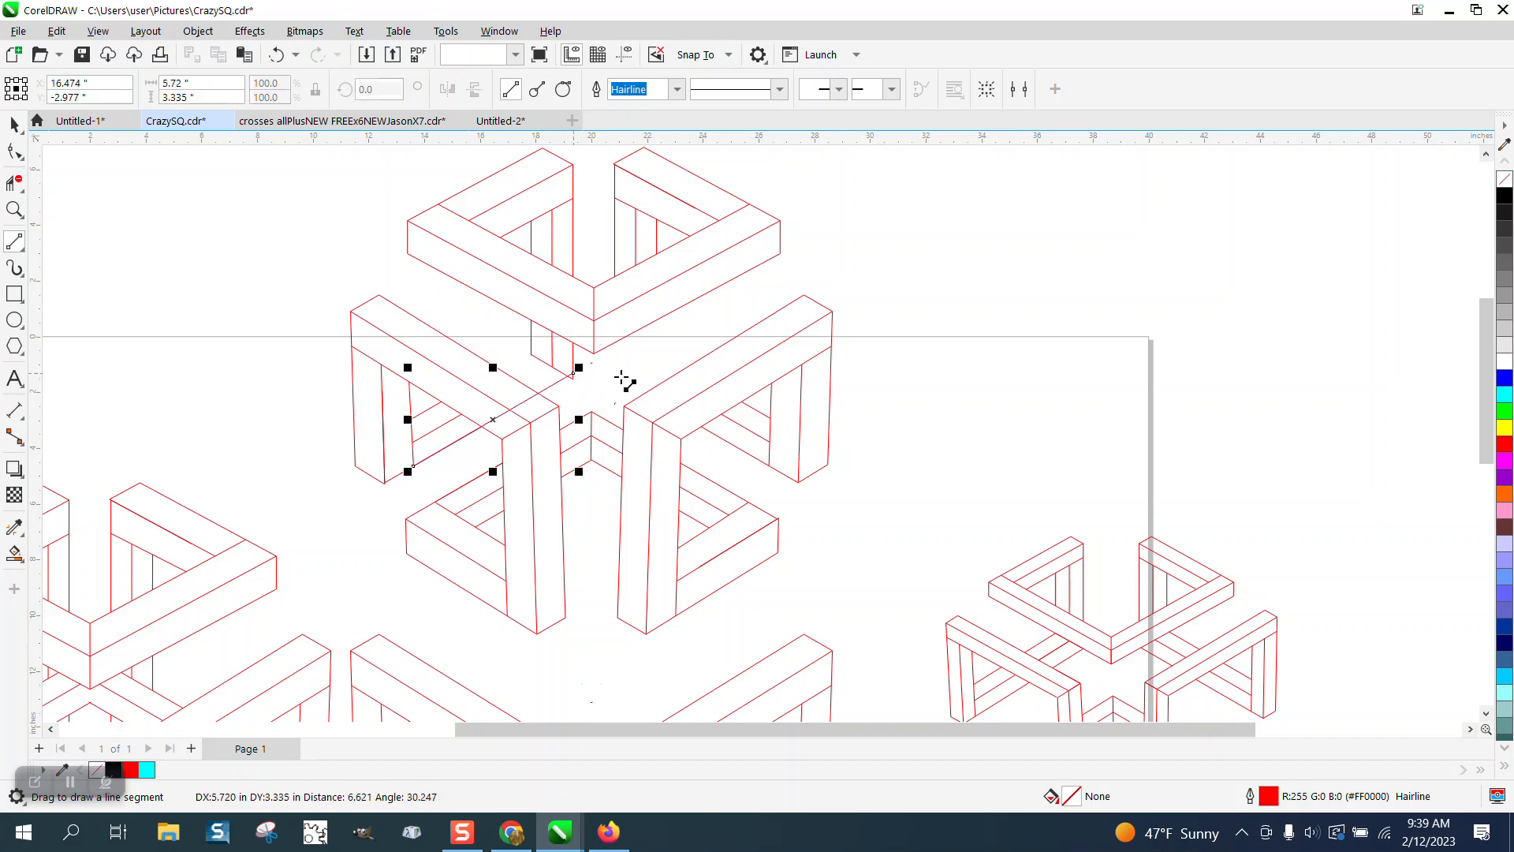
mouse_move(413, 444)
left_mouse_down()
mouse_move(552, 379)
mouse_move(551, 362)
mouse_move(411, 419)
left_mouse_up()
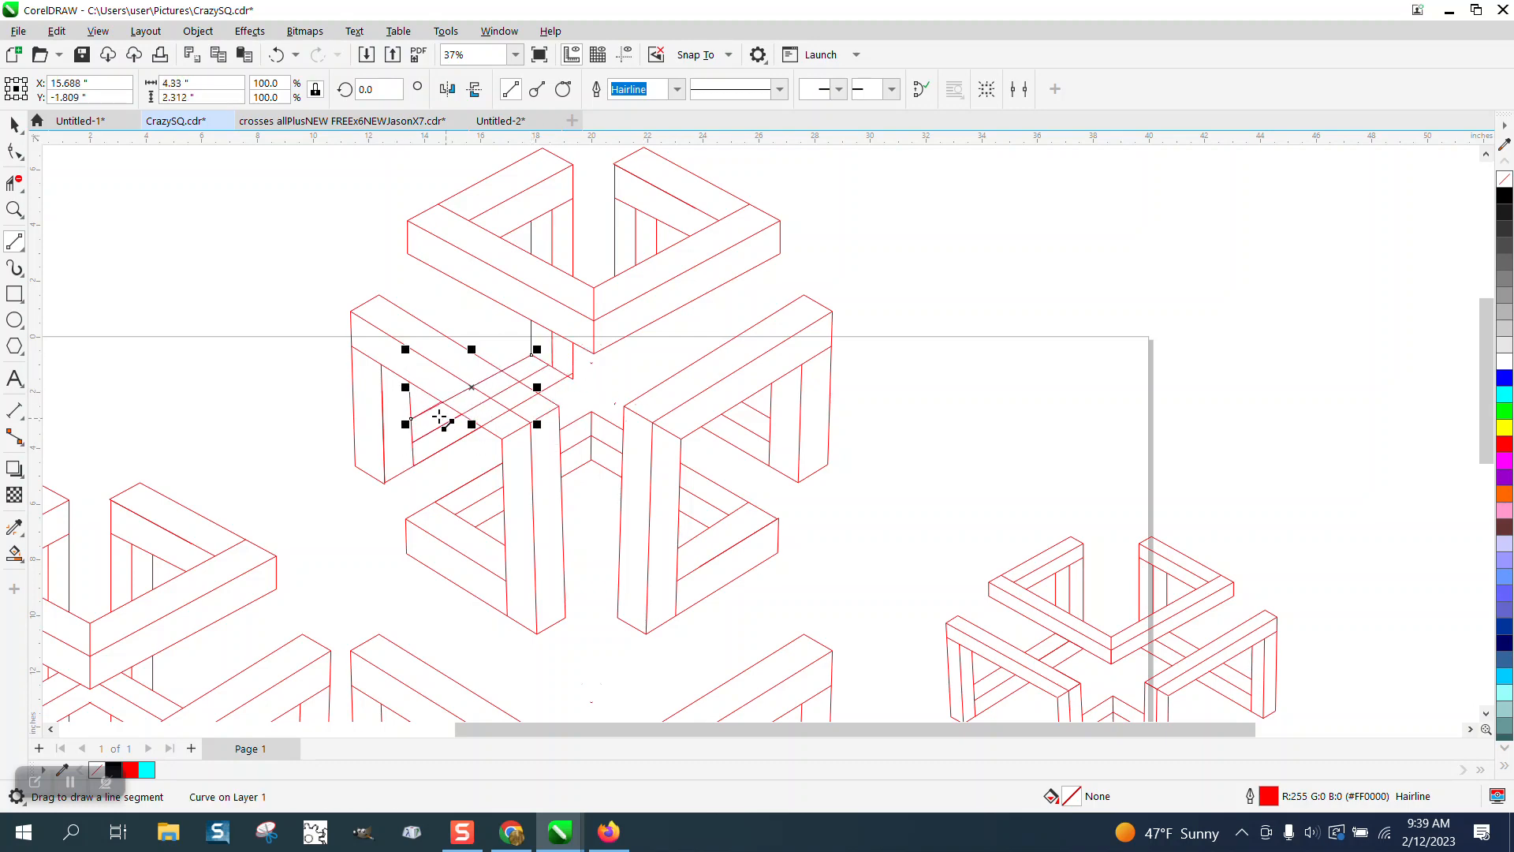
- Set the nudge distance to 0.01 inch and nudge the top frame up until its post's lower corner meets the lowest connecting line
left_click(14, 209)
left_click_drag(522, 298, 667, 430)
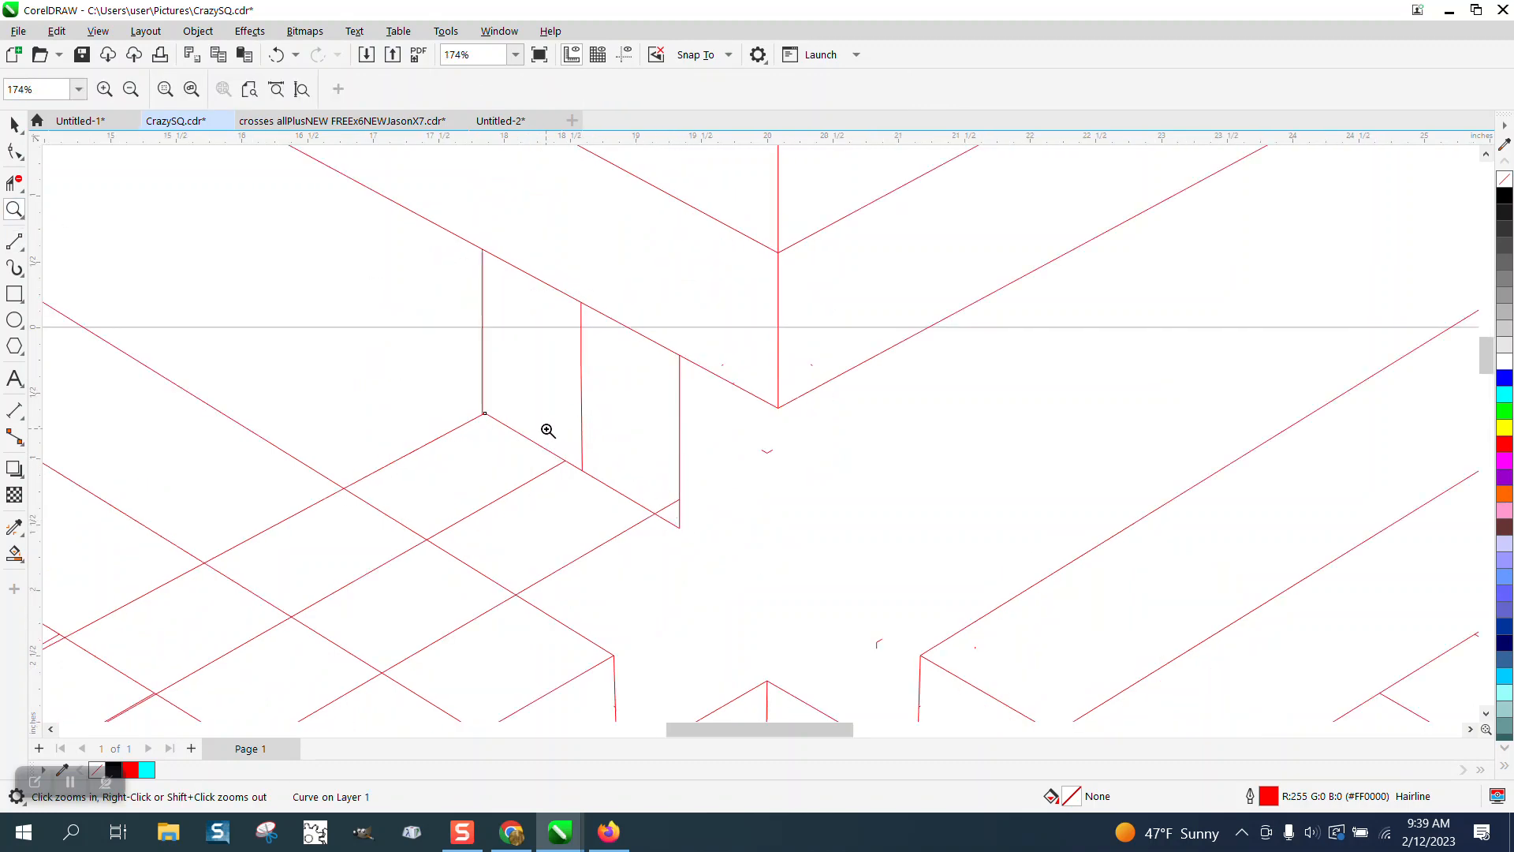
left_click(14, 124)
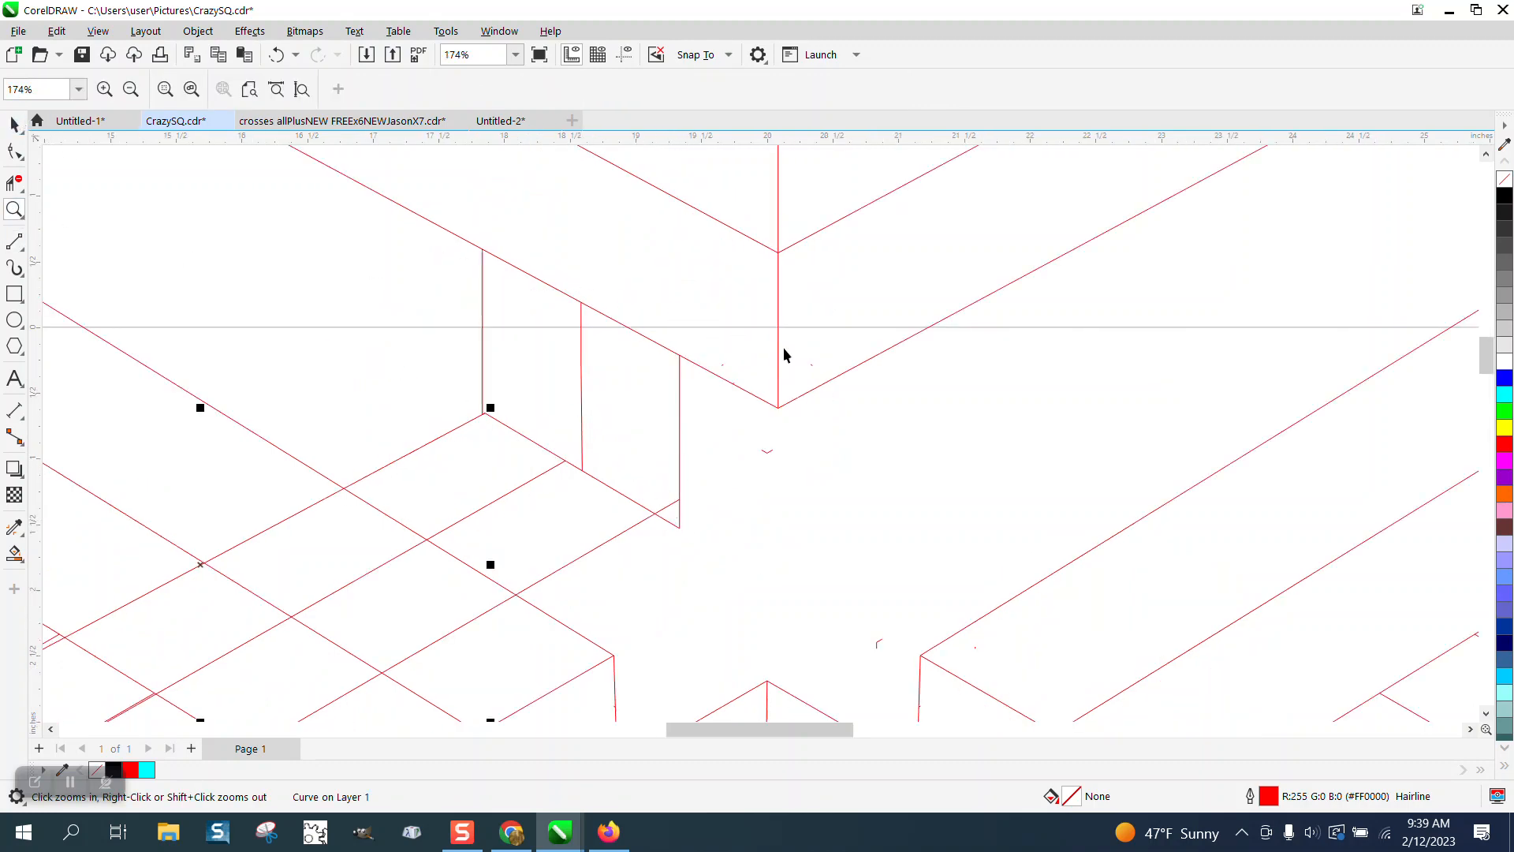
left_click(779, 407)
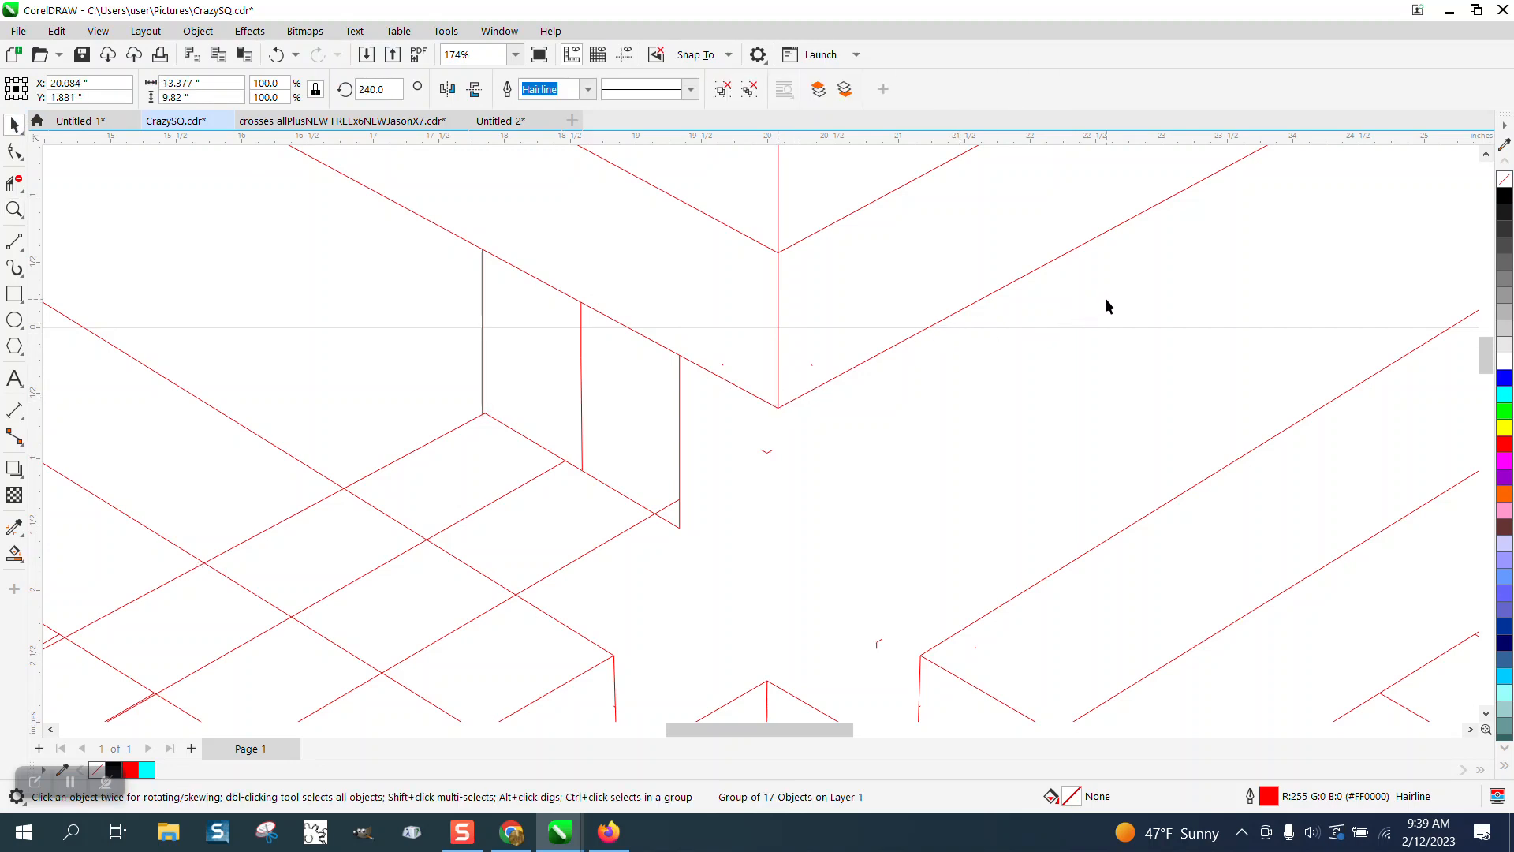
left_click(1106, 299)
left_click_drag(650, 90, 604, 92)
type(".0")
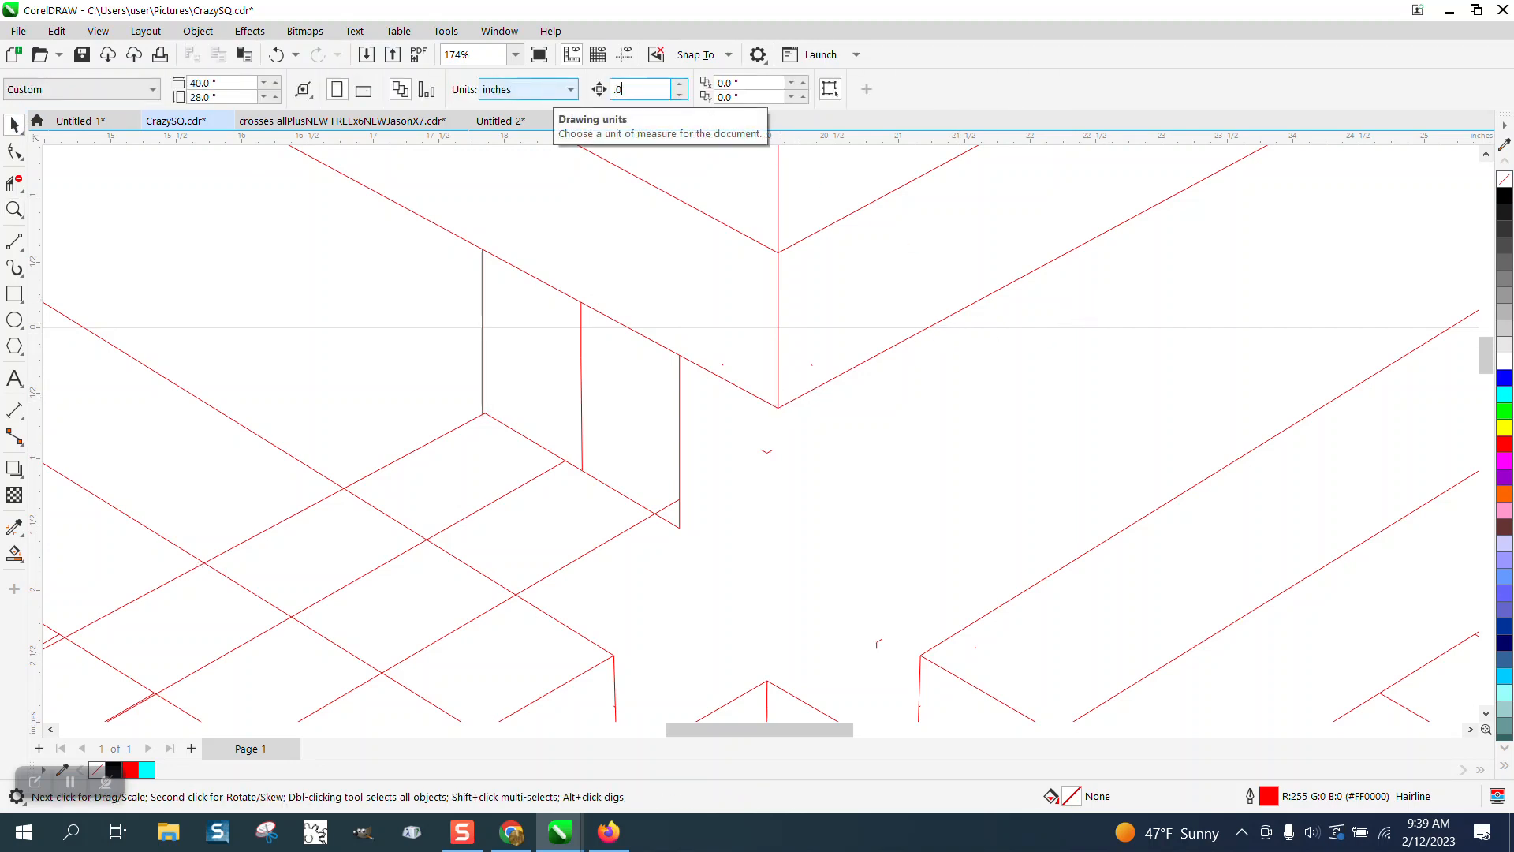
type("1")
left_click(845, 221)
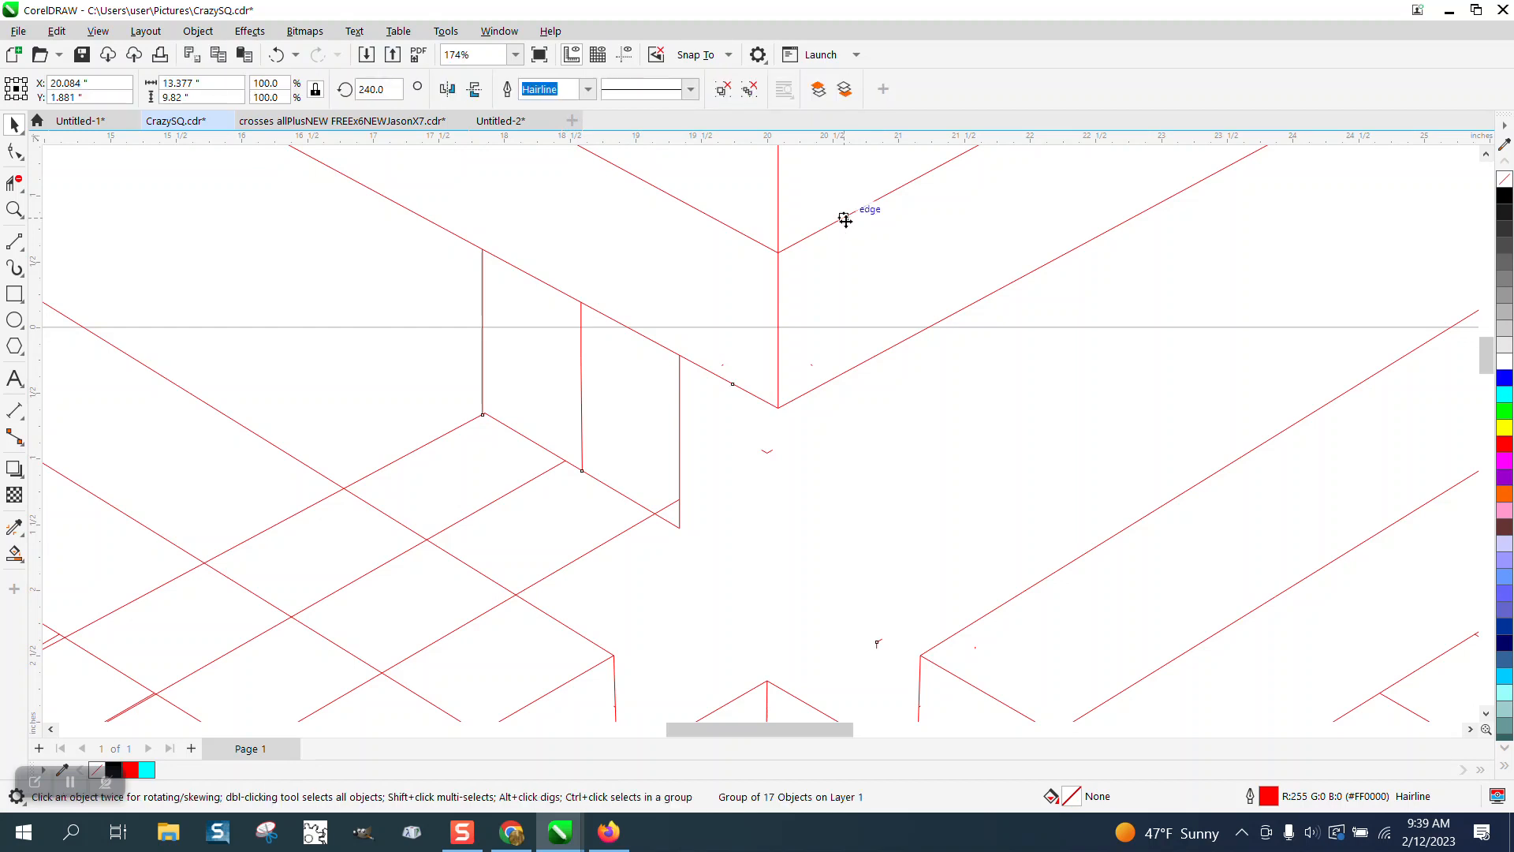
key("Up")
key("Up")
key("Up")
key("Up")
key("Up")
key("Up")
key("Up")
key("Up")
key("Up")
key("Up")
key("Up")
key("Up")
key("Up")
key("Up")
key("Up")
key("Up")
key("Up")
key("Up")
key("Up")
key("Up")
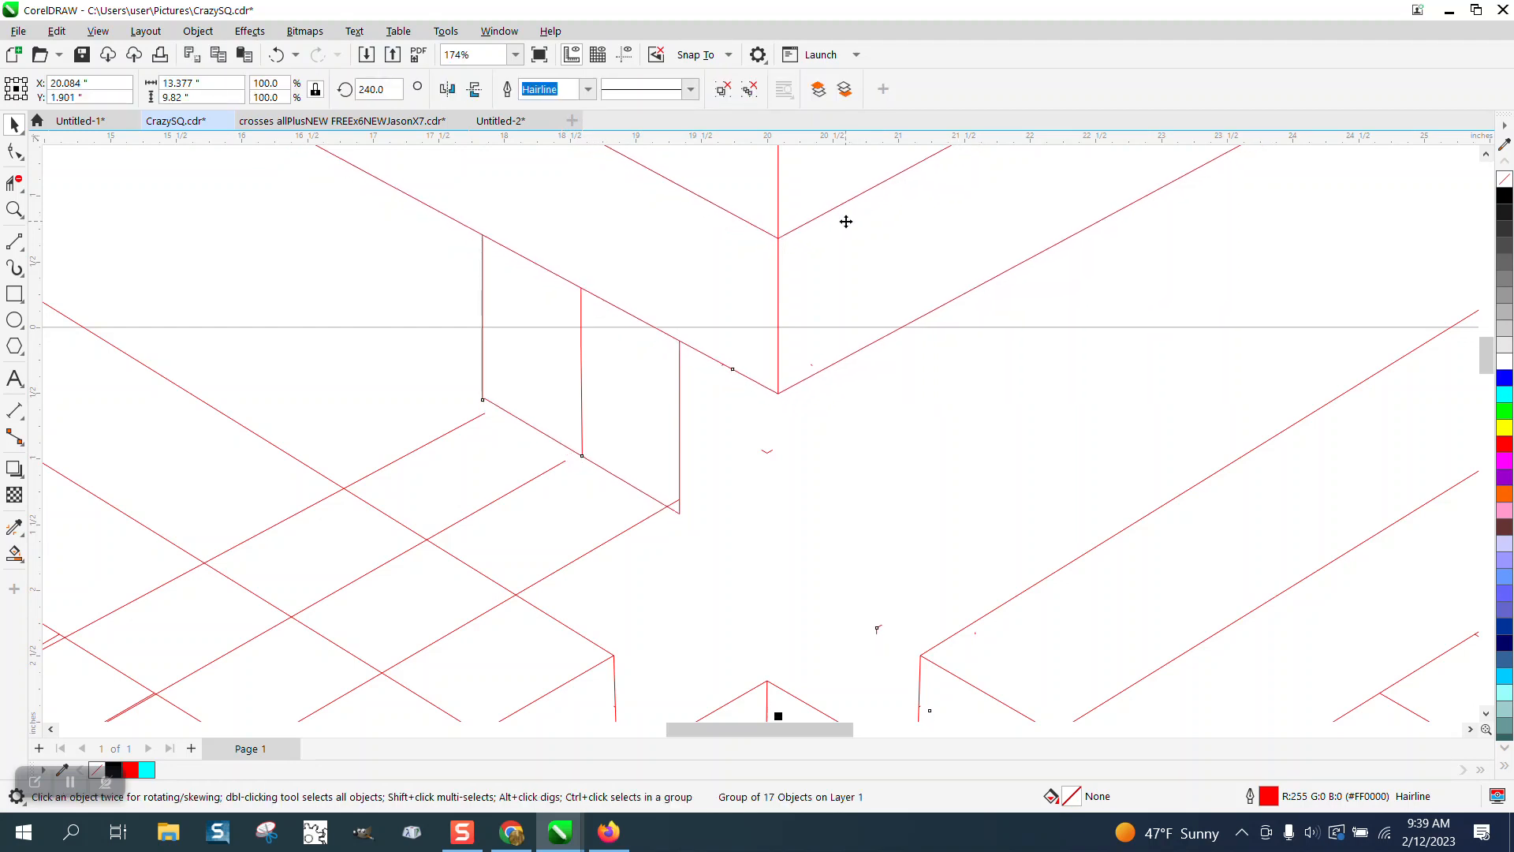
key("Down")
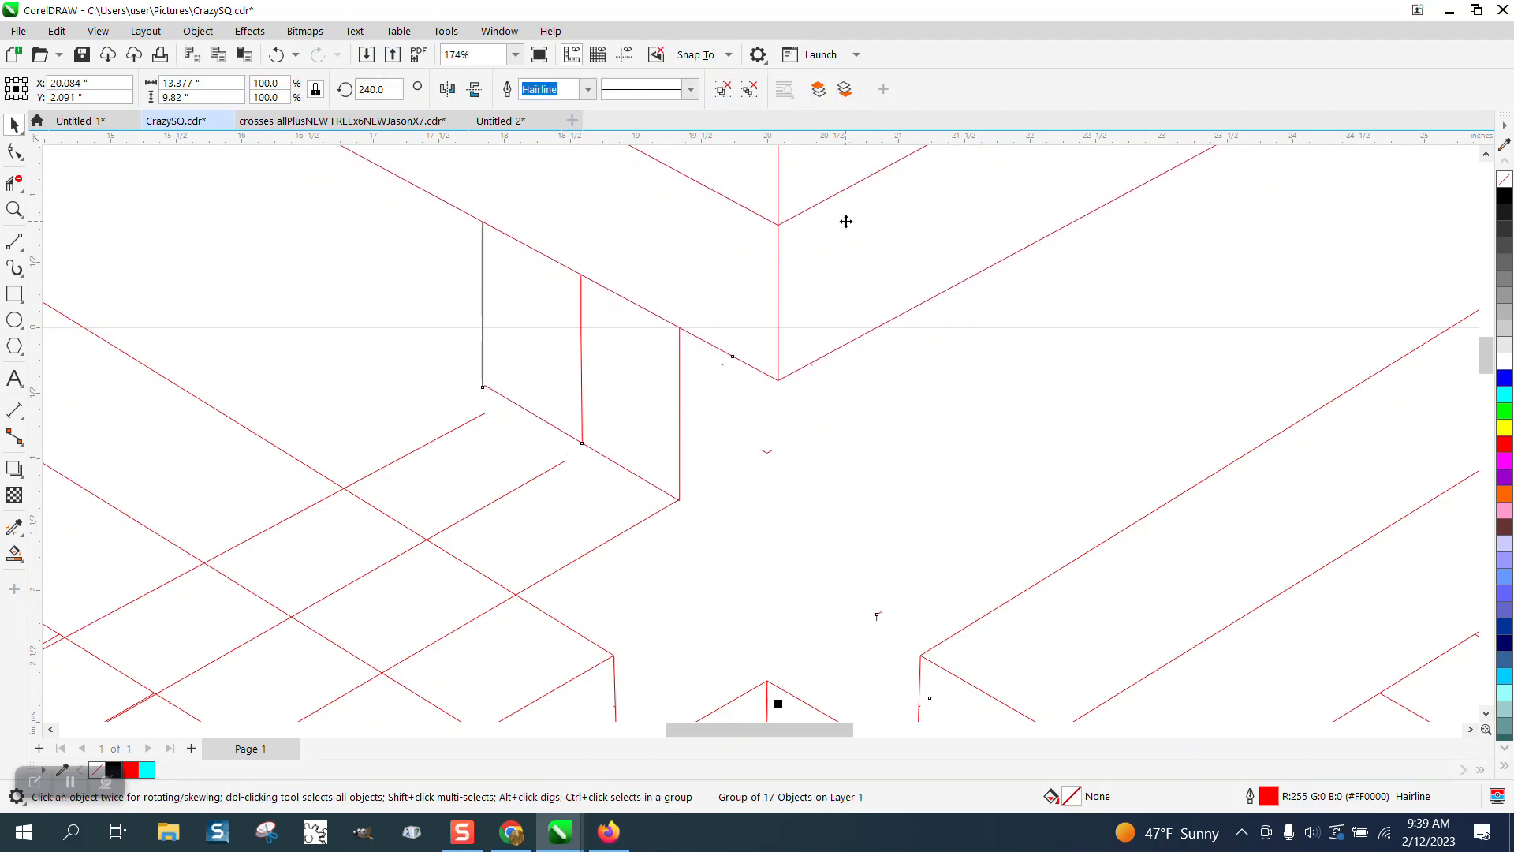
- Move the end nodes of the two upper connecting lines onto the lower corners of the top frame's post
left_click(14, 151)
left_click(486, 415)
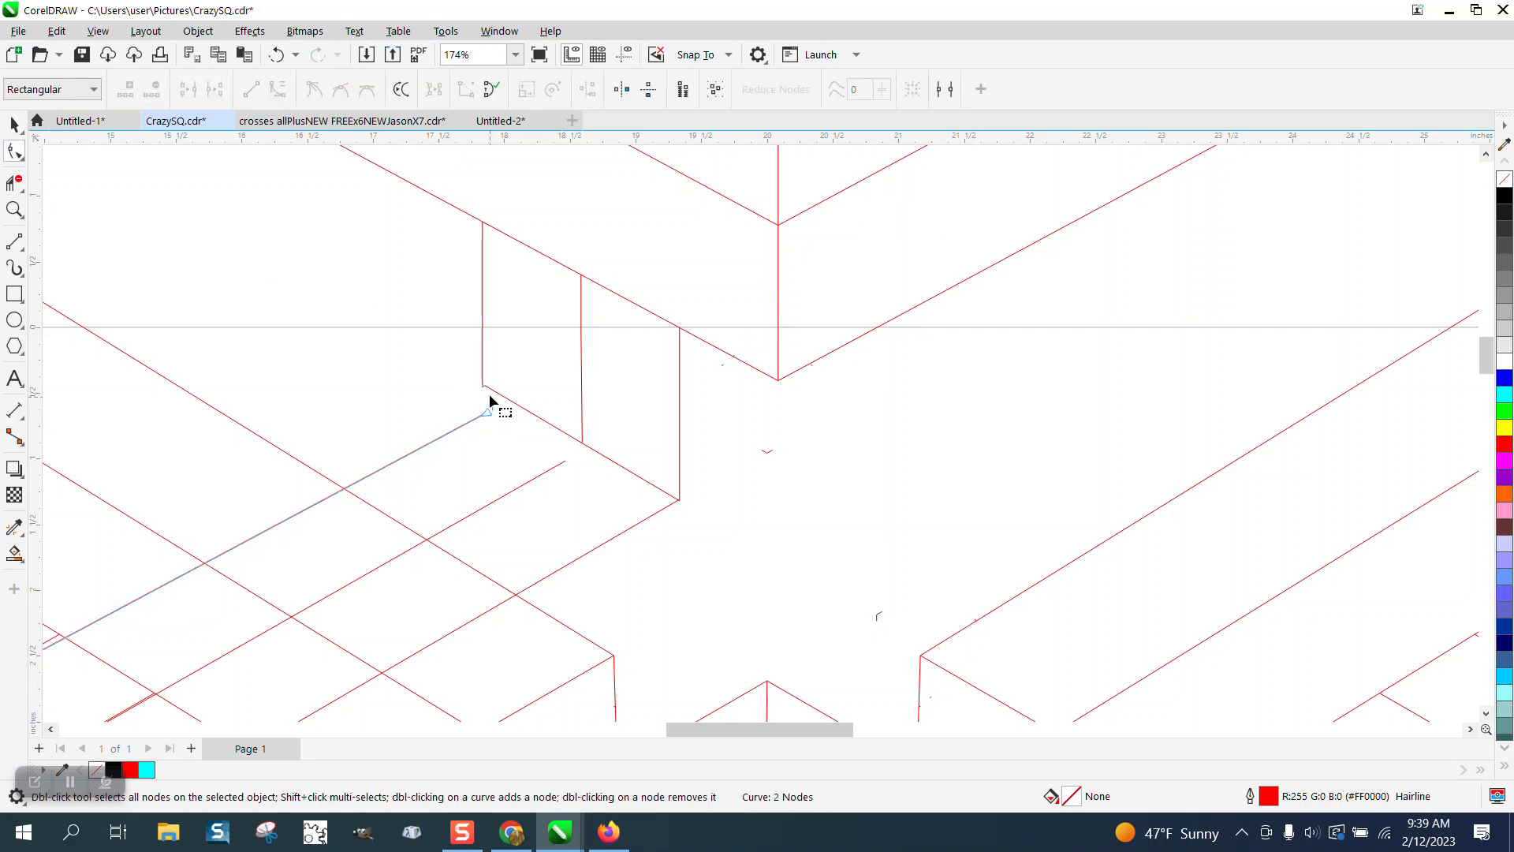
left_click_drag(486, 412, 483, 387)
left_click(566, 462)
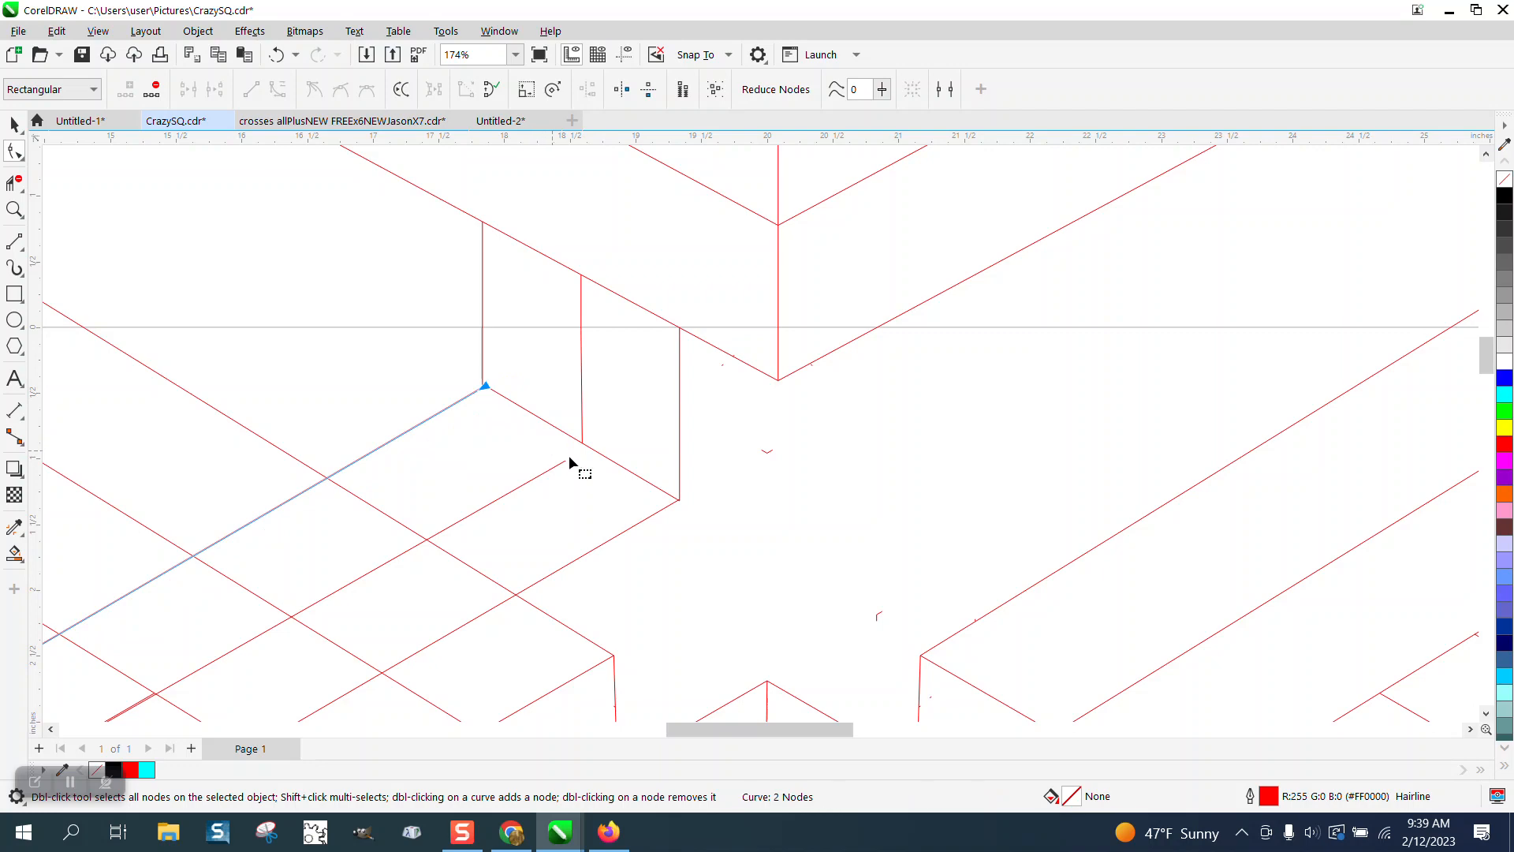
left_click(563, 463)
left_click_drag(563, 464, 581, 442)
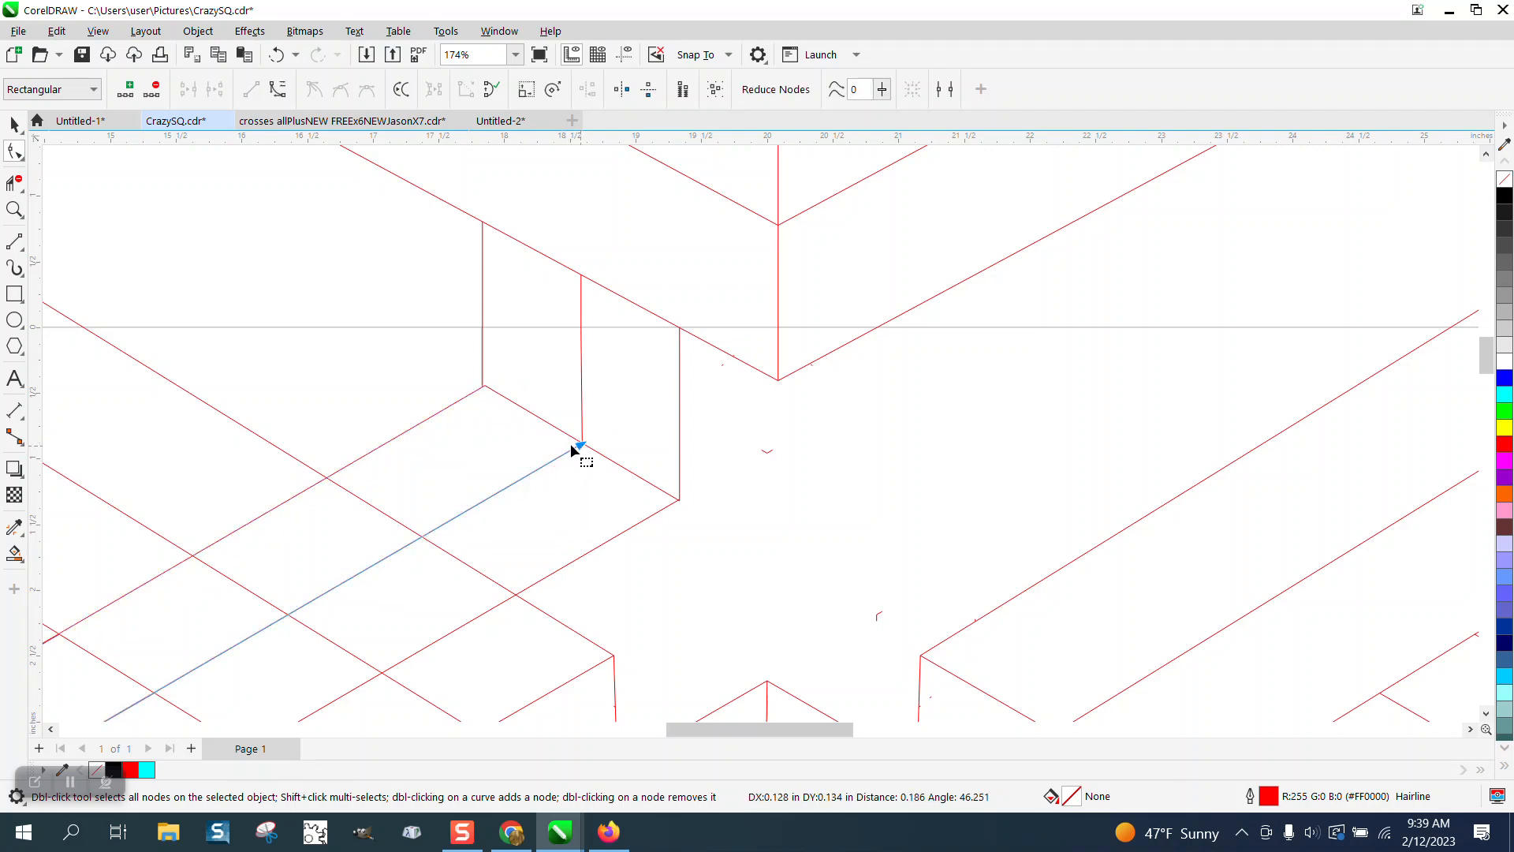
scroll(473, 398, "down", 3)
scroll(509, 412, "down", 1)
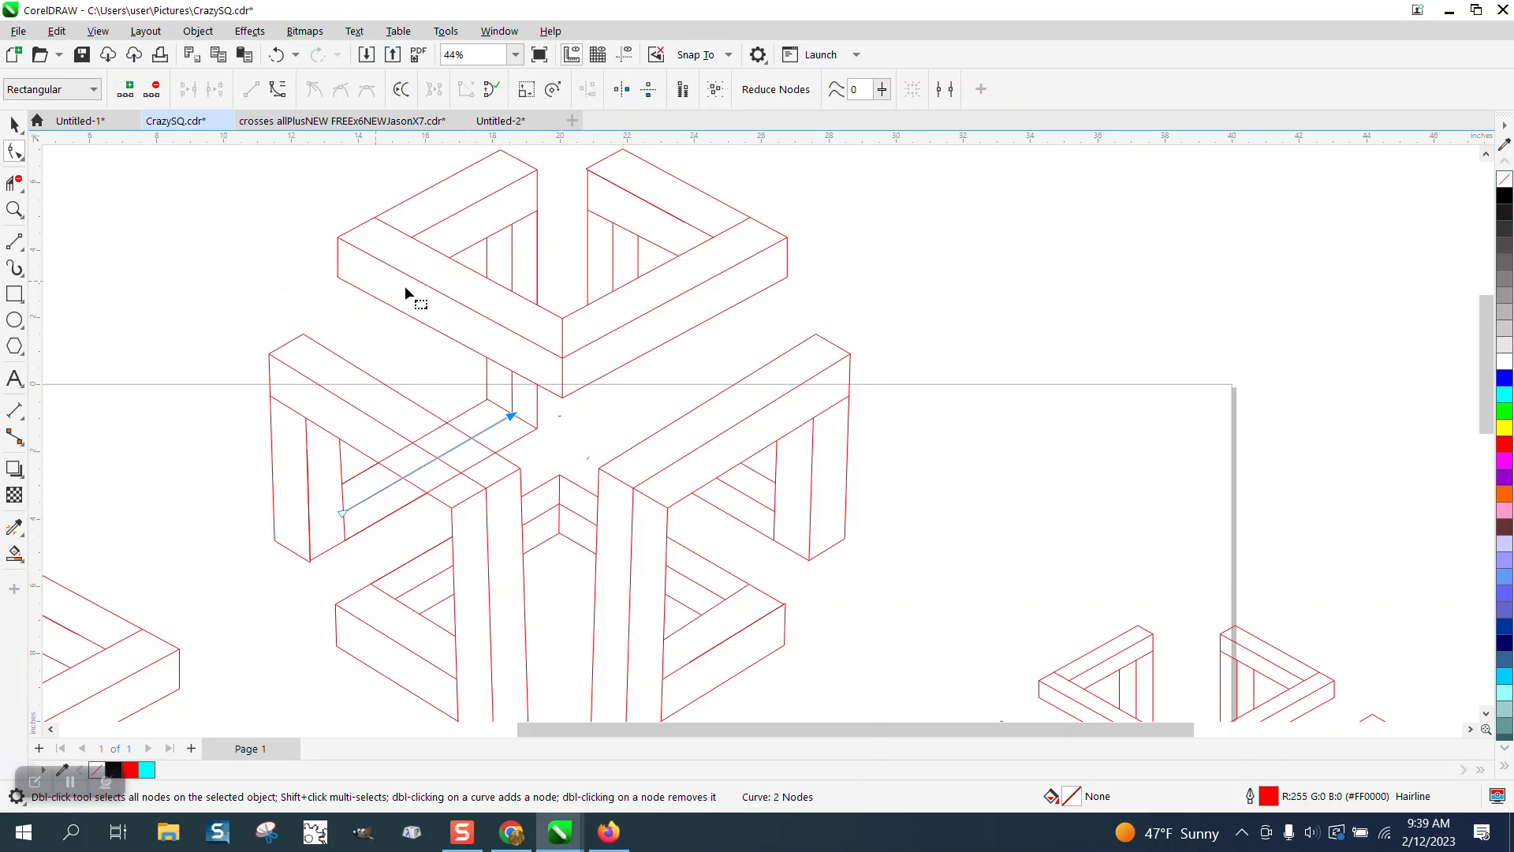
left_click(14, 124)
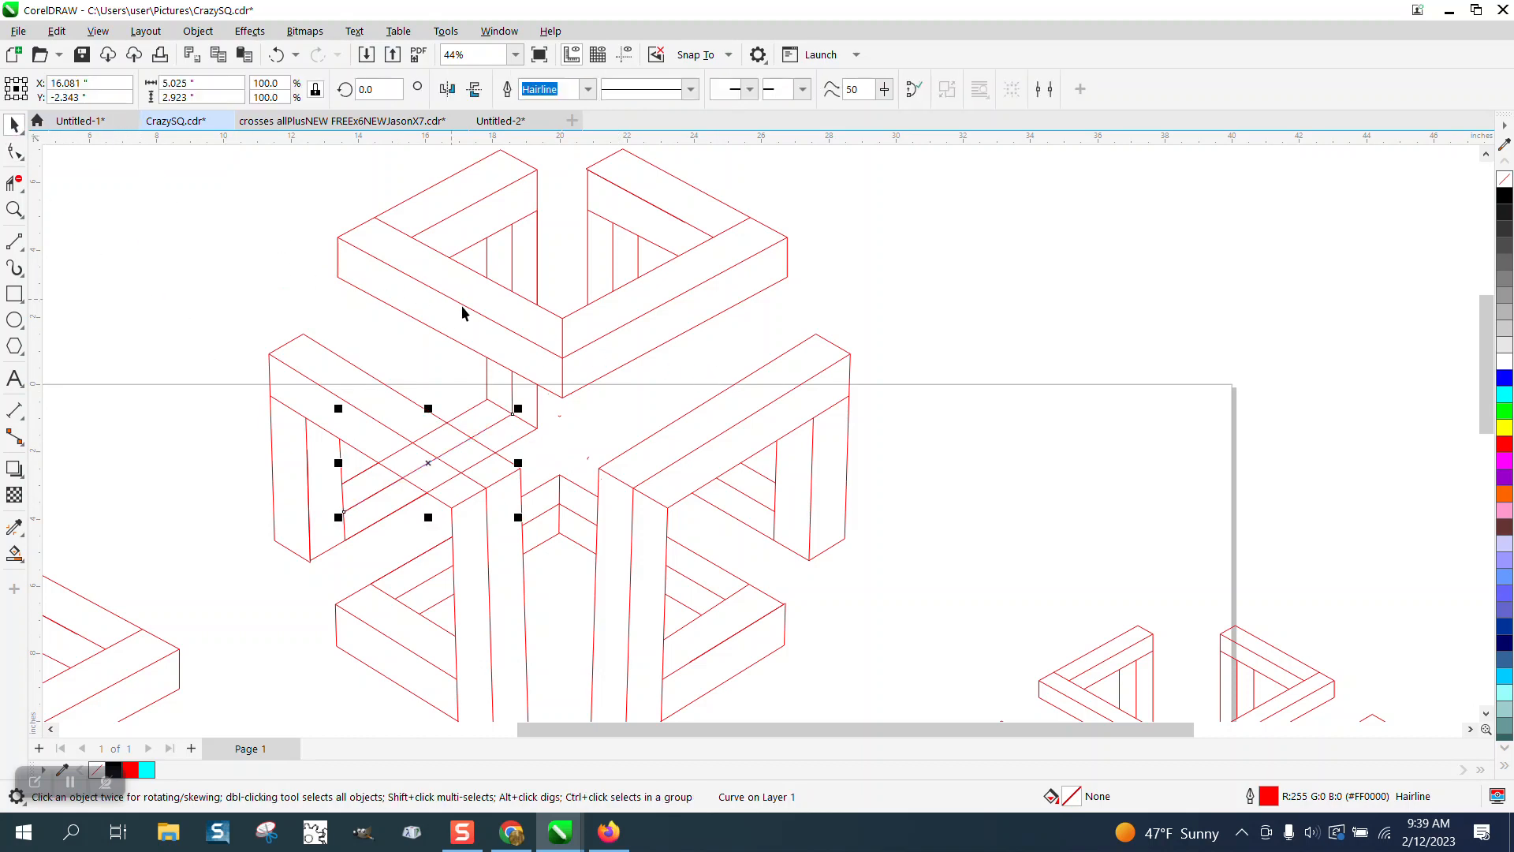
- Move the whole assembled figure of frames and connecting lines into the empty area beyond the page's right edge
scroll(544, 403, "down", 1)
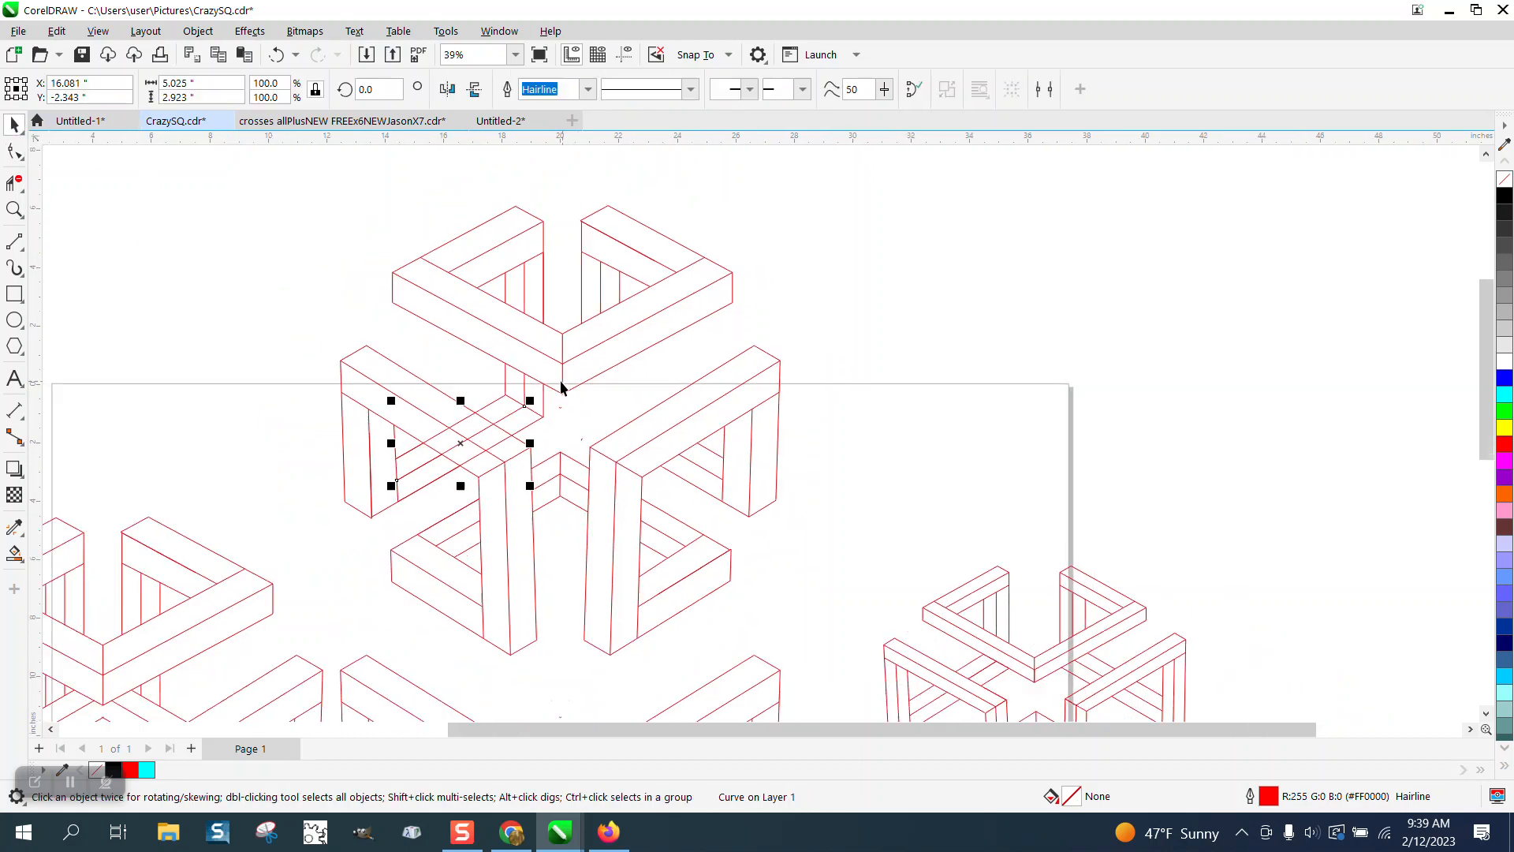
left_click(13, 209)
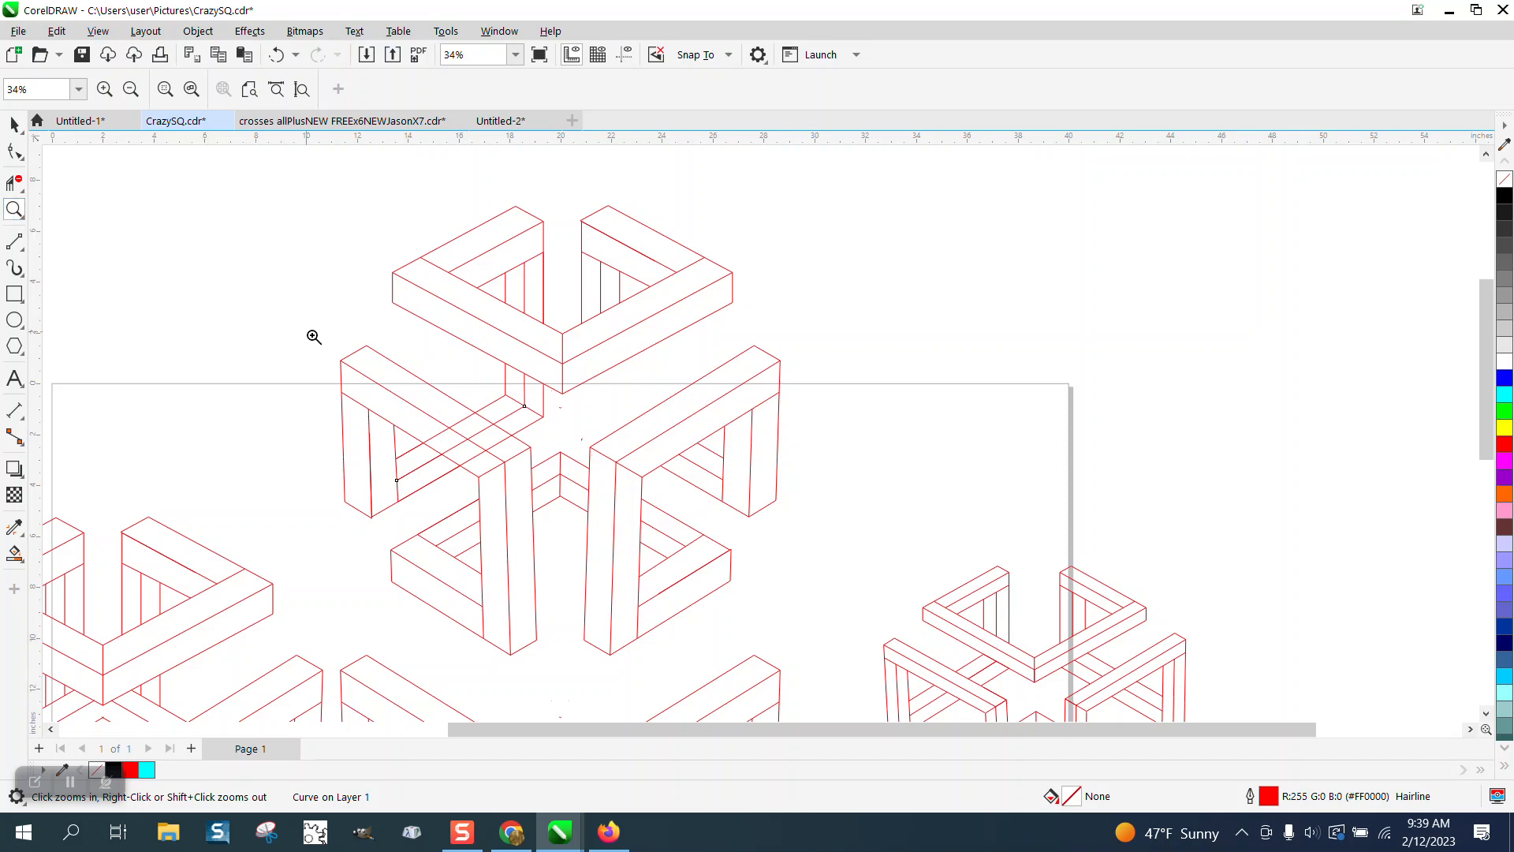
right_click(290, 318)
left_click(14, 124)
left_click_drag(474, 496, 702, 576)
left_click_drag(355, 254, 725, 588)
left_click_drag(513, 415, 1124, 375)
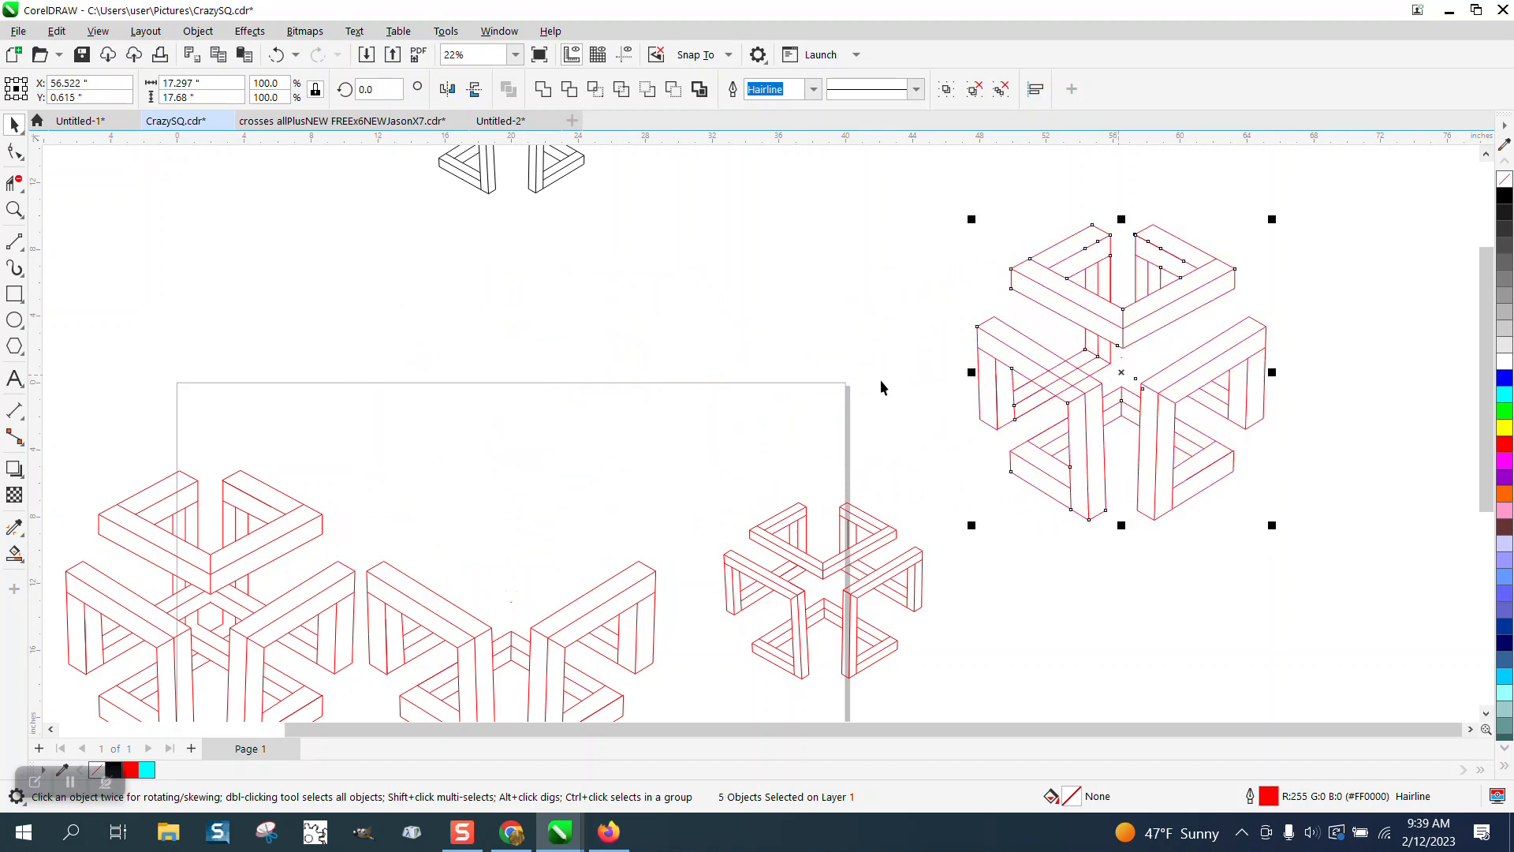
- Trim away the left connecting line segments that cross the left frame's front bar with Virtual Segment Delete
left_click(14, 209)
left_click_drag(888, 267, 1284, 546)
left_click(14, 183)
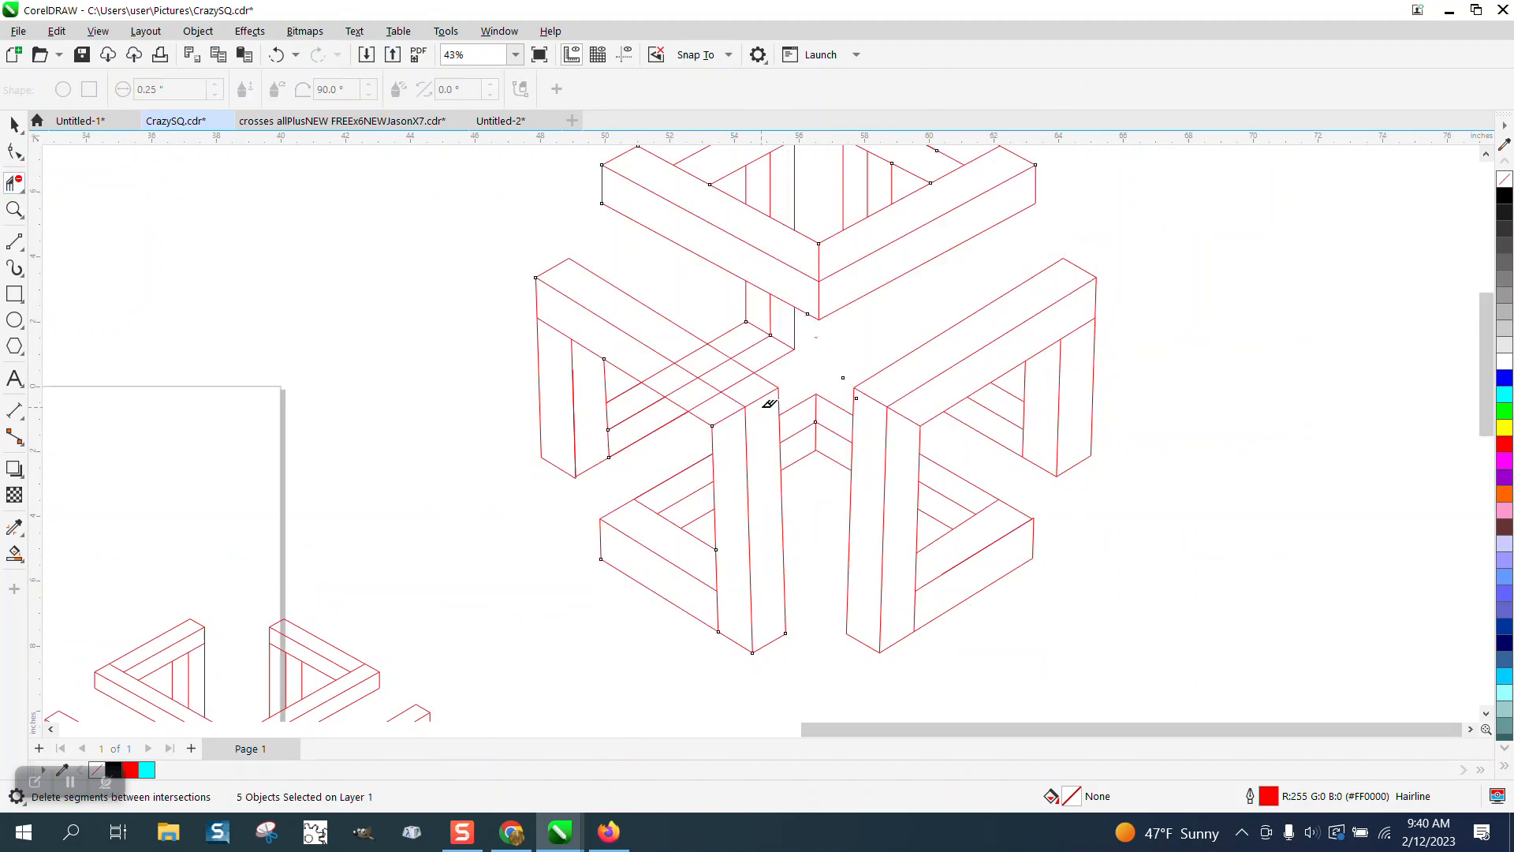
left_click(737, 383)
left_click(715, 367)
left_click(706, 401)
left_click(678, 382)
- Draw three vertical 2-Point Lines down from the top frame's right inner post, the first about 8.15 inches and the third about 5.09 inches long
scroll(577, 409, "down", 1)
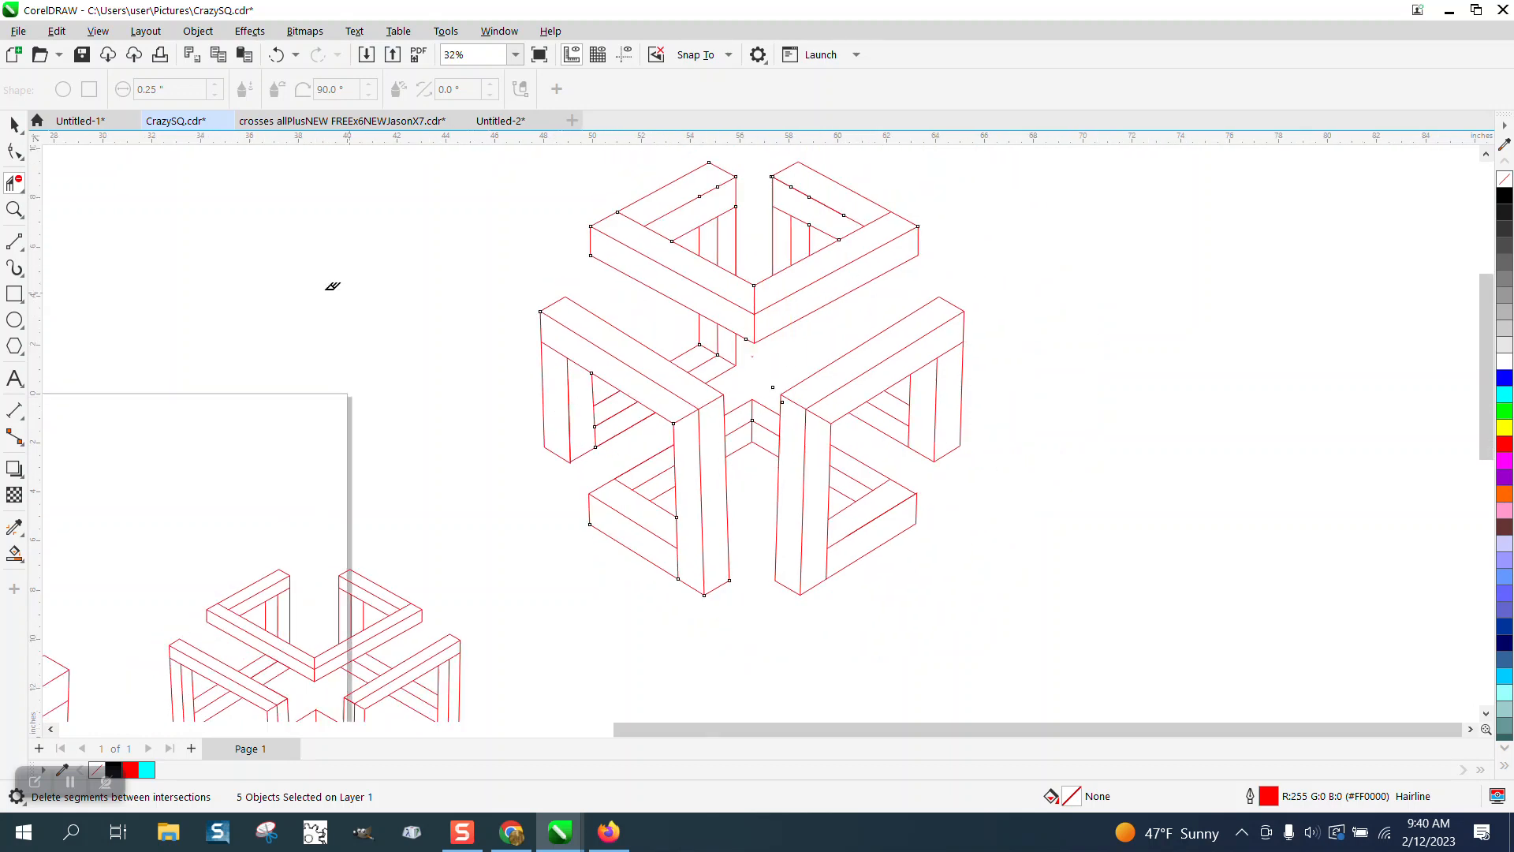
left_click(15, 209)
left_click_drag(768, 232, 1000, 516)
scroll(744, 474, "down", 1)
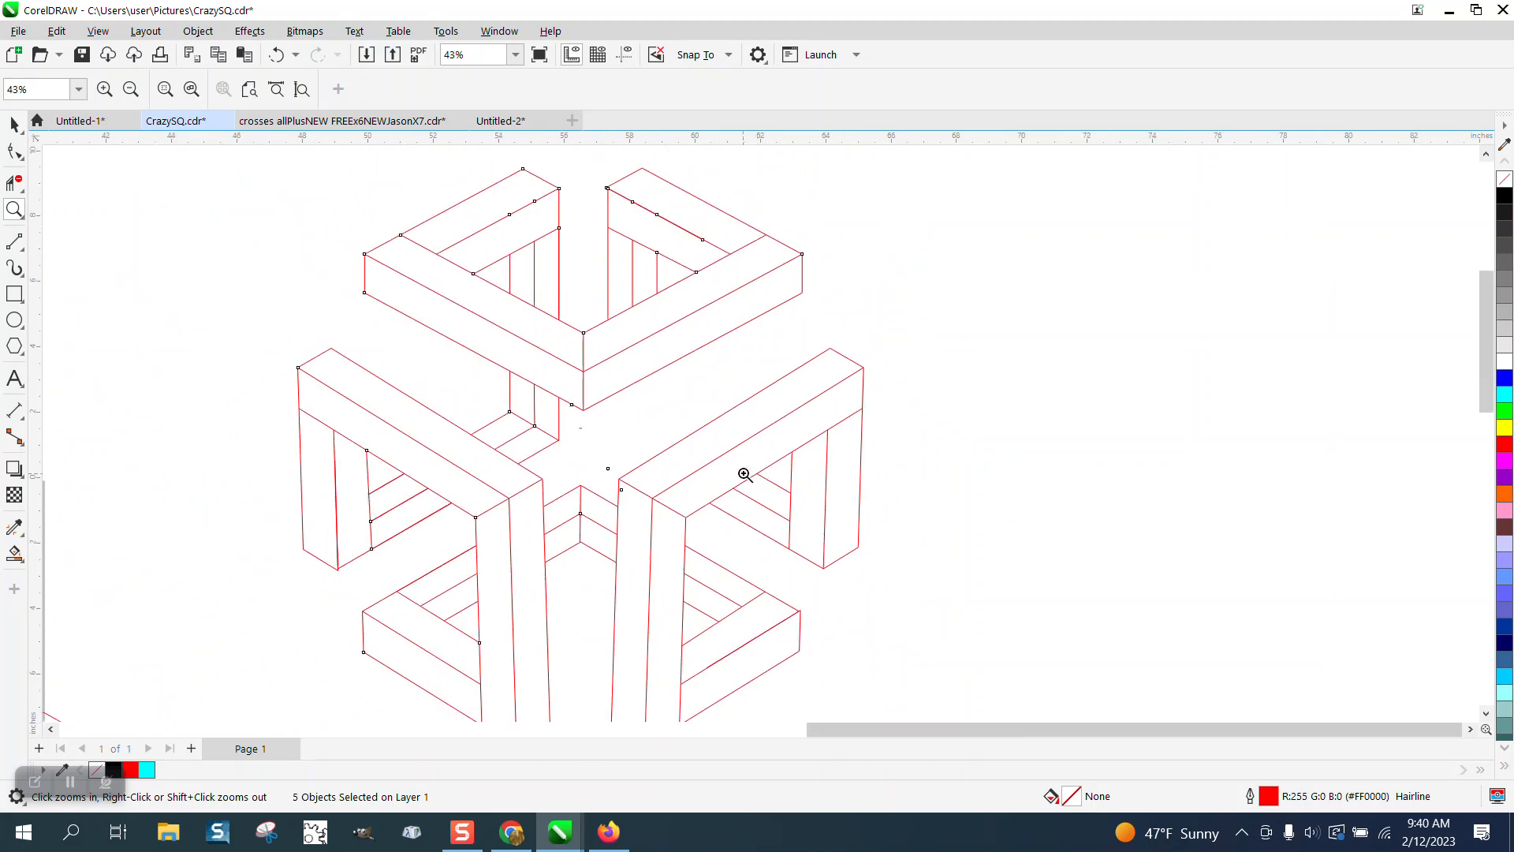
left_click(14, 241)
left_click_drag(608, 189, 608, 454)
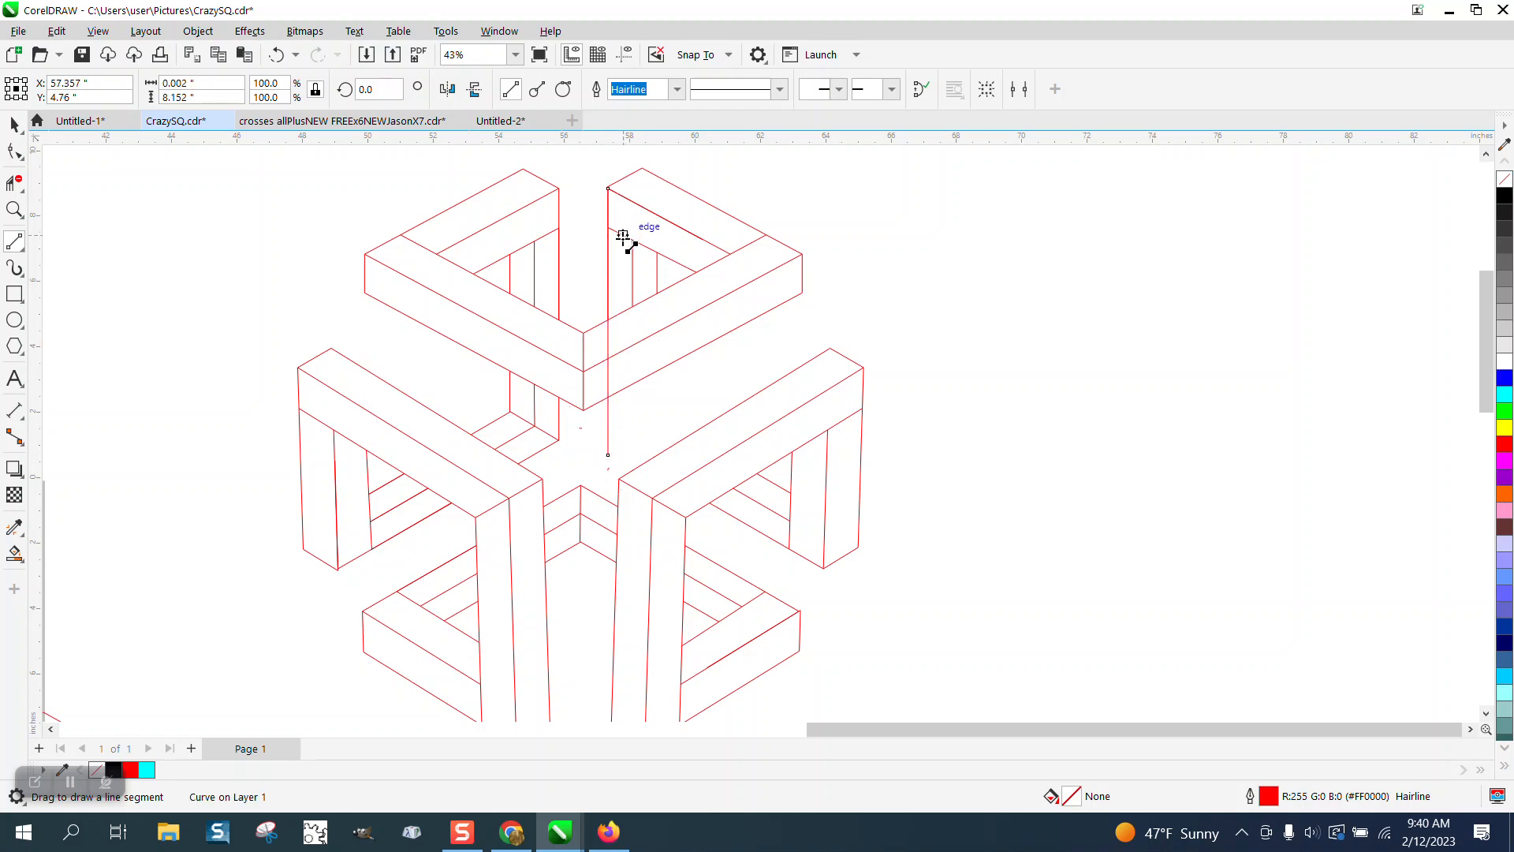
left_click_drag(633, 240, 639, 440)
left_click_drag(657, 253, 659, 418)
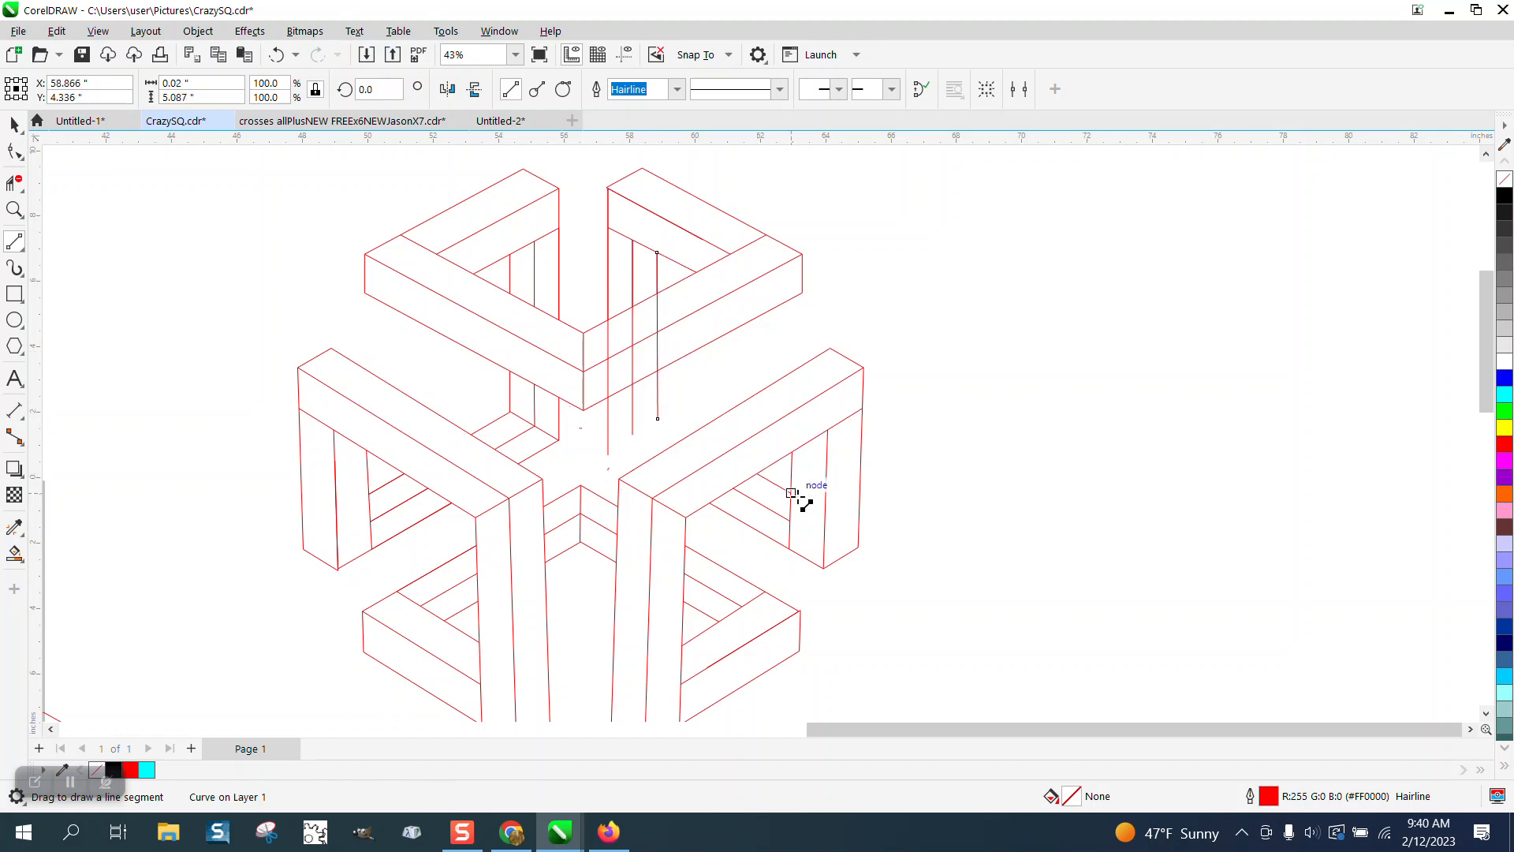
- Connect the third vertical line's lower end to the right frame's inner post and adjust the connecting line's outer end node
left_click_drag(790, 499, 658, 419)
key("Delete")
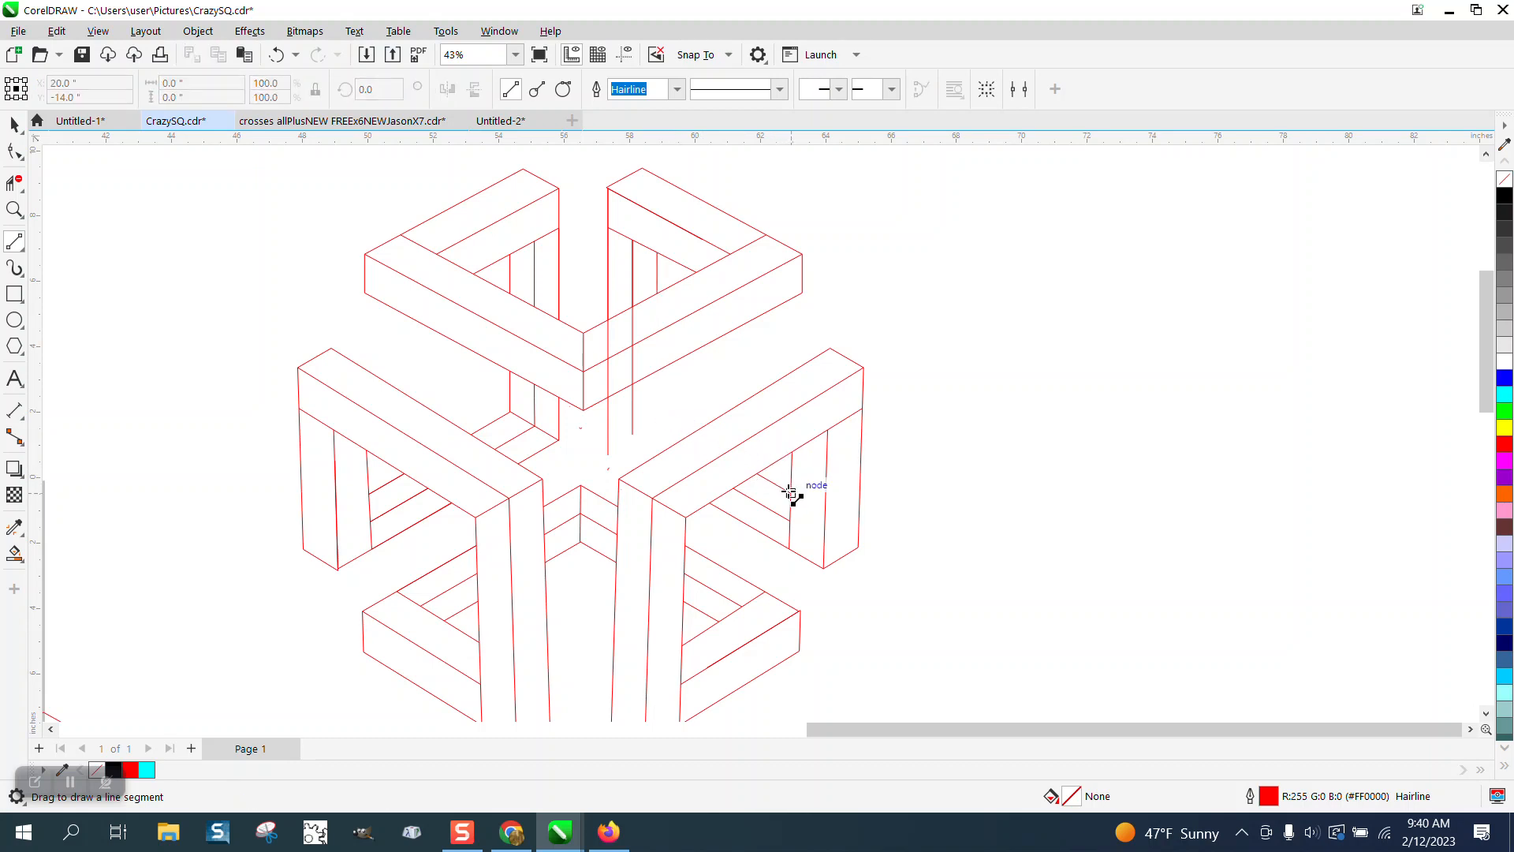
left_click(275, 60)
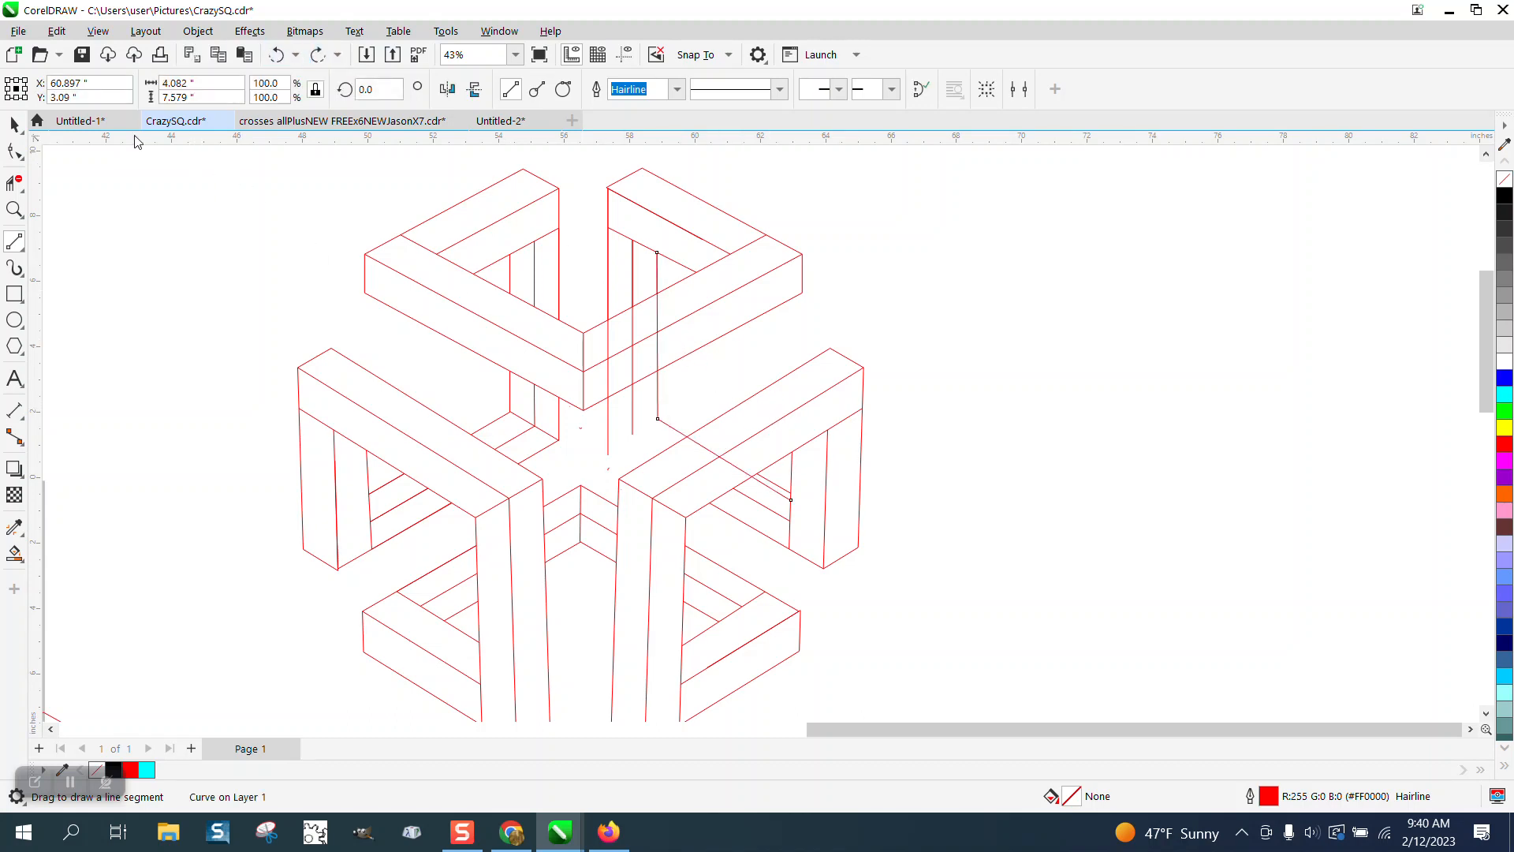
left_click(15, 150)
left_click_drag(791, 500, 793, 492)
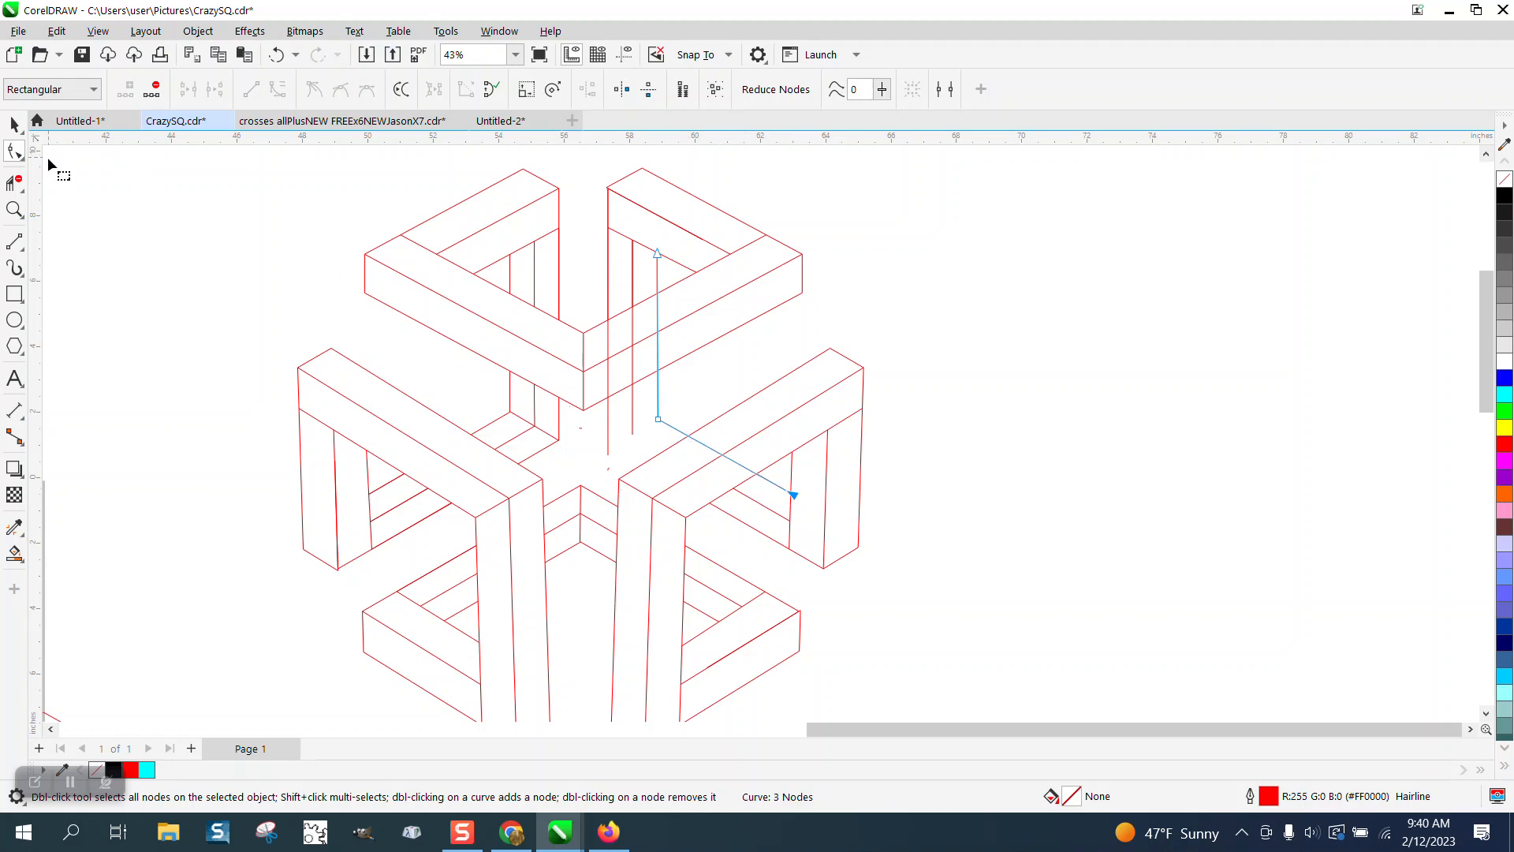
- Try to trim the connecting line over the right frame's bar and reposition the cut ends at the vertical line's lower end
left_click(15, 182)
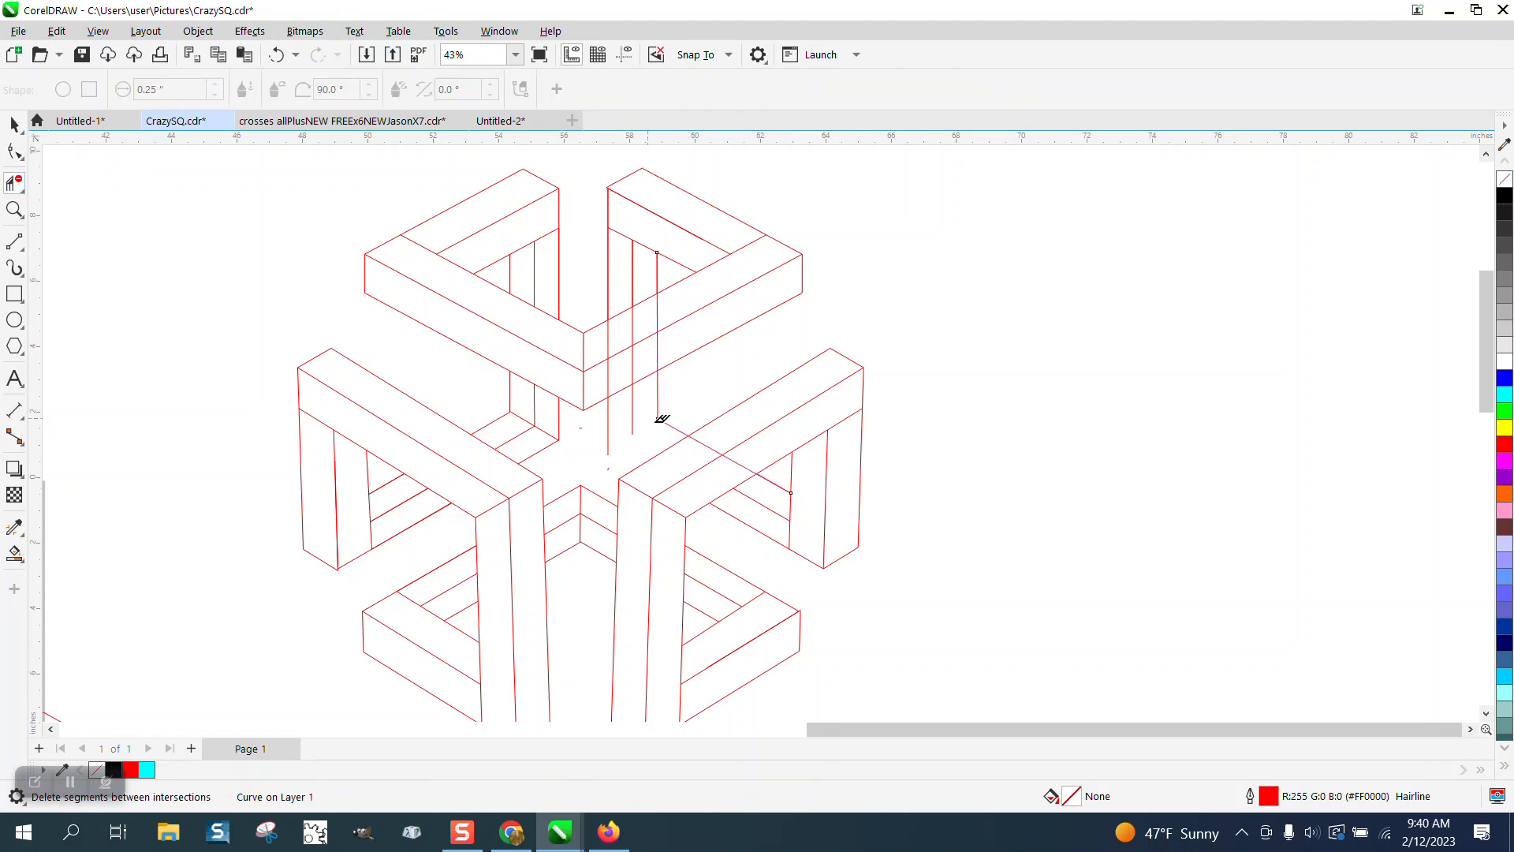
left_click(678, 426)
left_click(718, 451)
left_click(15, 149)
left_click_drag(657, 370, 659, 426)
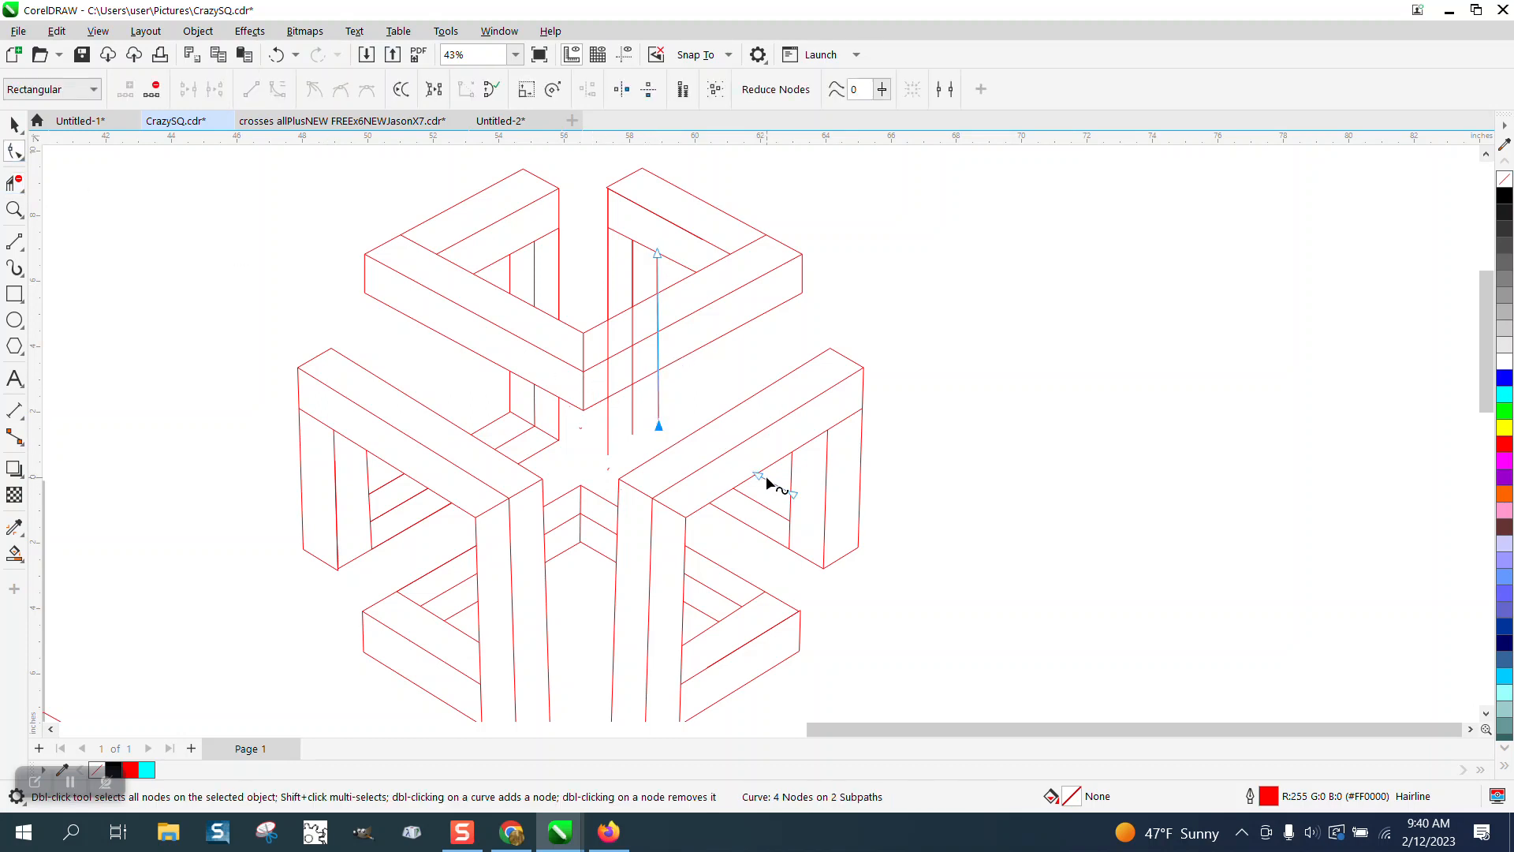
left_click_drag(759, 476, 664, 425)
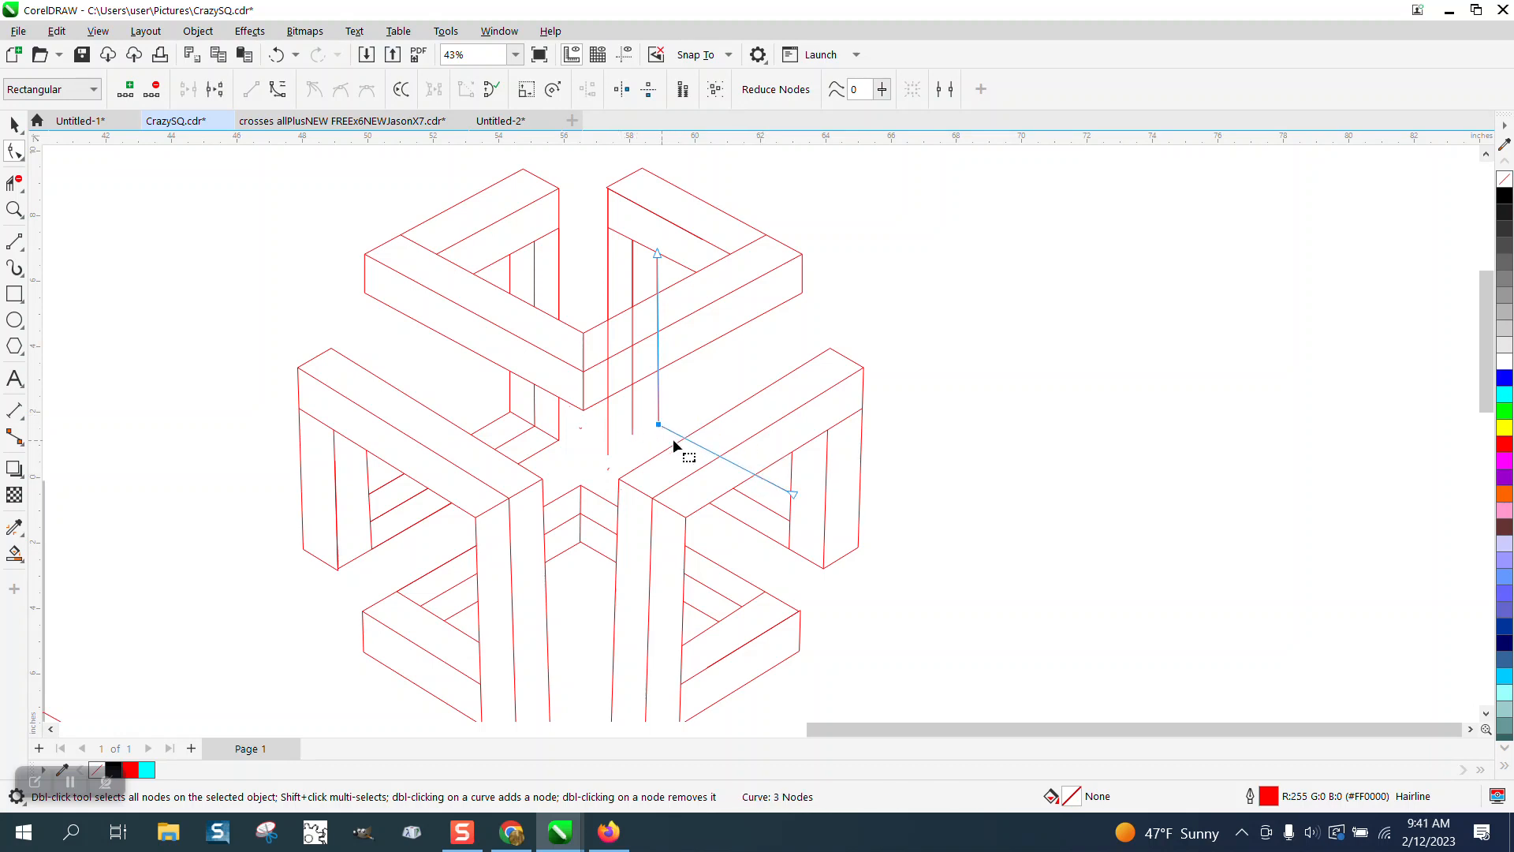
- Remove the corner node of the joined vertical and connecting line, and delete the whole curve
key("Delete")
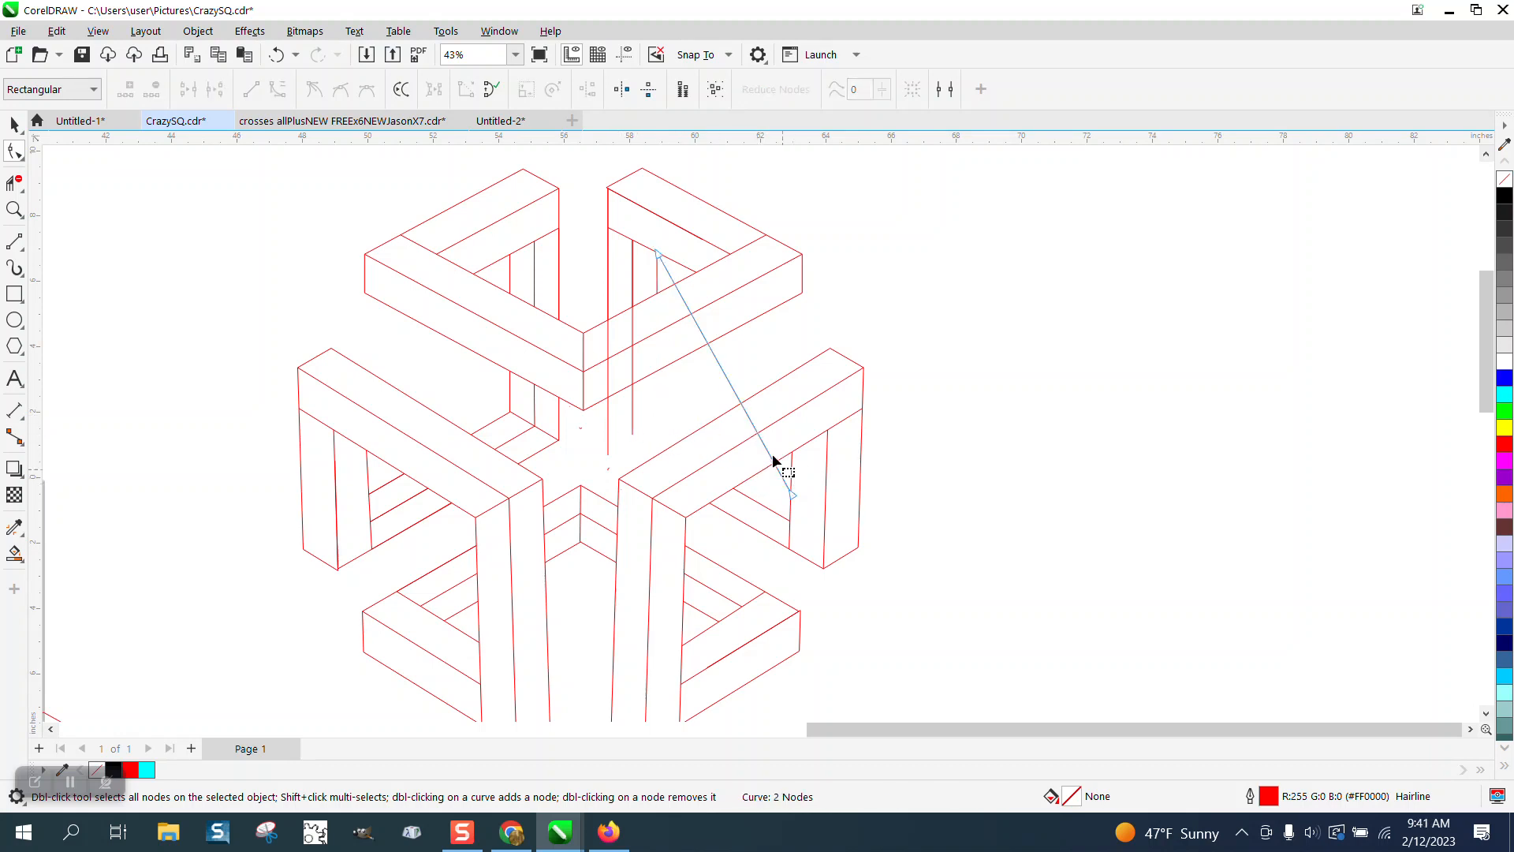
left_click(13, 125)
key("Delete")
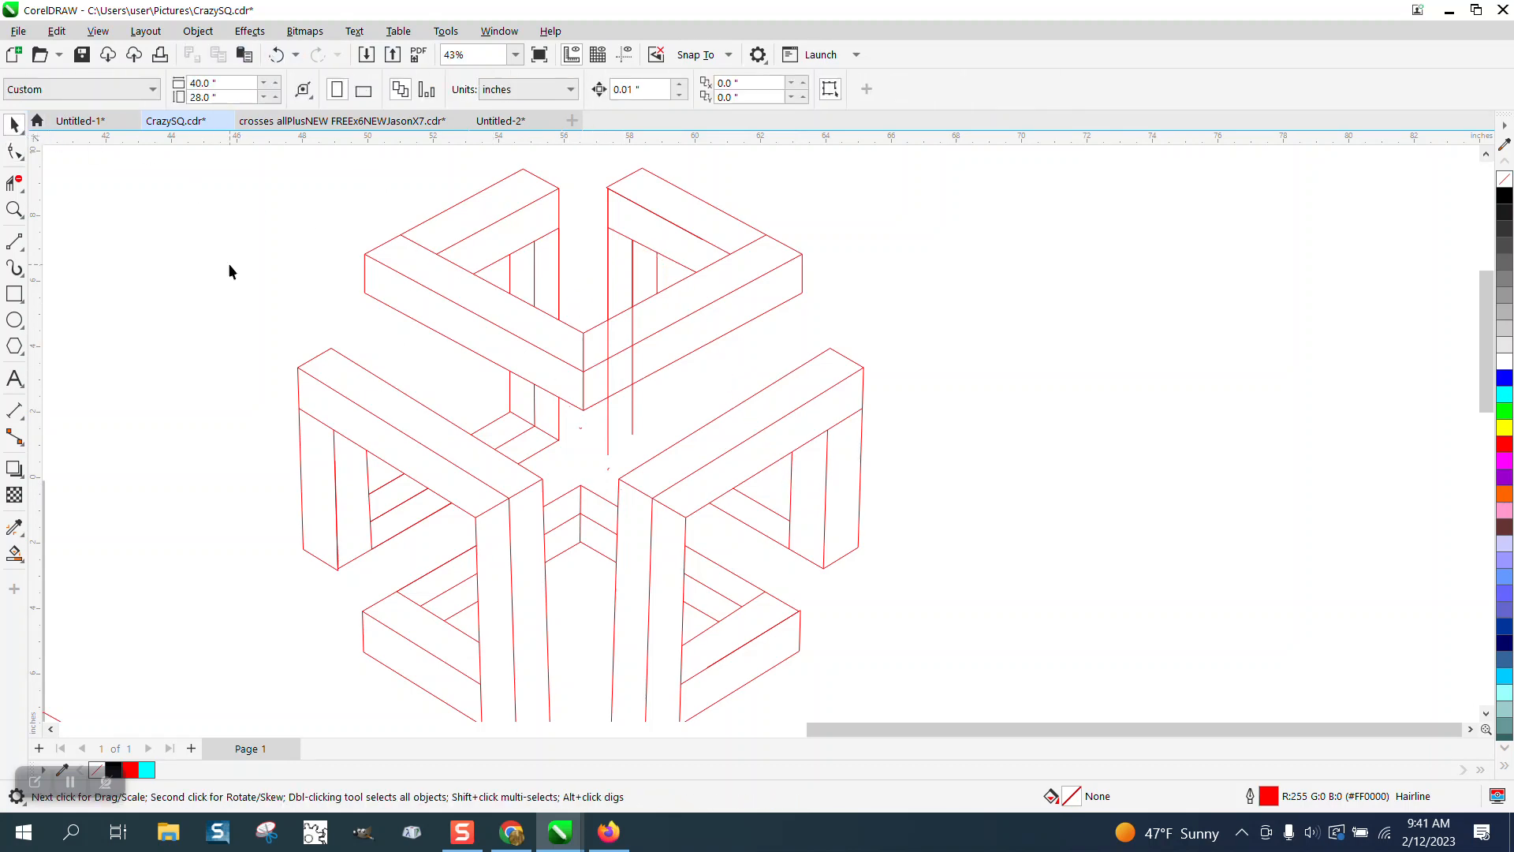
- Redraw the third vertical 2-Point Line down from the top frame's right inner post, about 5.38 inches long
left_click(14, 242)
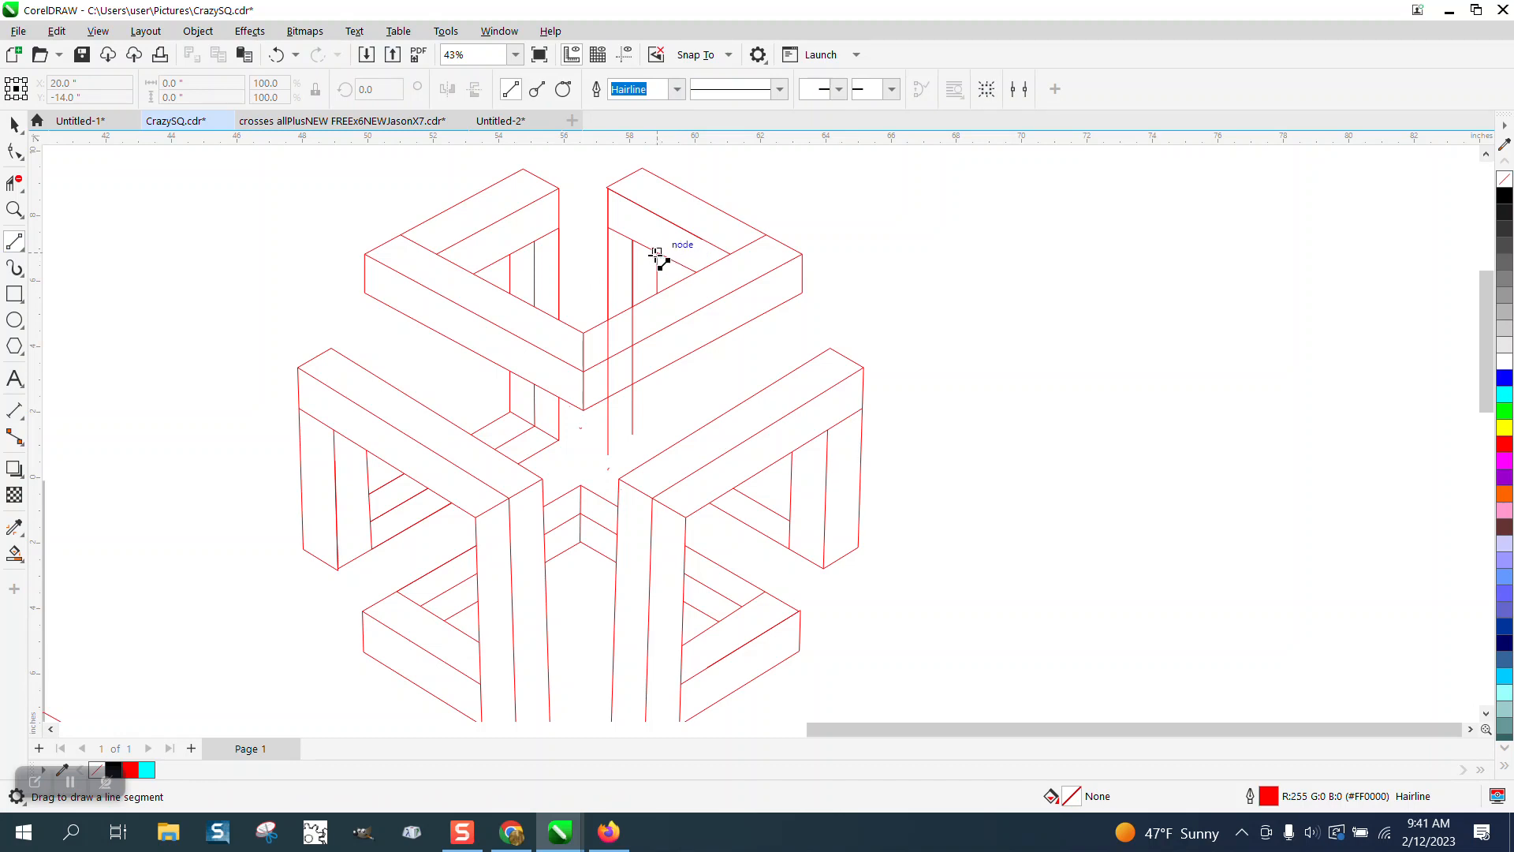
left_click_drag(657, 252, 658, 418)
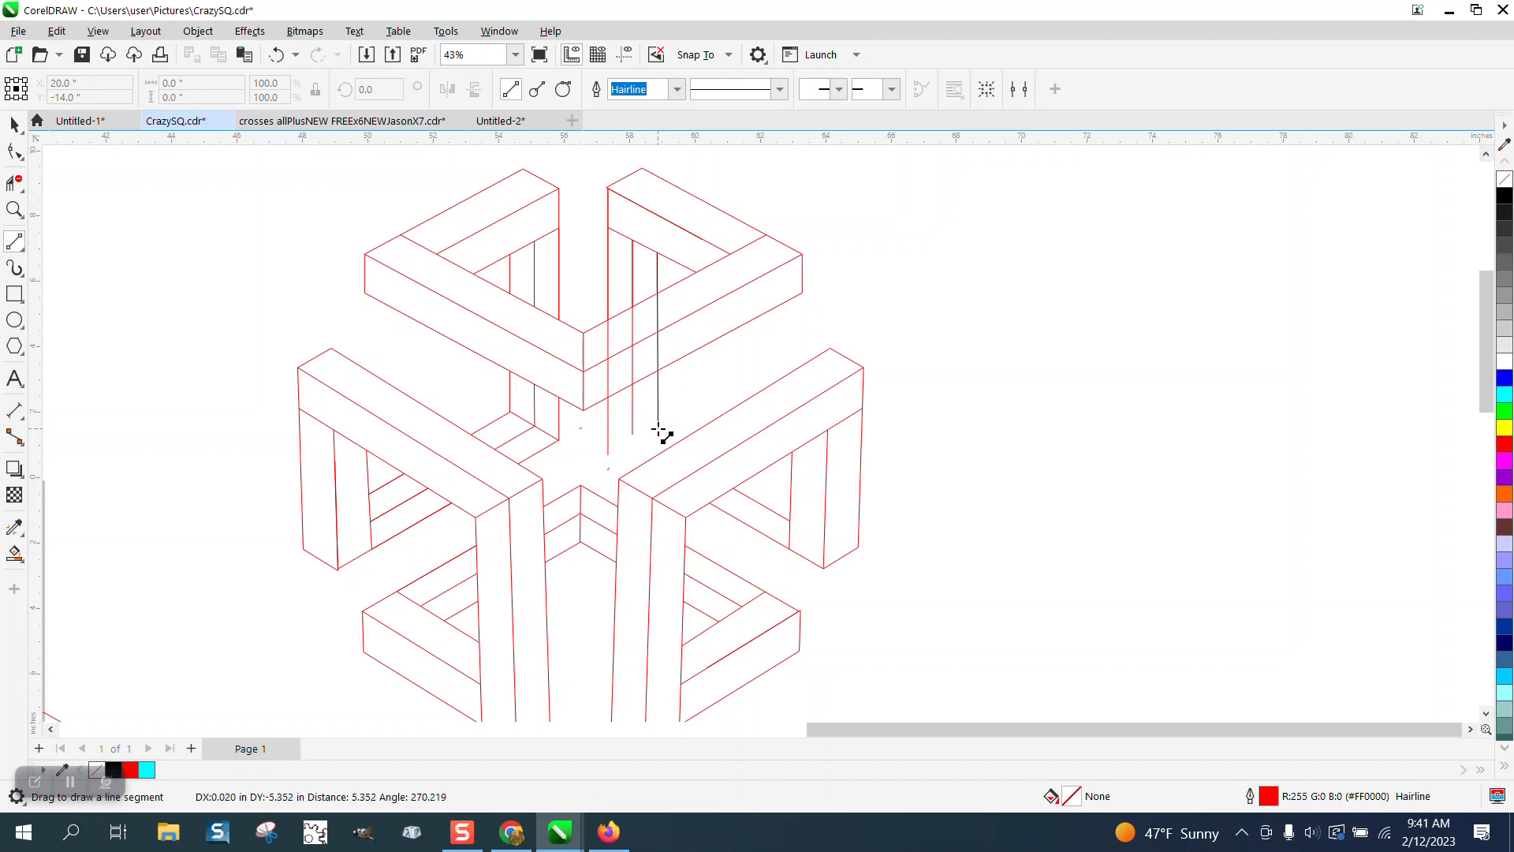
left_click_drag(660, 430, 665, 438)
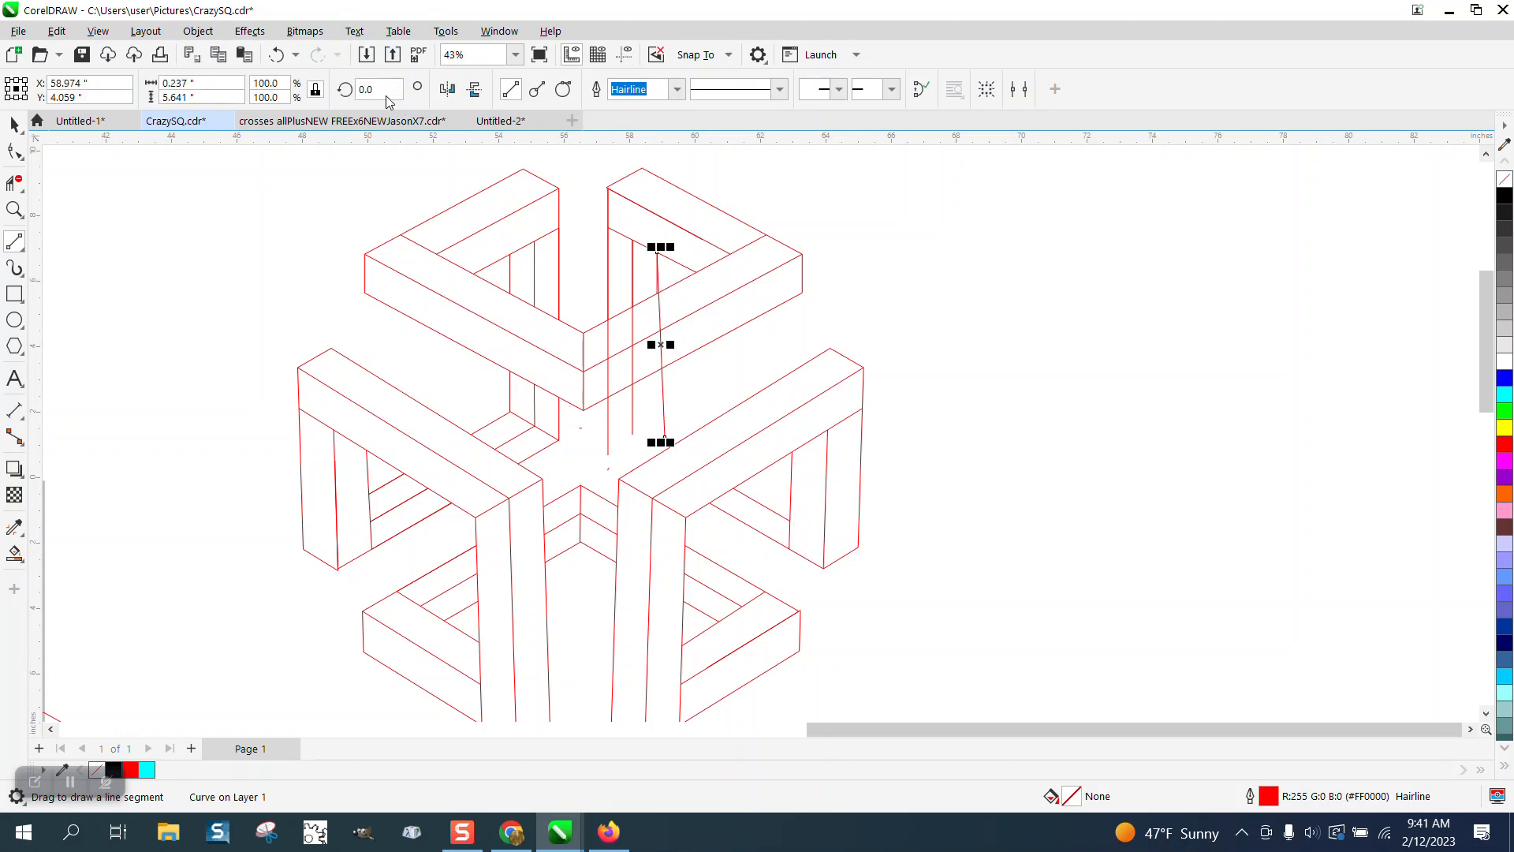
left_click(276, 55)
left_click_drag(658, 252, 658, 433)
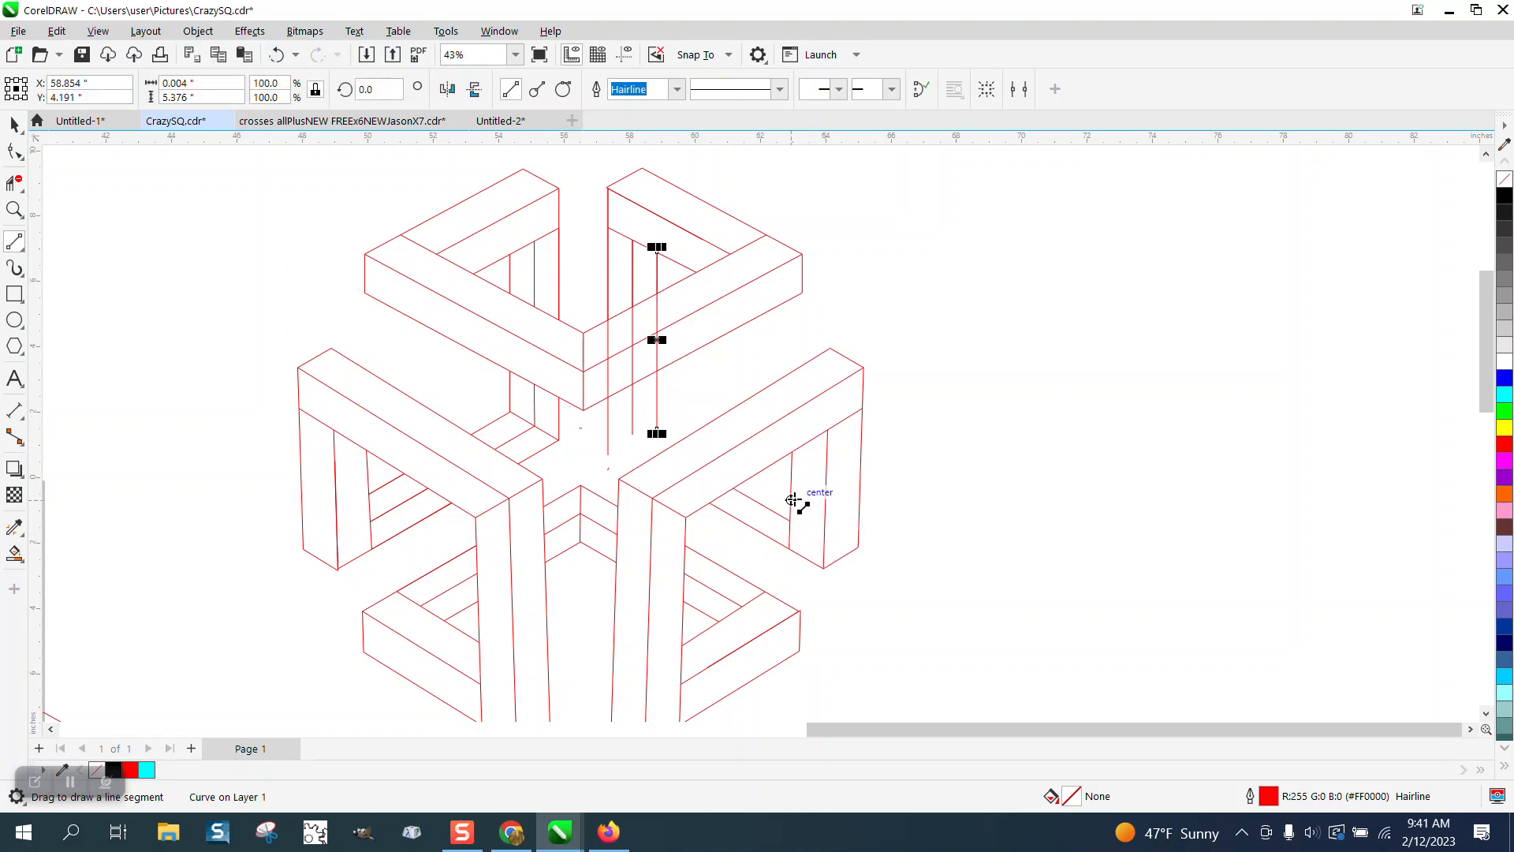
- Try connecting the lower ends of the three vertical lines to the right frame with angled 2-Point Lines, undoing the last one
left_click_drag(791, 521, 633, 432)
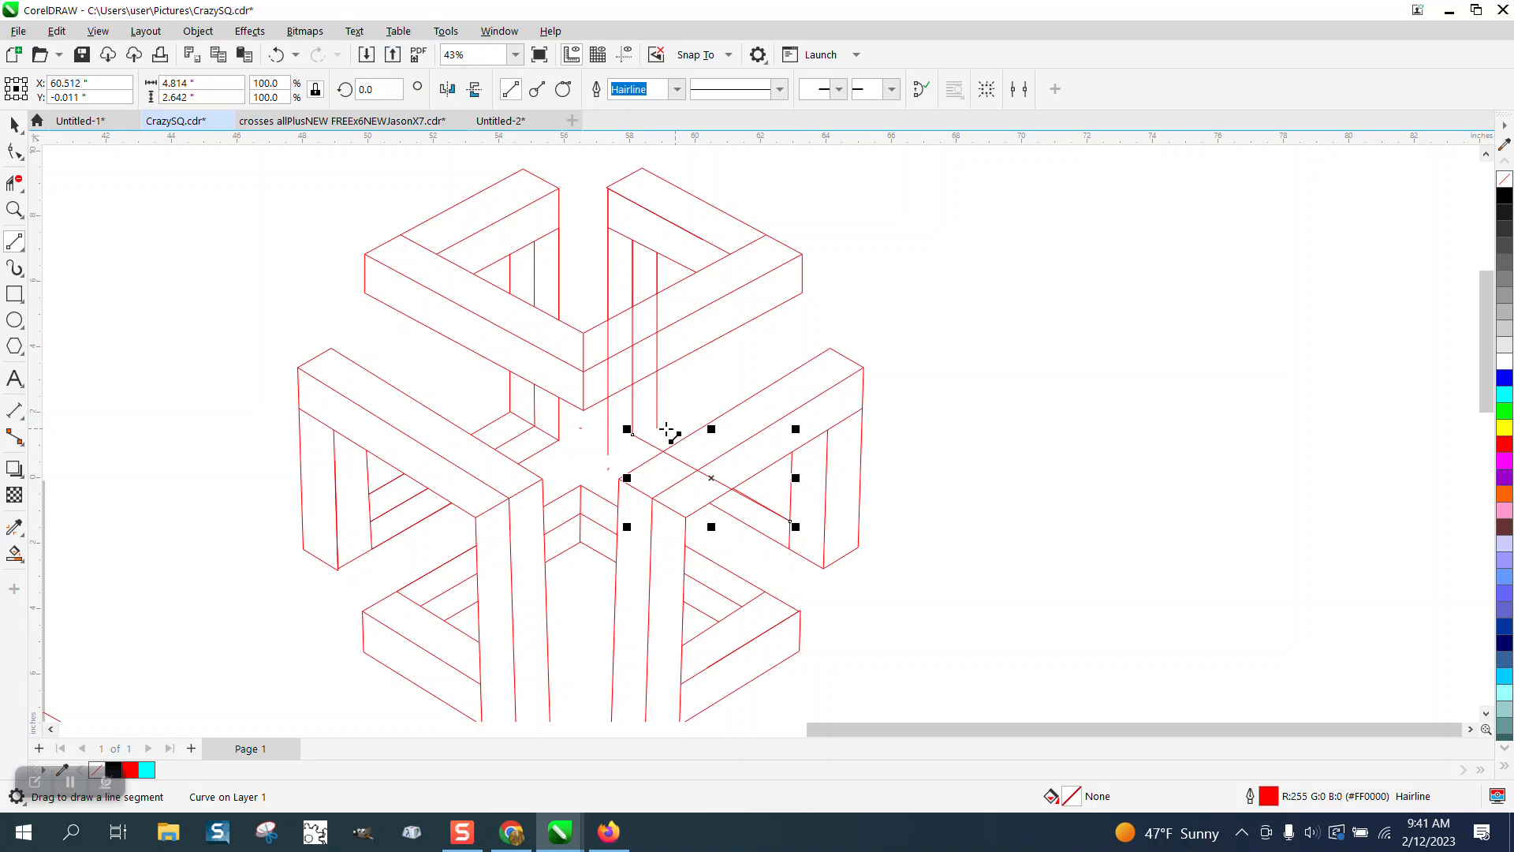
left_click_drag(658, 430, 791, 499)
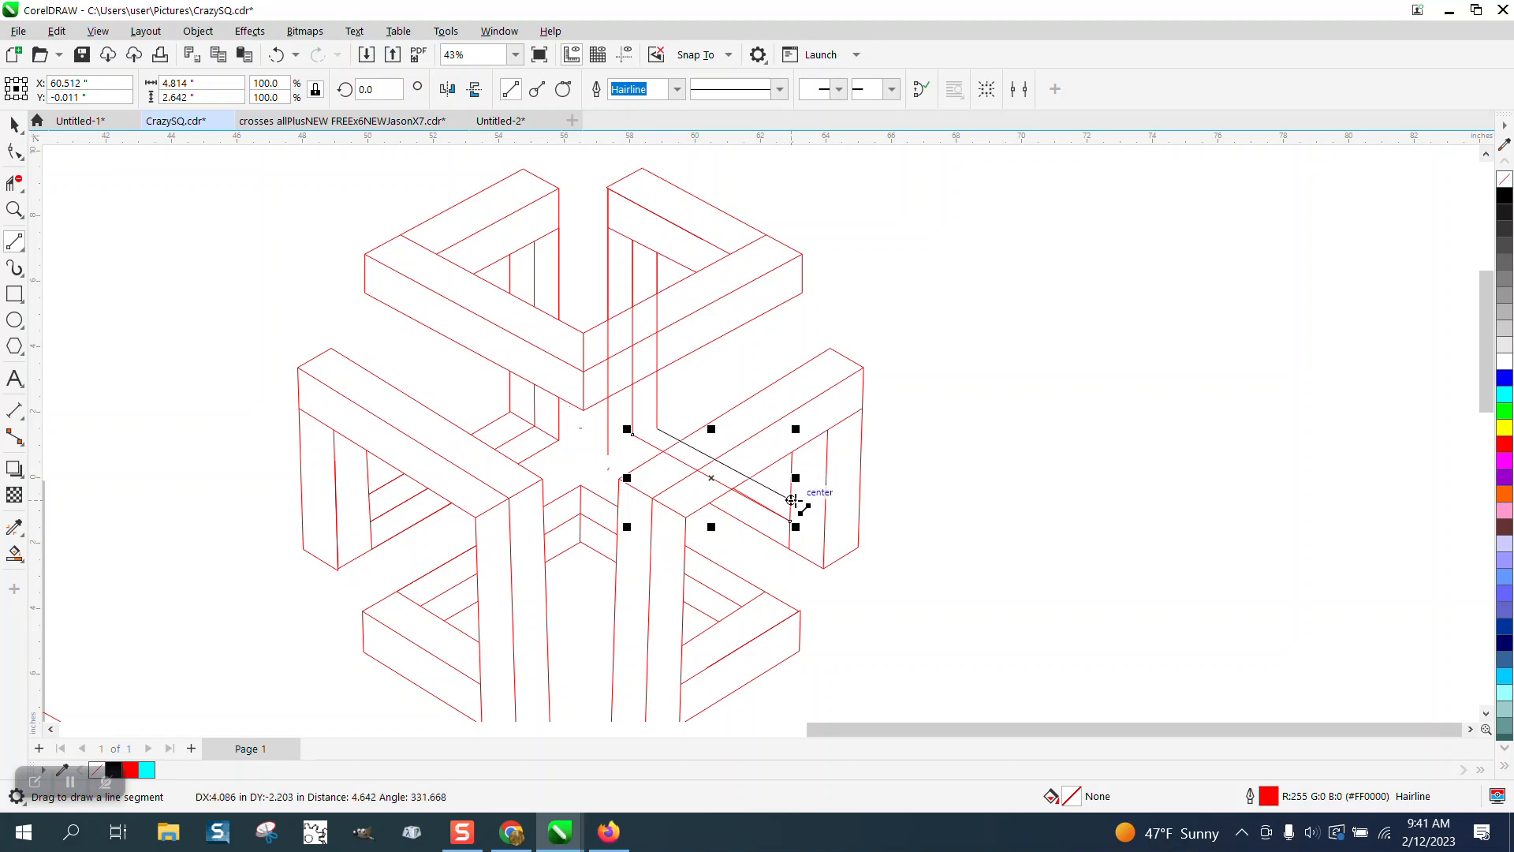
left_click_drag(611, 455, 744, 523)
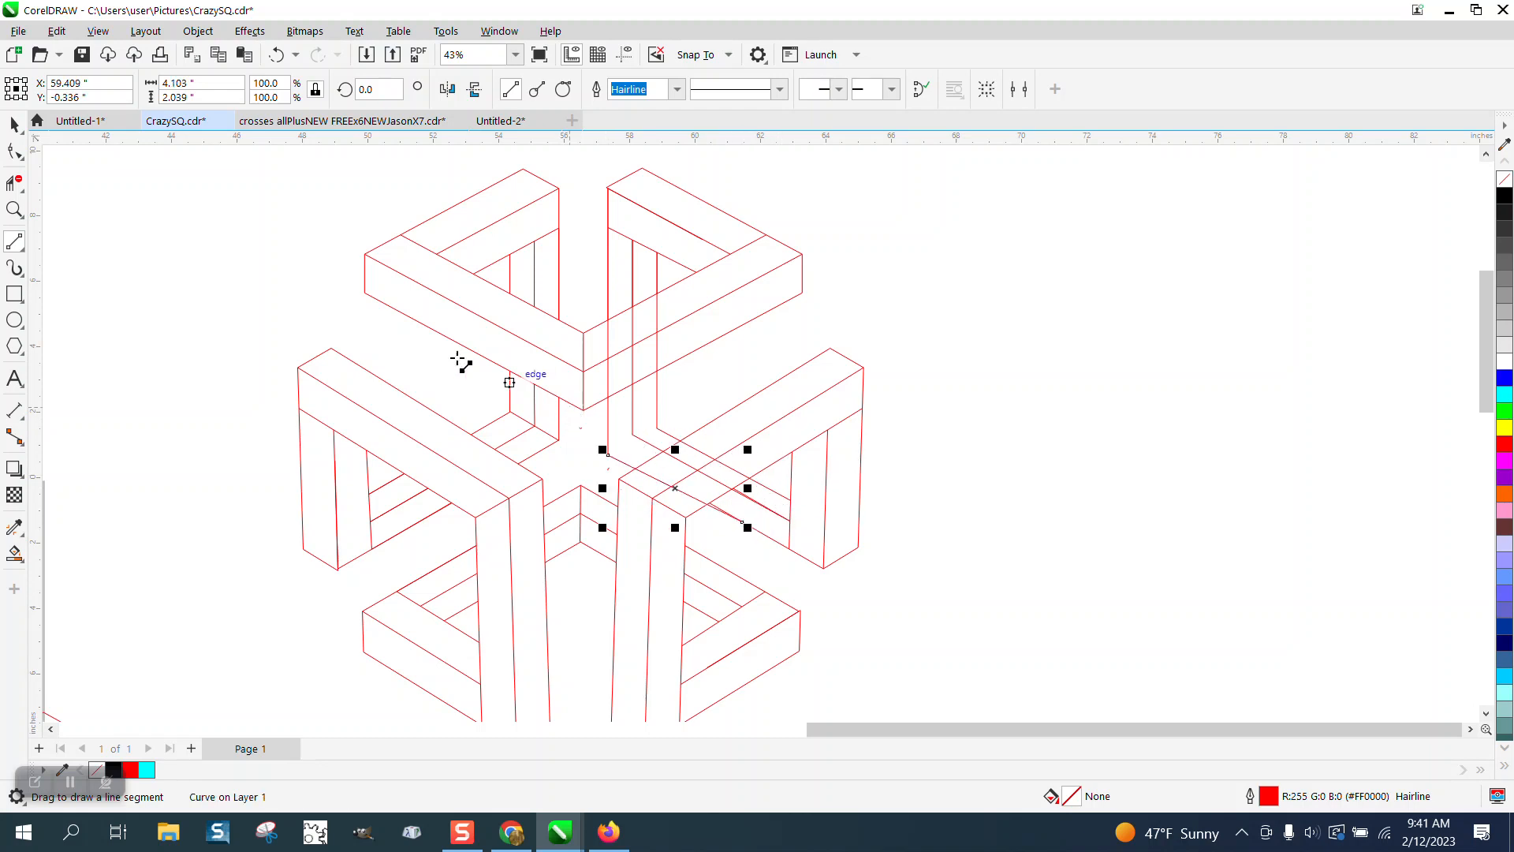
left_click(277, 55)
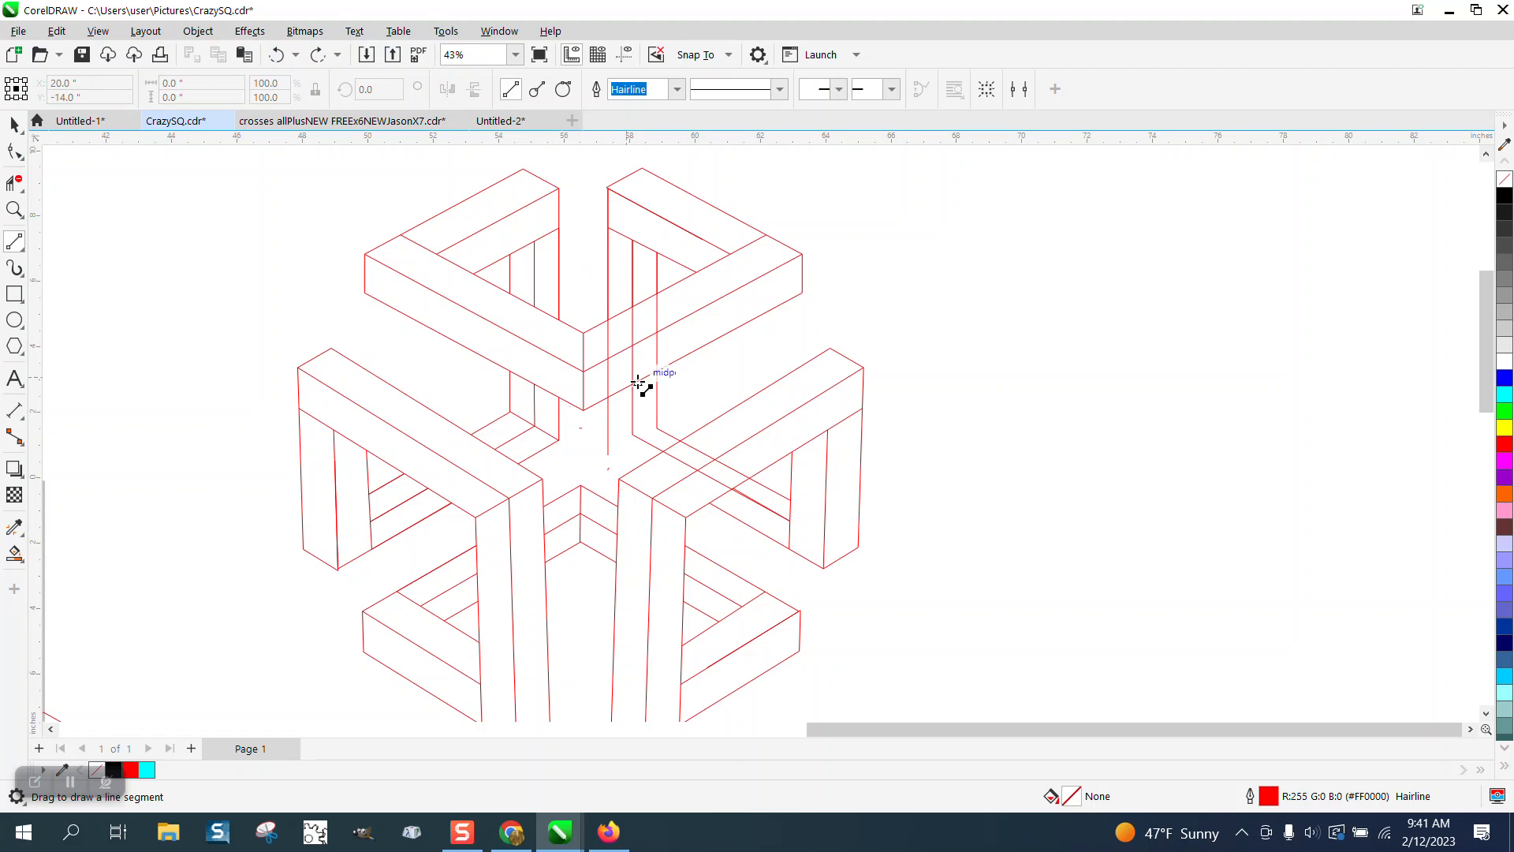
- Cut the two angled connecting lines beside the vertical lines and delete their remaining pieces across the right frame
left_click(12, 189)
left_click(649, 436)
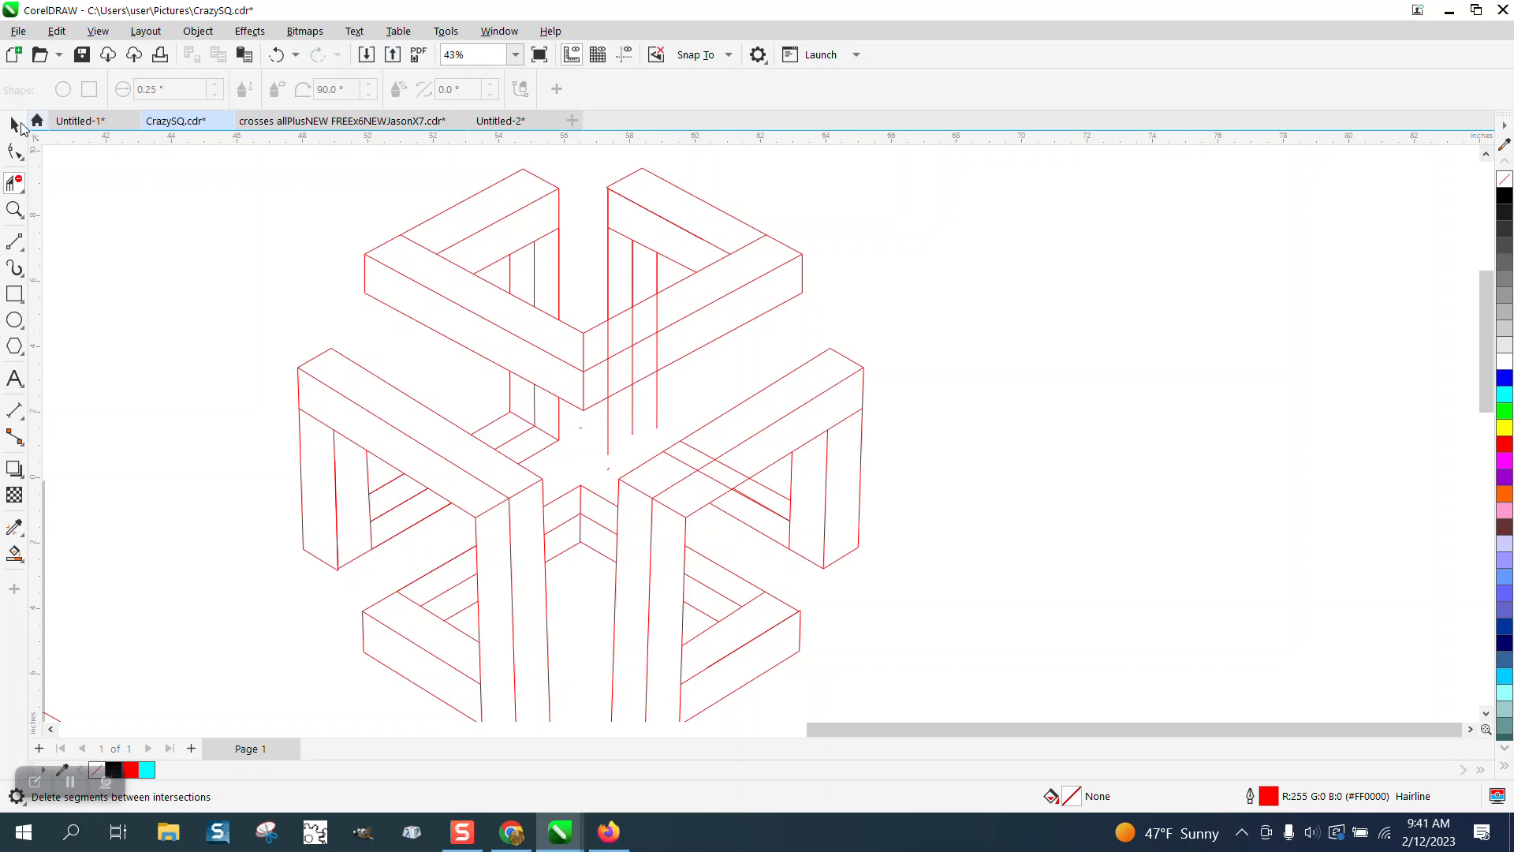
key("space")
left_click(753, 490)
key("Delete")
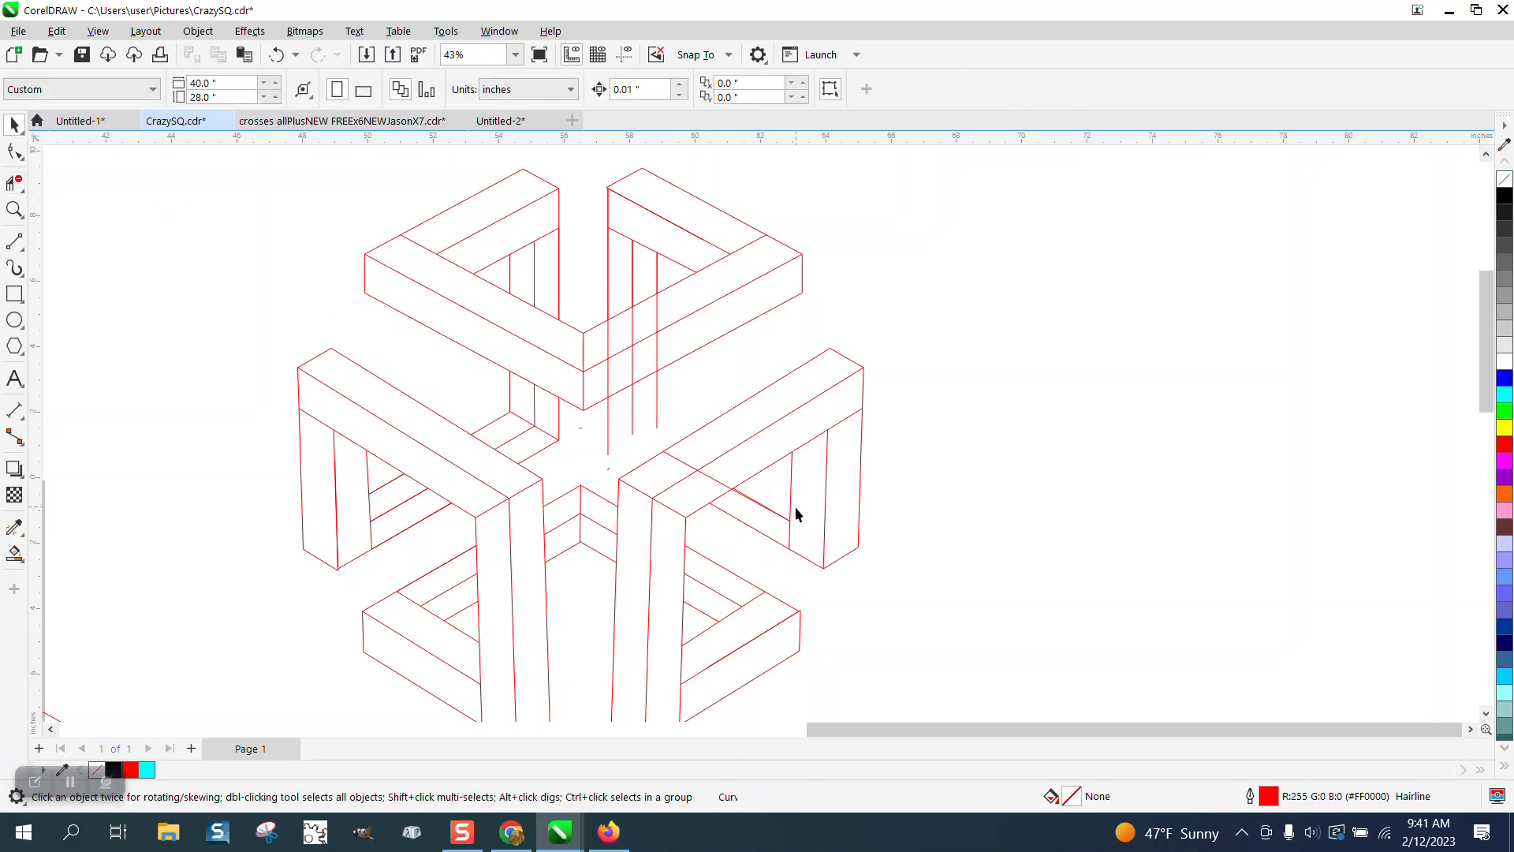
left_click(714, 487)
key("Delete")
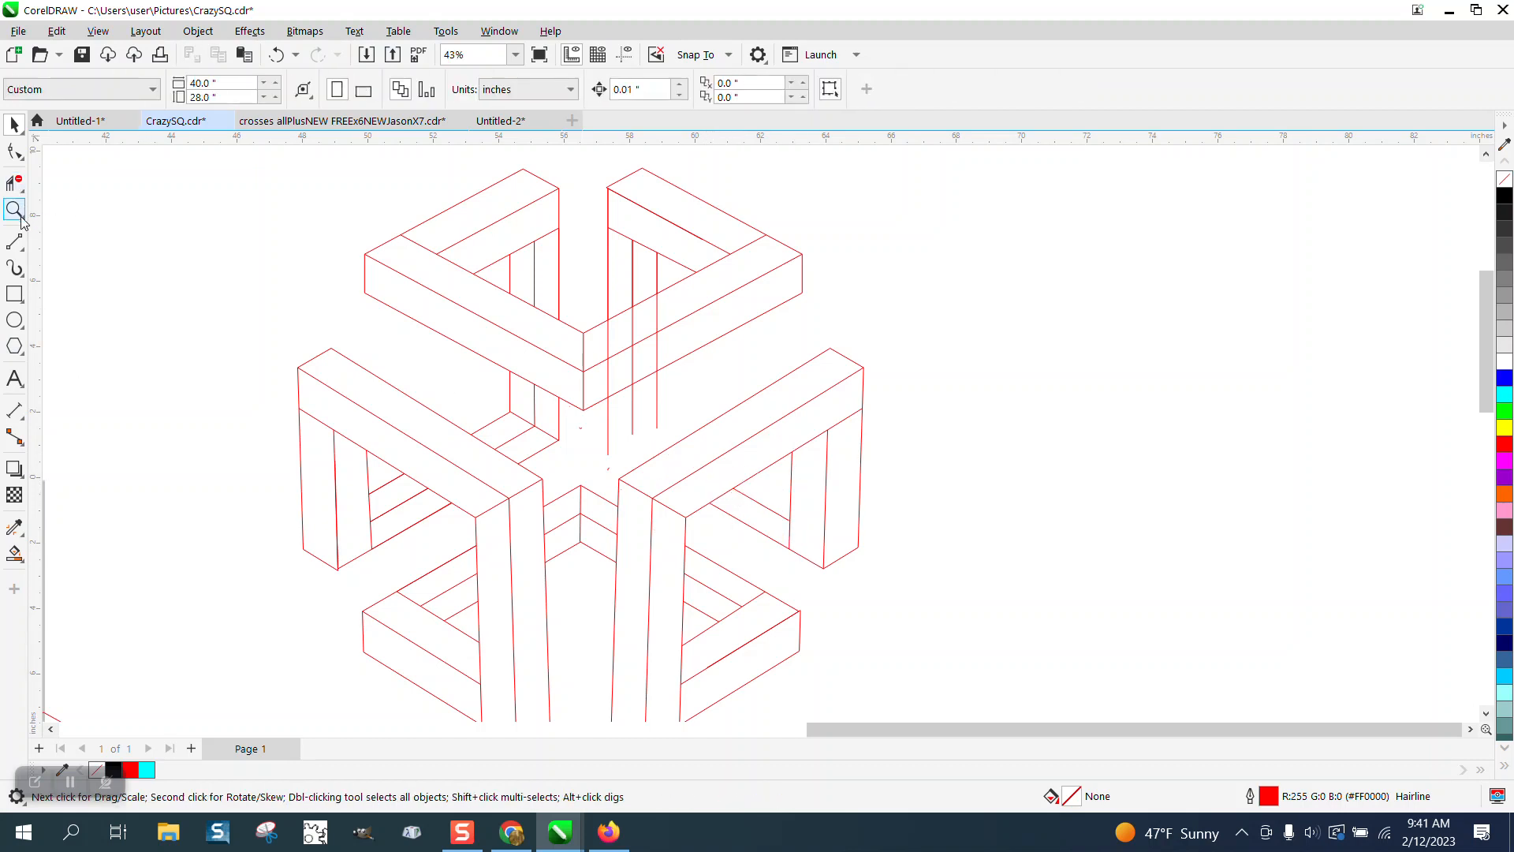
- Draw two angled 2-Point Lines from the right frame's inner bar ends toward the center, about 6.1 and 7 inches long
left_click(20, 247)
left_click(75, 267)
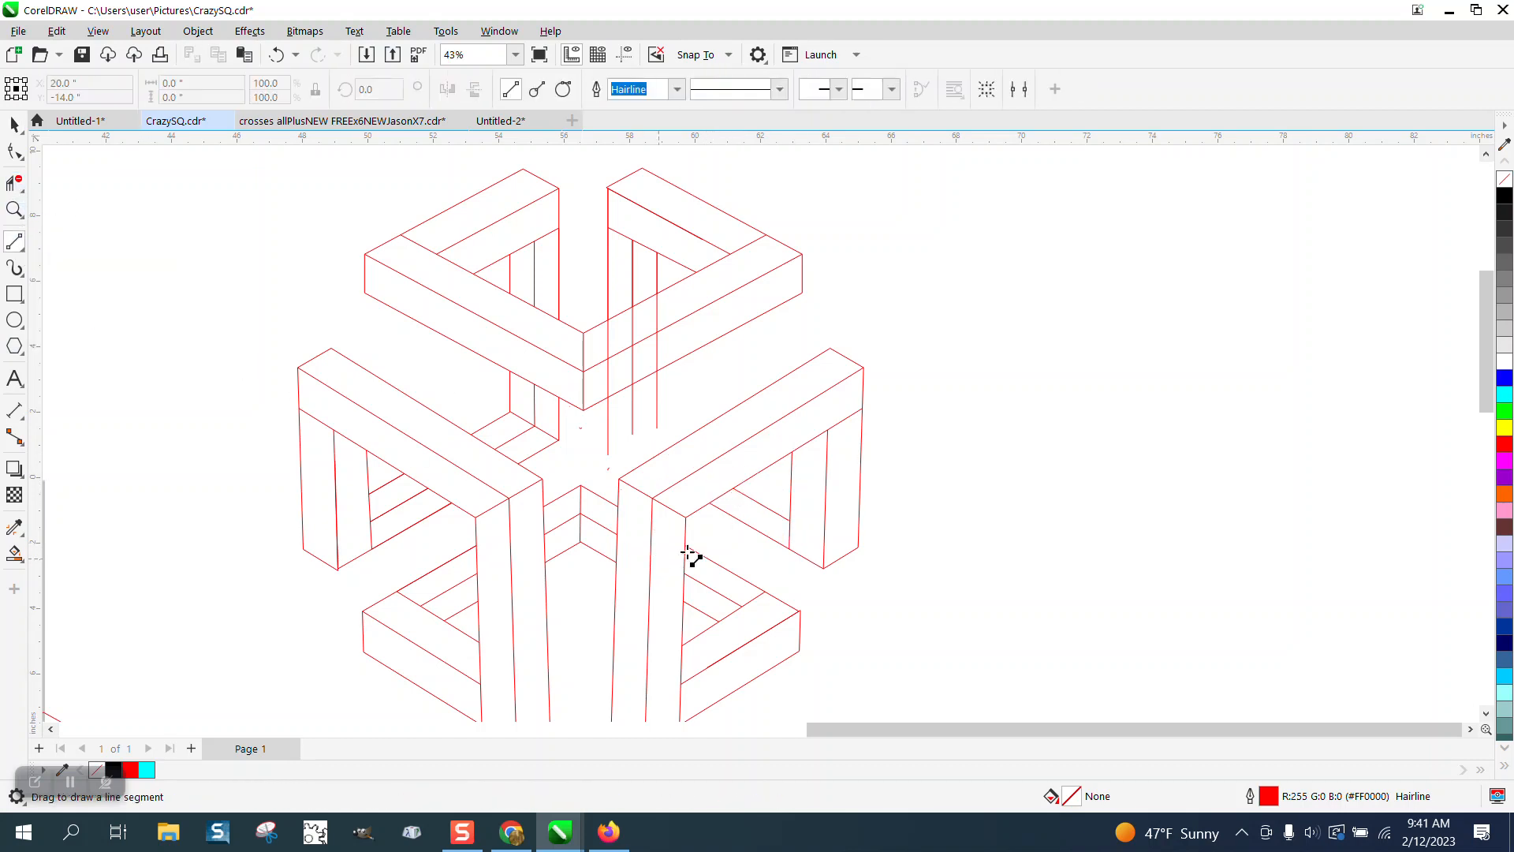
left_click_drag(790, 520, 614, 418)
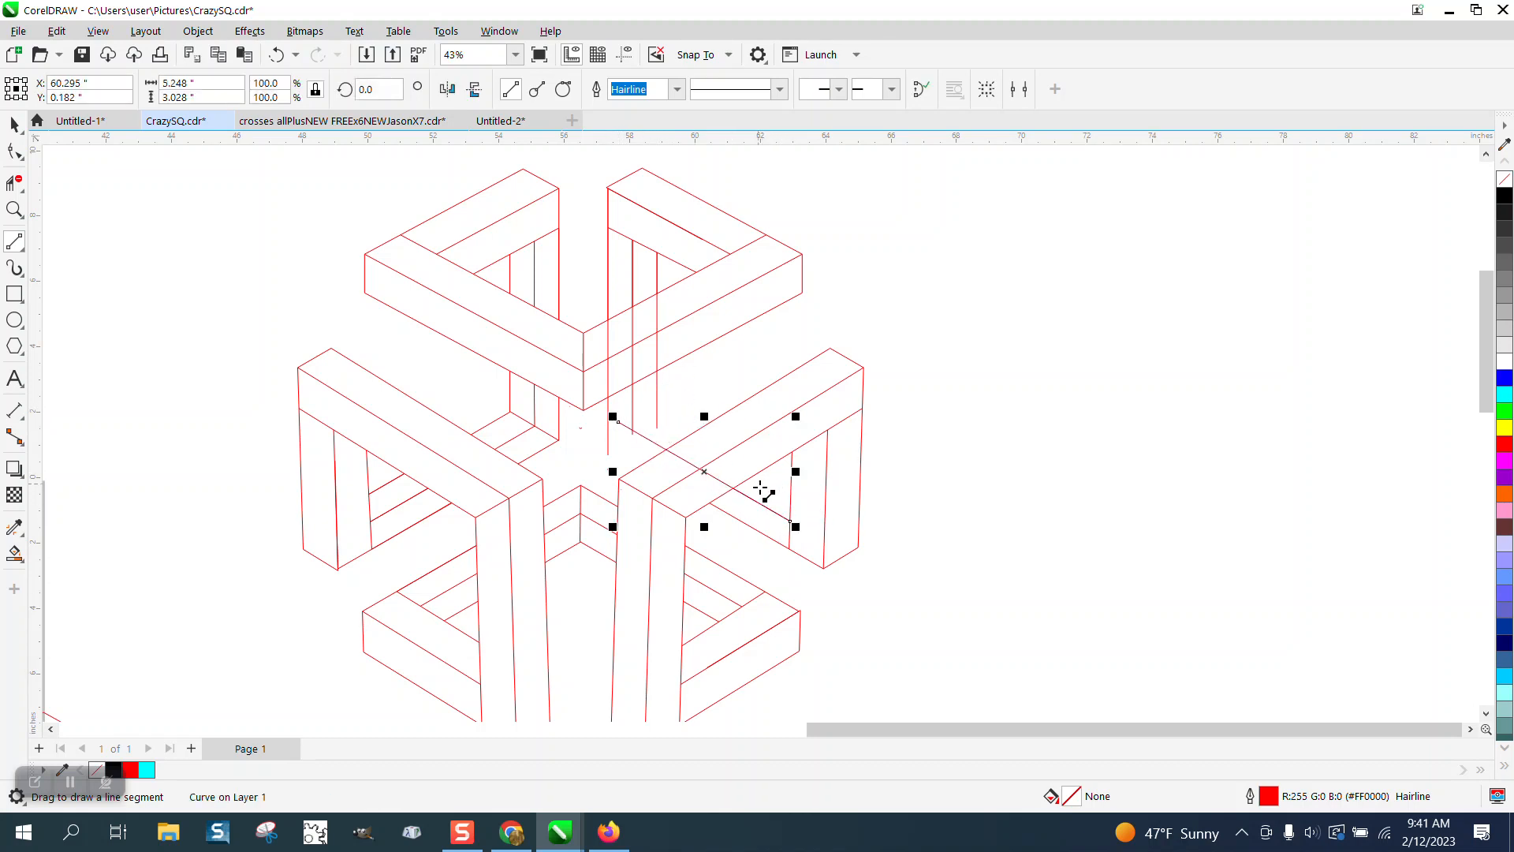
left_click_drag(789, 547, 588, 430)
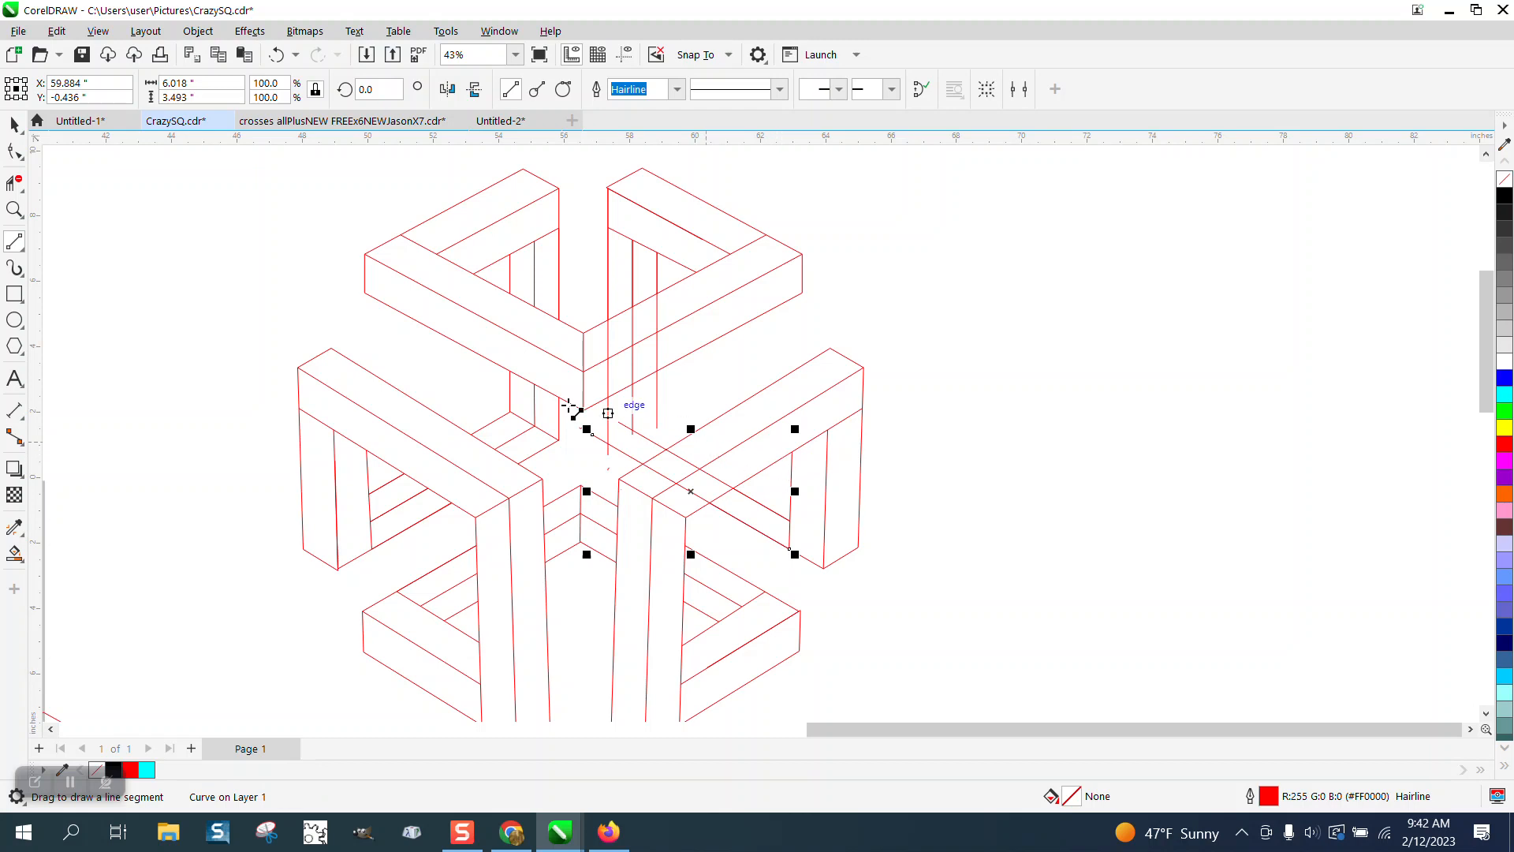
- Copy the lower angled line upward as the third bar edge, and trim the angled lines where they cross the right frame
left_click(14, 124)
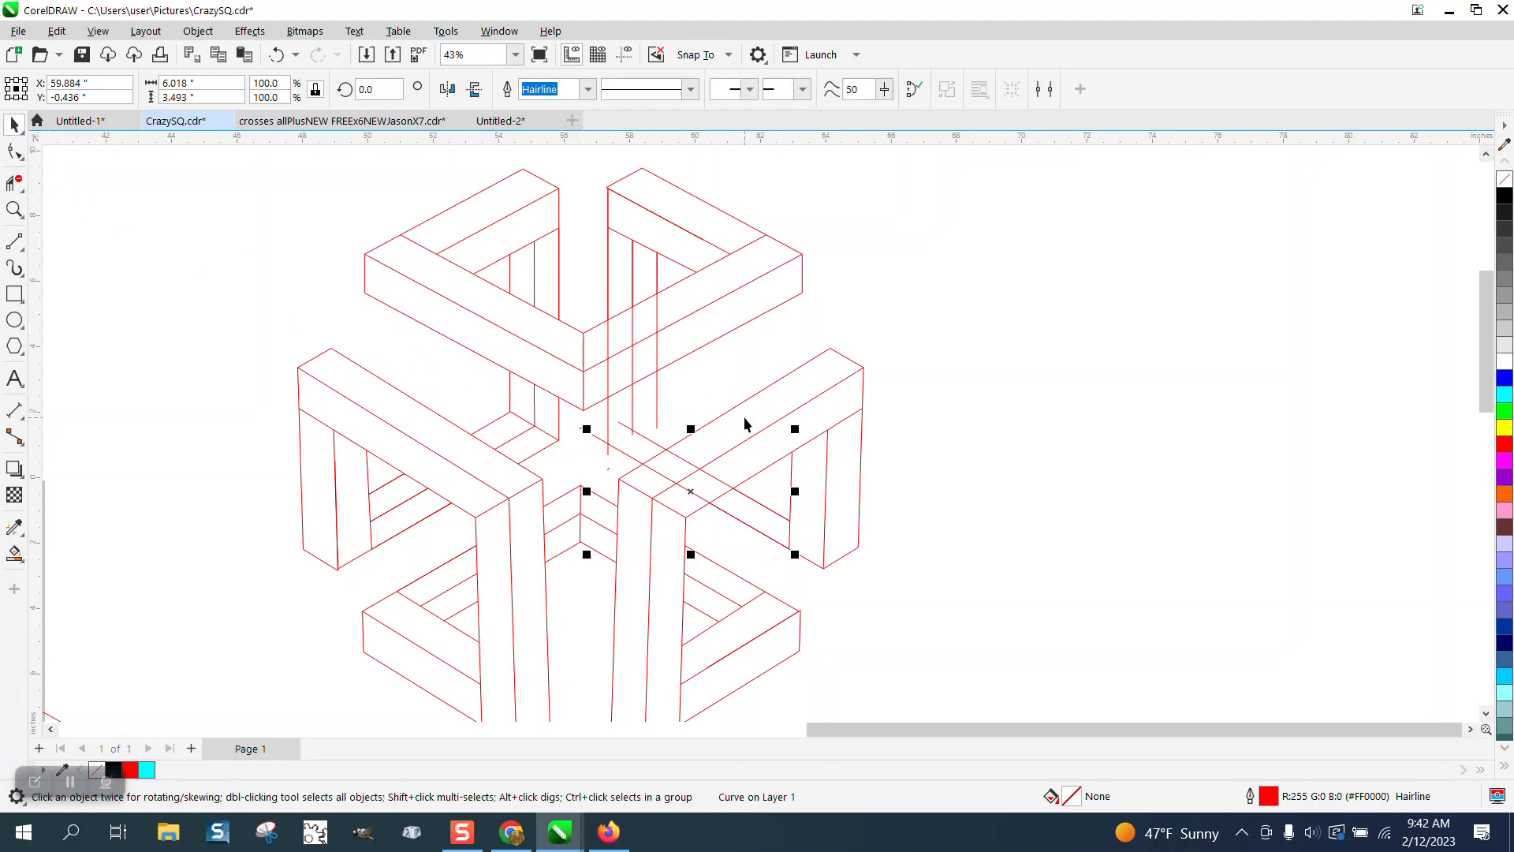
left_click_drag(707, 495, 712, 448)
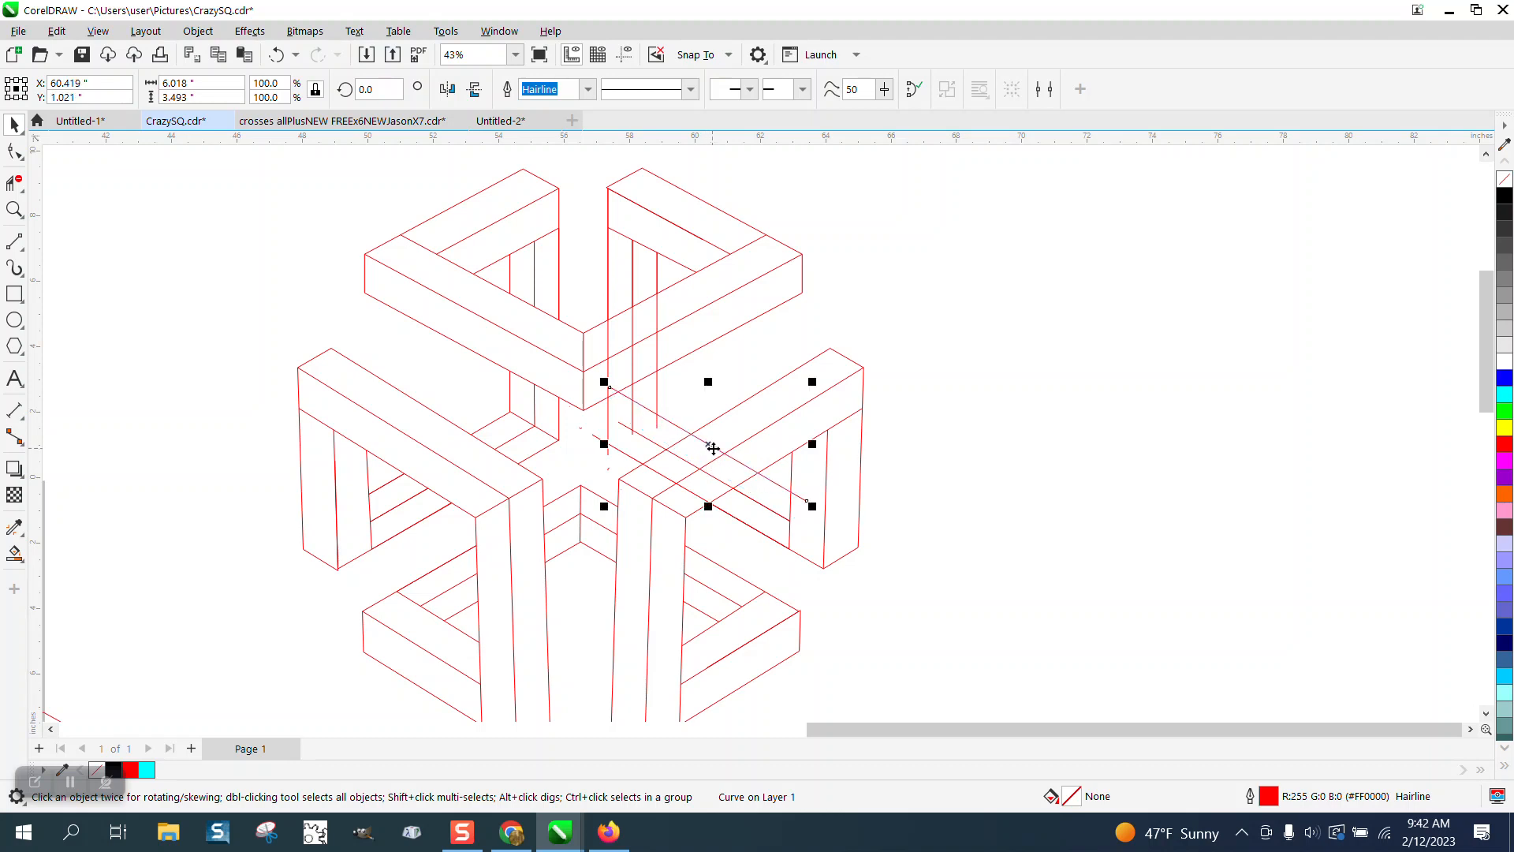
left_click(15, 183)
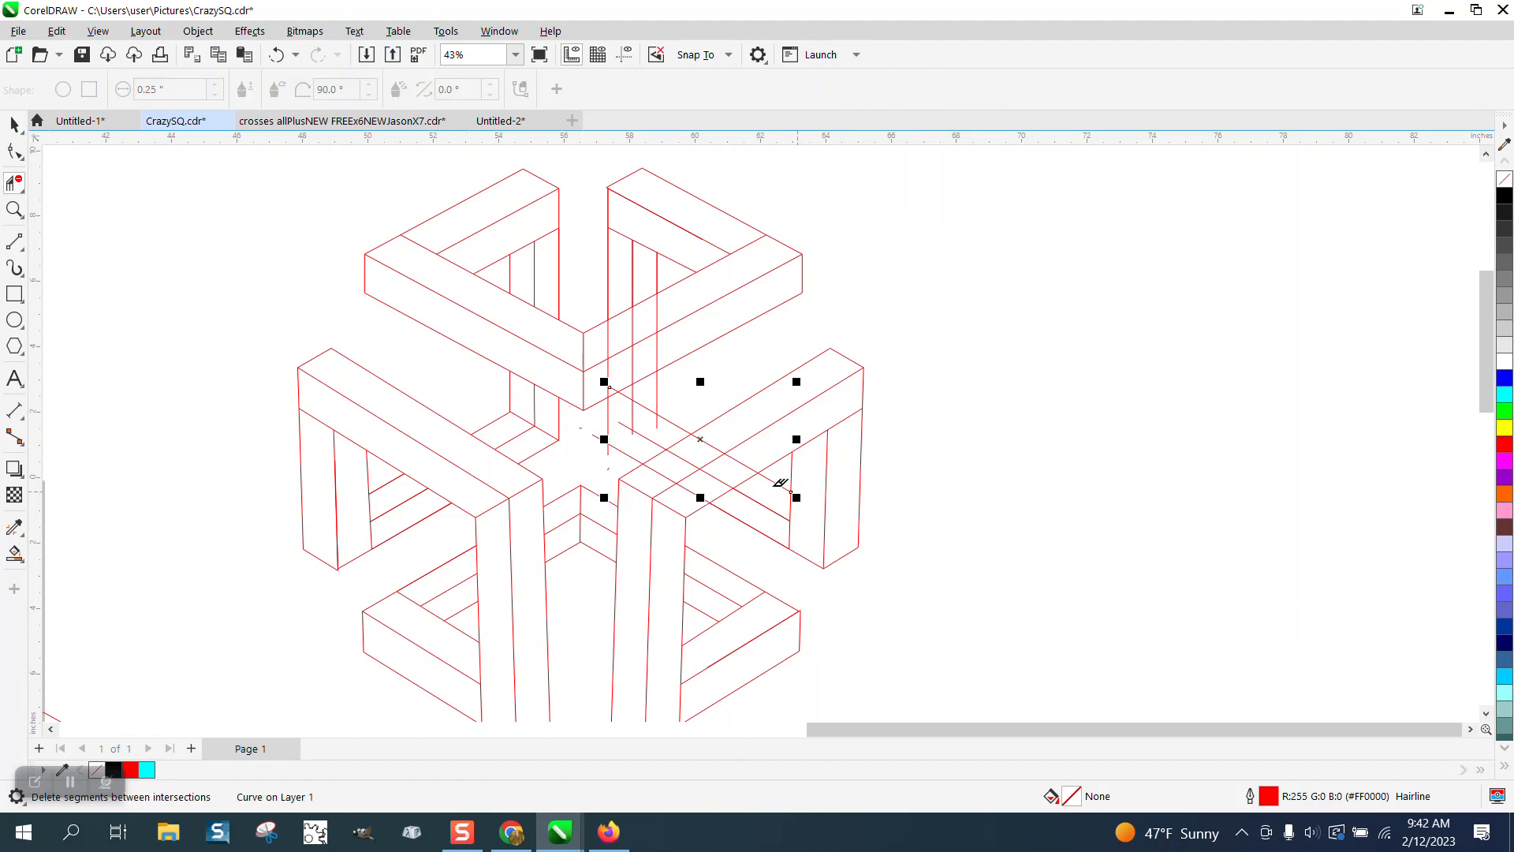
left_click(706, 444)
- Draw an angled 2-Point Line joining the lower ends of the three vertical lines where they meet the right frame's angled edges
left_click(14, 209)
left_click(837, 546)
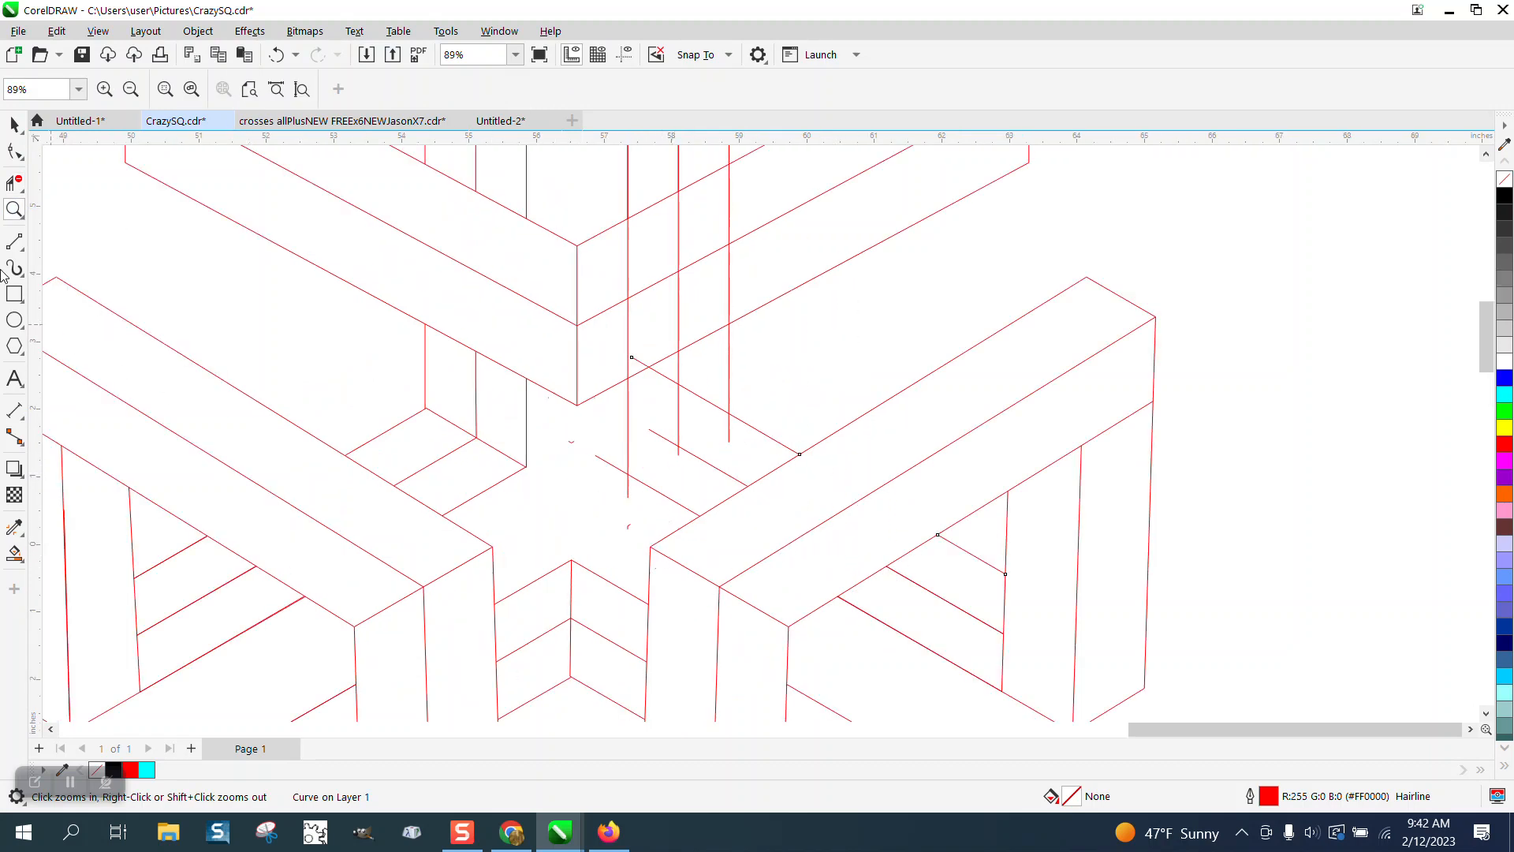
left_click(21, 249)
left_click(79, 258)
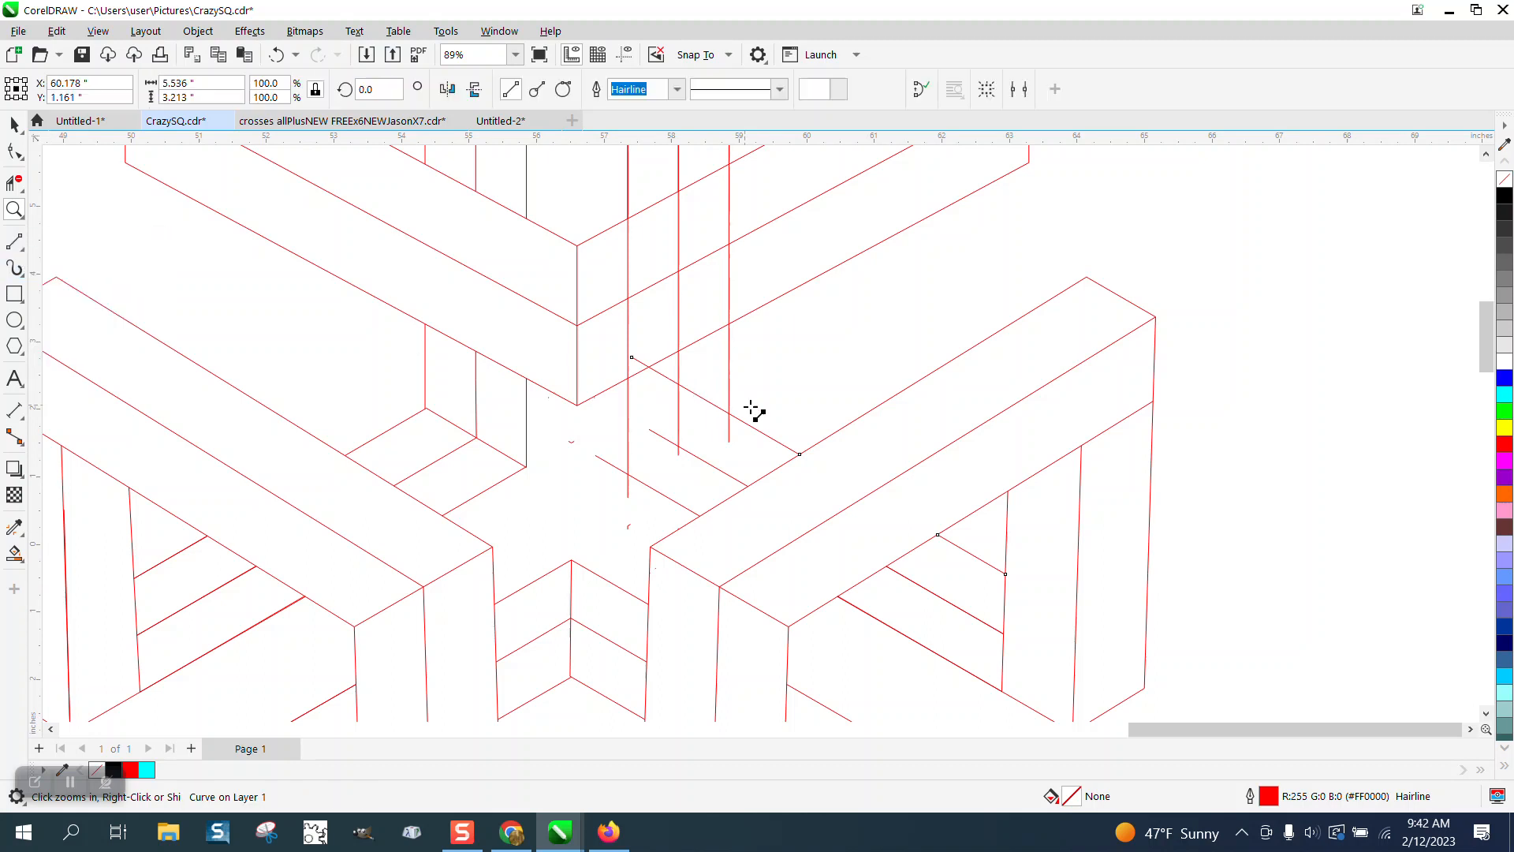
left_click_drag(731, 413, 628, 474)
- Delete the virtual segments of the angled and vertical lines that overshoot the new connecting line
left_click(15, 183)
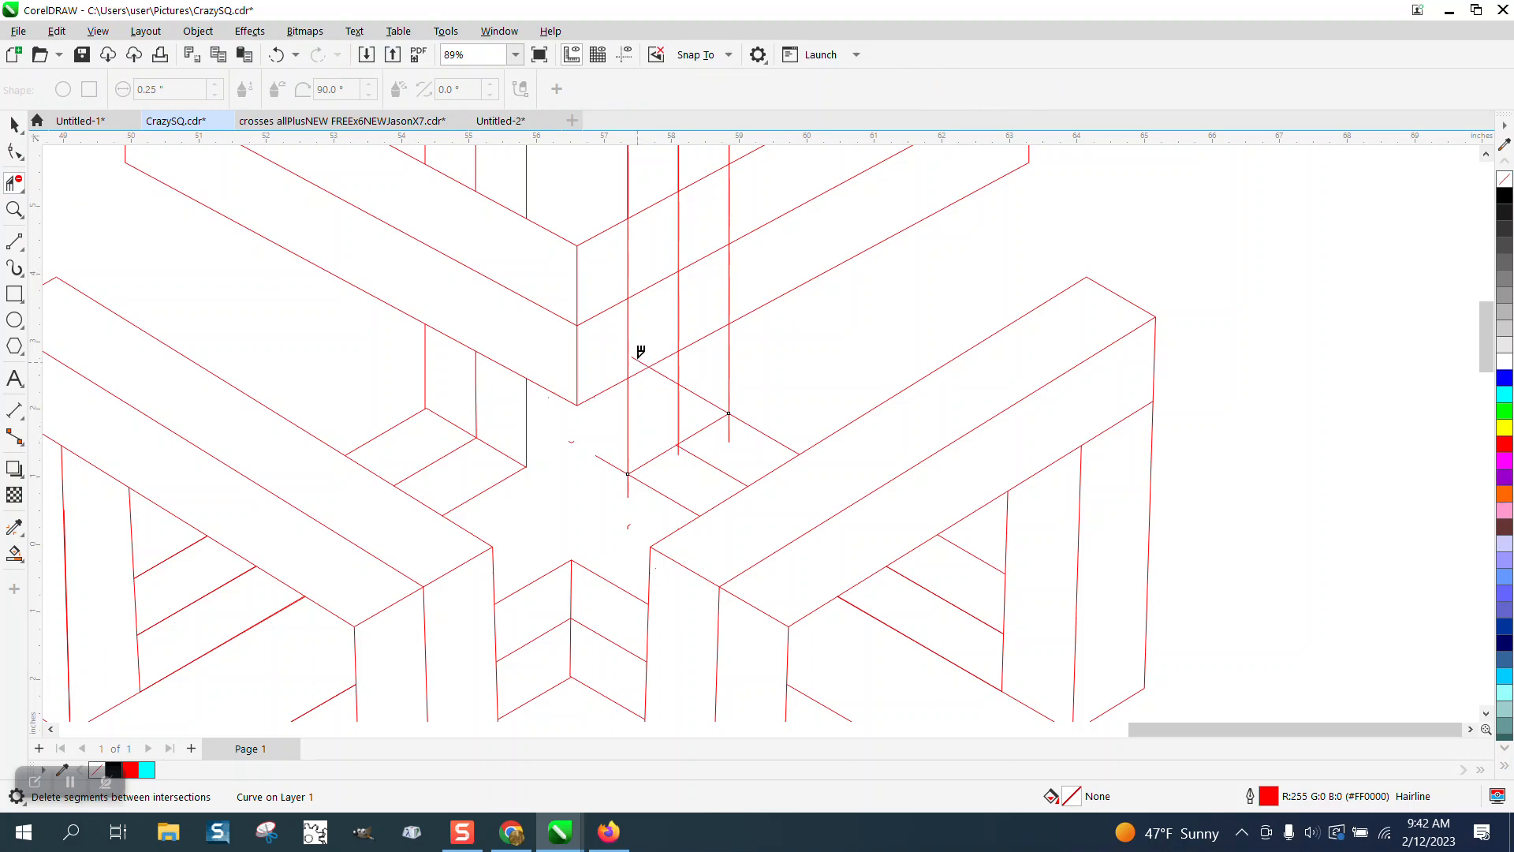
left_click(703, 398)
left_click(664, 376)
scroll(552, 481, "down", 3)
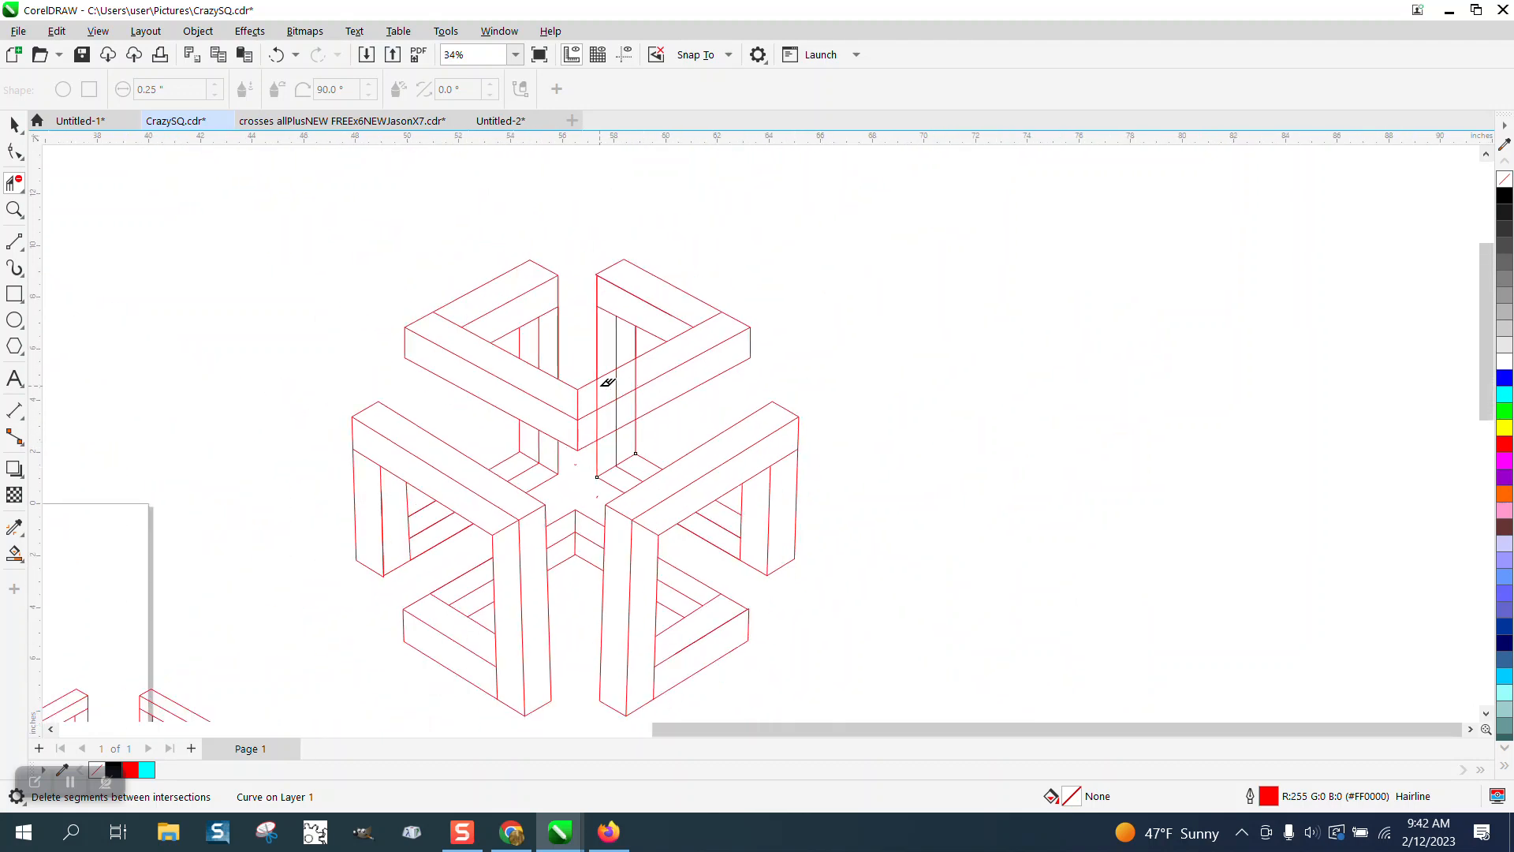
- Delete the segments of the three vertical lines that cross both faces of the top frame's right front bar
left_click_drag(597, 387, 642, 364)
left_click_drag(608, 421, 646, 405)
scroll(750, 420, "down", 1)
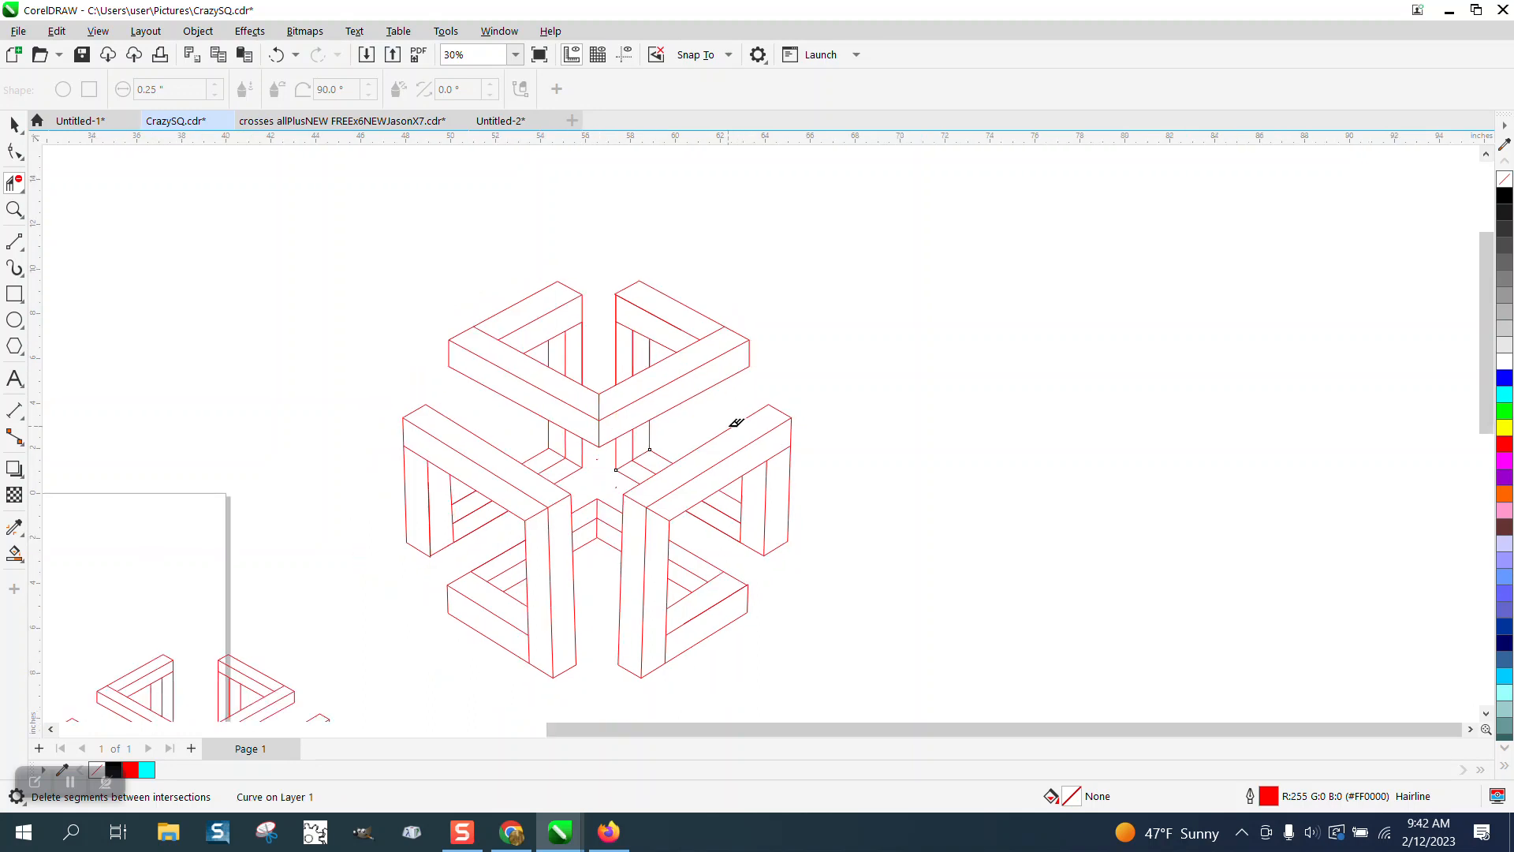
scroll(735, 423, "down", 1)
- Dimension the gap between the left and right frames' front legs at their lower ends and at their upper inner corners
left_click(15, 209)
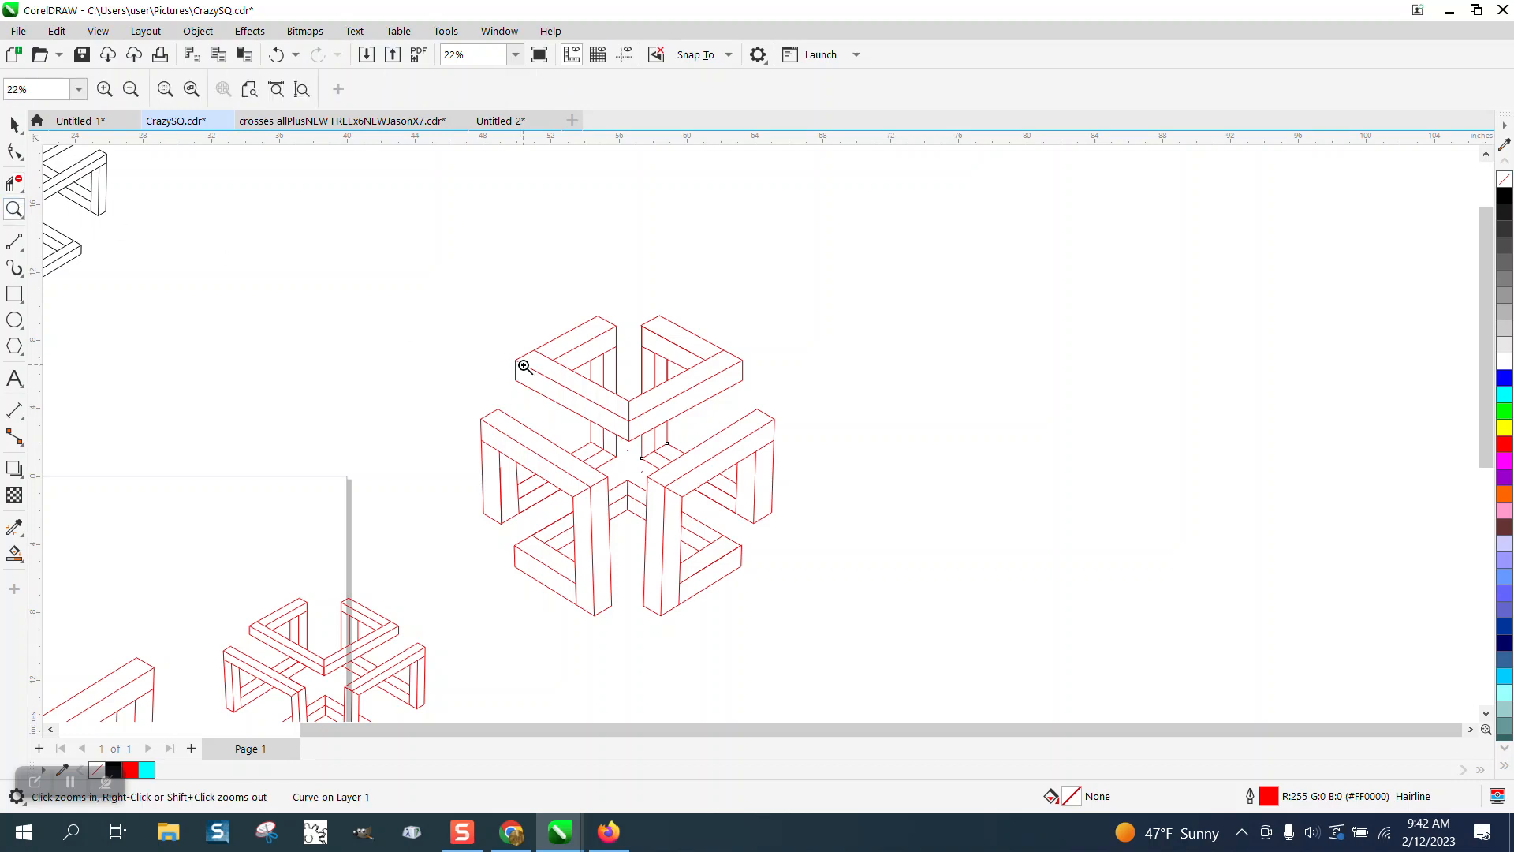
left_click_drag(865, 672, 873, 697)
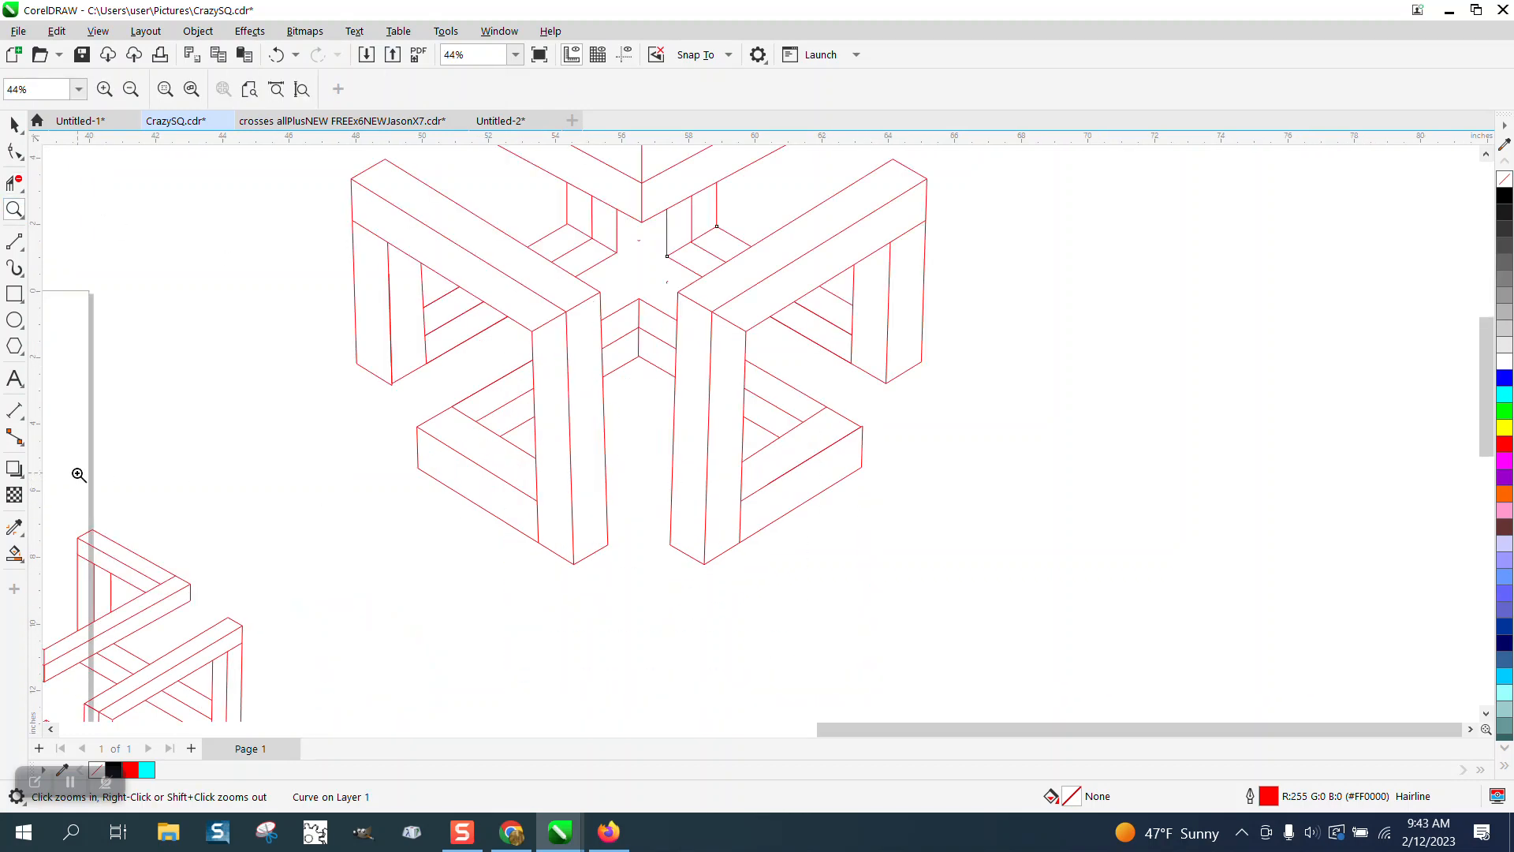
left_click(27, 424)
left_click(48, 432)
left_click_drag(670, 544, 608, 544)
left_click(614, 542)
left_click_drag(678, 290, 601, 291)
left_click(602, 292)
left_click(14, 209)
left_click(616, 411)
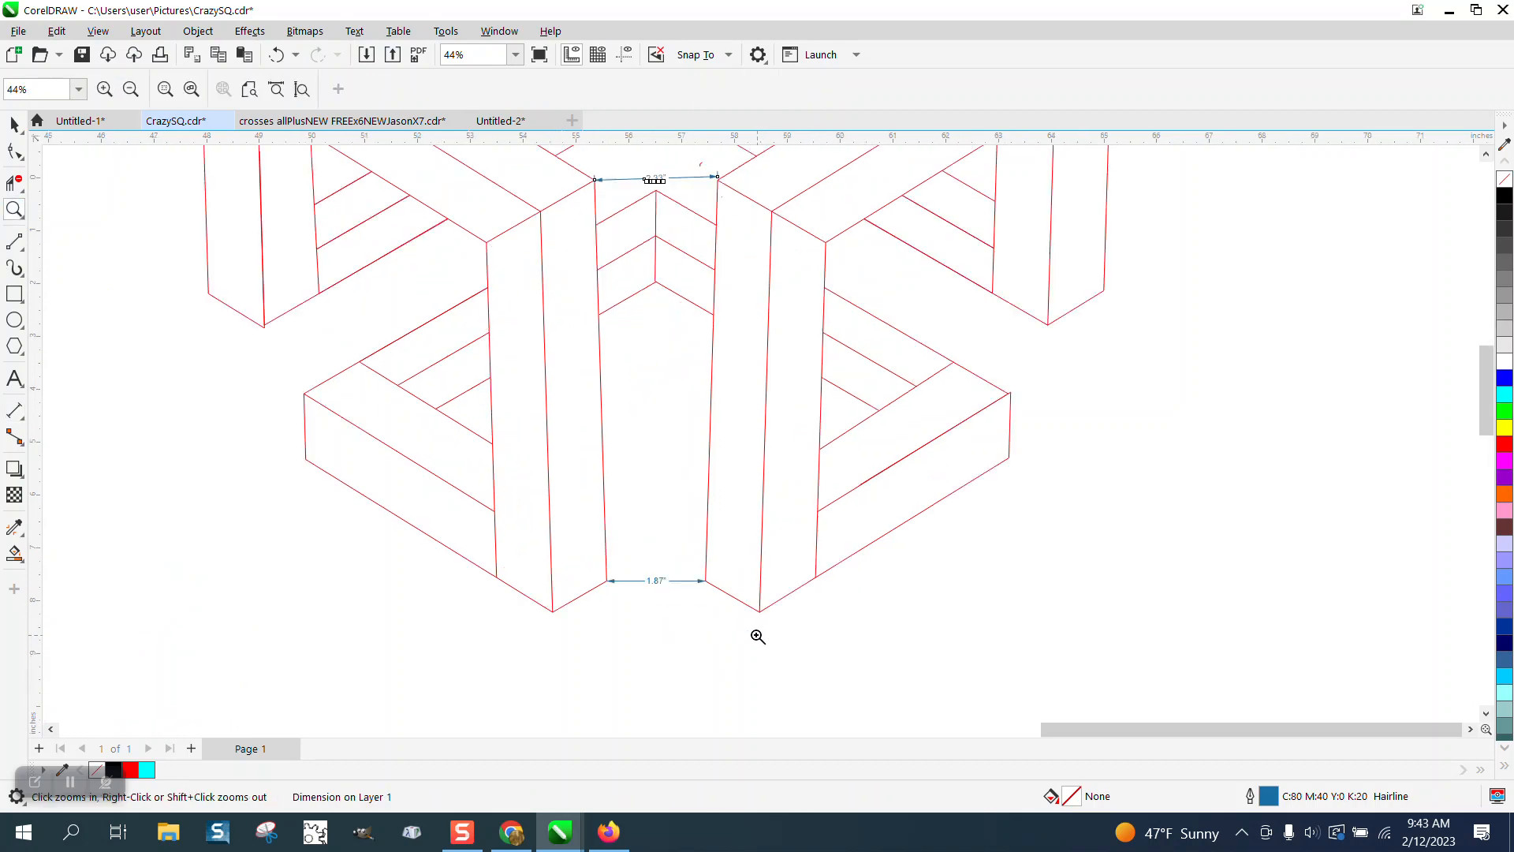
left_click_drag(632, 163, 701, 236)
scroll(581, 328, "down", 5)
scroll(581, 334, "down", 6)
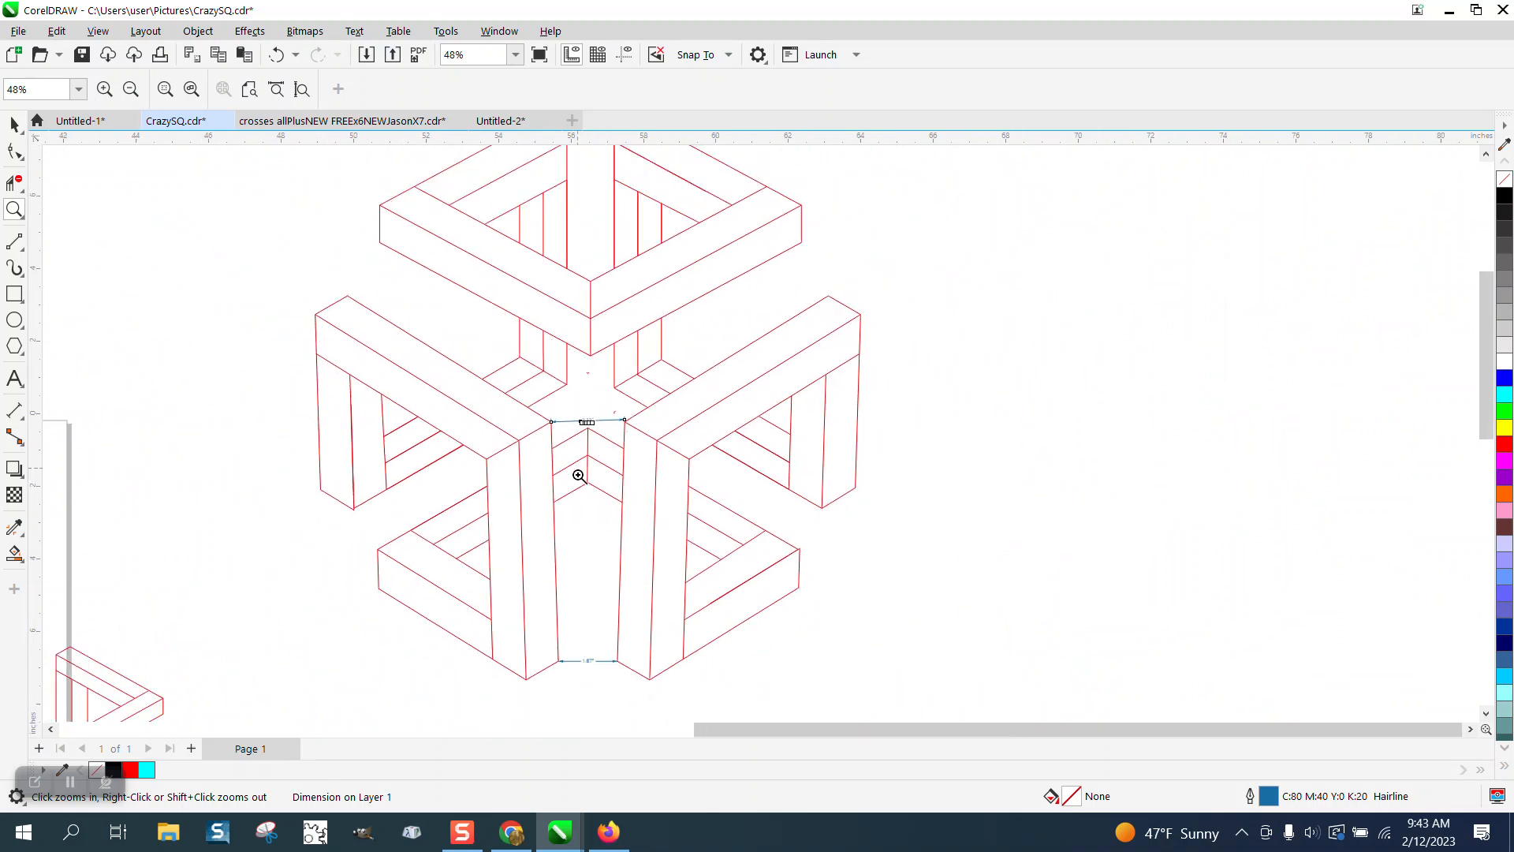
- Delete both gap dimensions between the front legs of the left and right frames
left_click(13, 127)
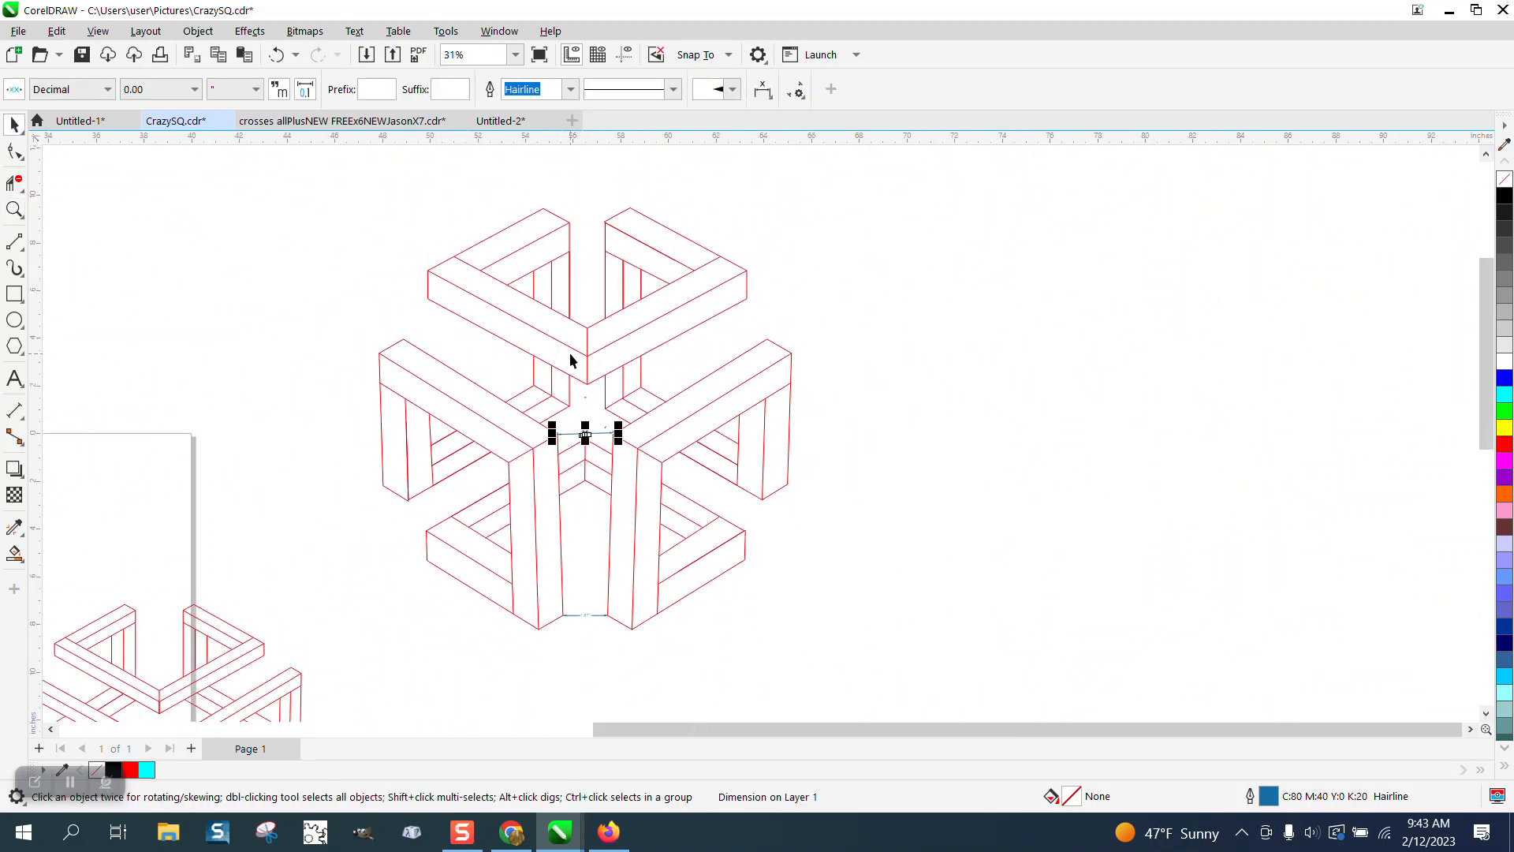
key("XF86Calculator")
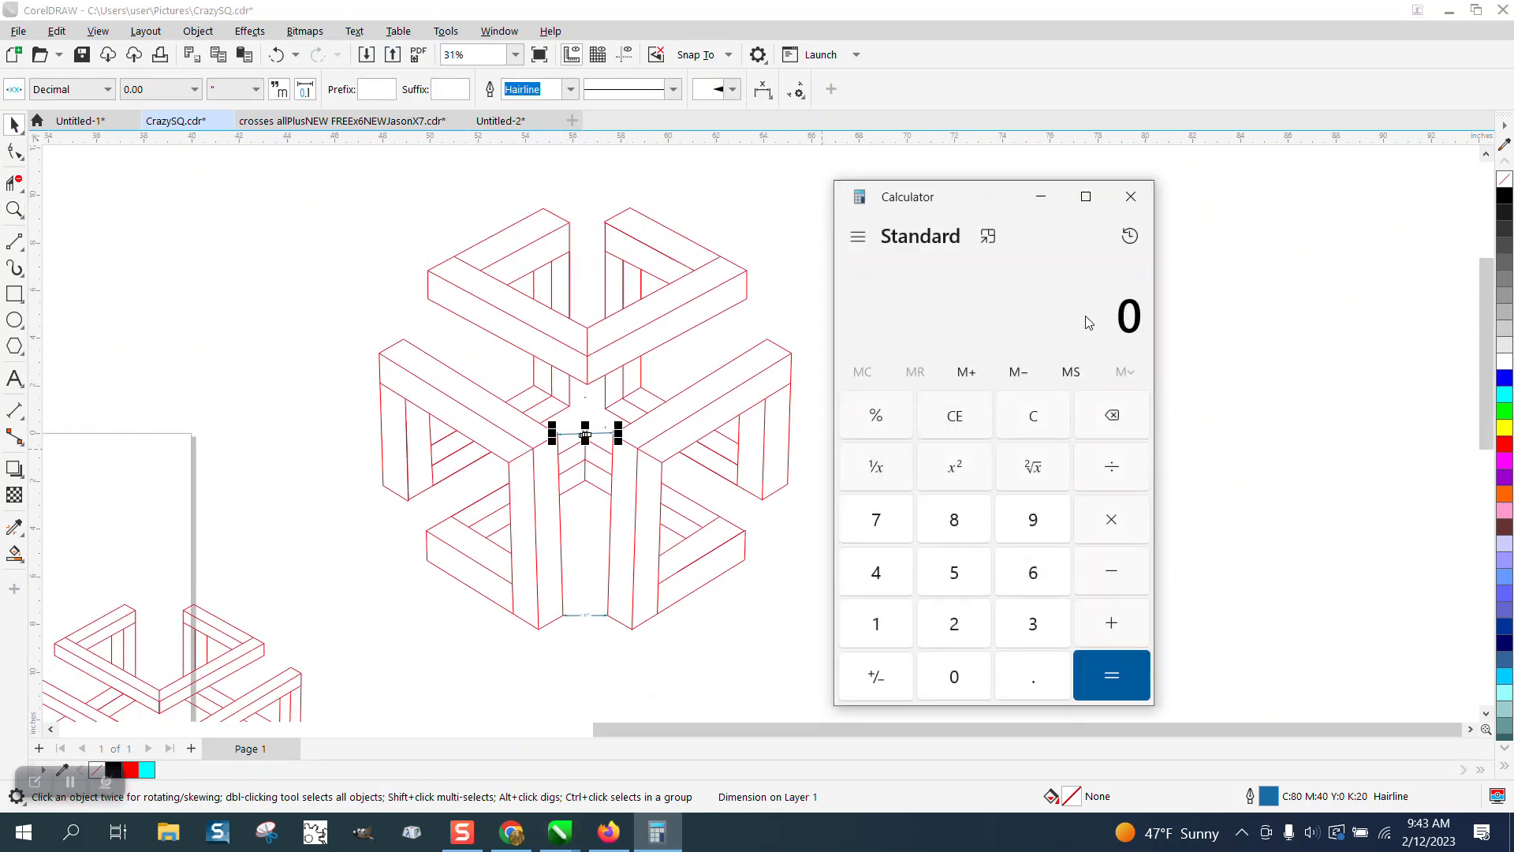
left_click(1131, 204)
left_click(588, 616)
key("Delete")
scroll(684, 451, "down", 1)
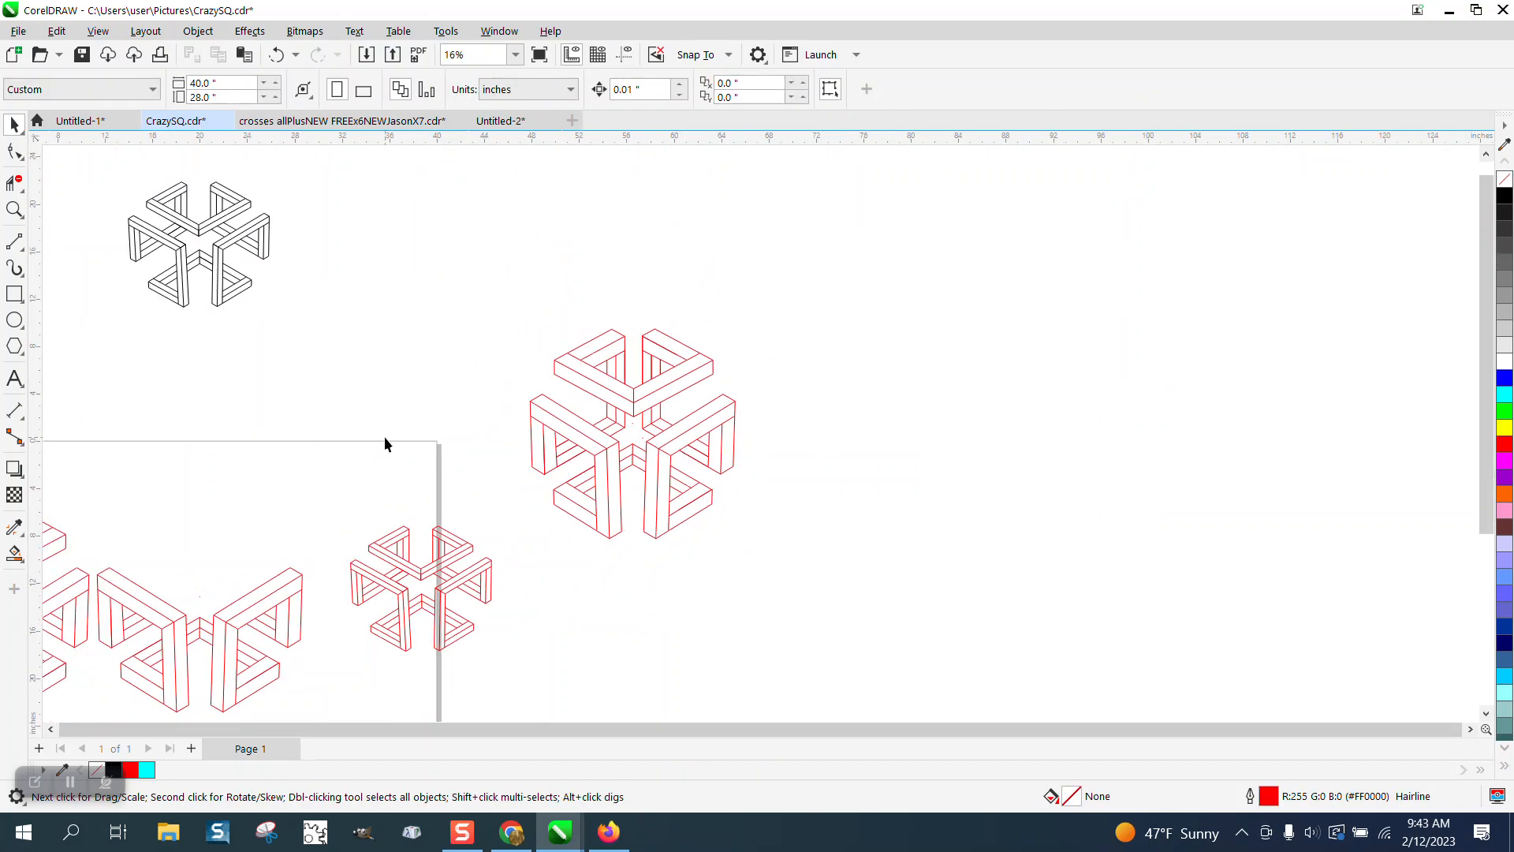
left_click(14, 209)
left_click_drag(507, 311, 851, 576)
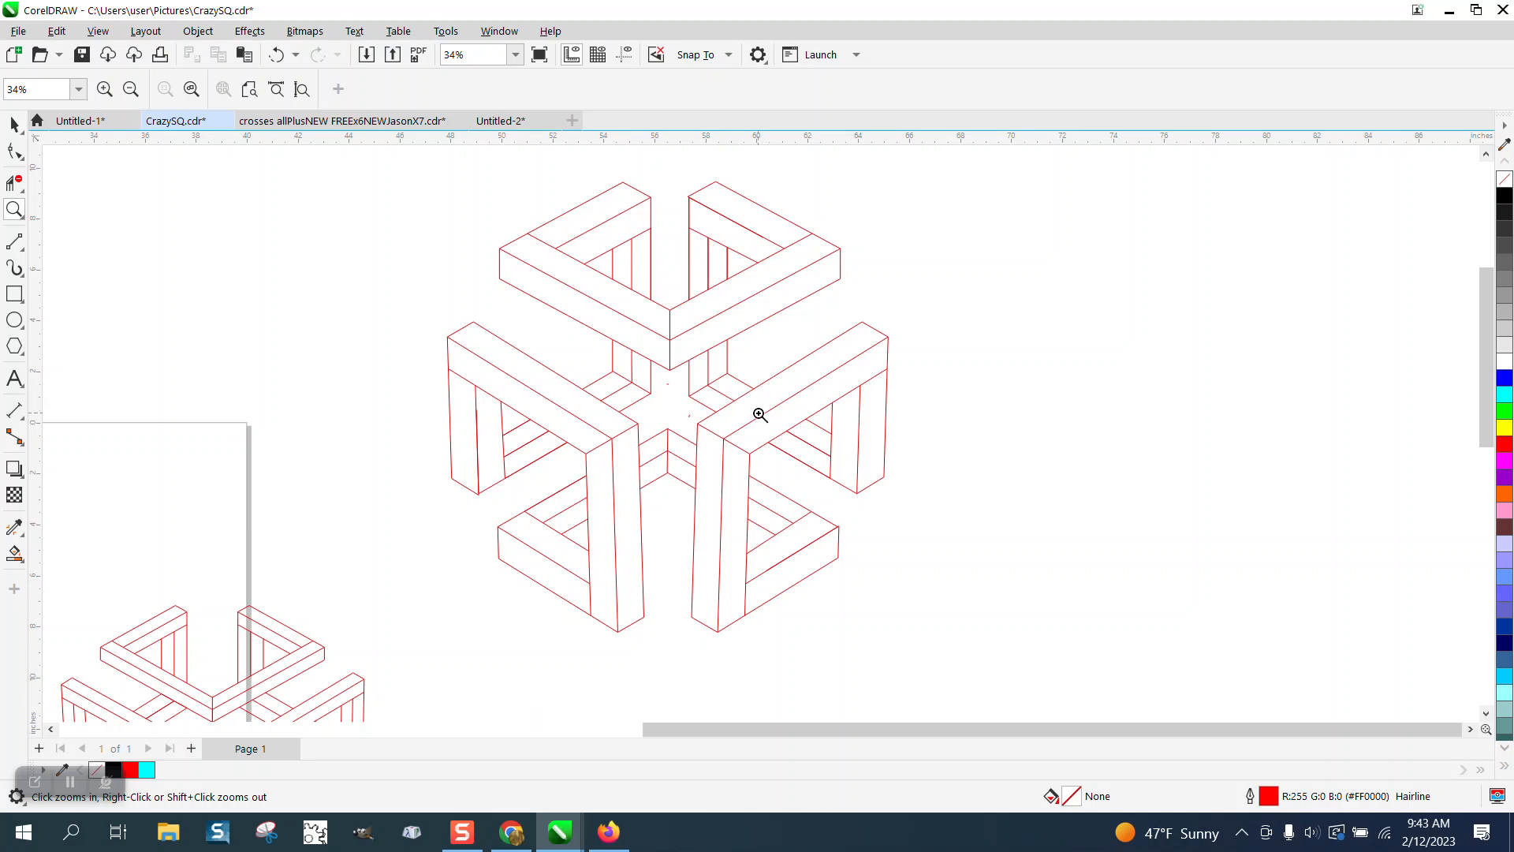
right_click(673, 405)
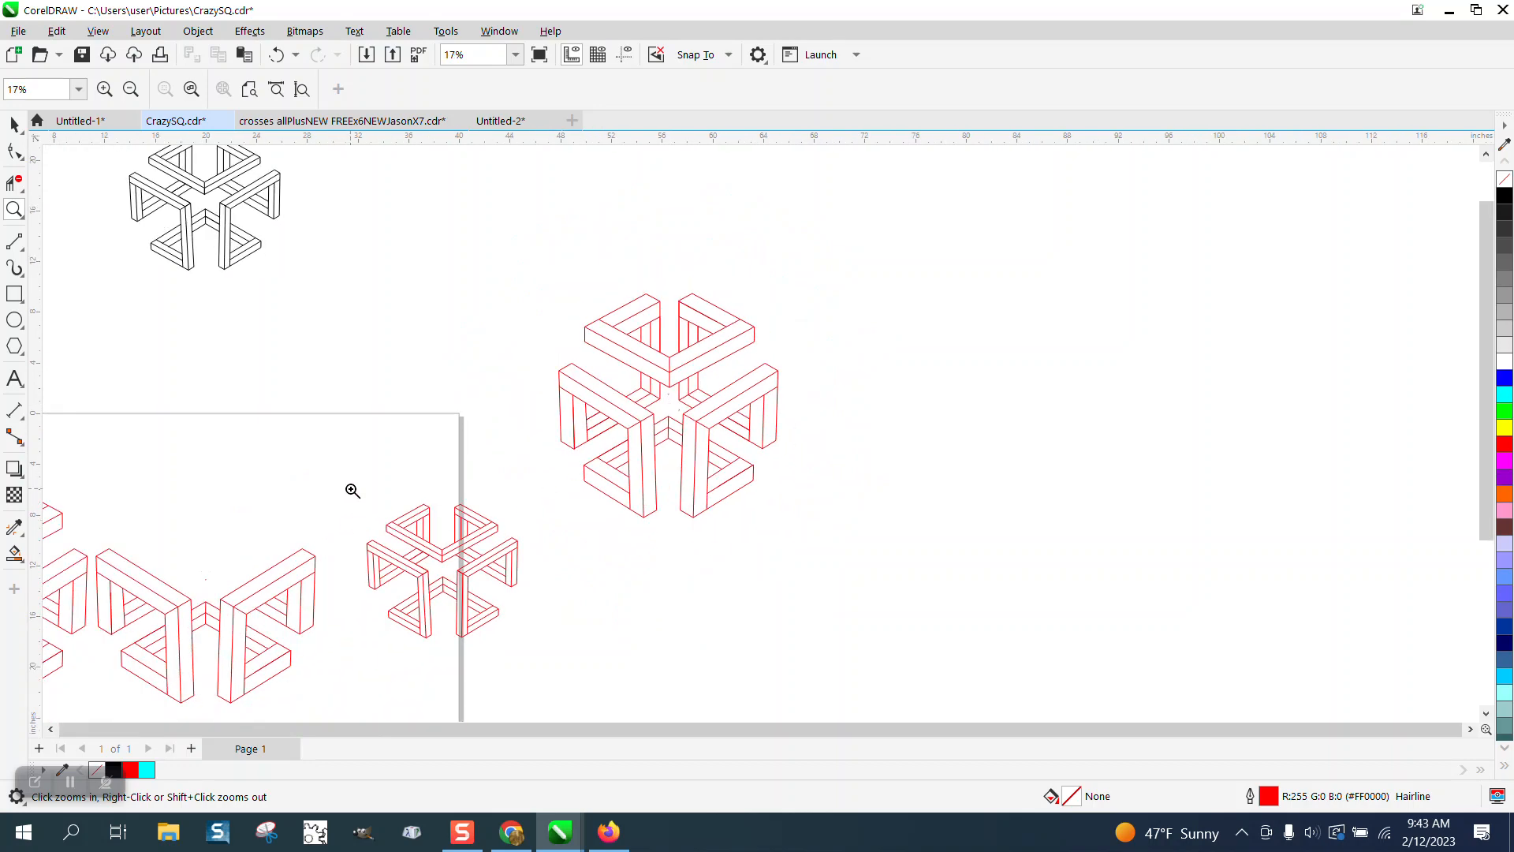